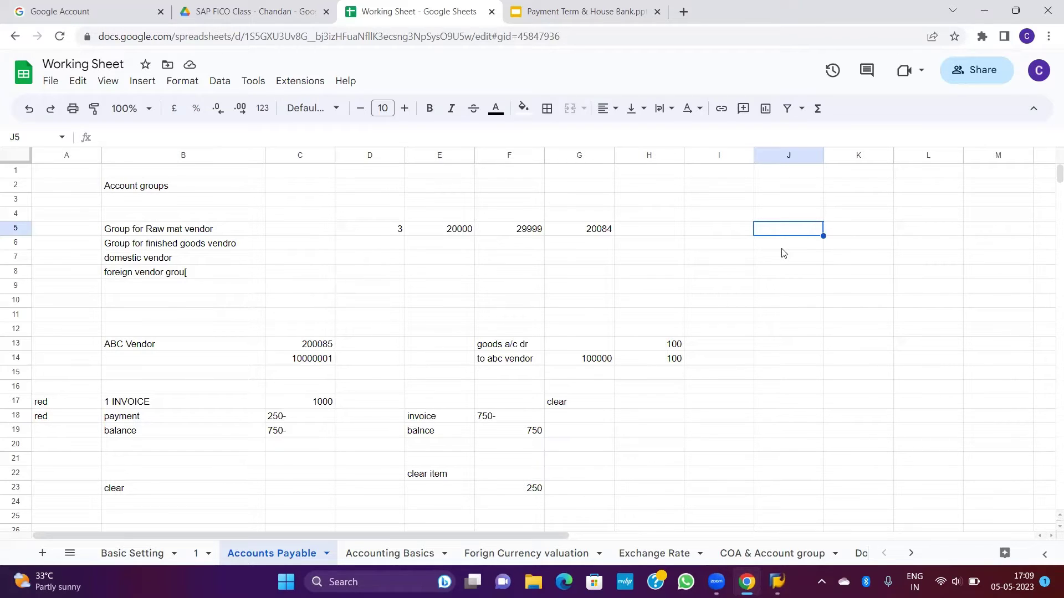
Step: Enter the credit line 'ABC Vendor ac CR' with amount 1000 in row 5
type("ABC ")
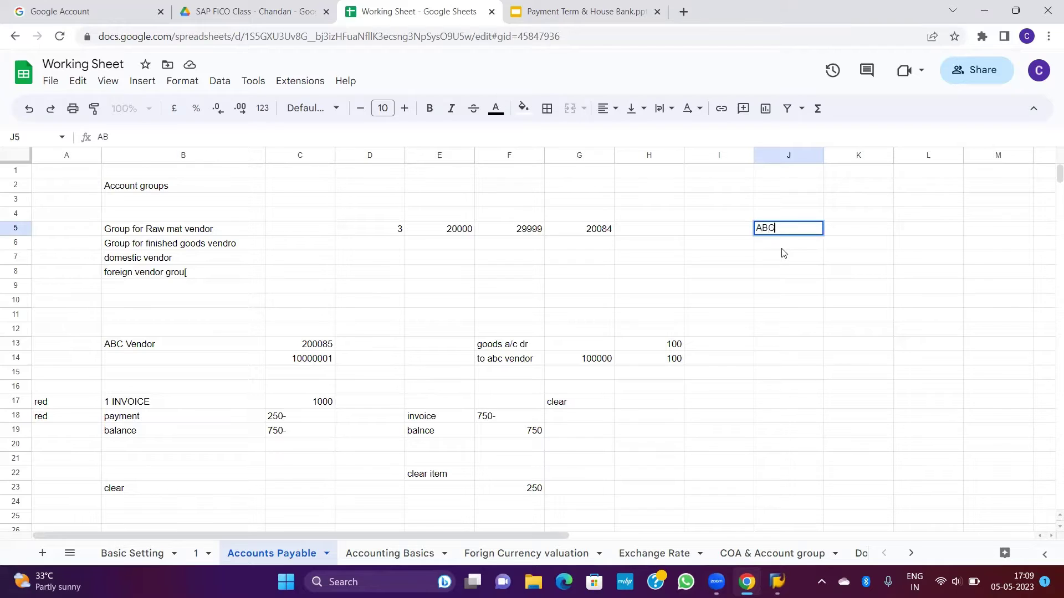
type("Vendor ac CR")
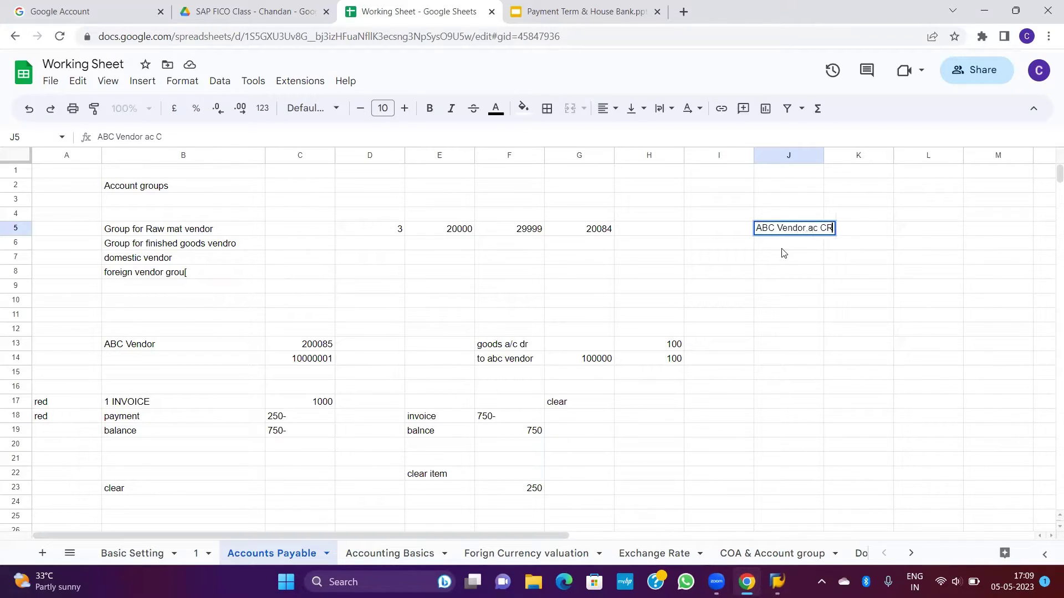
key("Tab")
key("Tab")
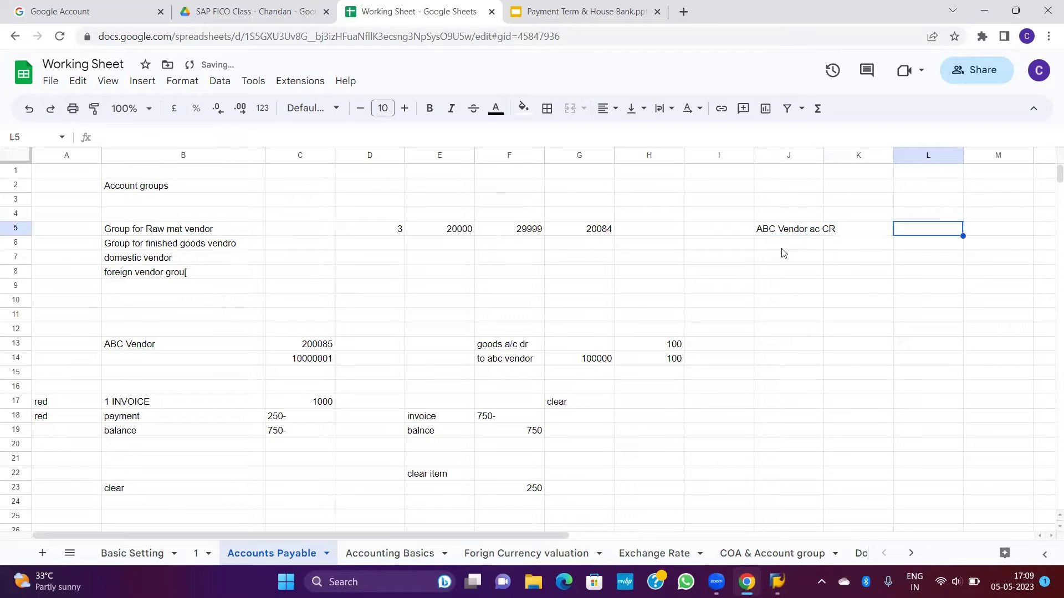
type("1000")
key("Up")
key("Left")
key("Left")
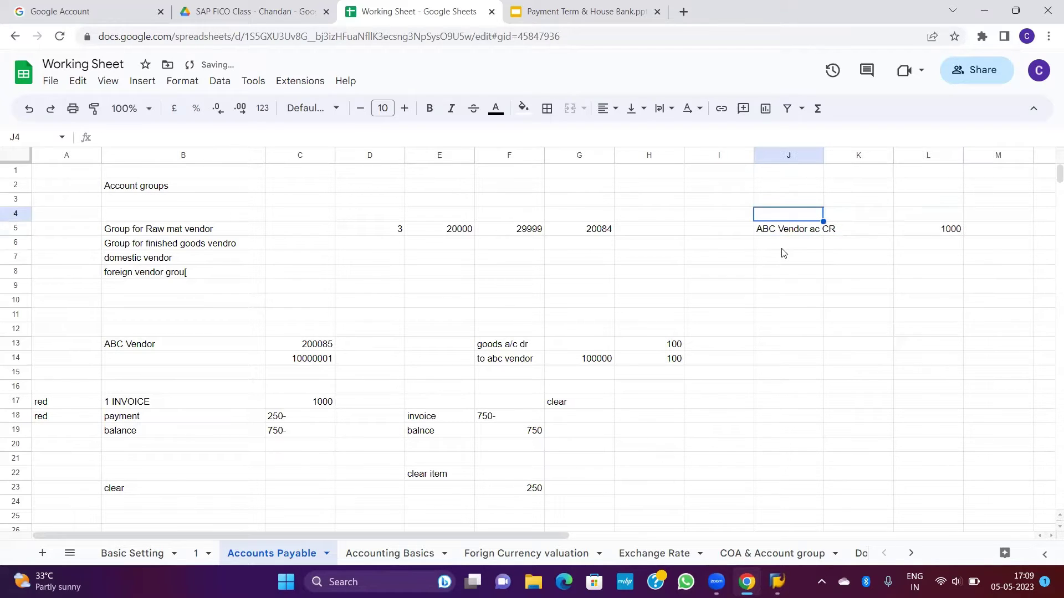
Step: Enter the debit line 'gOODS AC DR' with amount 1000 in J4 and L4
type("gOODS")
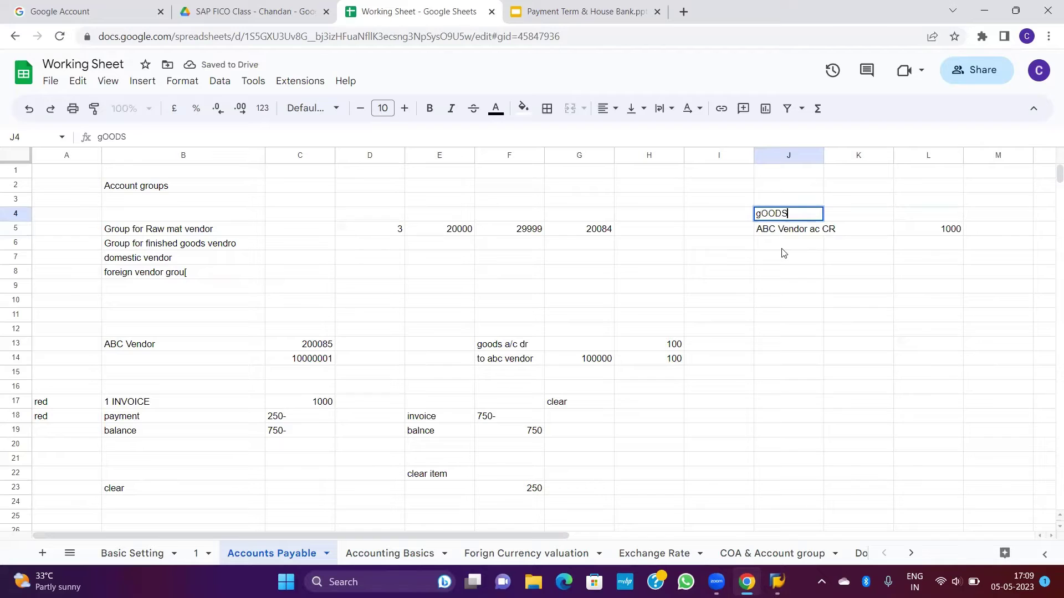
type(" AC DR")
key("Return")
key("Up")
key("Right")
key("Right")
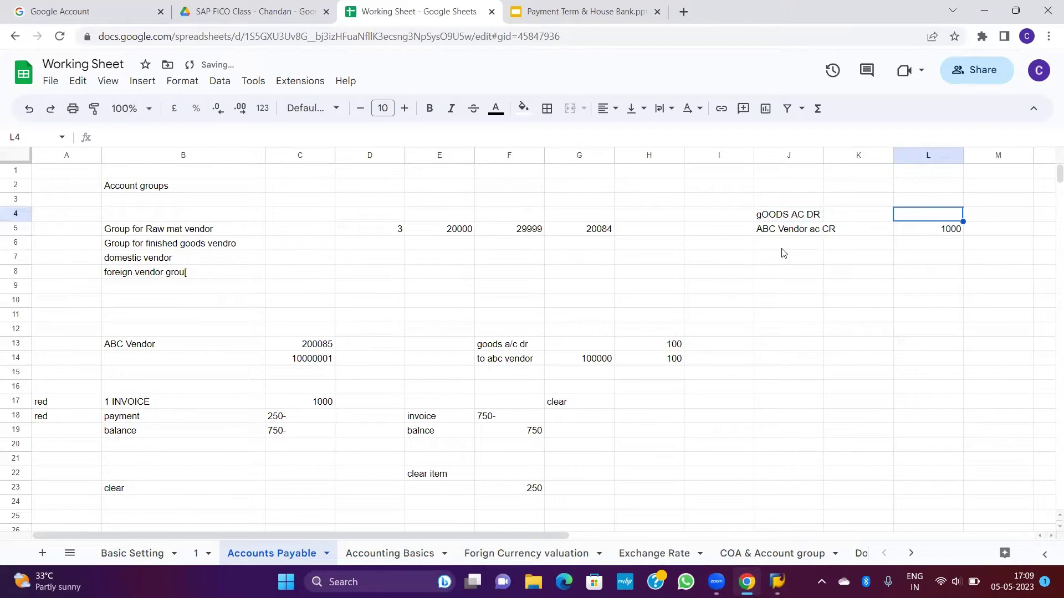
type("1000")
key("Return")
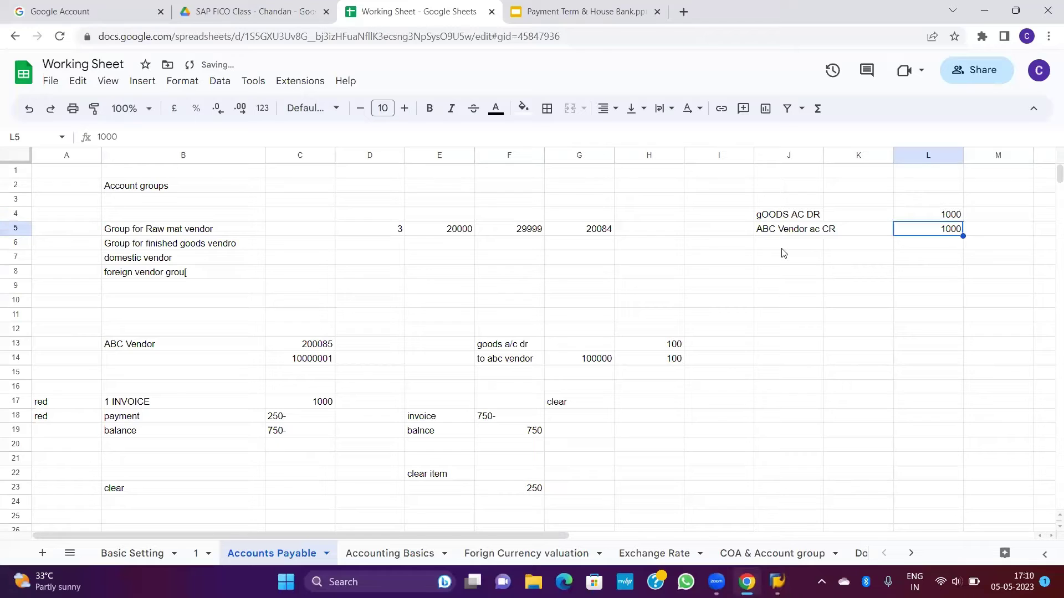
Step: Select the vendor credit line cells J5:L5
key("Left")
key("Left")
key("Right")
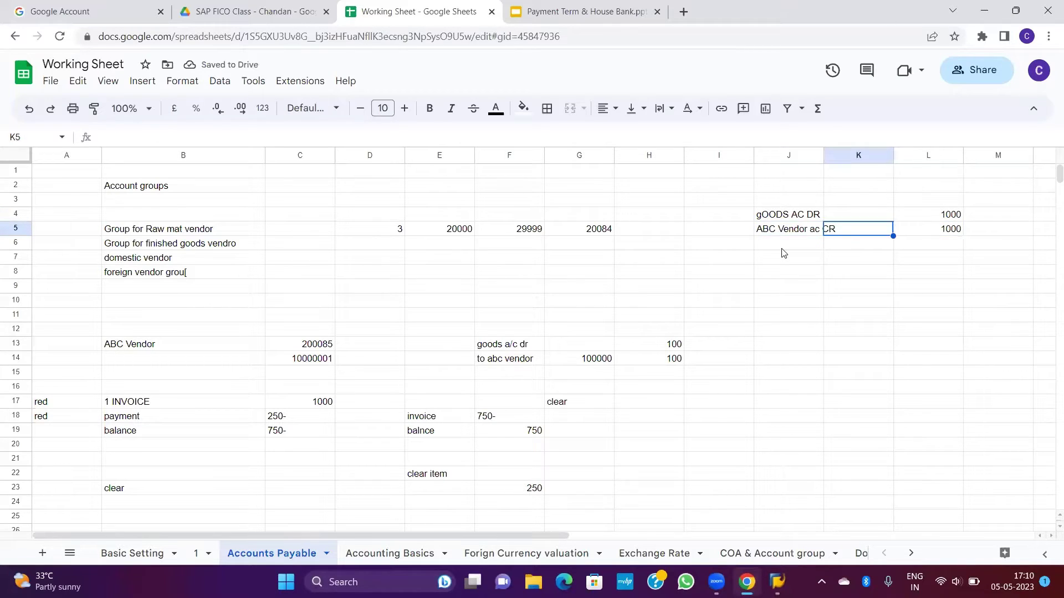
key("Left")
key("Right")
key("Right")
key("Right")
key("Left")
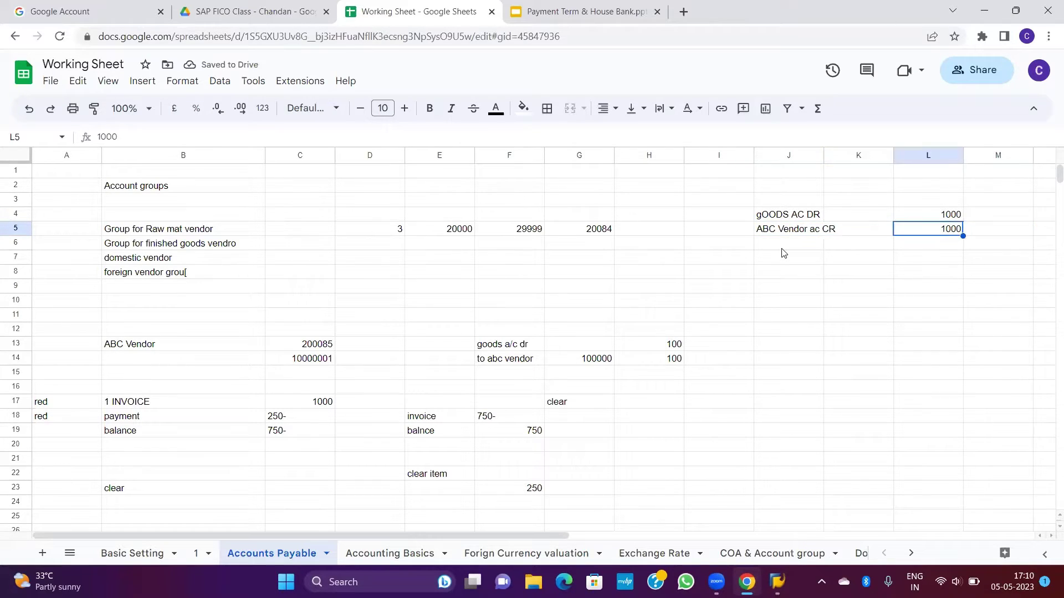
key("shift+Left")
key("shift+Left")
key("Down")
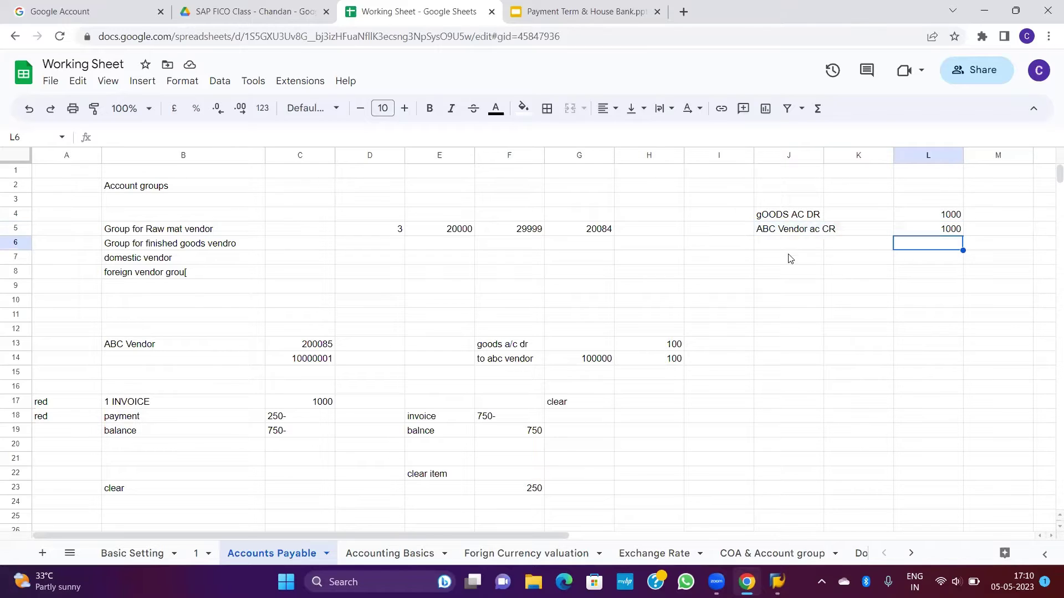
left_click(760, 302)
left_click_drag(767, 201, 945, 229)
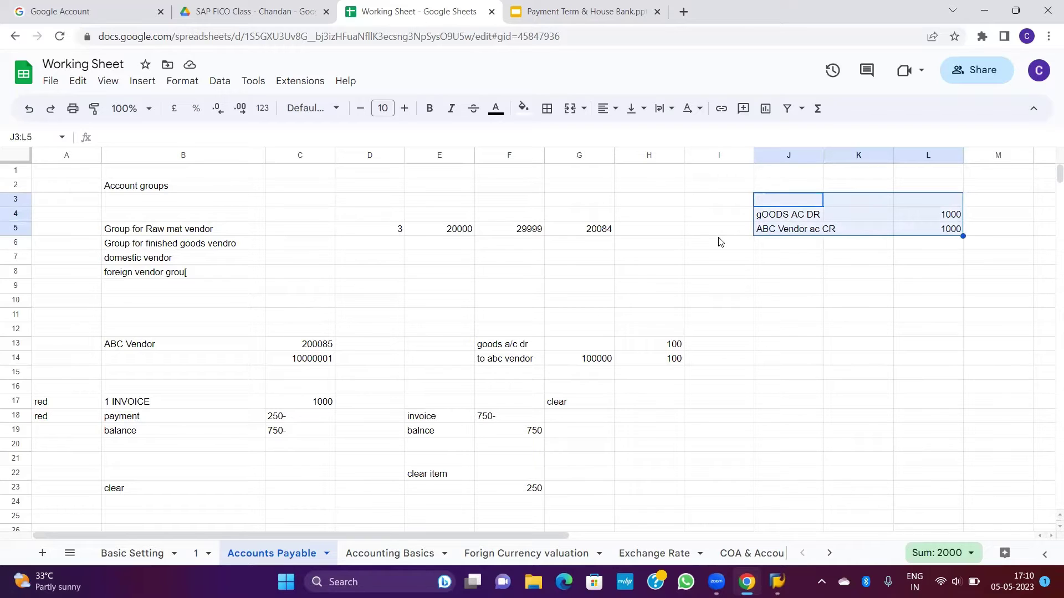
left_click(774, 216)
left_click_drag(774, 216, 928, 235)
left_click(718, 202)
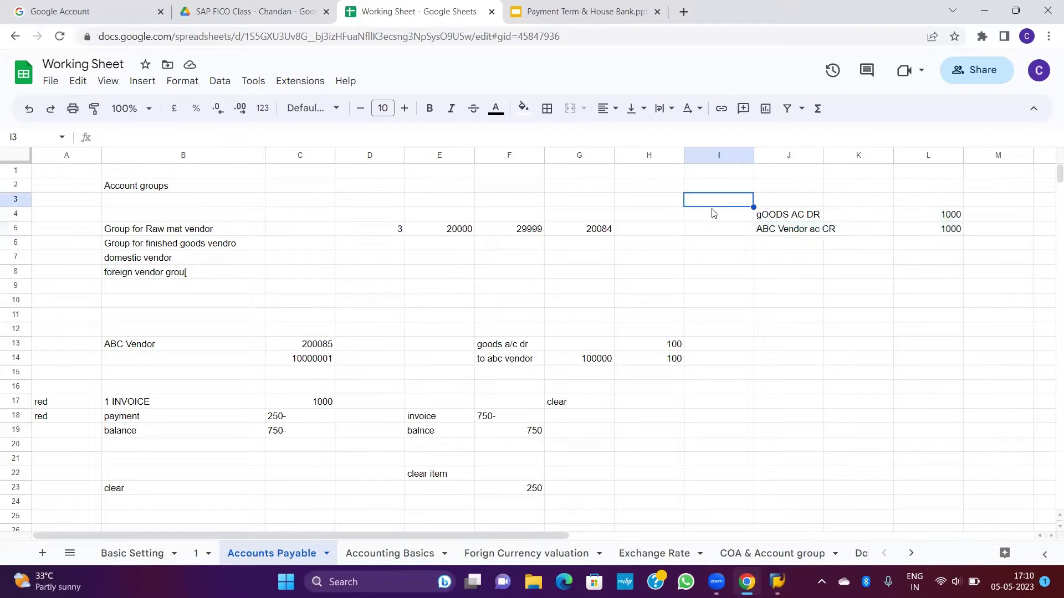
left_click(802, 234)
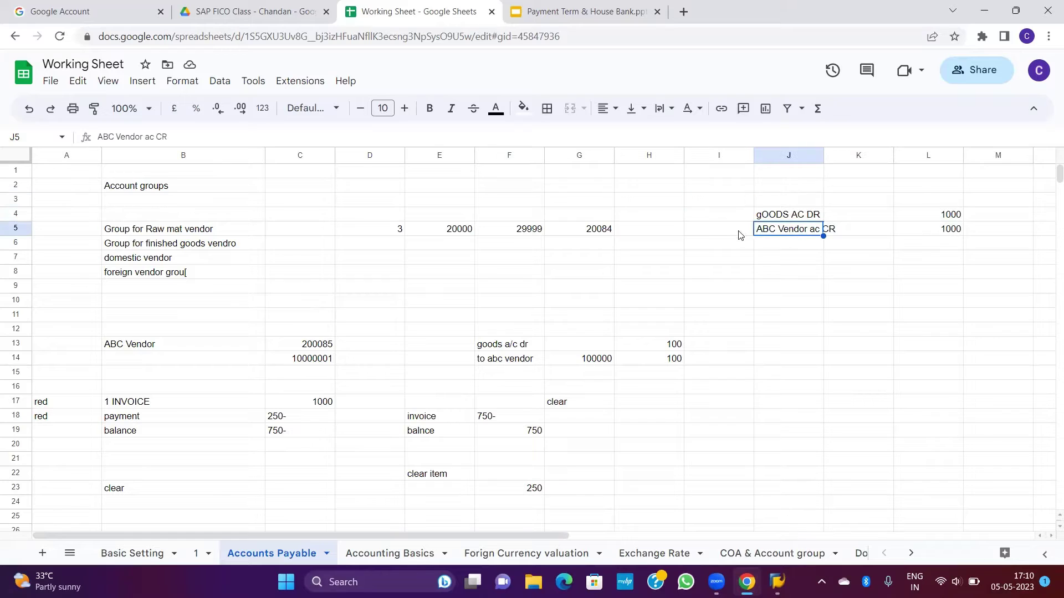
left_click(801, 248)
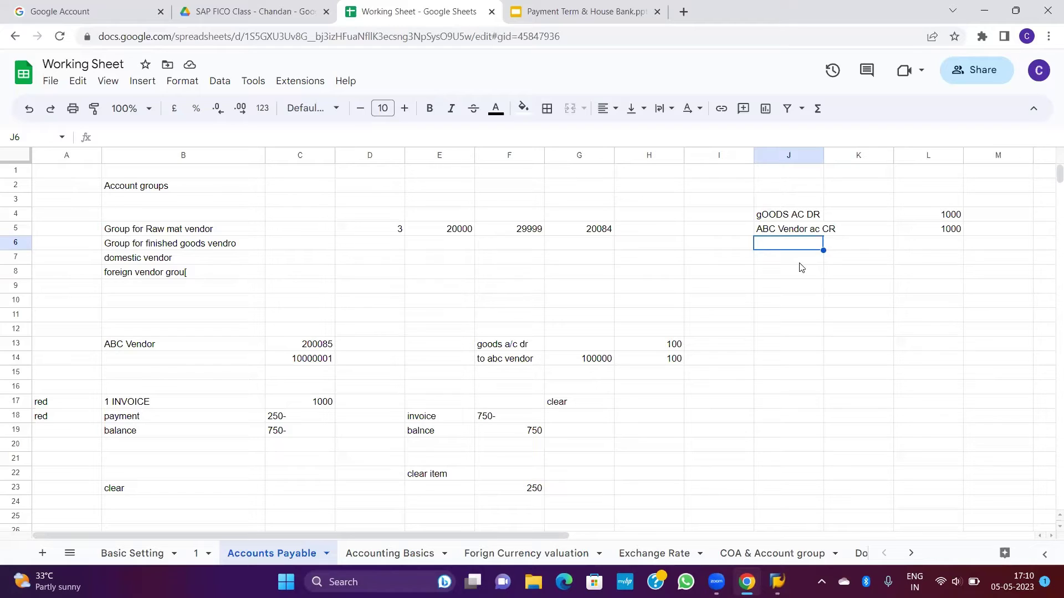
Step: Add the heading 'PAYMENT TERMS' in cell H6
left_click(667, 245)
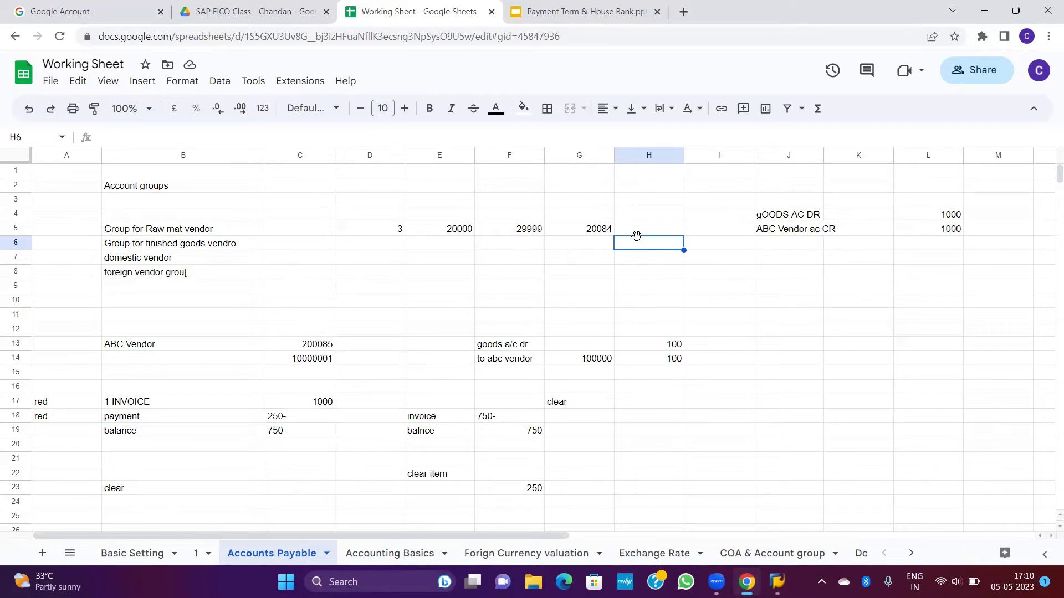
type("PAYMENT TERMS")
key("Return")
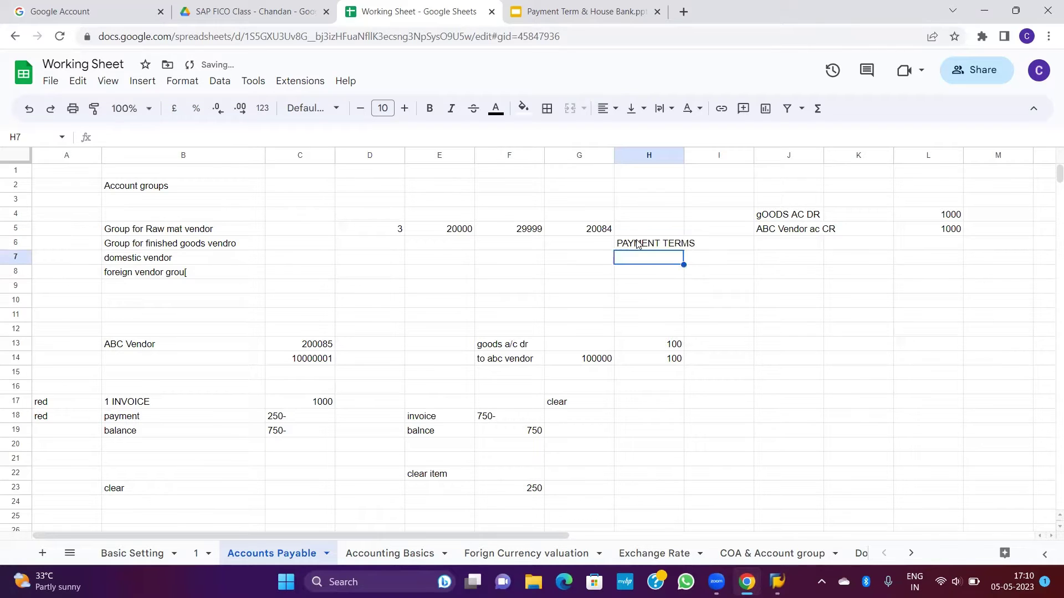
left_click(668, 247)
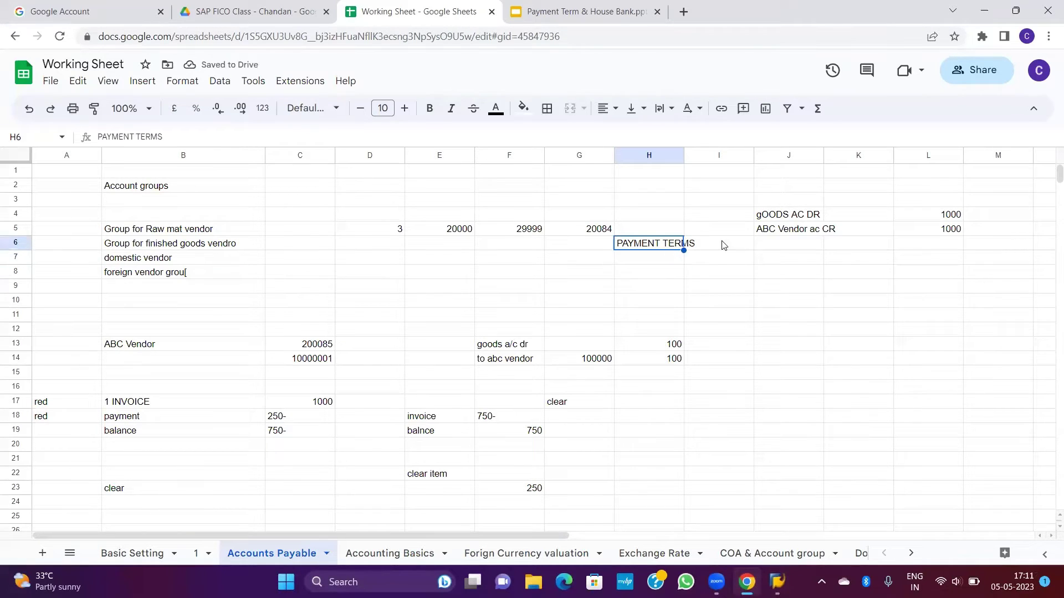
left_click(786, 231)
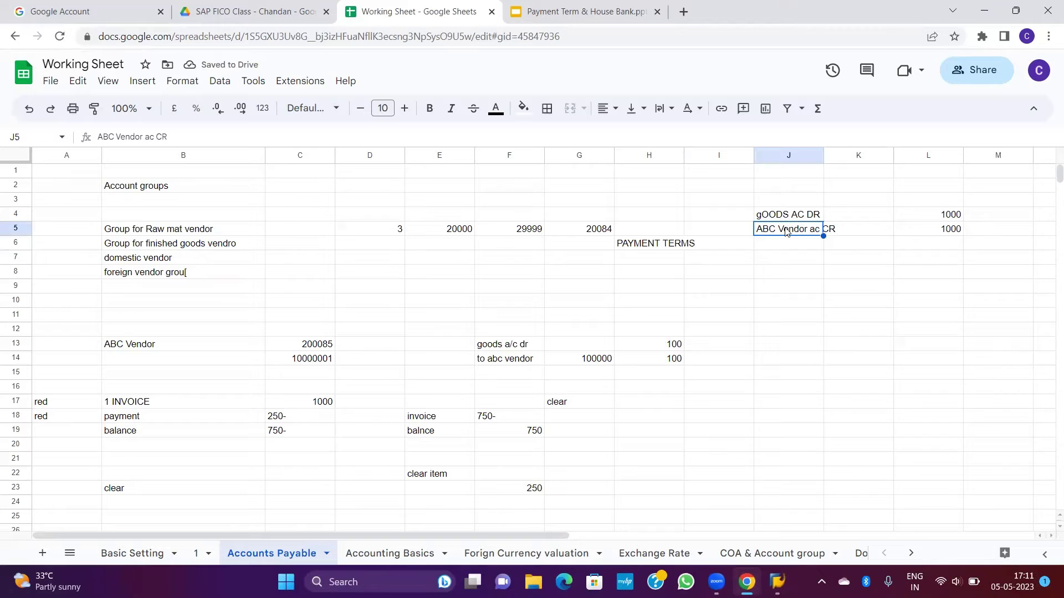
Step: List the terms below it: 5 DAYS 2%, 10 1%, and 15 net days
left_click(654, 275)
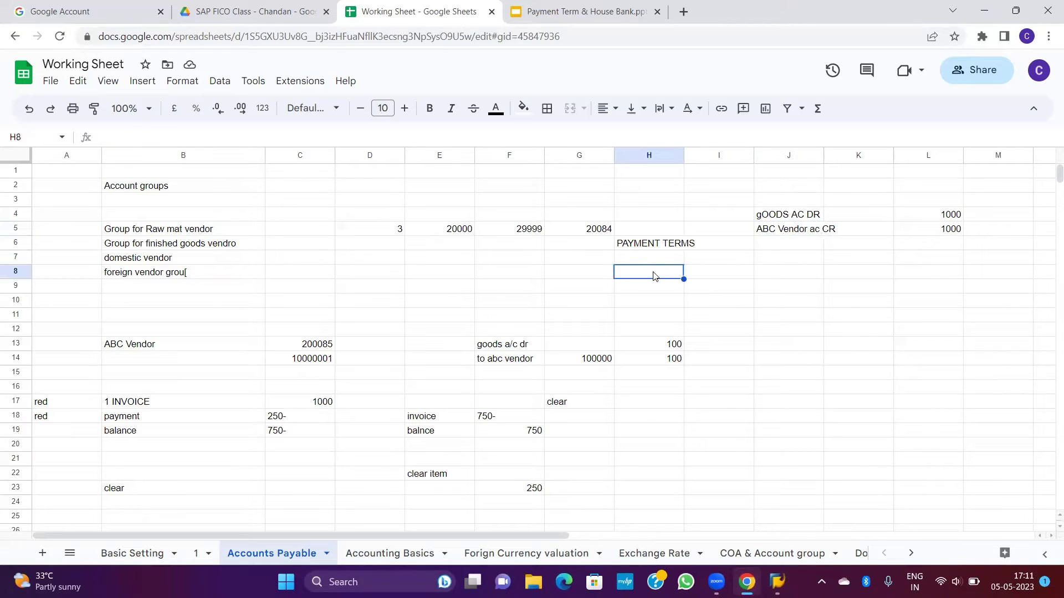
type("5 DAYS")
key("Tab")
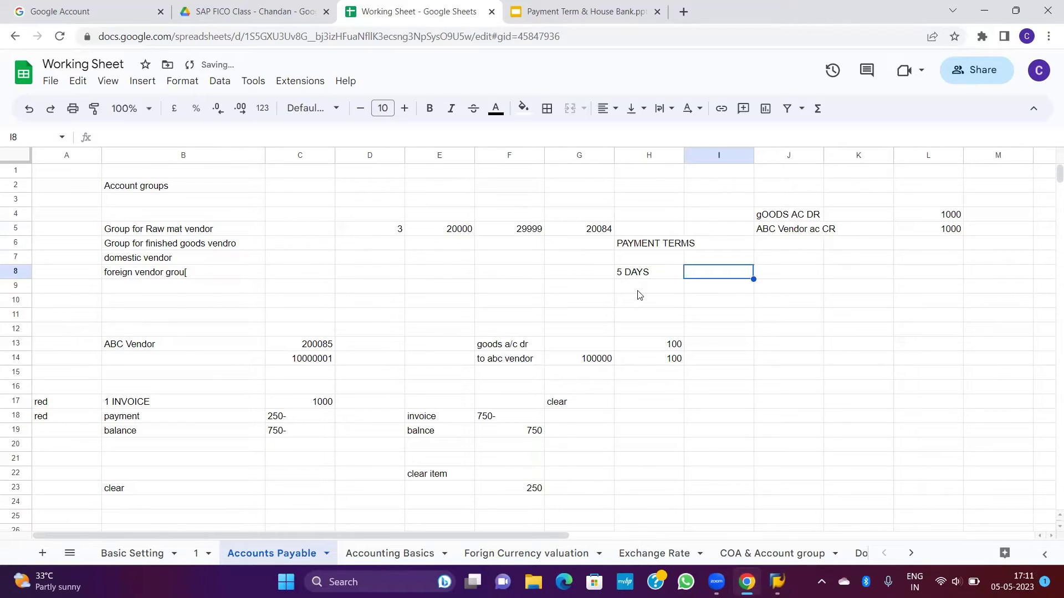
type("2%")
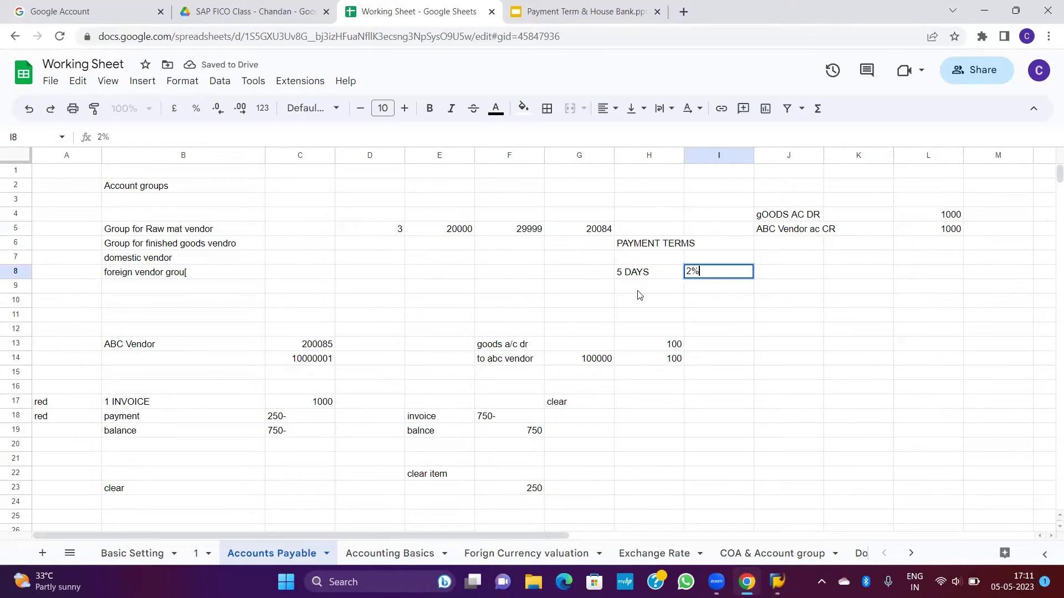
key("Return")
type("10")
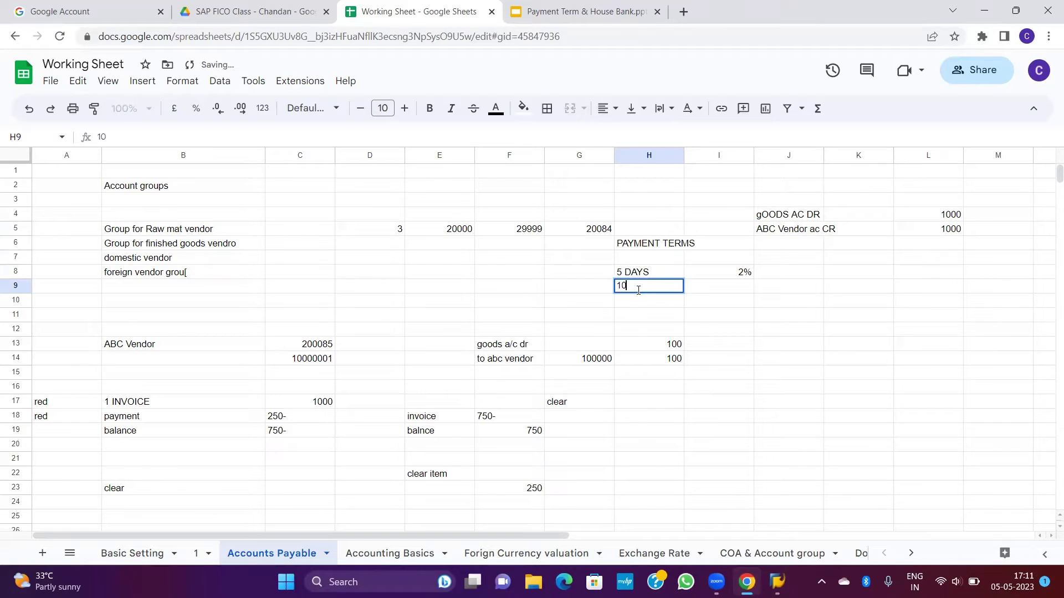
key("Tab")
type("1")
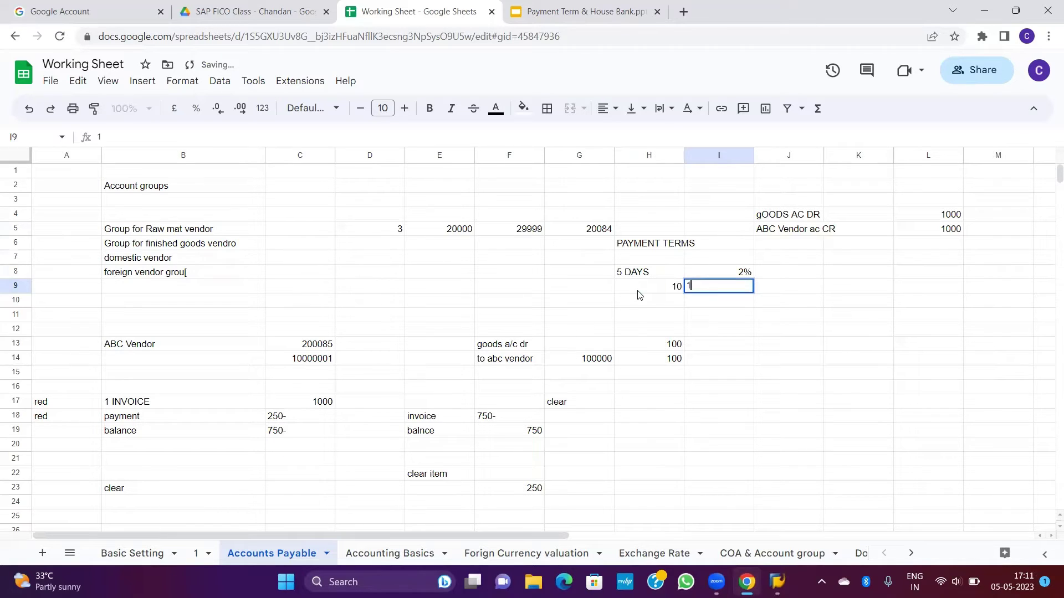
type("%")
key("Return")
type("15")
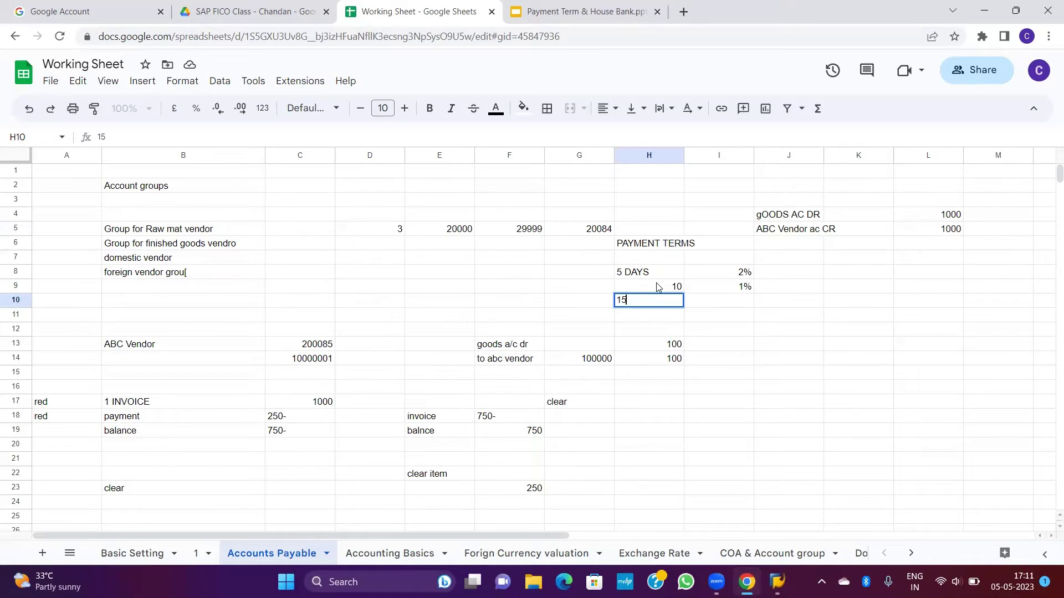
left_click(720, 305)
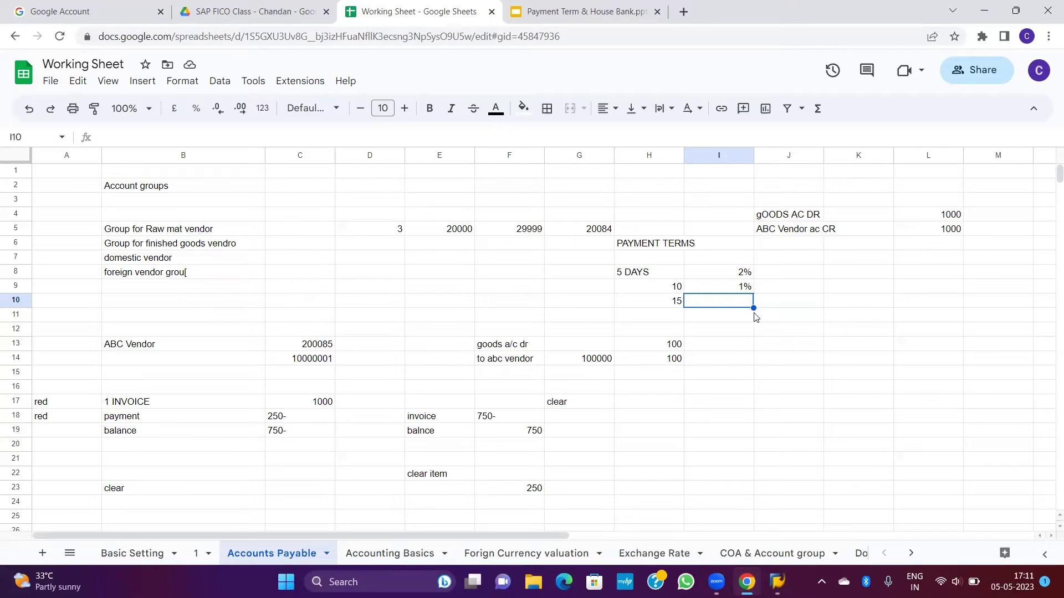
Step: Add the payment term code N01P in cell H7 above the terms
left_click_drag(644, 274, 715, 290)
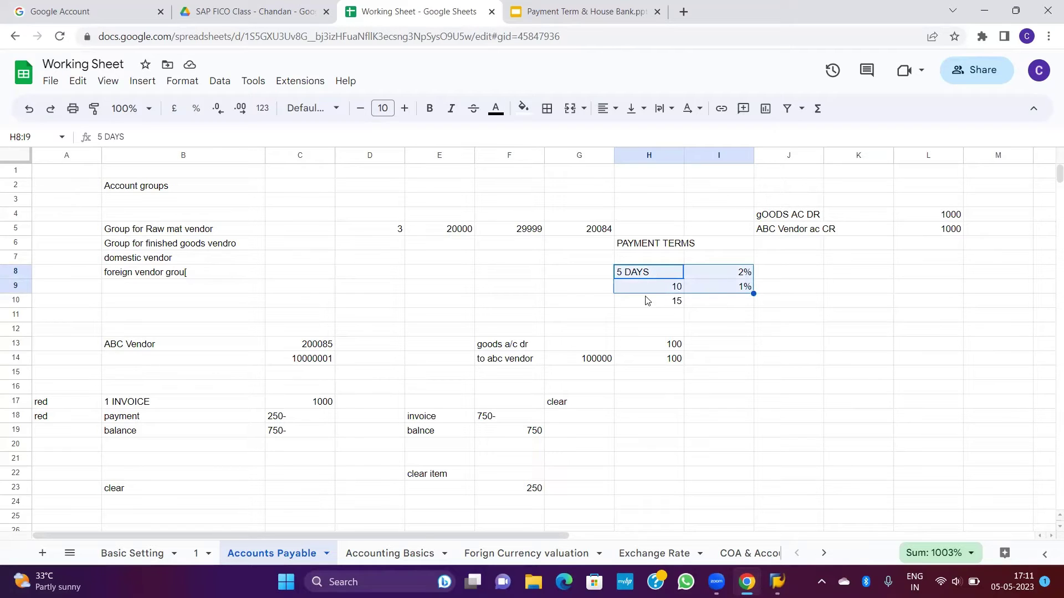
left_click(628, 275)
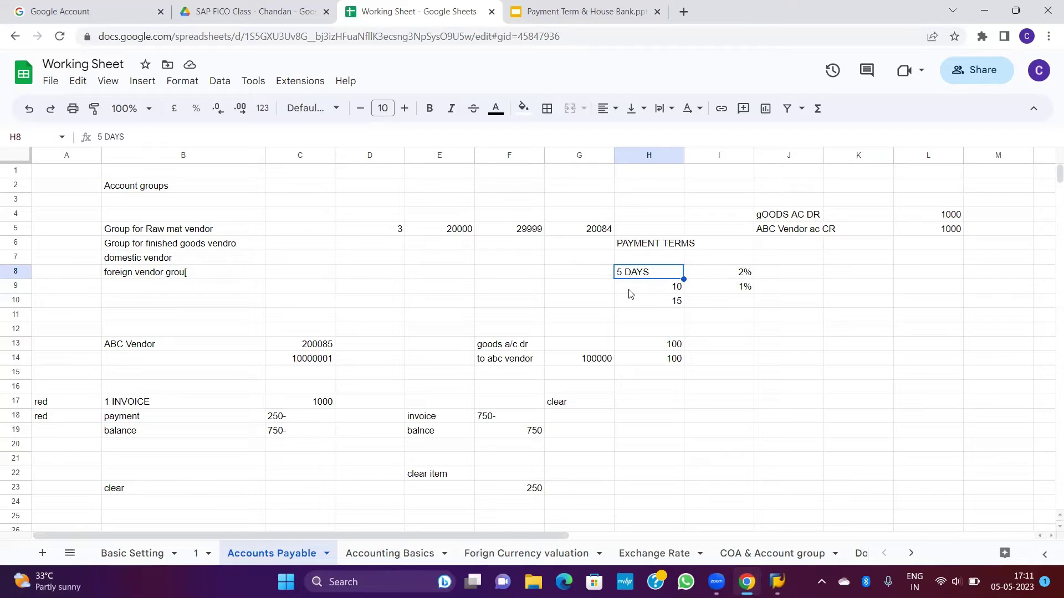
left_click(638, 259)
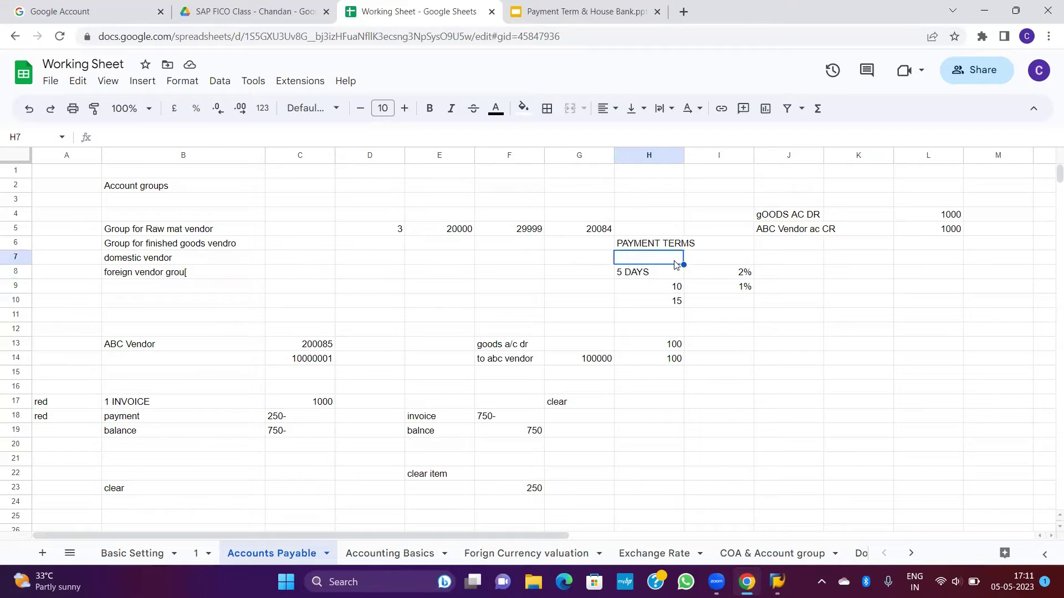
type("N01P")
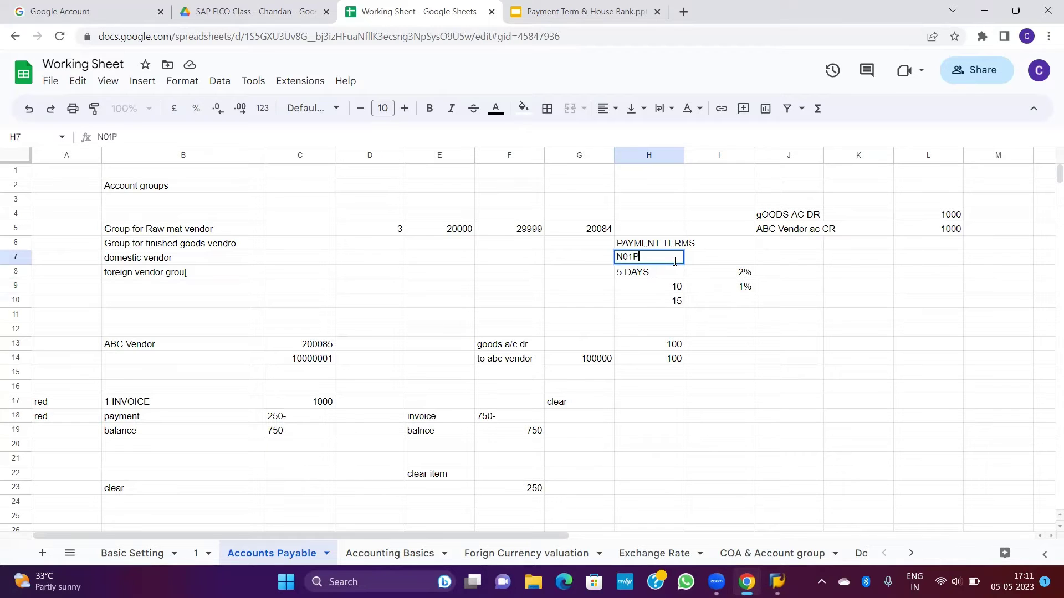
key("Tab")
left_click(675, 264)
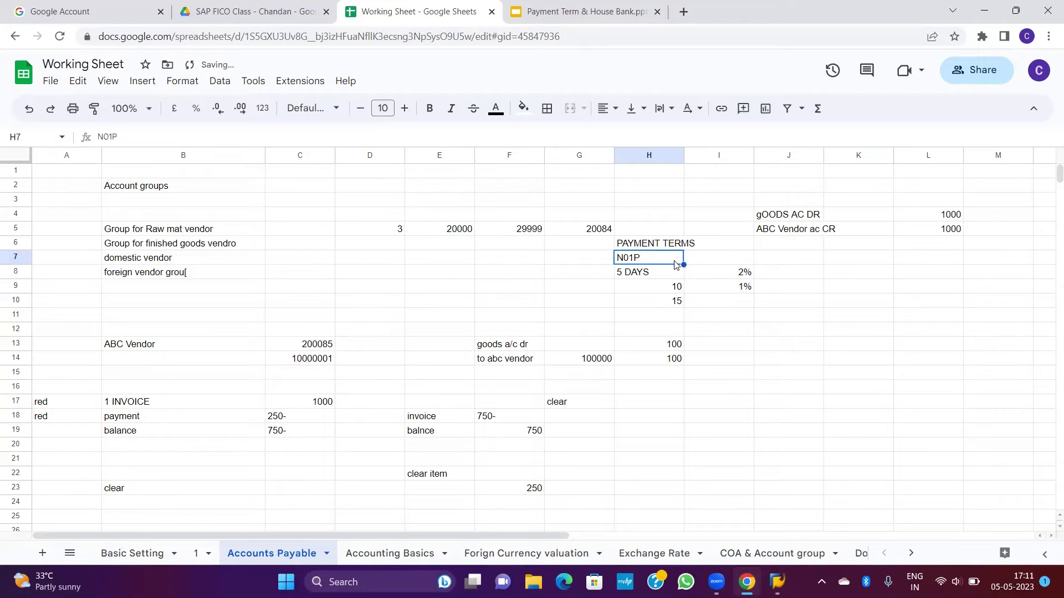
Step: Review the payment terms notes, then bring up the Payment Term & House Bank slides
left_click(787, 232)
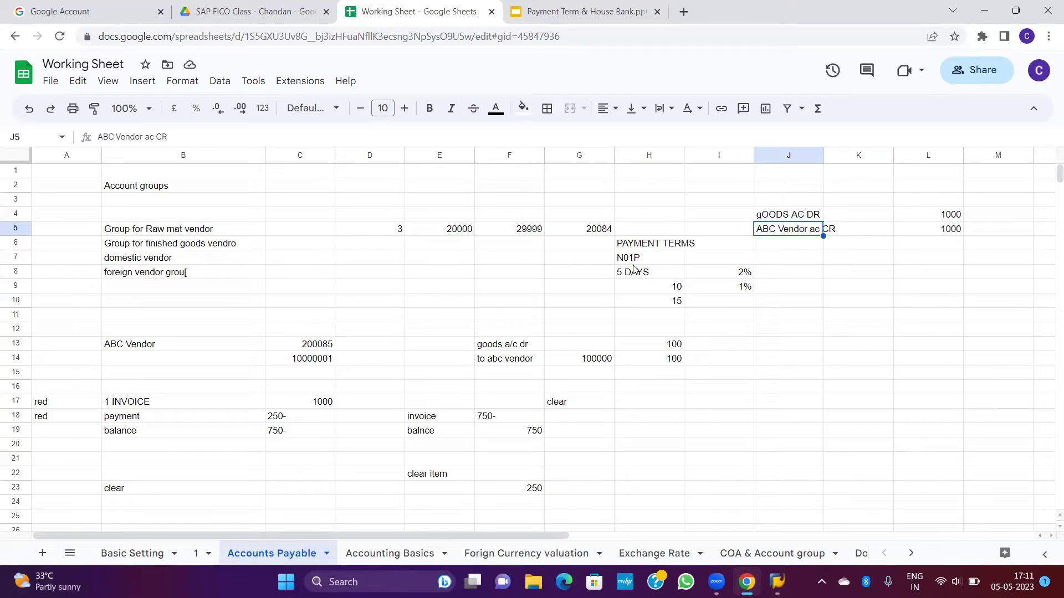
left_click_drag(633, 265, 711, 317)
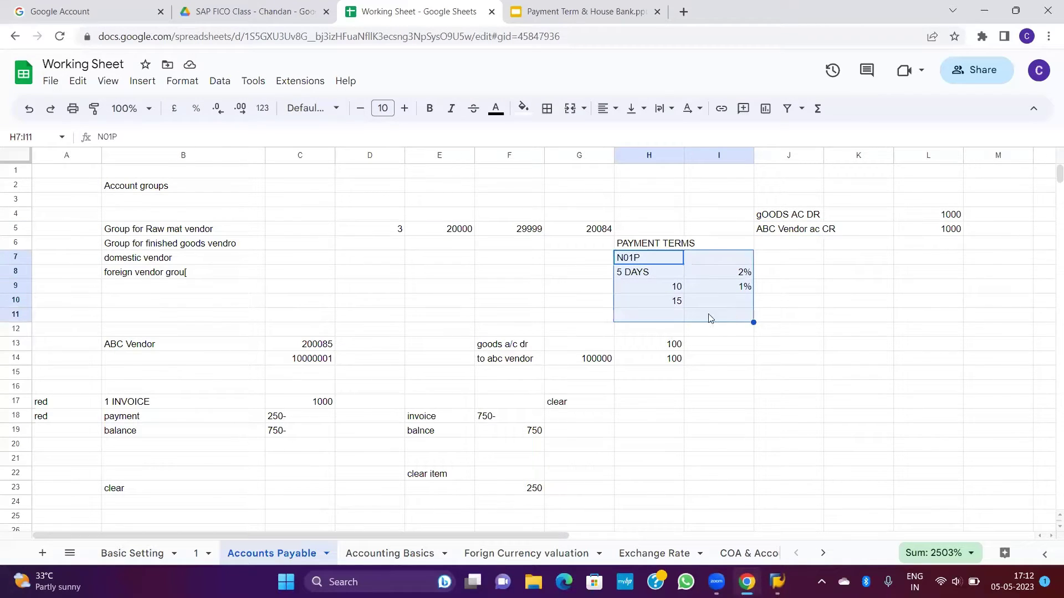
left_click(797, 231)
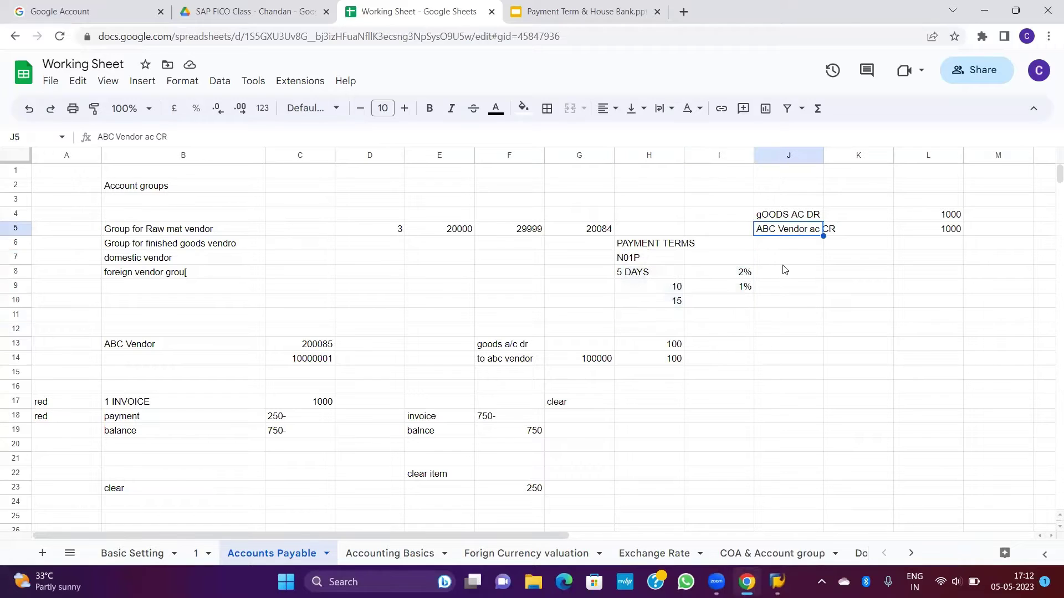
left_click(784, 261)
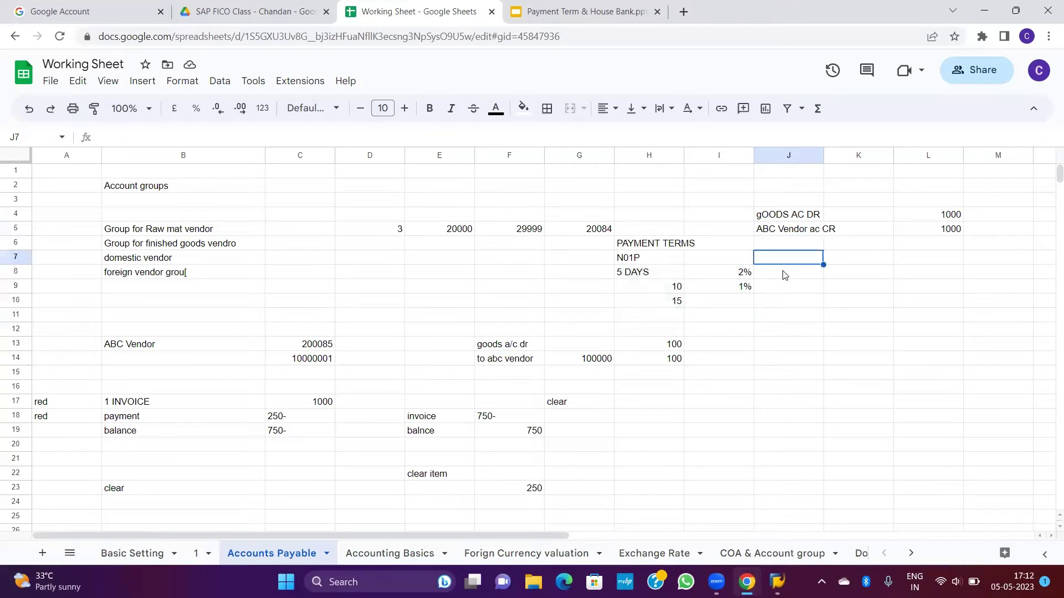
left_click(801, 230)
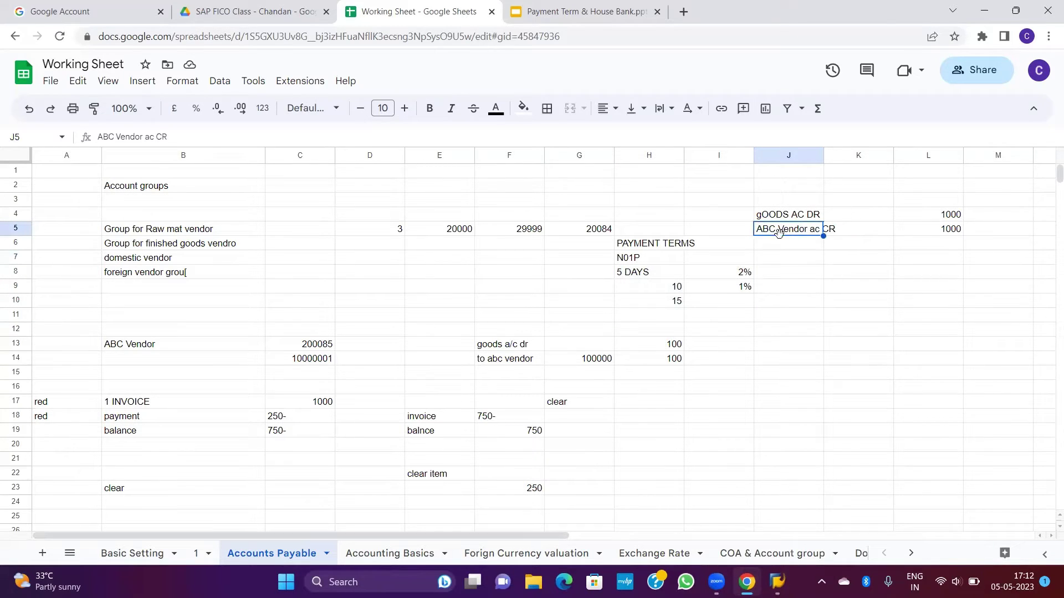
left_click(792, 262)
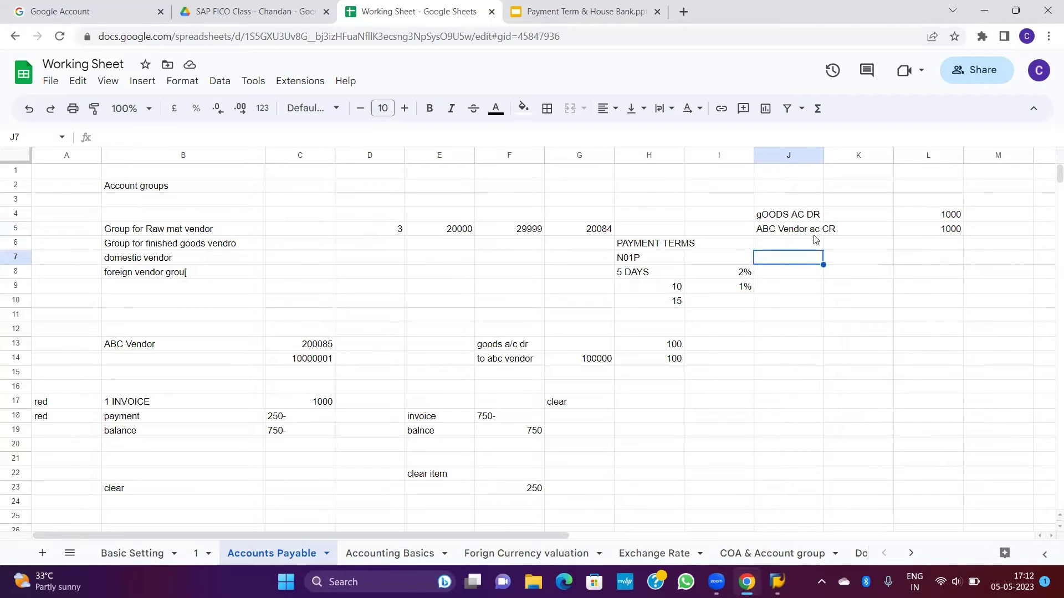
left_click(745, 274)
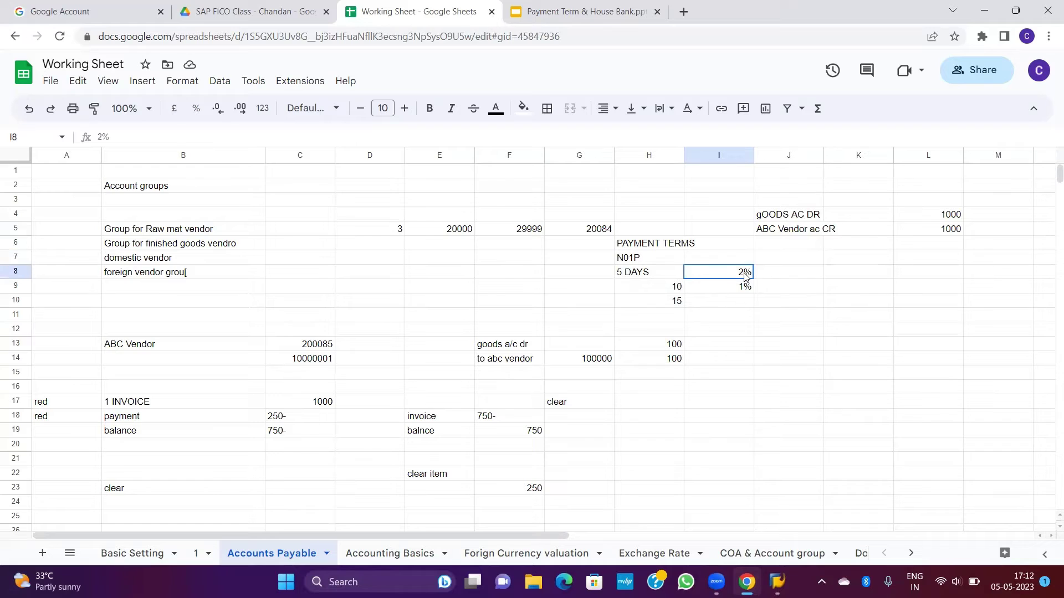
left_click(789, 273)
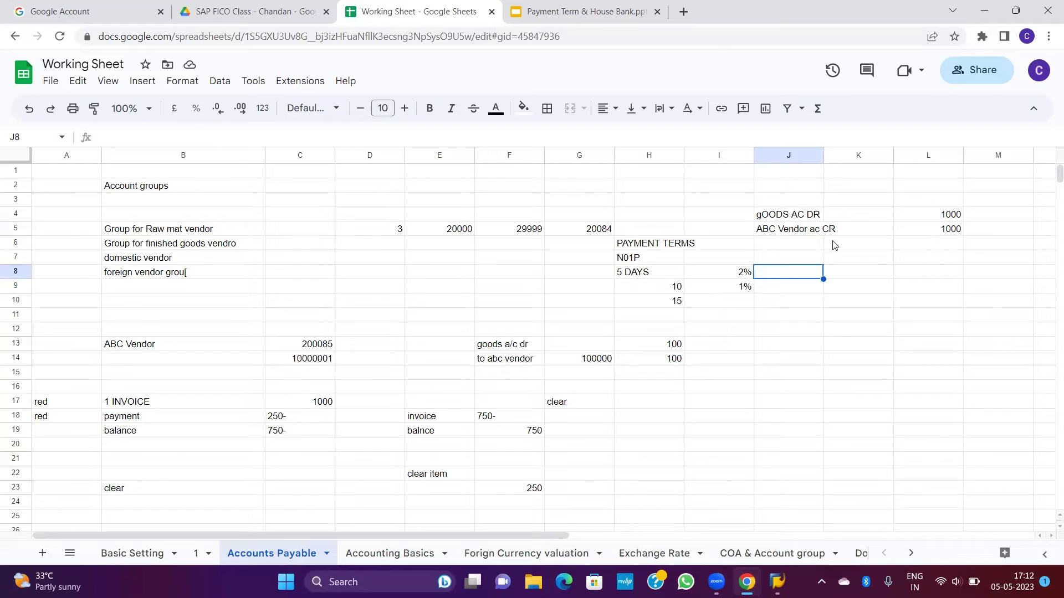
left_click(822, 292)
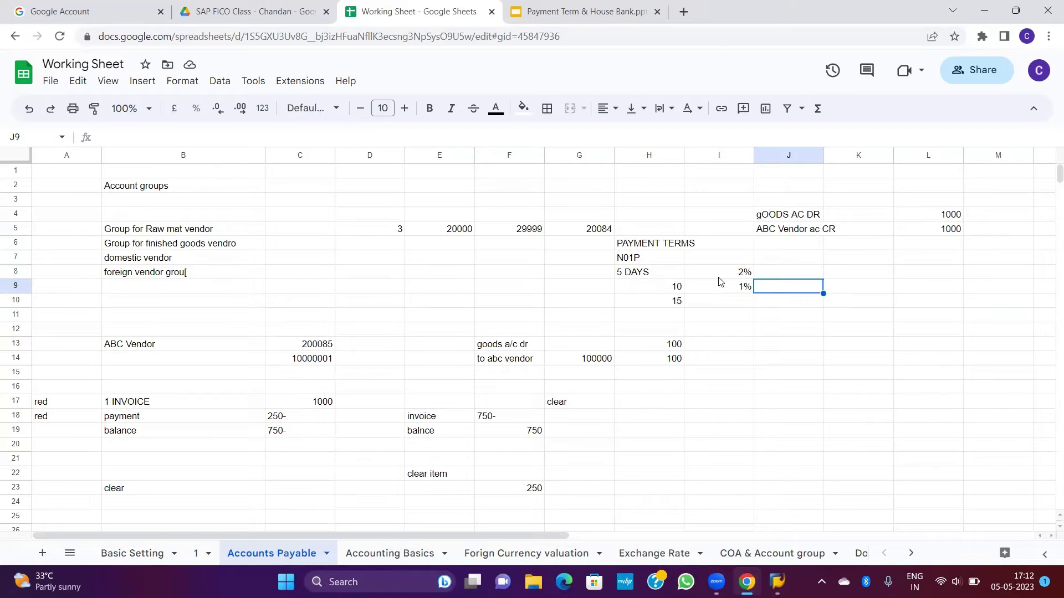
left_click_drag(637, 258, 629, 290)
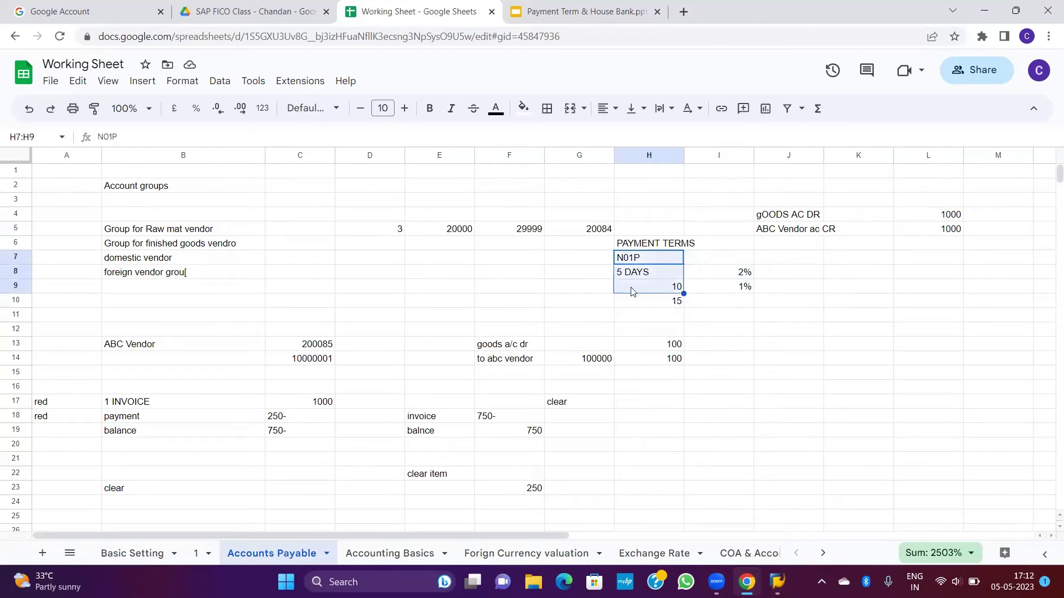
left_click(658, 246)
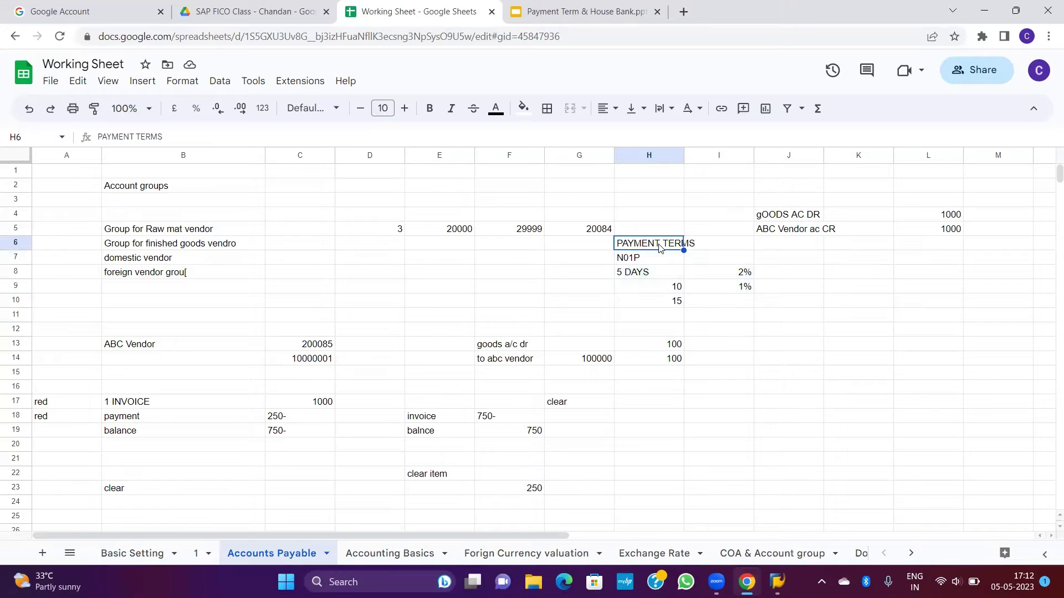
left_click(811, 233)
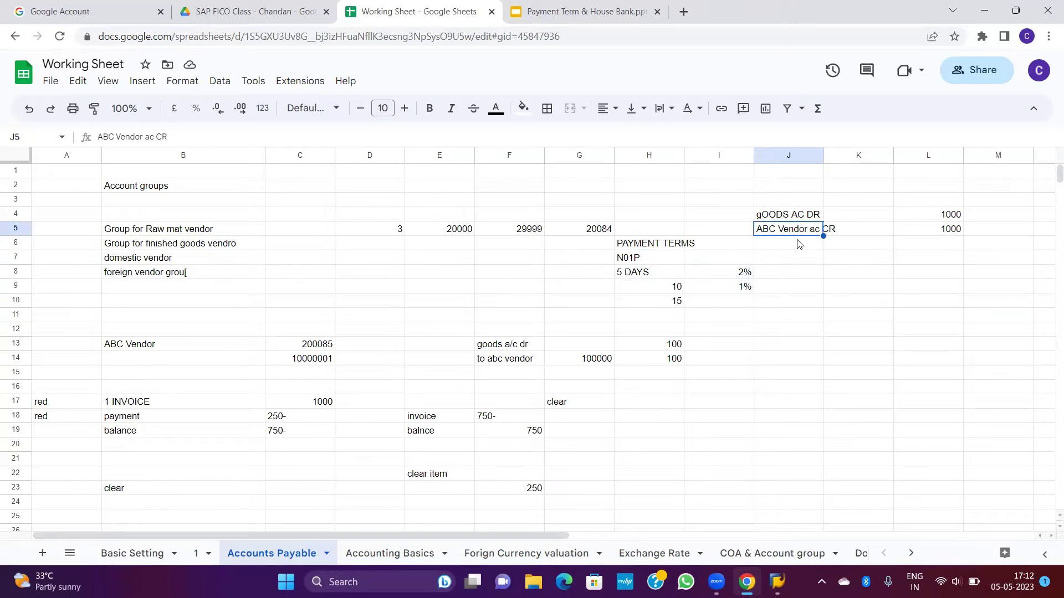
left_click(567, 17)
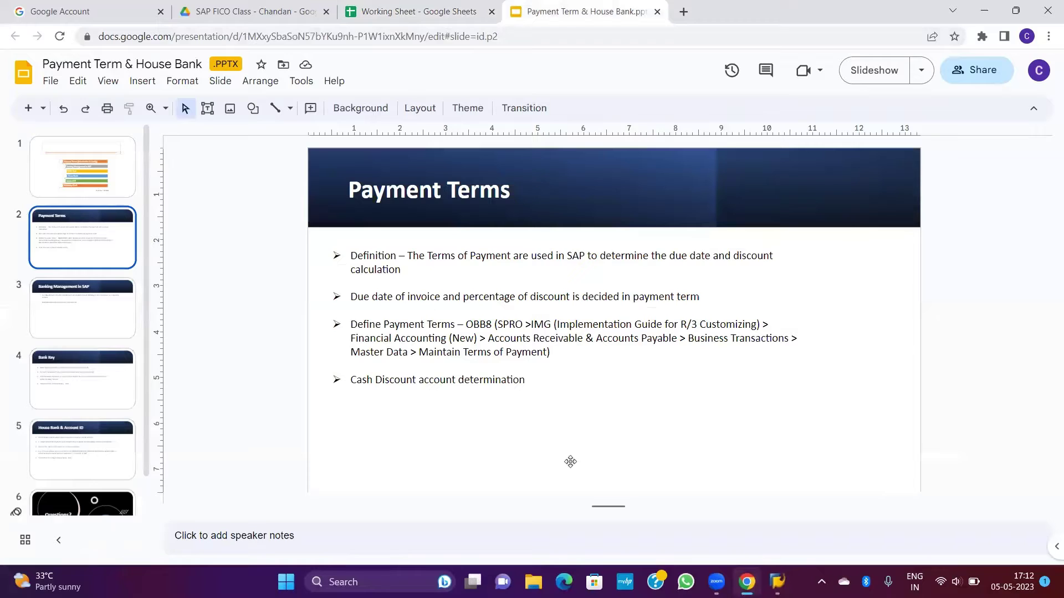
Step: Log on to the ECC Functional server with user ID and password, retrying after one failed attempt
left_click(777, 582)
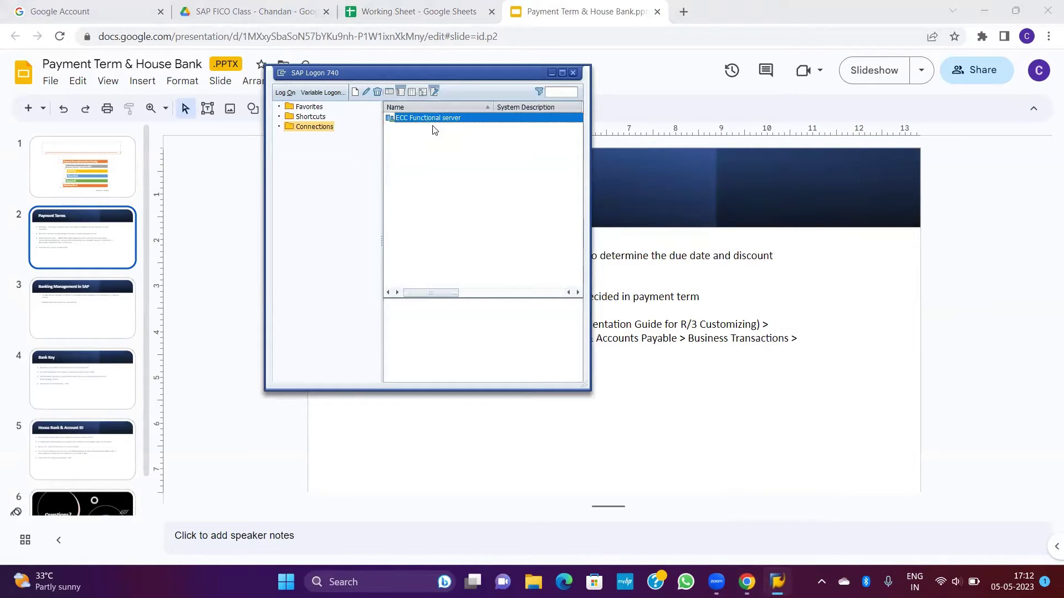
key("Return")
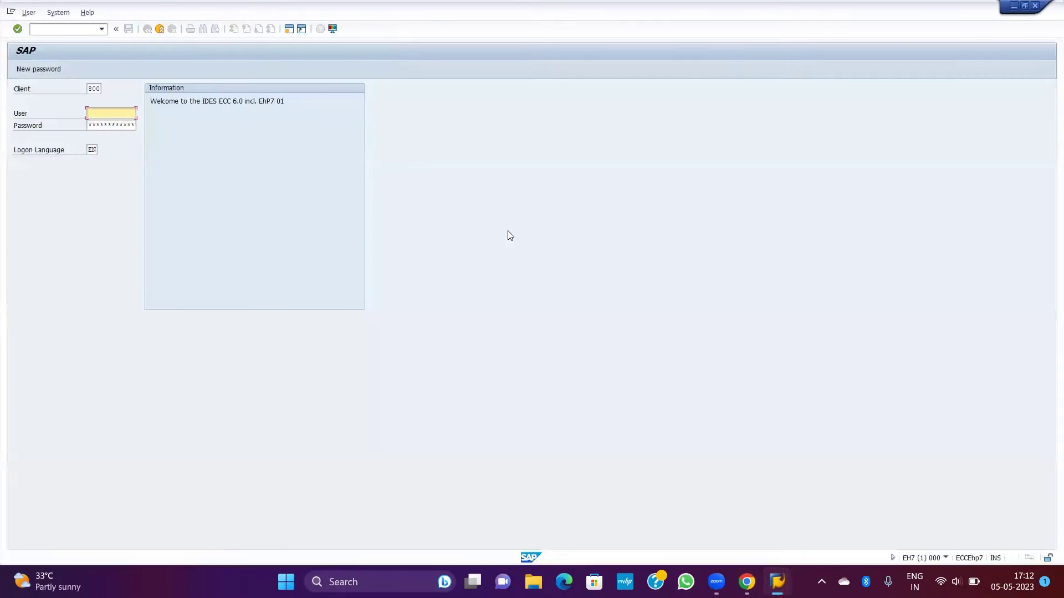
type("CHANDAN01")
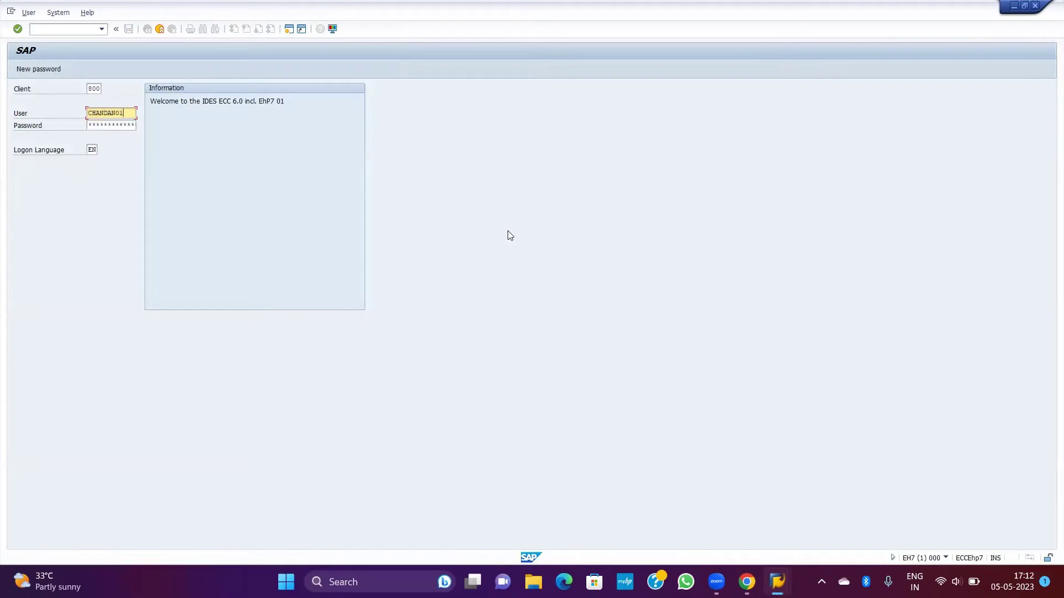
key("Tab")
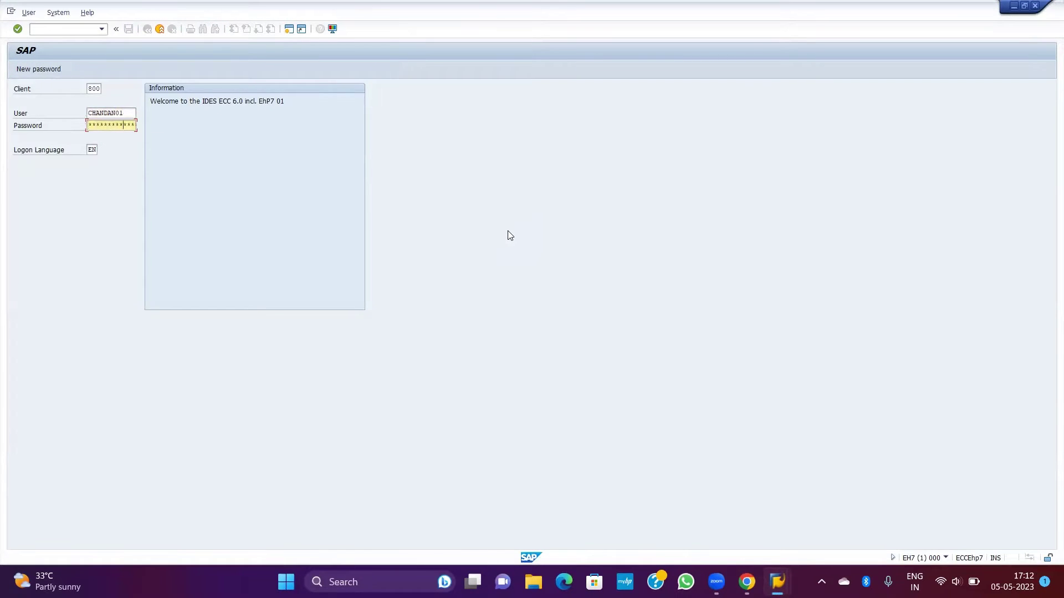
key("Return")
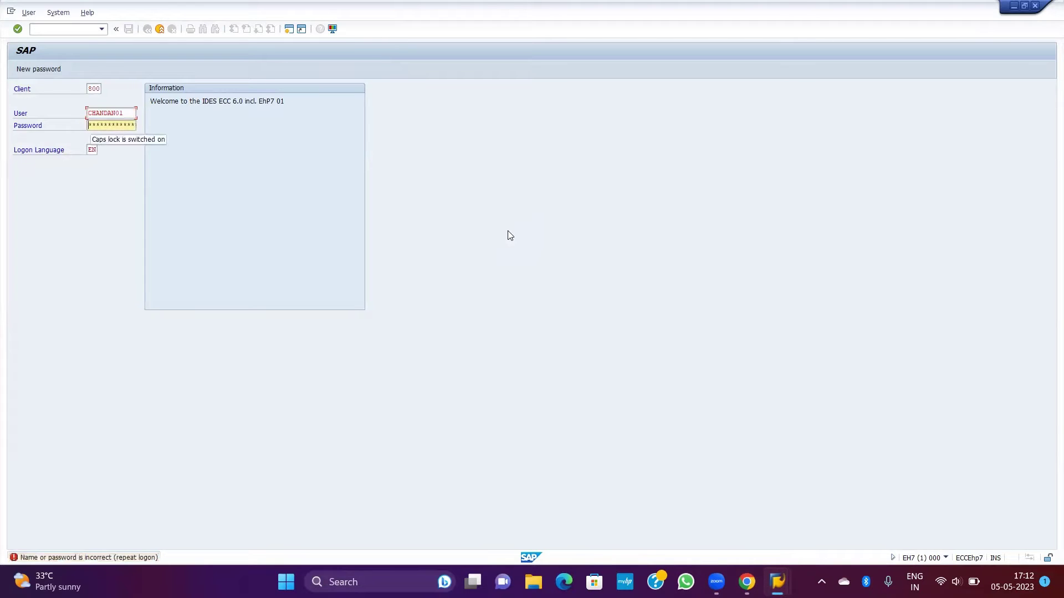
key("Return")
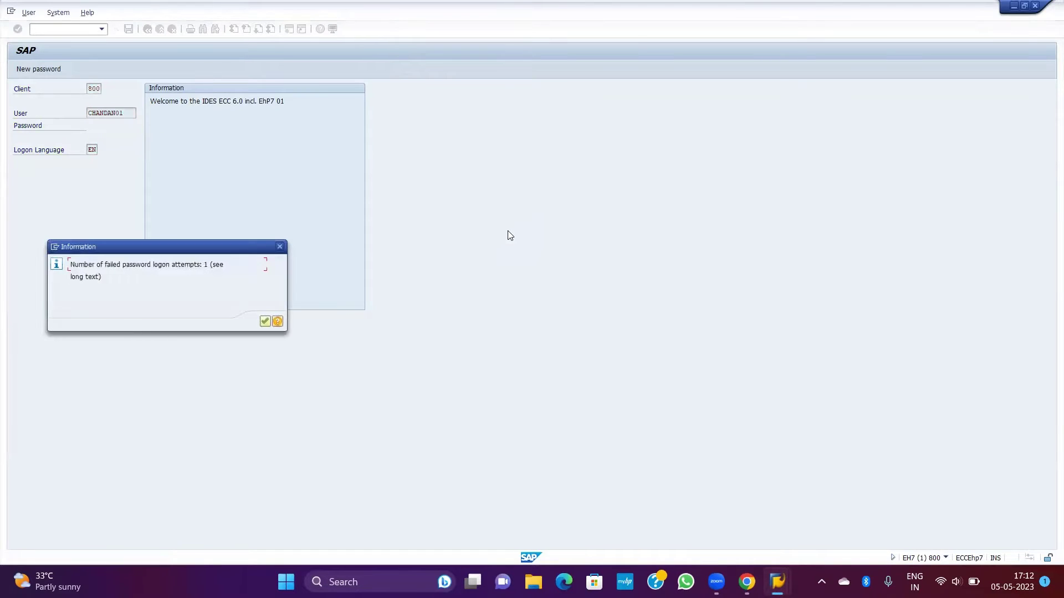
key("Return")
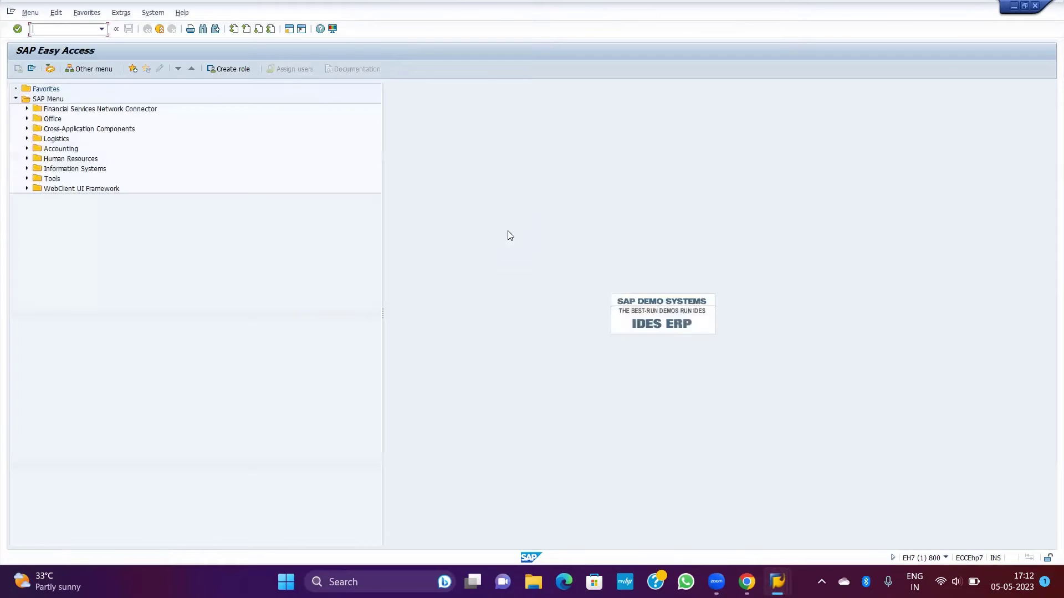
Step: Run SPRO, check the OBB8 menu path on the slide, and open the SAP Reference IMG
type("SPRO")
key("Return")
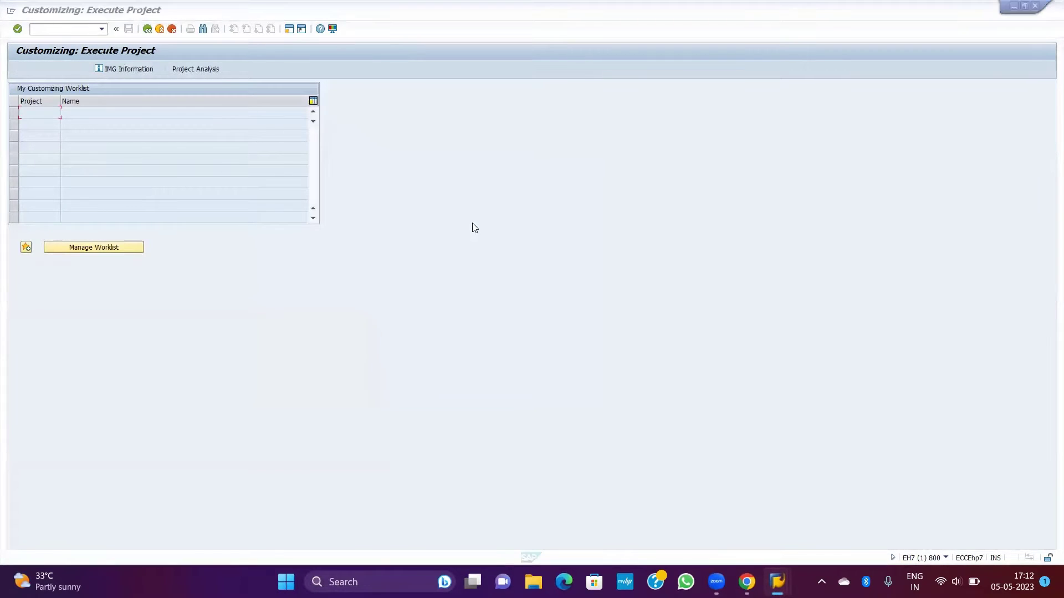
key("alt+Tab")
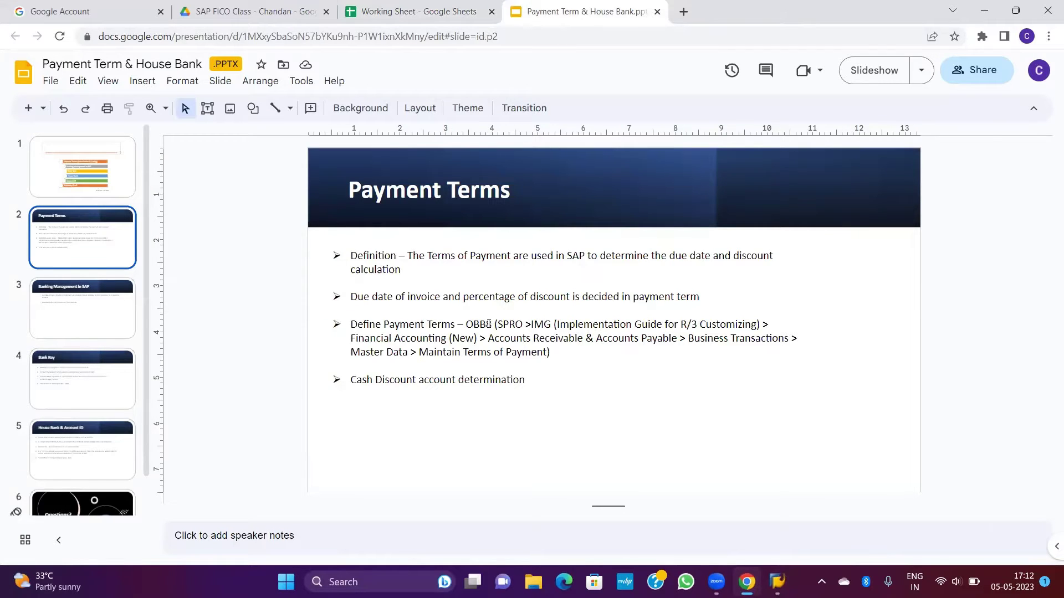
double_click(489, 324)
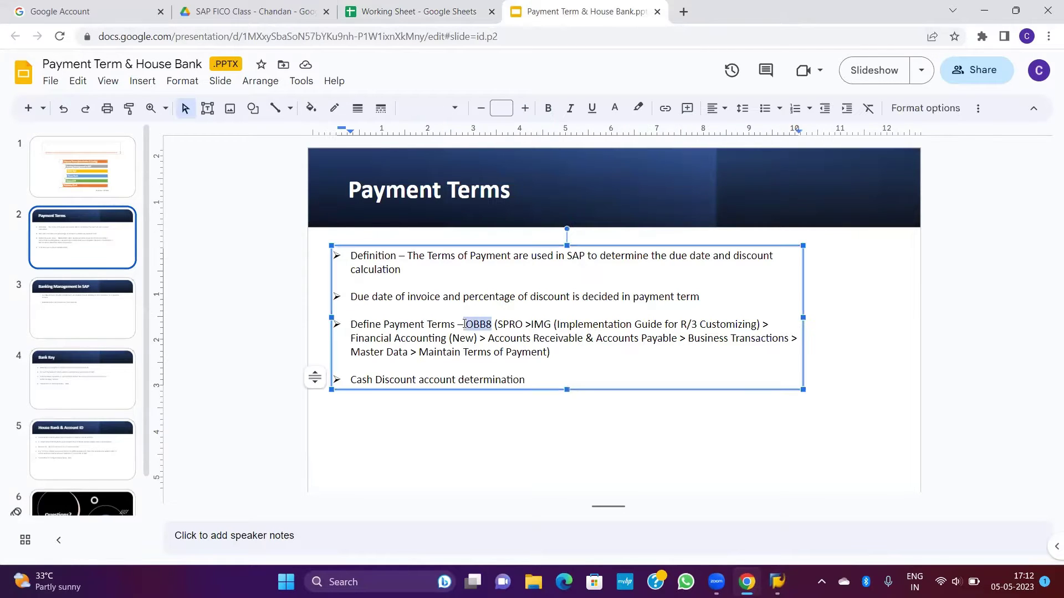
left_click(523, 324)
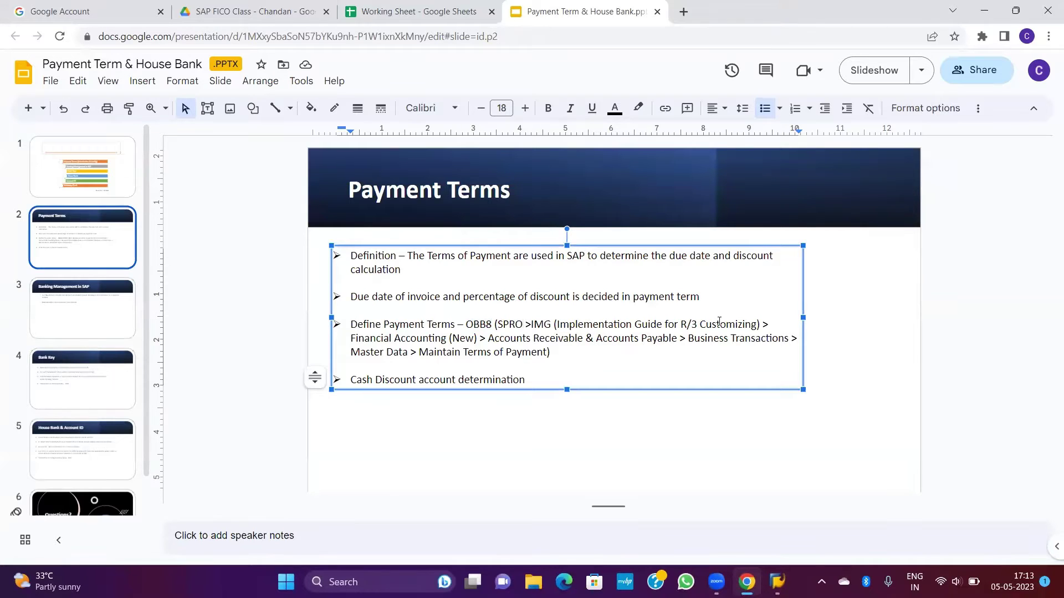
key("alt+Tab")
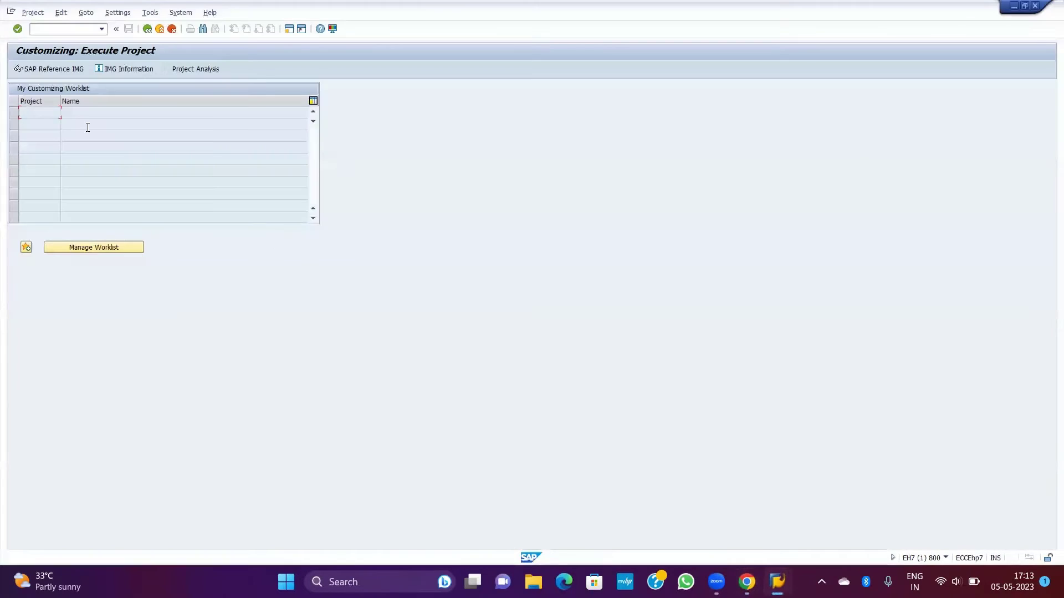
left_click(50, 69)
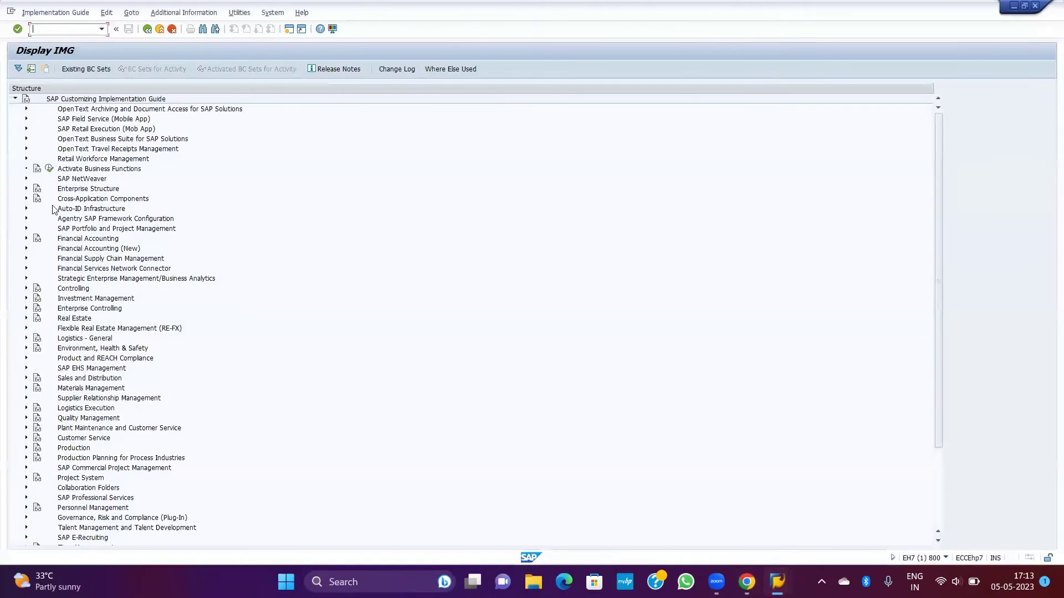
Step: Expand Financial Accounting (New) > Accounts Receivable and Accounts Payable > Business Transactions
double_click(84, 249)
key("alt+Tab")
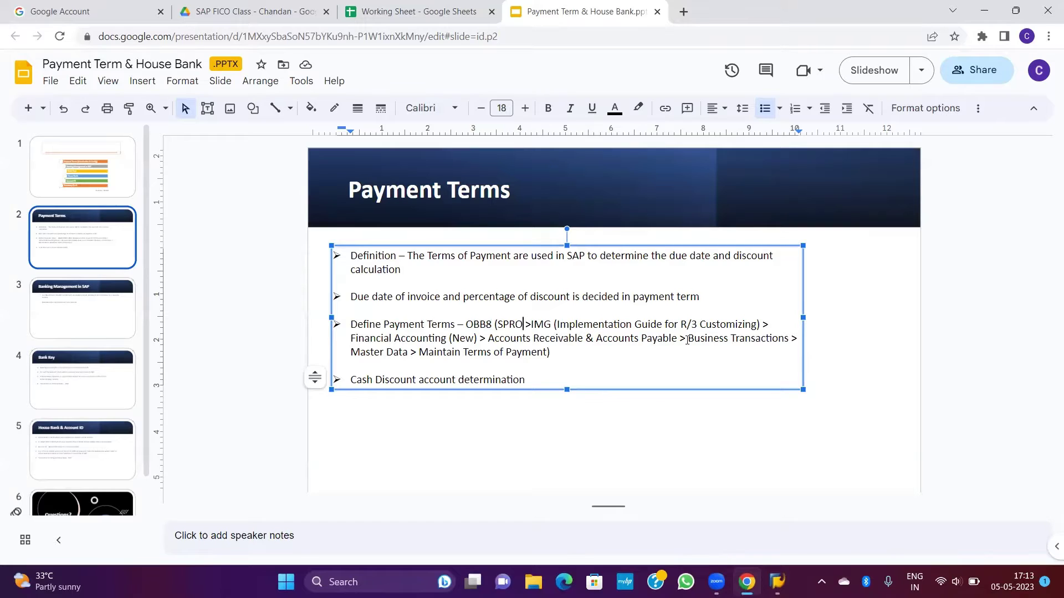
key("alt+Tab")
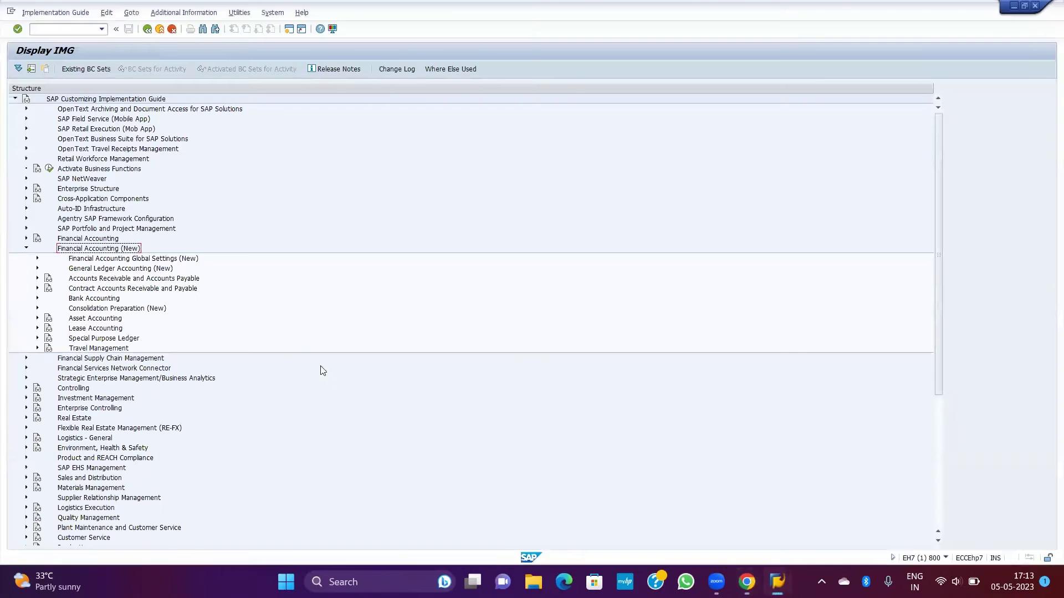
double_click(84, 283)
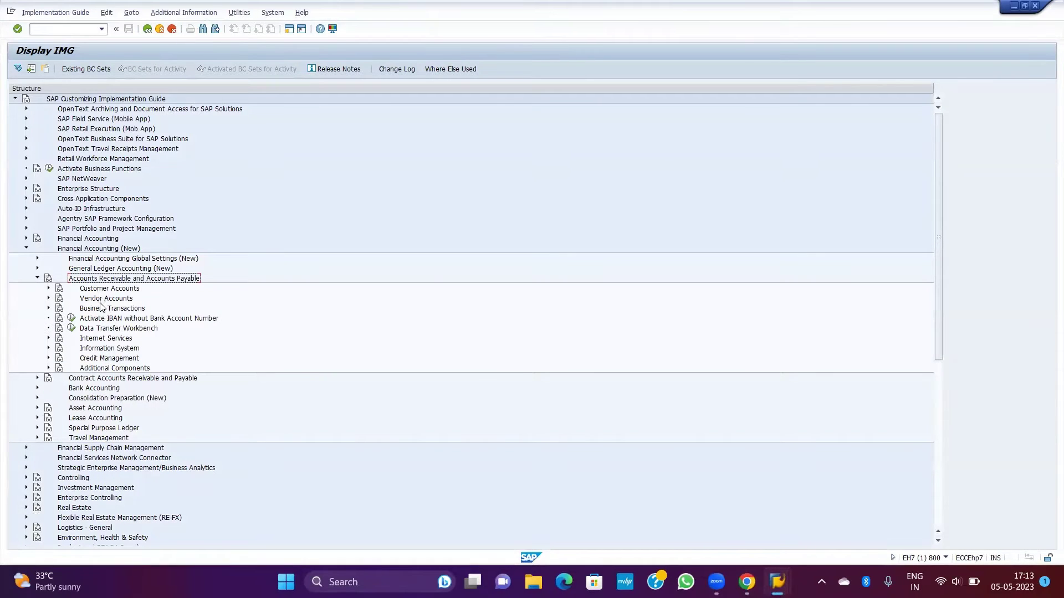
double_click(103, 310)
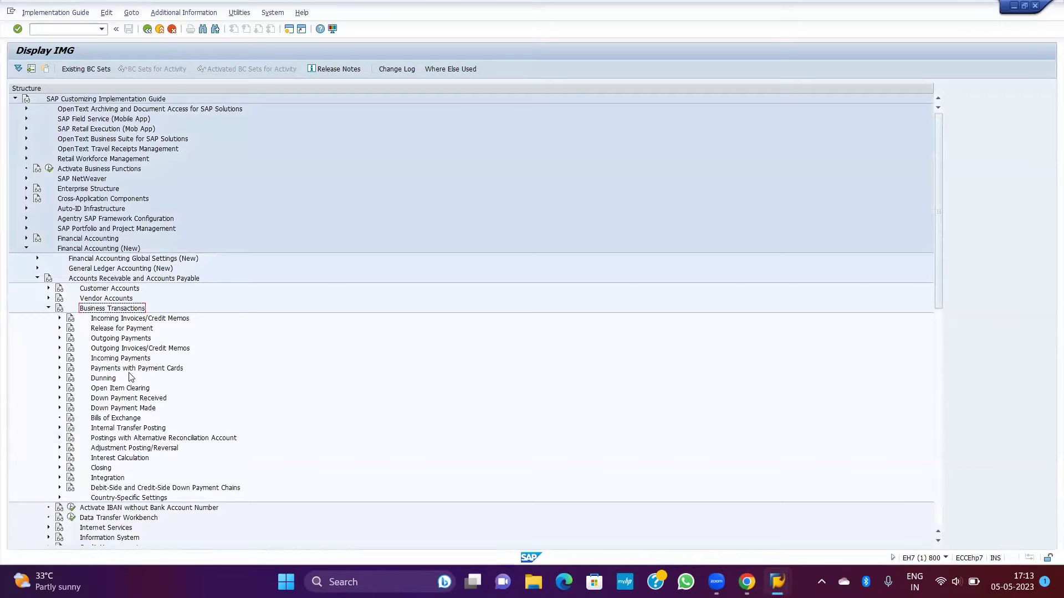
key("alt+Tab")
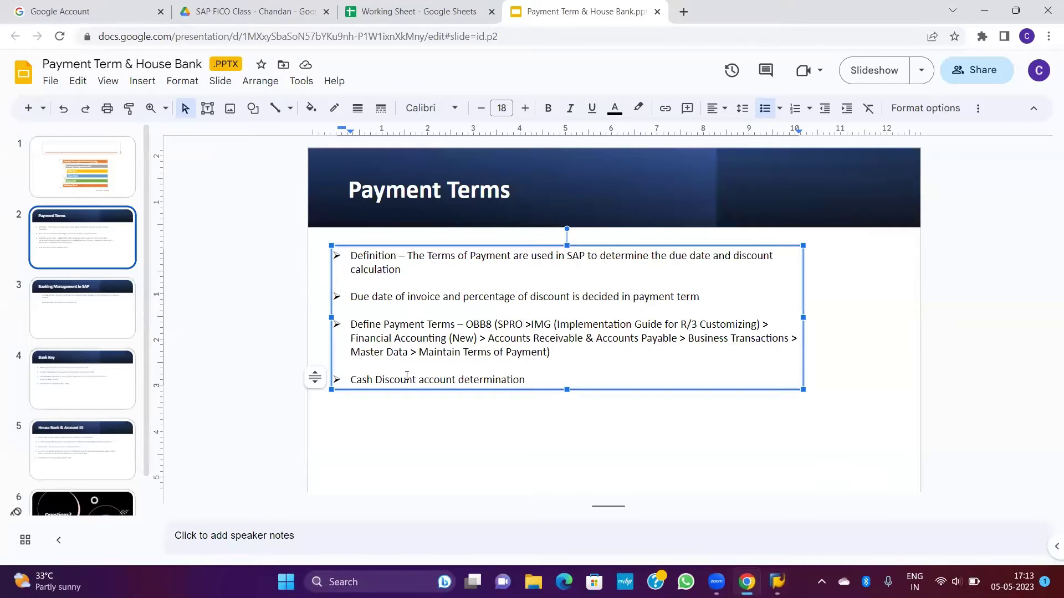
key("alt+Tab")
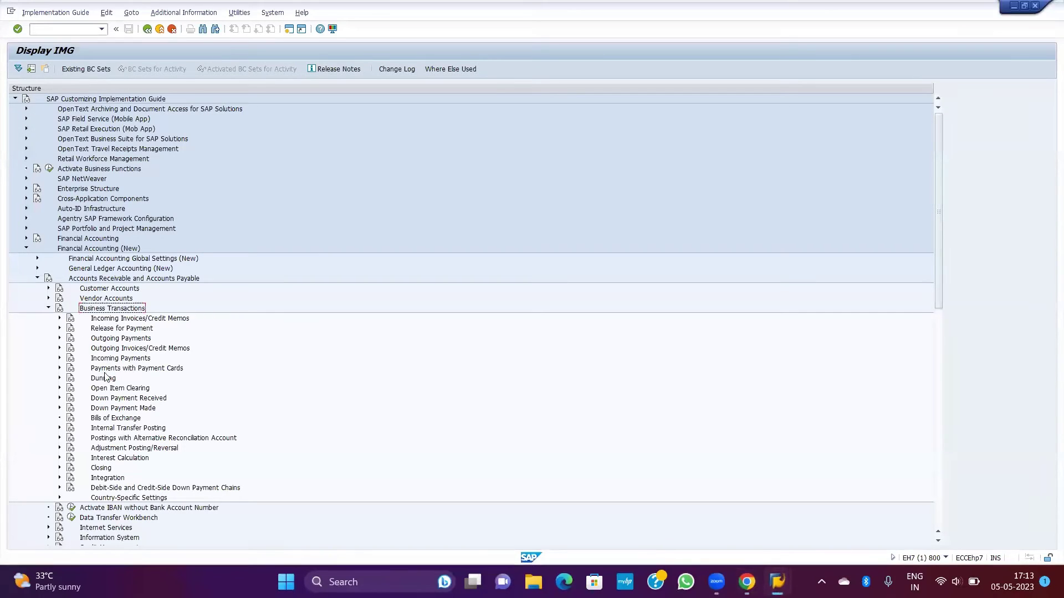
Step: Expand Outgoing Payments down to the Outgoing Payments Global Settings activities
left_click(111, 319)
left_click(115, 330)
left_click(124, 370)
left_click(125, 399)
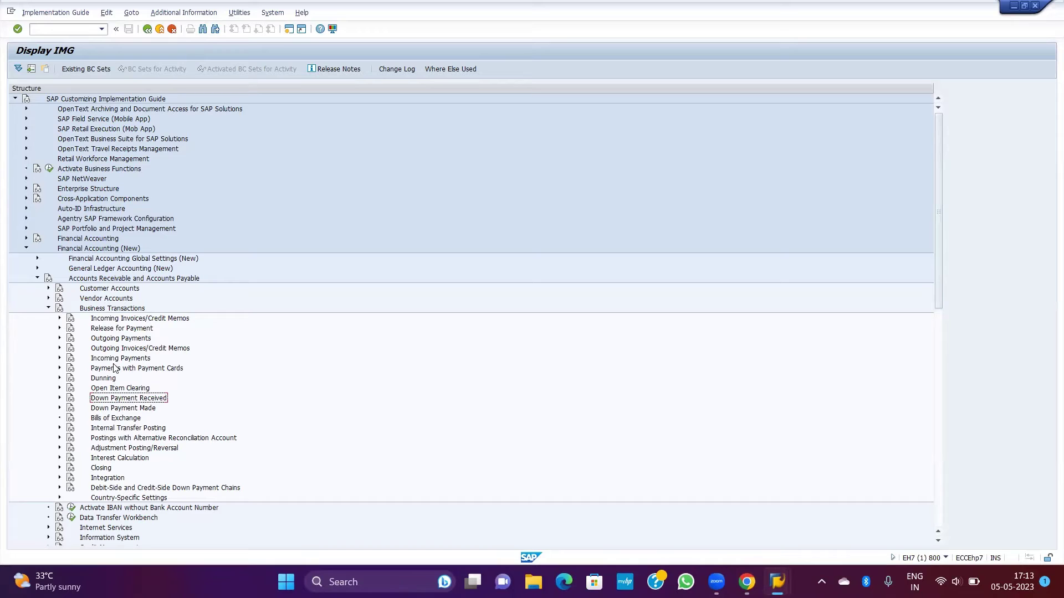
left_click(117, 339)
double_click(118, 339)
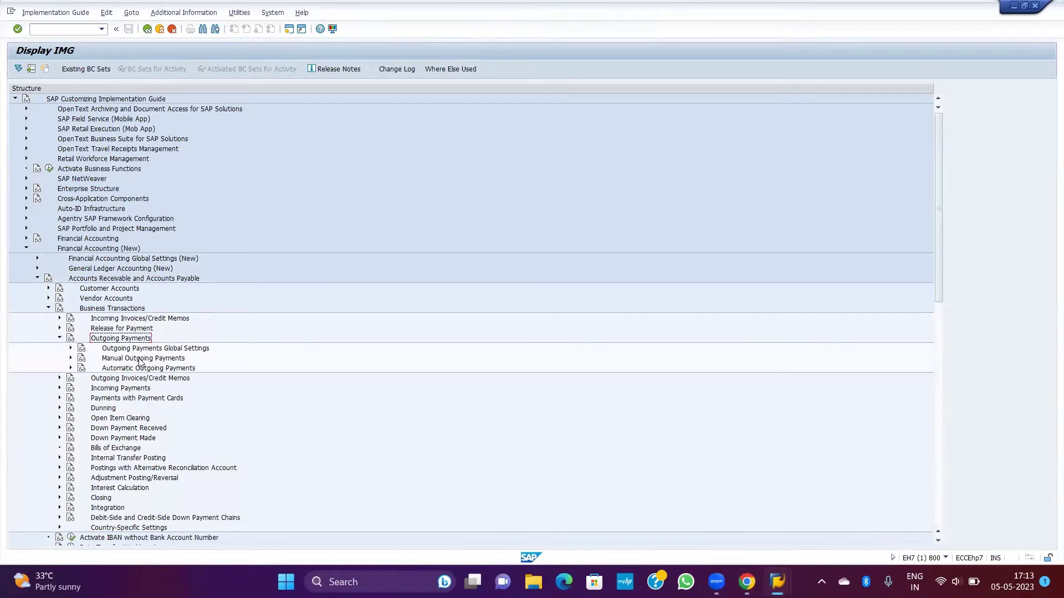
double_click(139, 359)
double_click(141, 359)
key("Up")
key("Right")
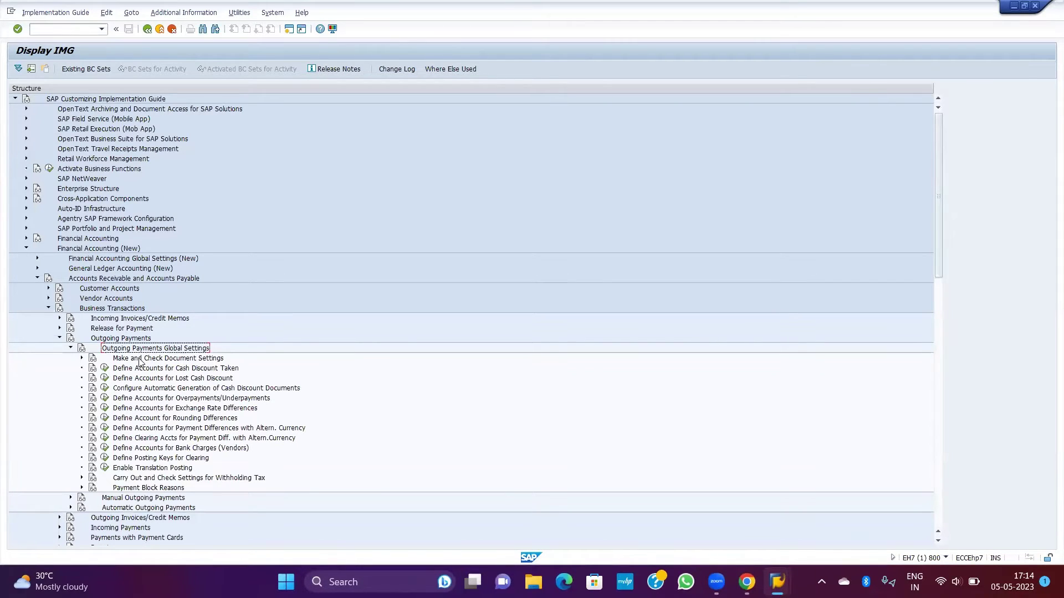
Step: Browse the Automatic Outgoing Payments and Open Item Clearing branches, then collapse Business Transactions
key("Left")
key("Down")
key("Down")
key("Right")
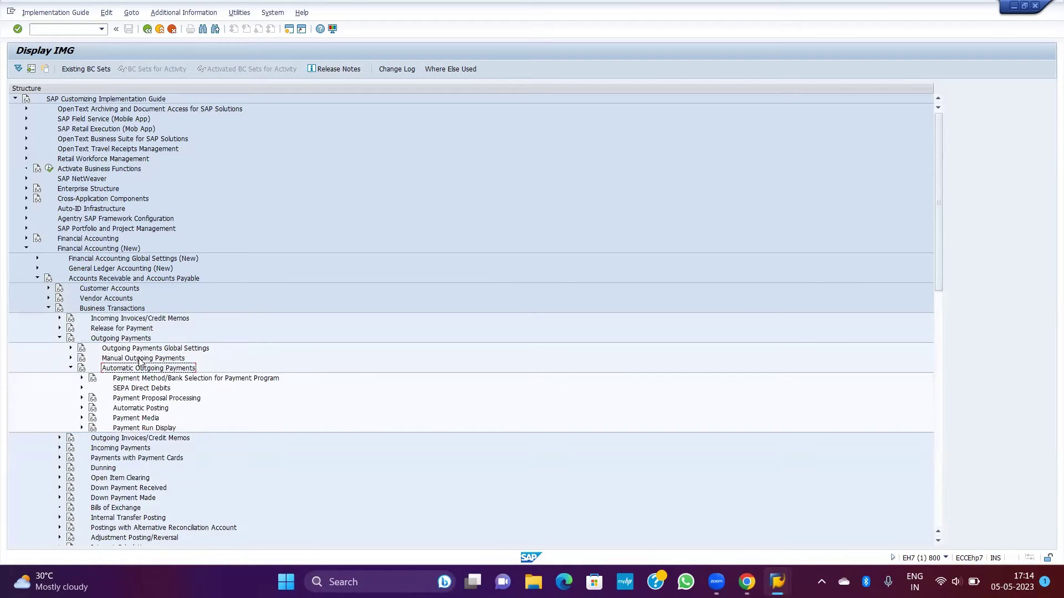
key("Down")
key("Down")
key("Down")
key("Down")
key("Right")
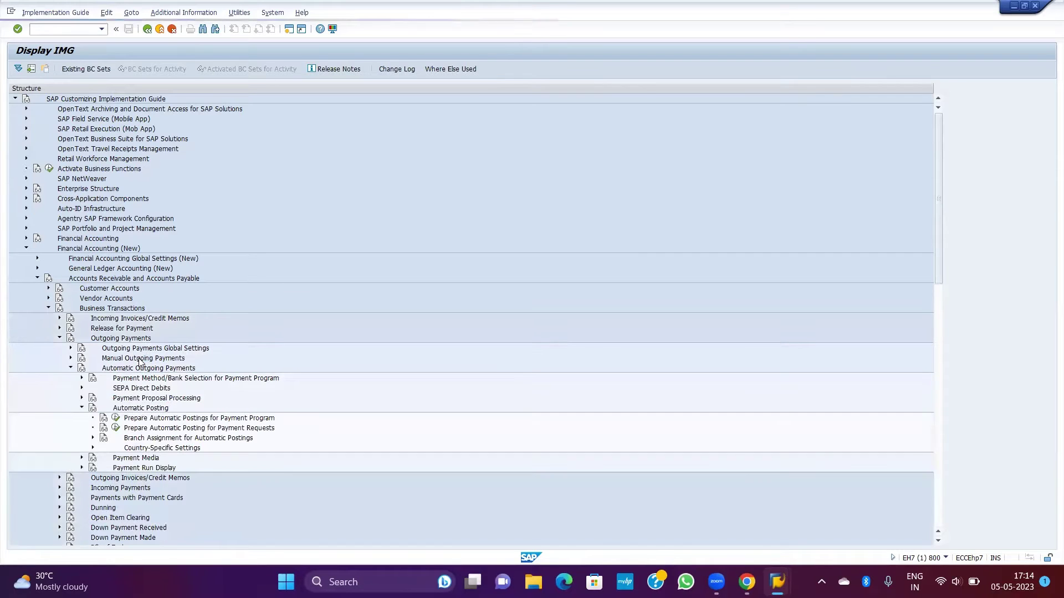
key("Left")
key("Left")
key("Left")
key("Left")
key("Left")
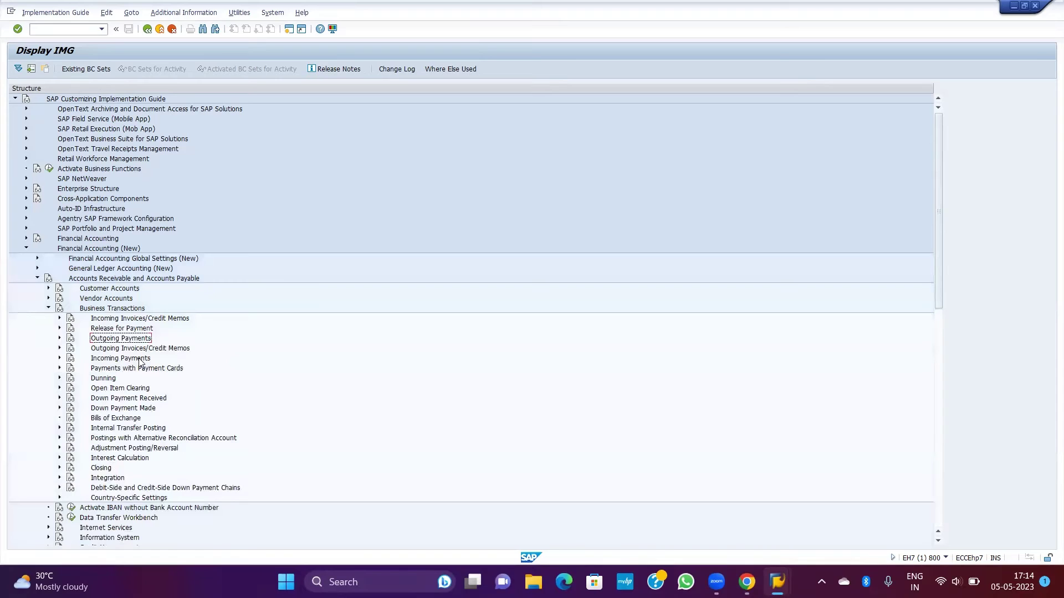
key("Left")
key("Down")
key("Down")
key("Down")
key("Down")
key("Down")
key("Up")
key("Up")
key("Up")
key("Down")
key("Down")
key("Down")
key("Down")
key("Down")
key("Down")
key("Right")
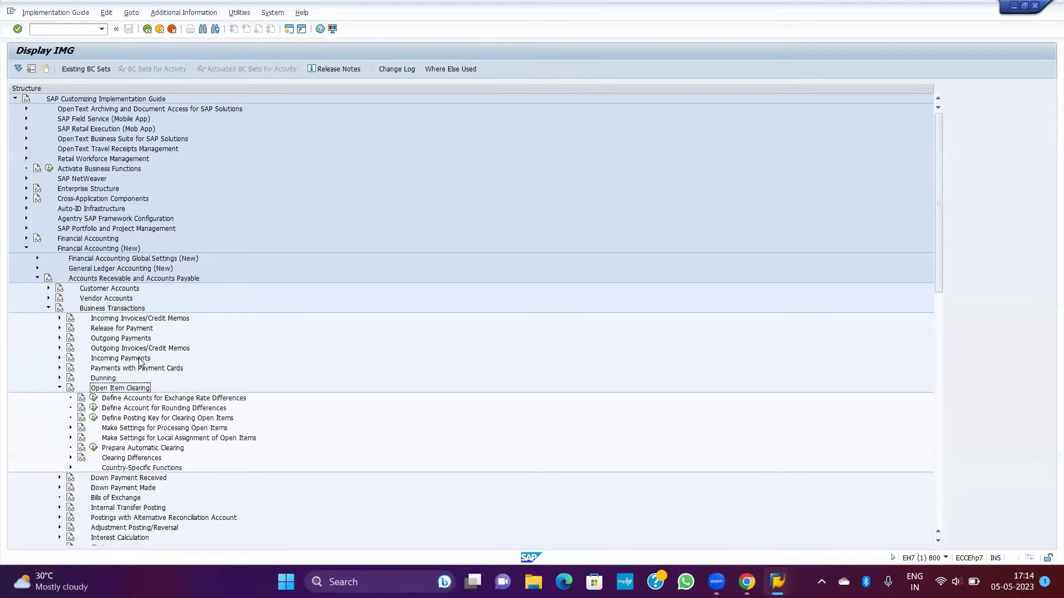
key("Left")
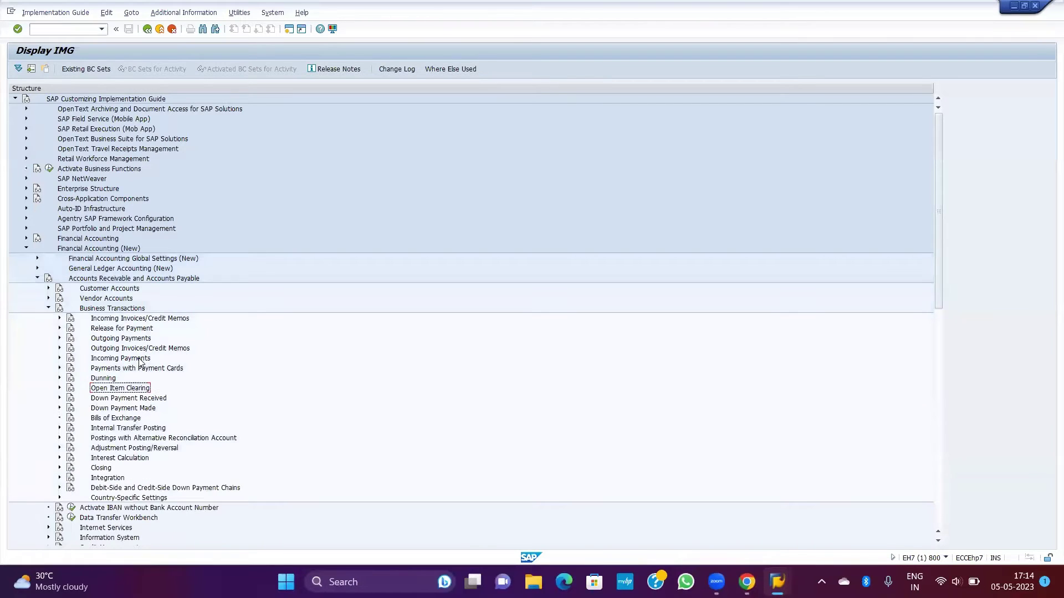
key("Down")
Step: Inspect Vendor Accounts > Master Data, then reopen the Business Transactions list
key("Down")
key("Down")
key("Down")
key("Down")
key("Left")
key("Left")
key("Down")
key("Up")
key("Up")
key("Up")
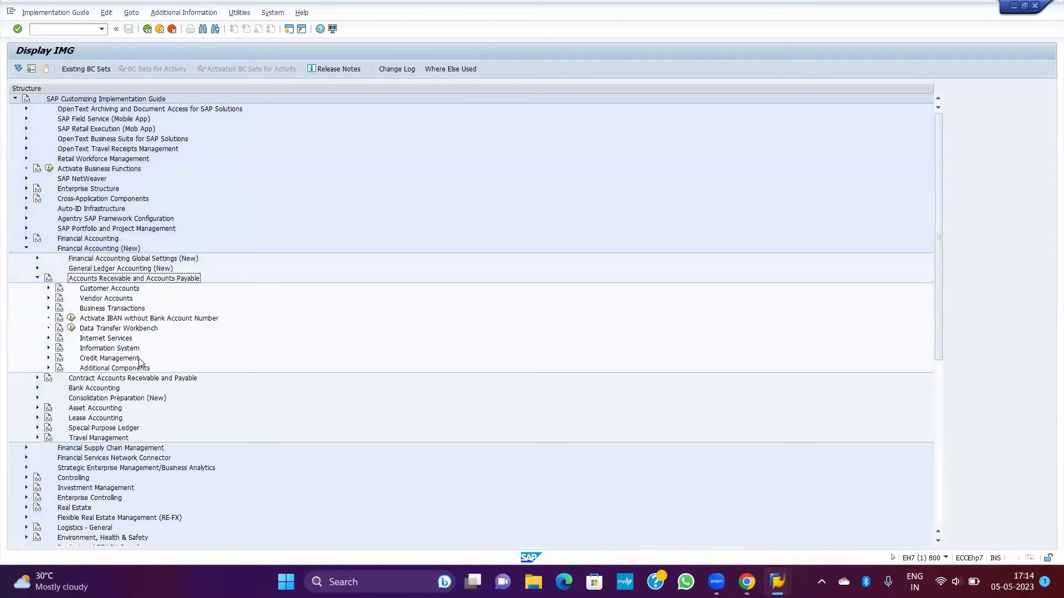
key("Down")
key("Right")
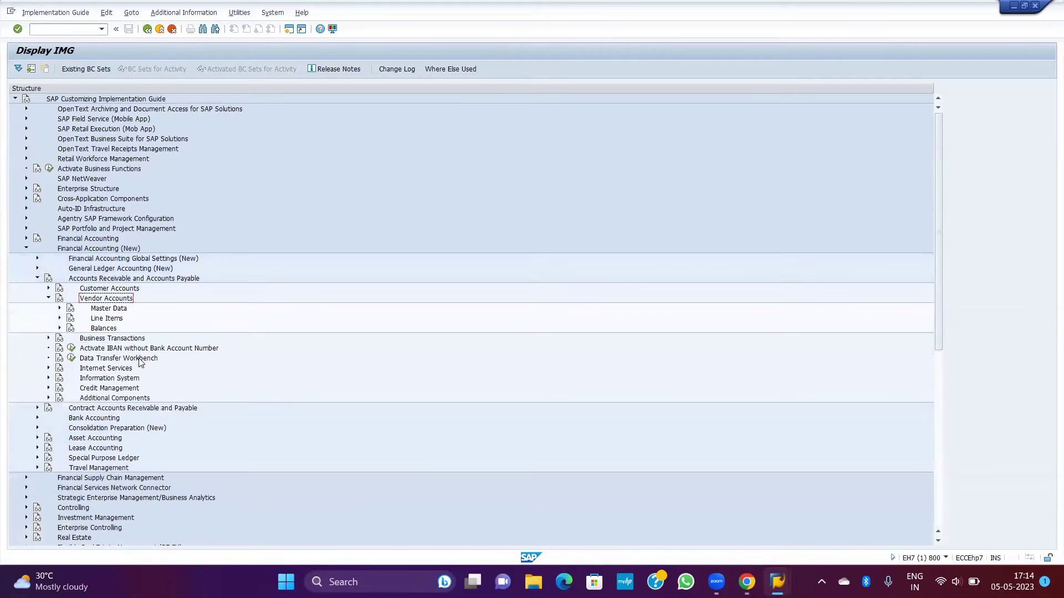
key("Down")
key("Right")
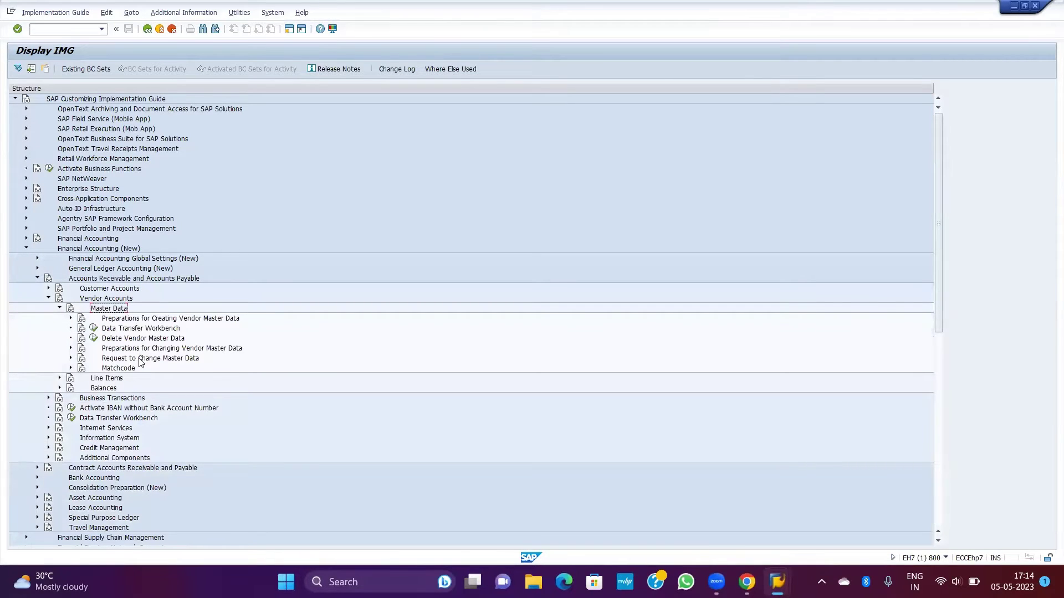
key("Left")
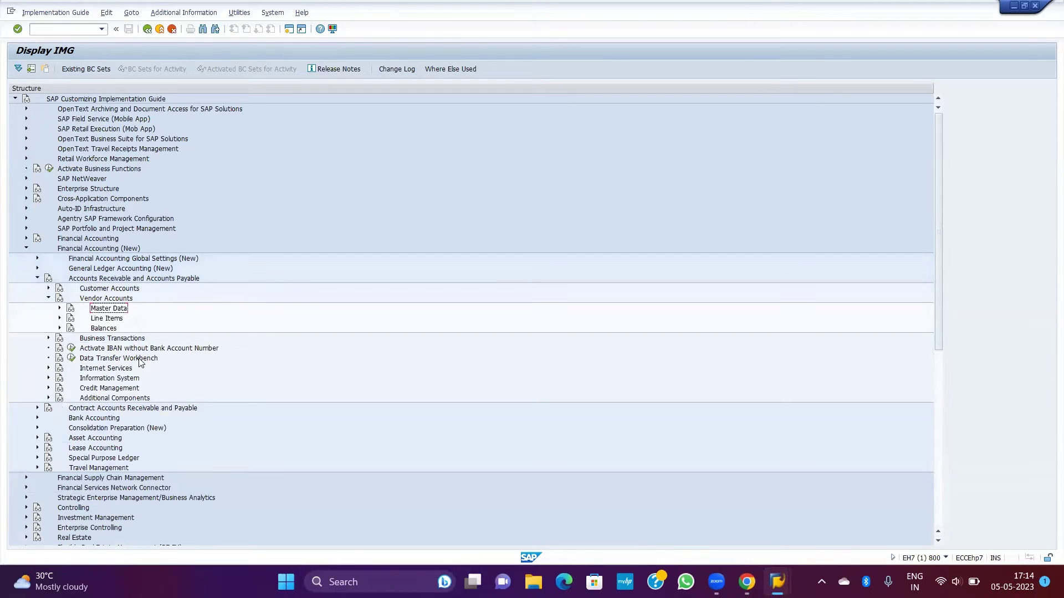
key("Up")
key("Left")
key("Down")
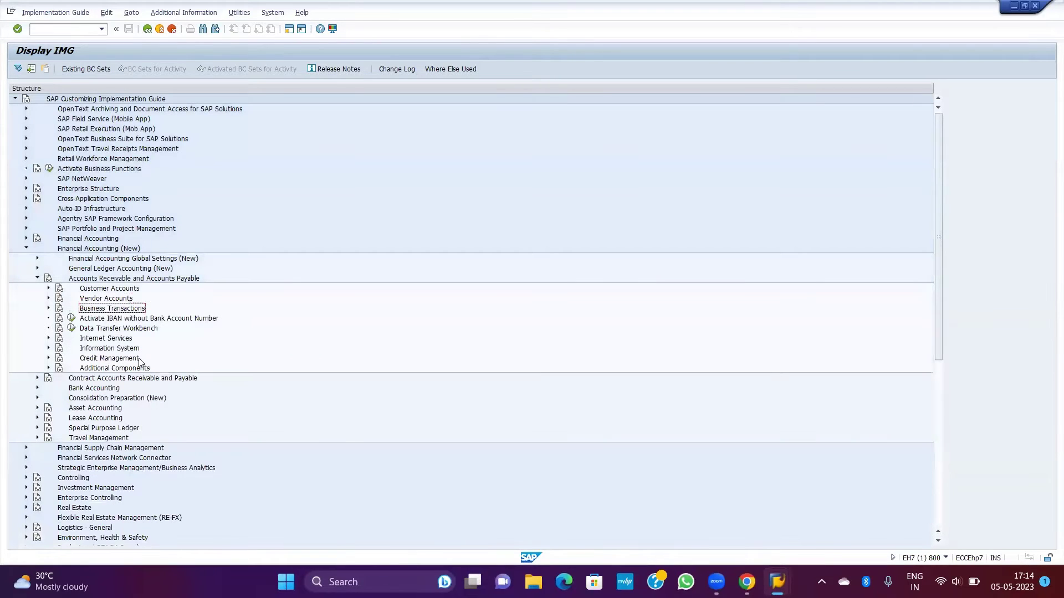
key("Right")
key("Down")
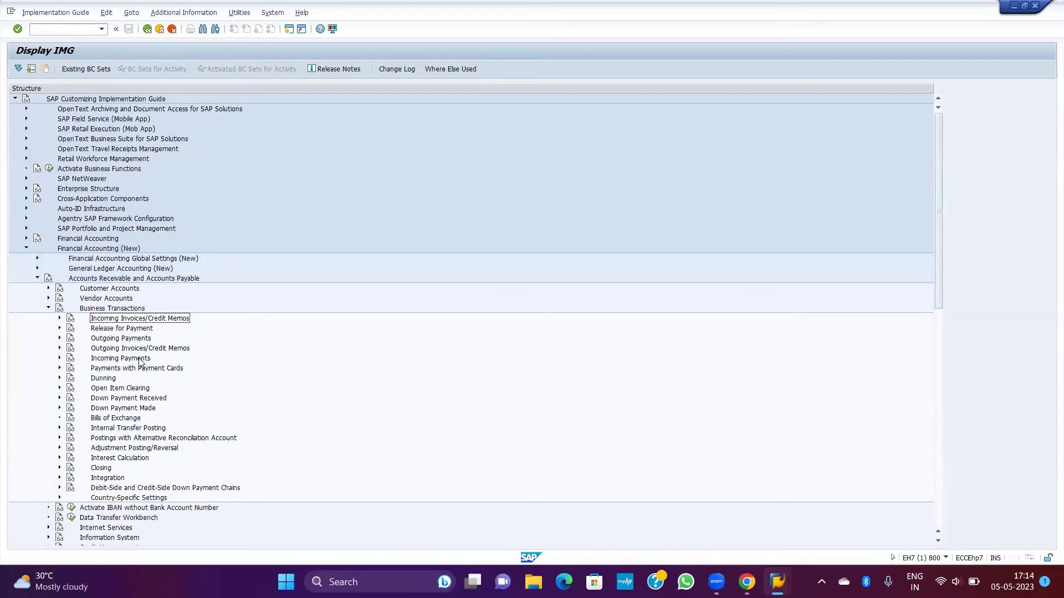
Step: Compare sibling branches and leave Incoming Invoices/Credit Memos expanded, showing Maintain Terms of Payment
key("Right")
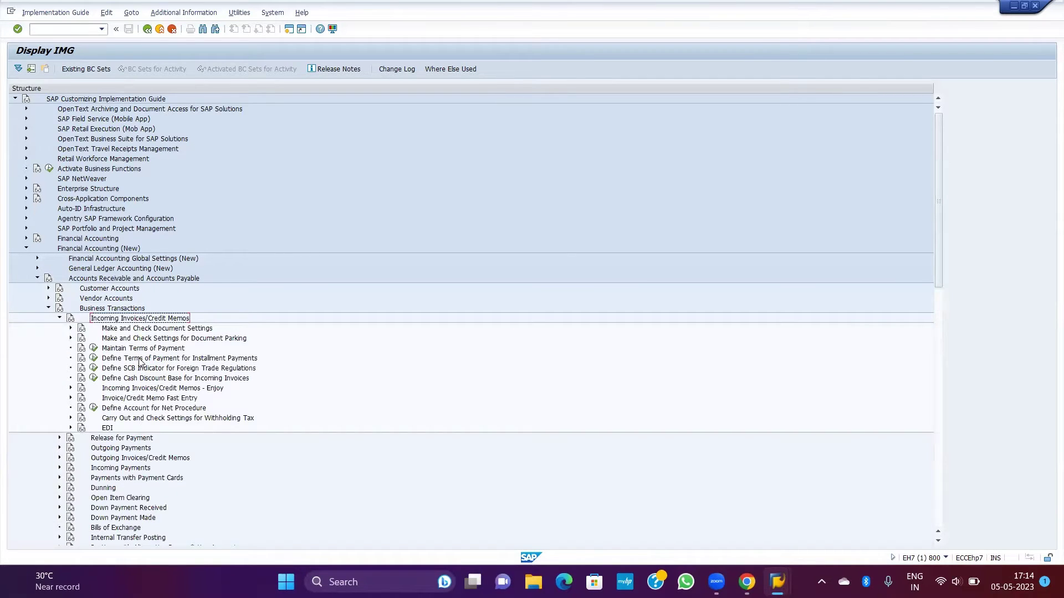
key("Down")
key("Down")
key("Down")
key("Left")
key("Left")
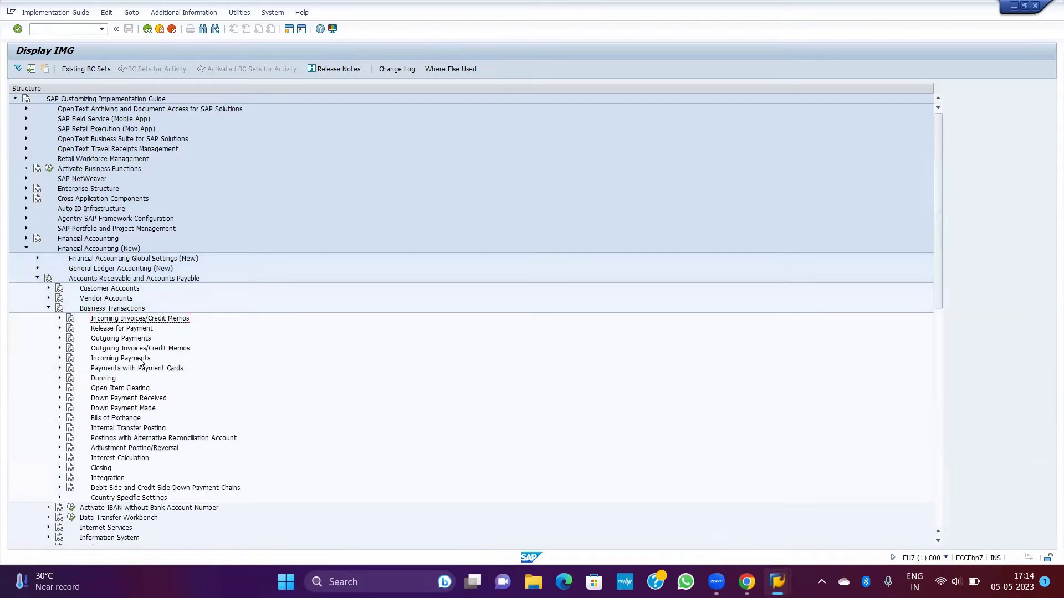
key("Down")
key("Down")
key("Down")
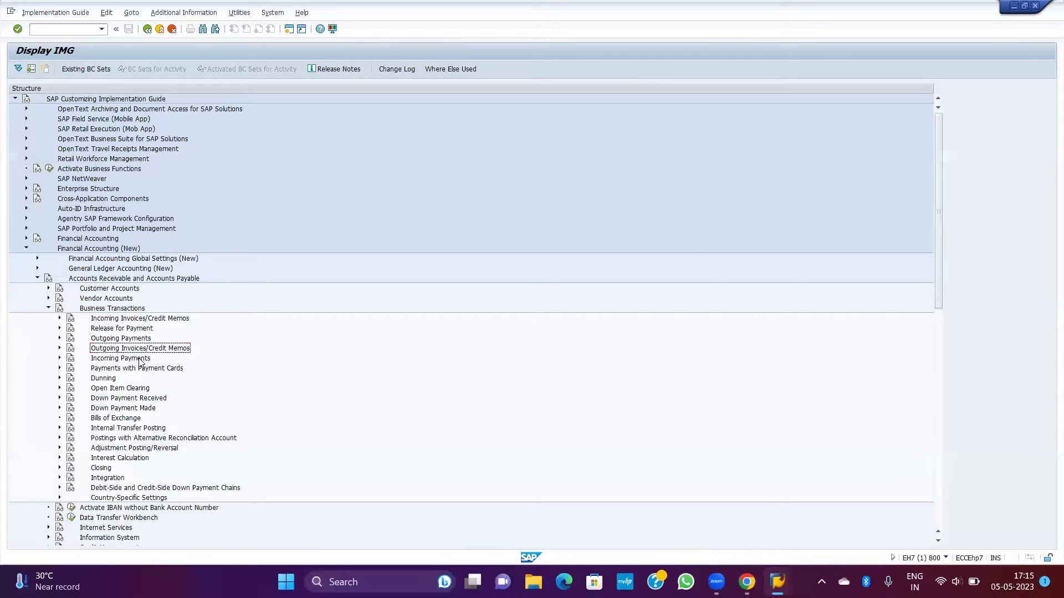
key("Right")
key("Left")
key("Up")
key("Up")
key("Right")
key("Left")
key("Up")
key("Right")
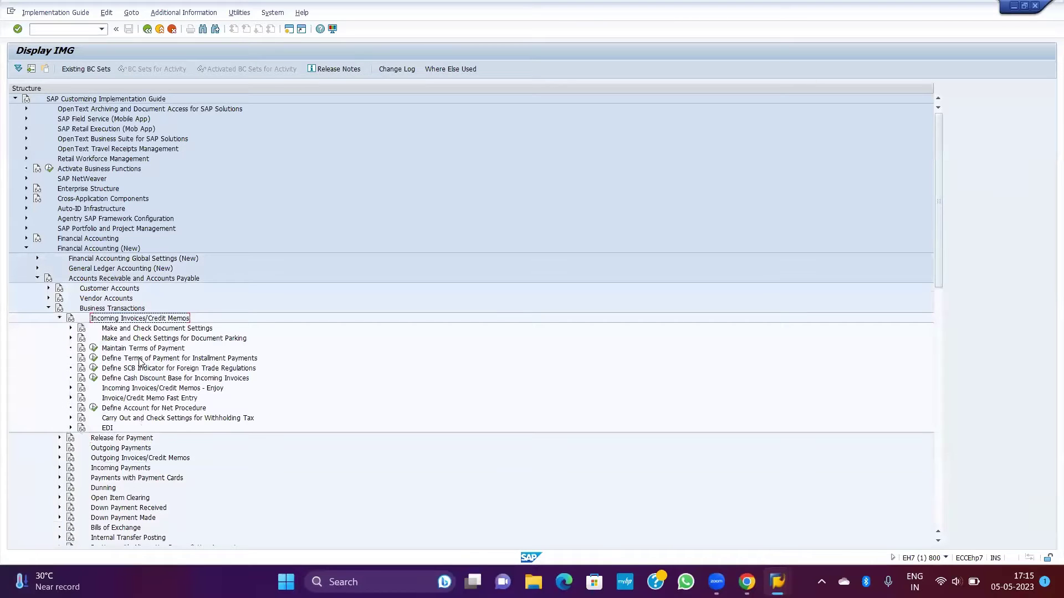
Step: In the slide's path, replace 'Master Data' with 'Incoming Invoices/Credit Memos'
key("super+Tab")
key("Escape")
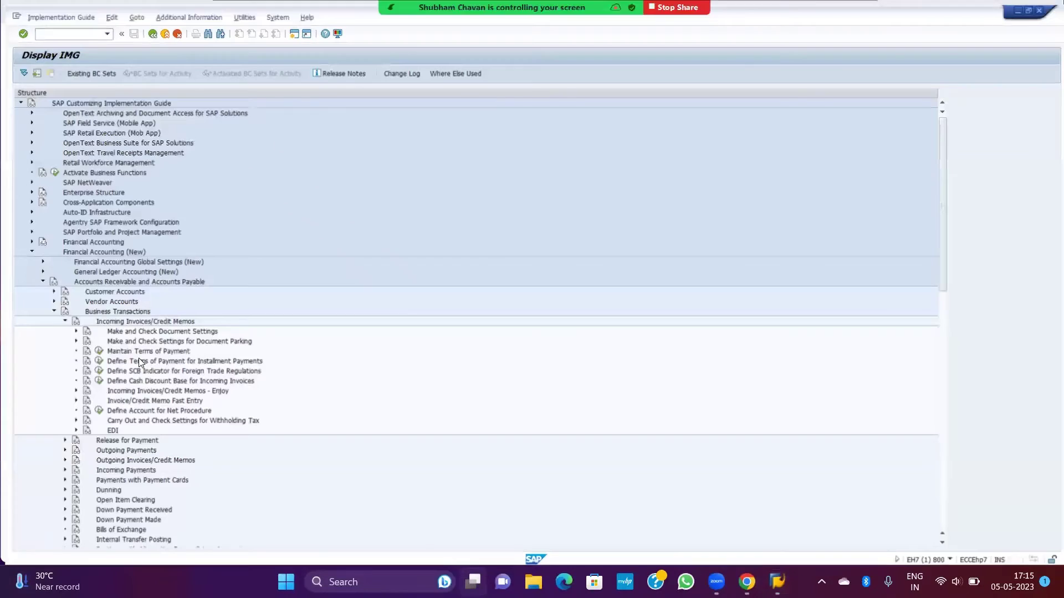
key("alt+Tab")
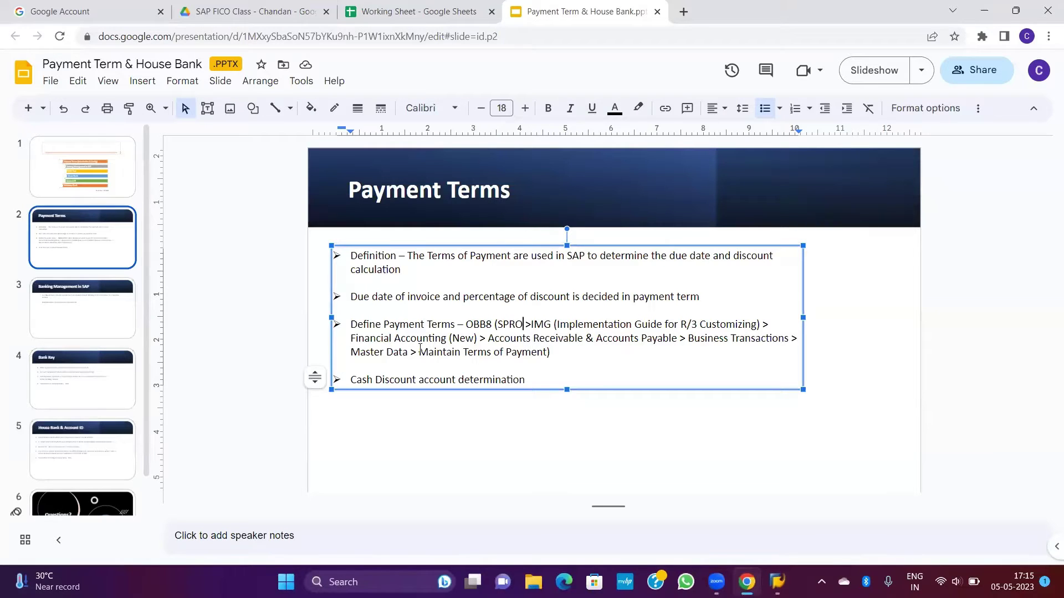
left_click_drag(410, 352, 350, 353)
type("Incoming Invoices/Credit Memos")
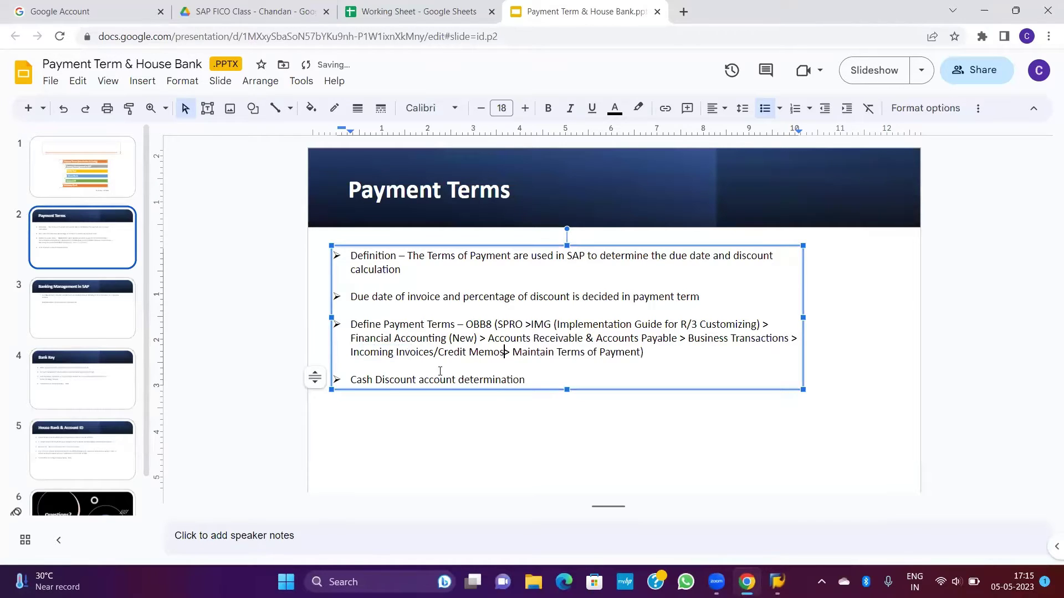
key("alt+Tab")
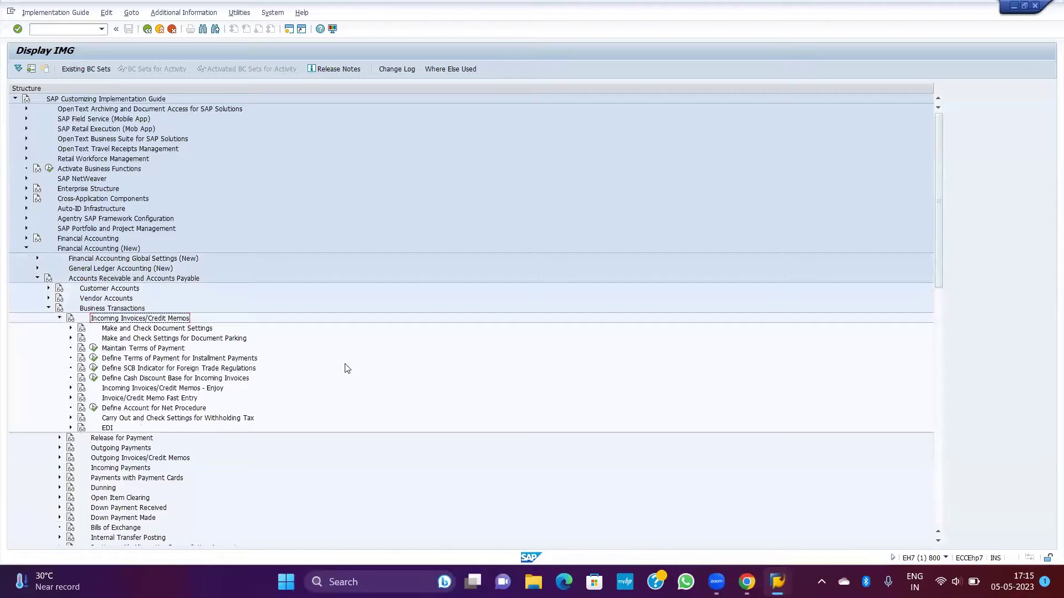
Step: Execute Maintain Terms of Payment, showing the 114 terms starting at 0001
left_click(133, 350)
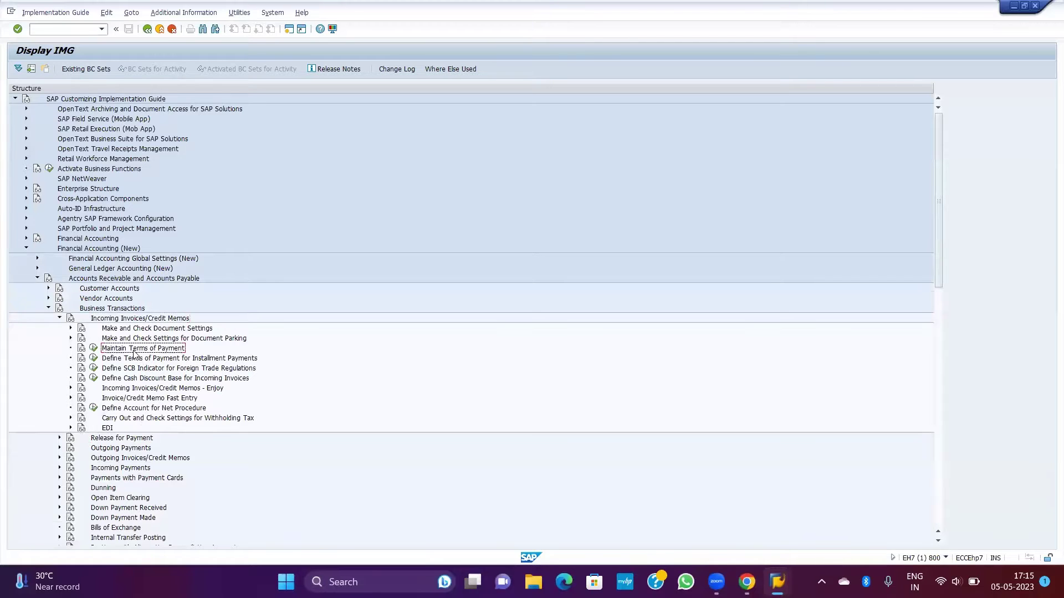
key("alt+Tab")
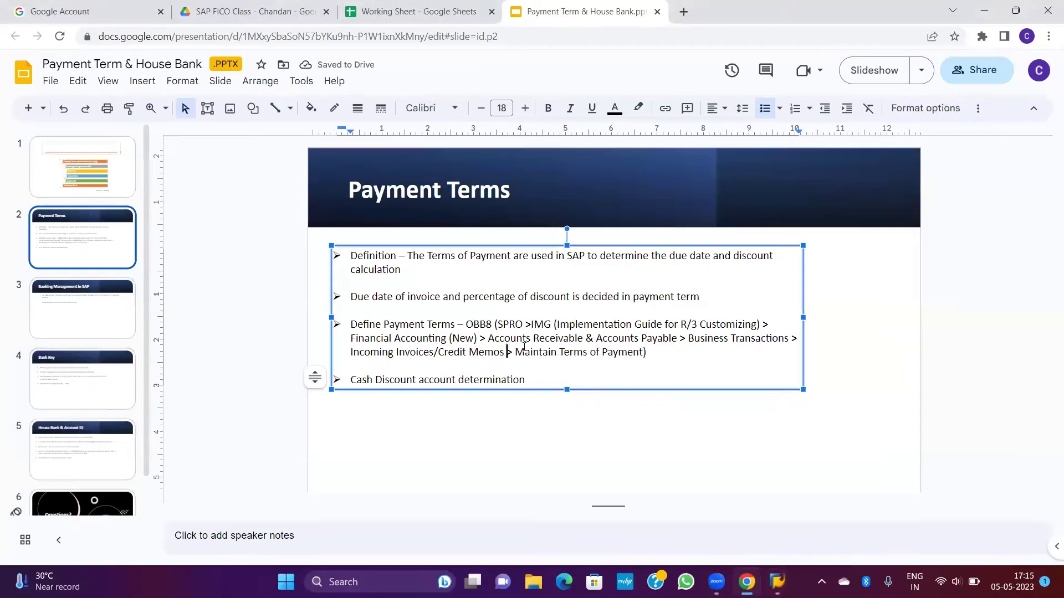
left_click_drag(515, 350, 643, 353)
key("alt+Tab")
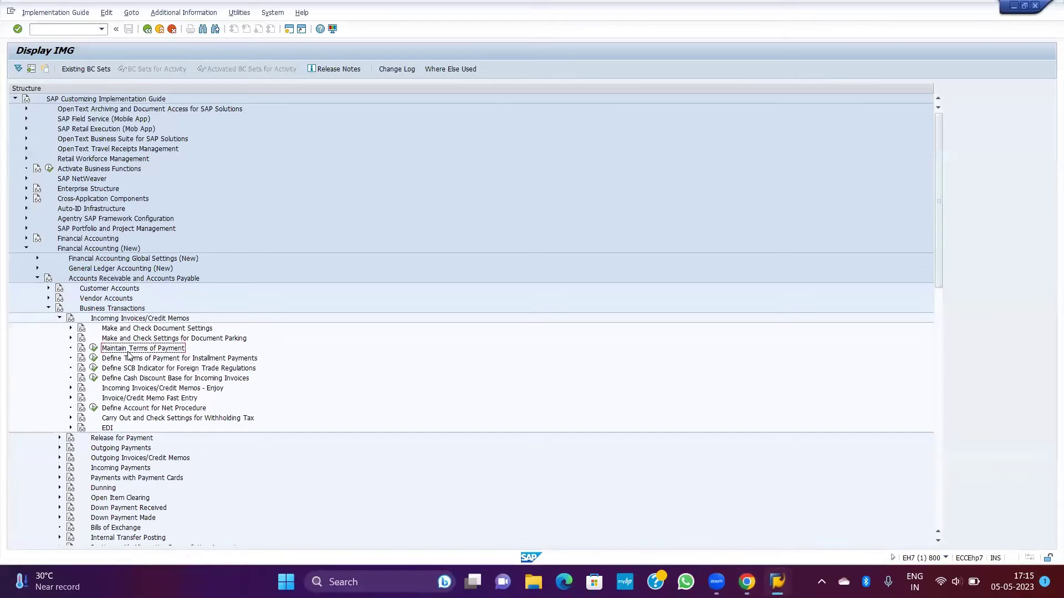
left_click(93, 349)
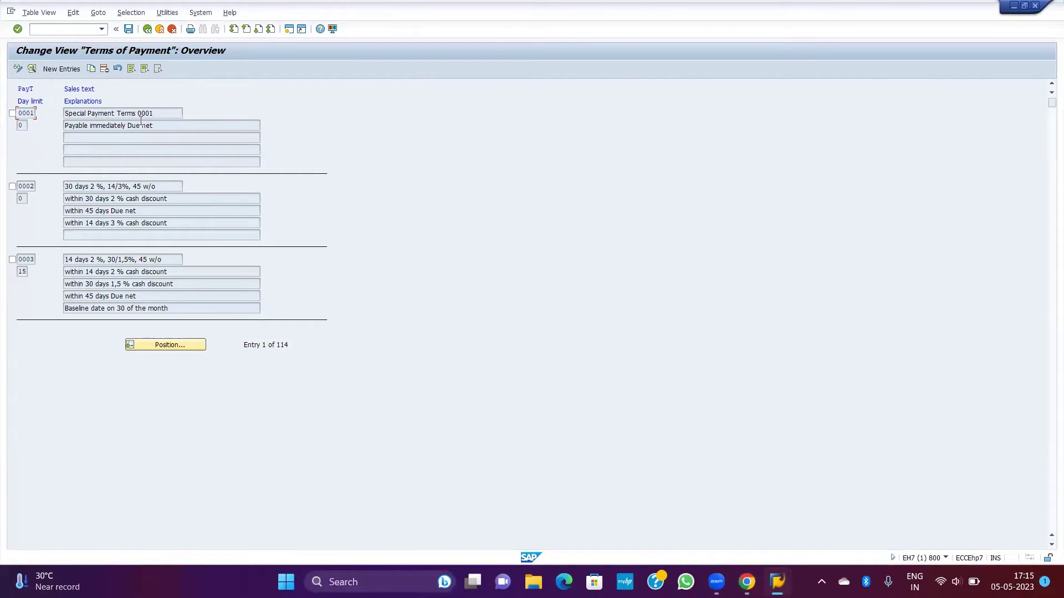
Step: Review the explanations of terms 0001 (due net) and 0002 (14 days 3 % discount)
left_click(121, 127)
left_click_drag(161, 127, 70, 126)
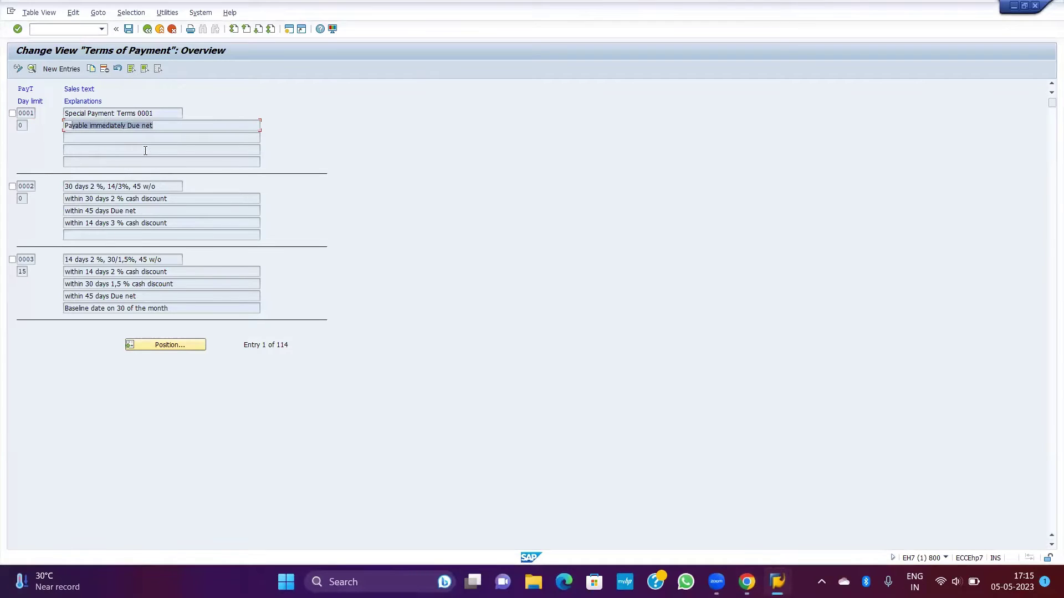
key("Tab")
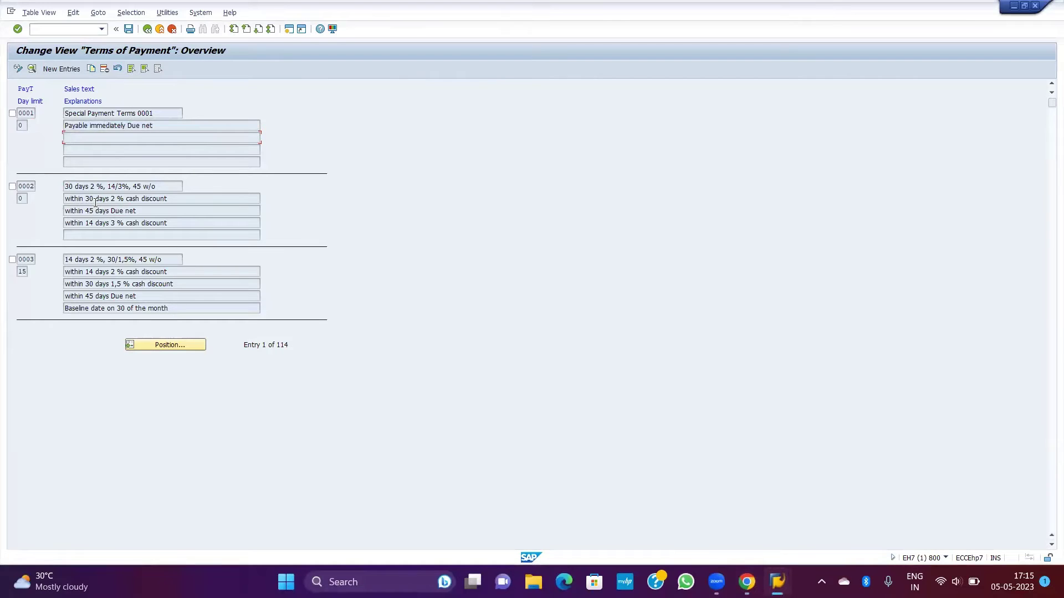
left_click_drag(138, 211, 95, 211)
left_click(74, 225)
left_click_drag(173, 227, 86, 224)
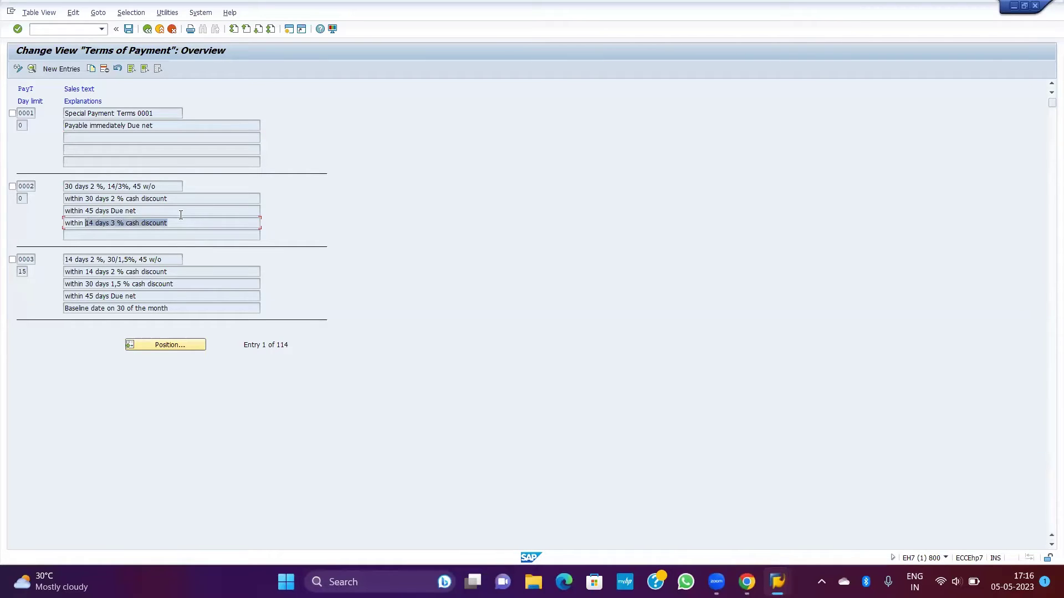
left_click(193, 213)
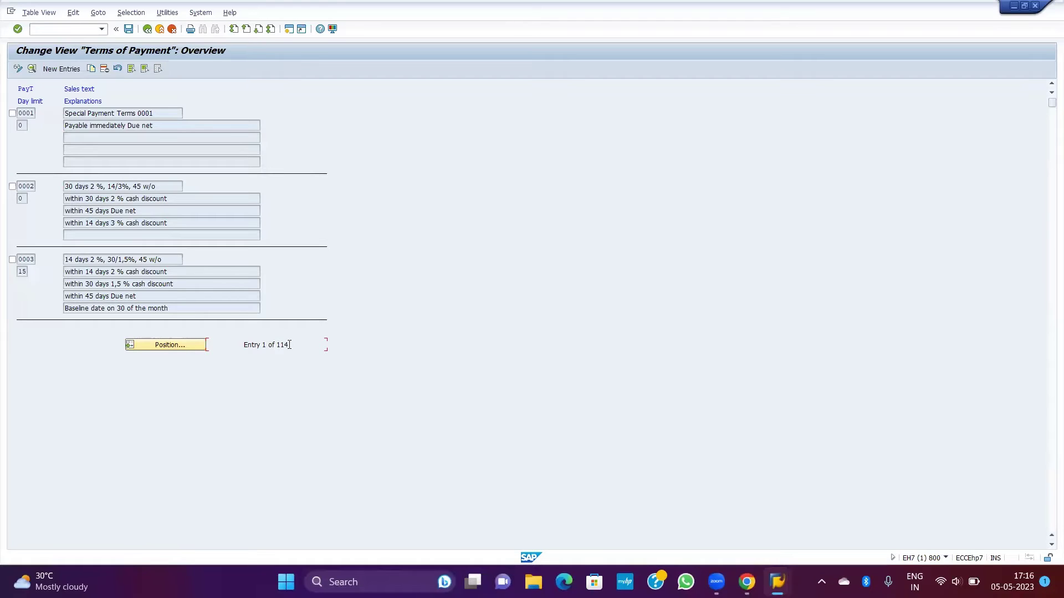
Step: Check the 114-entry total and terms 0003–0004, then start a blank New Entries form
left_click_drag(289, 345, 276, 344)
left_click(296, 344)
left_click_drag(288, 344, 272, 343)
left_click(297, 343)
left_click(179, 285)
scroll(1048, 269, "down", 2)
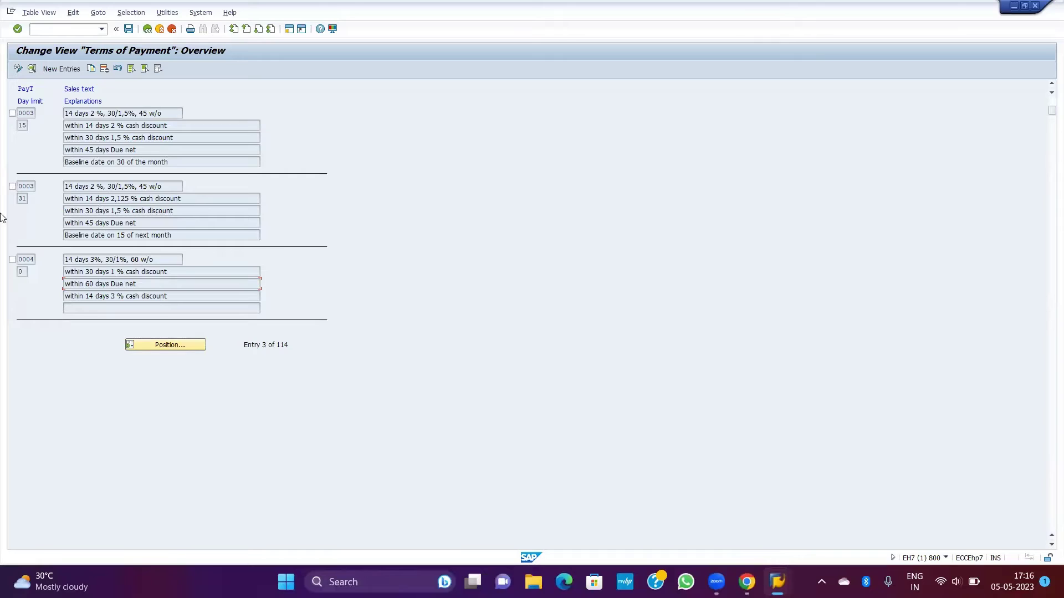
left_click_drag(158, 296, 116, 280)
left_click(124, 281)
scroll(76, 241, "up", 2)
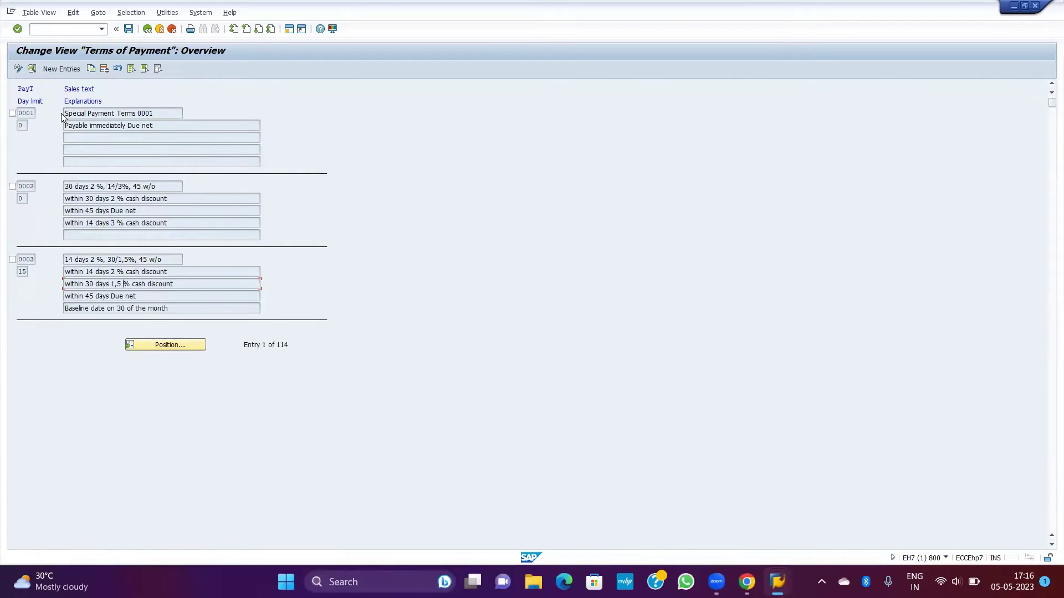
left_click(53, 69)
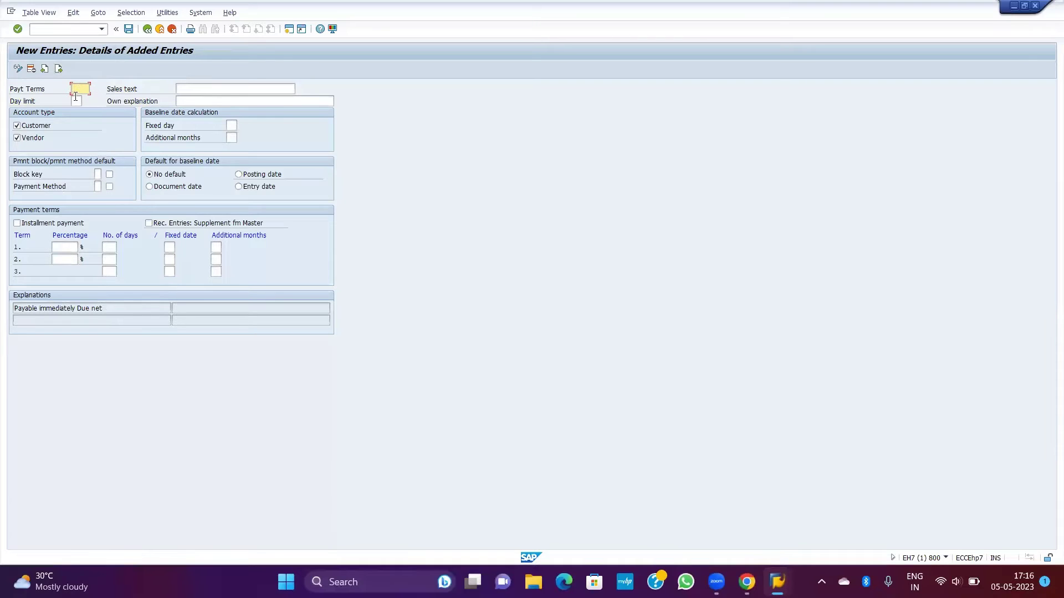
Step: Create payment term key N01P with sales text 'Payment term for n01', then switch to the browser
type("N01P")
key("Tab")
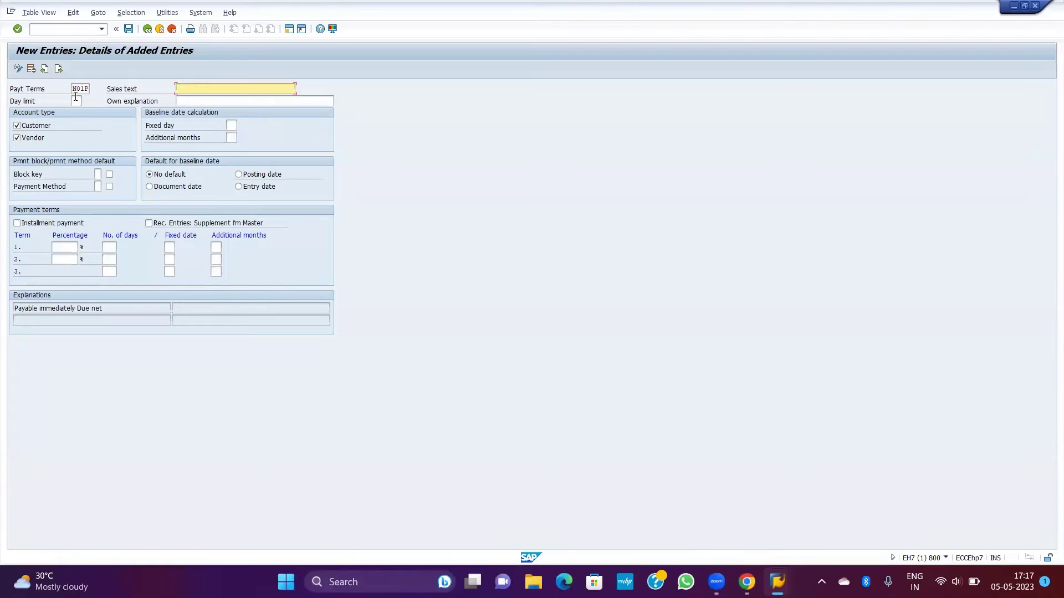
type("Payment term for n01")
key("Tab")
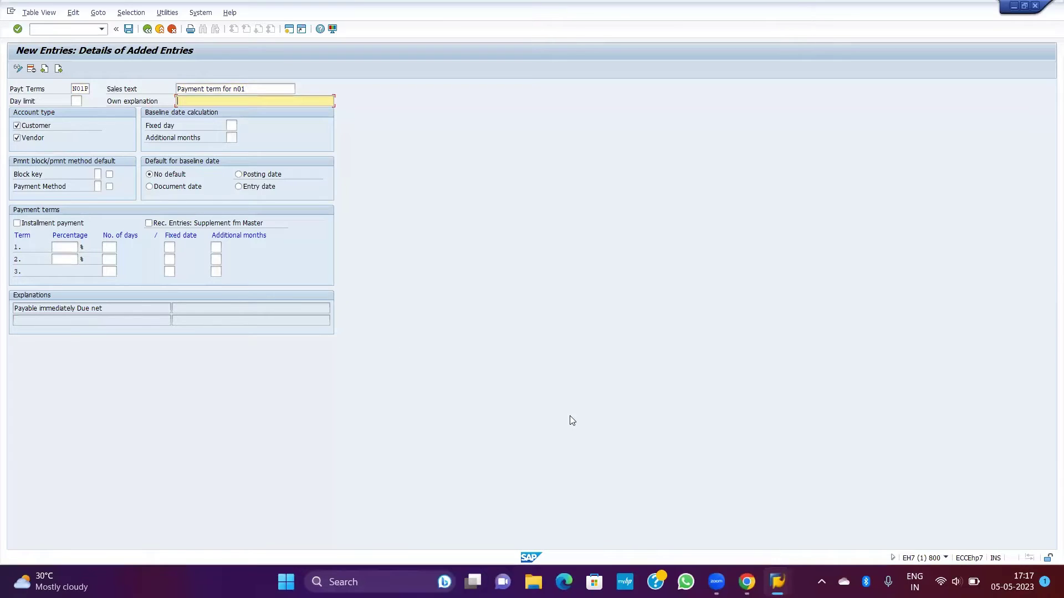
left_click(747, 581)
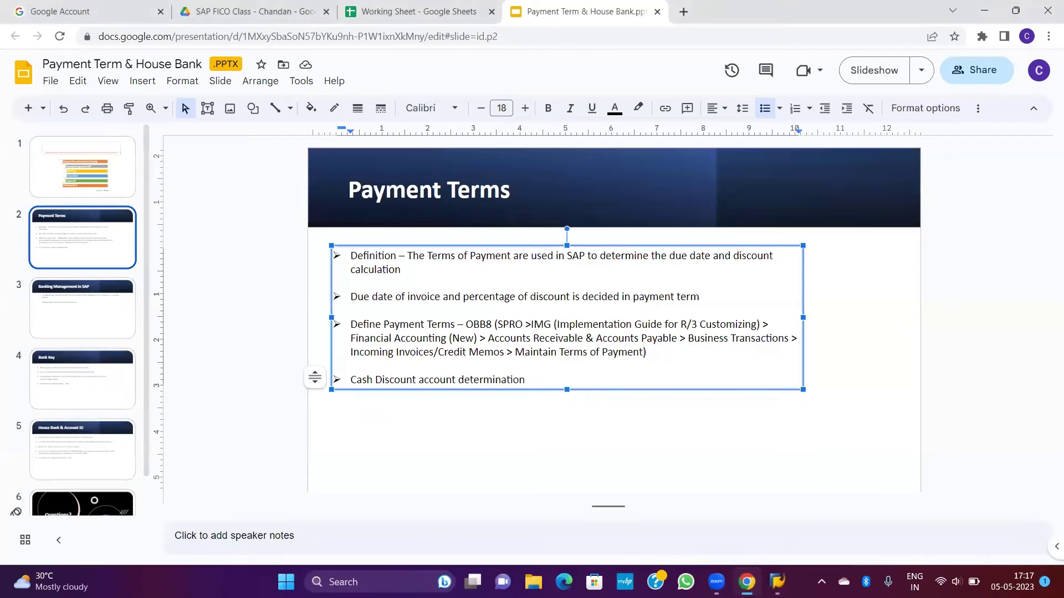
Step: Look over the N01P notes in the Working Sheet, then minimize Chrome back to SAP
left_click(430, 21)
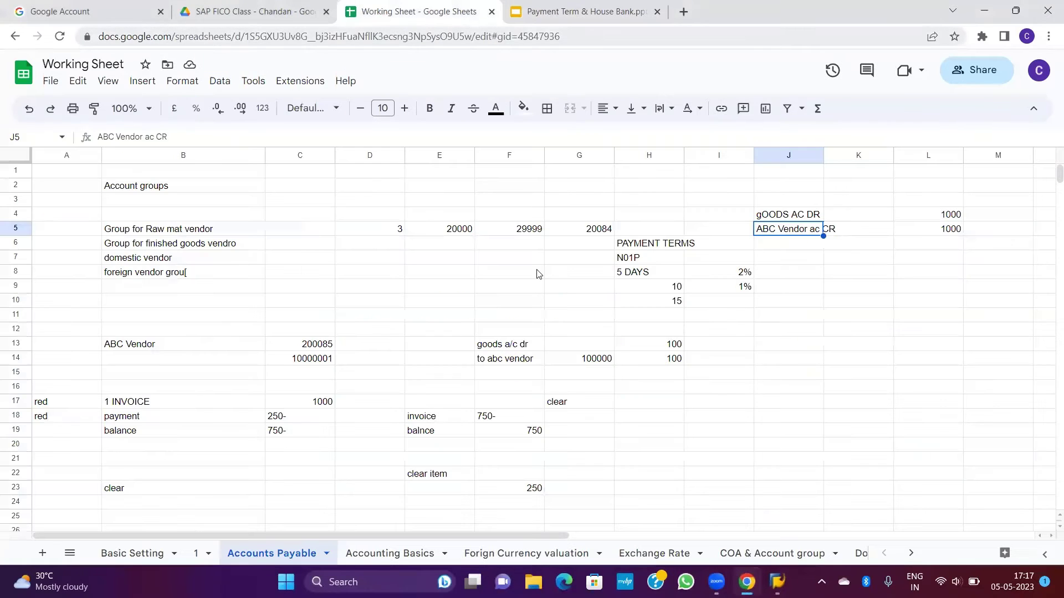
left_click(705, 445)
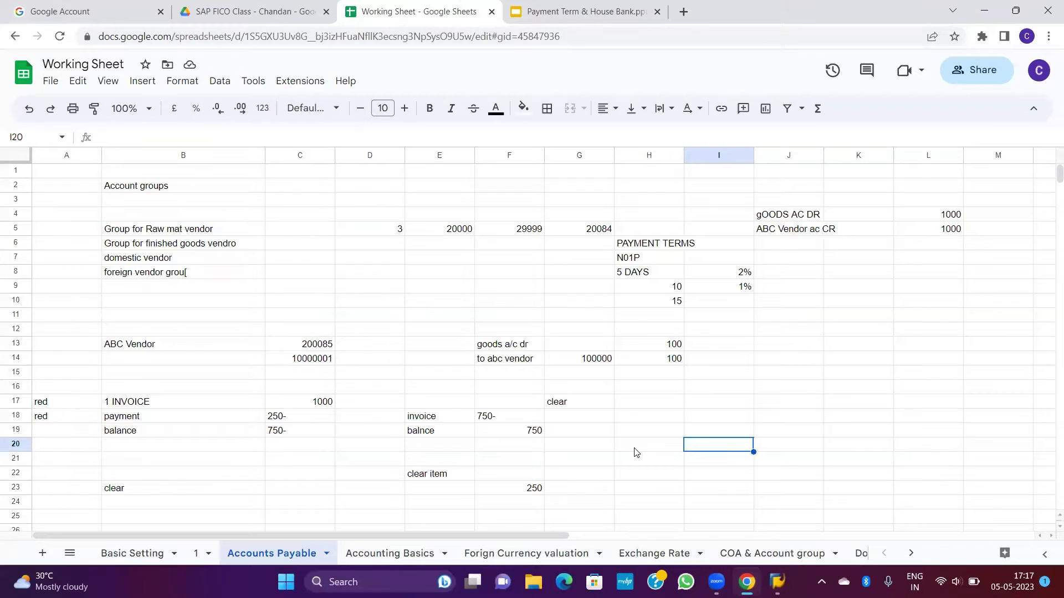
left_click(636, 448)
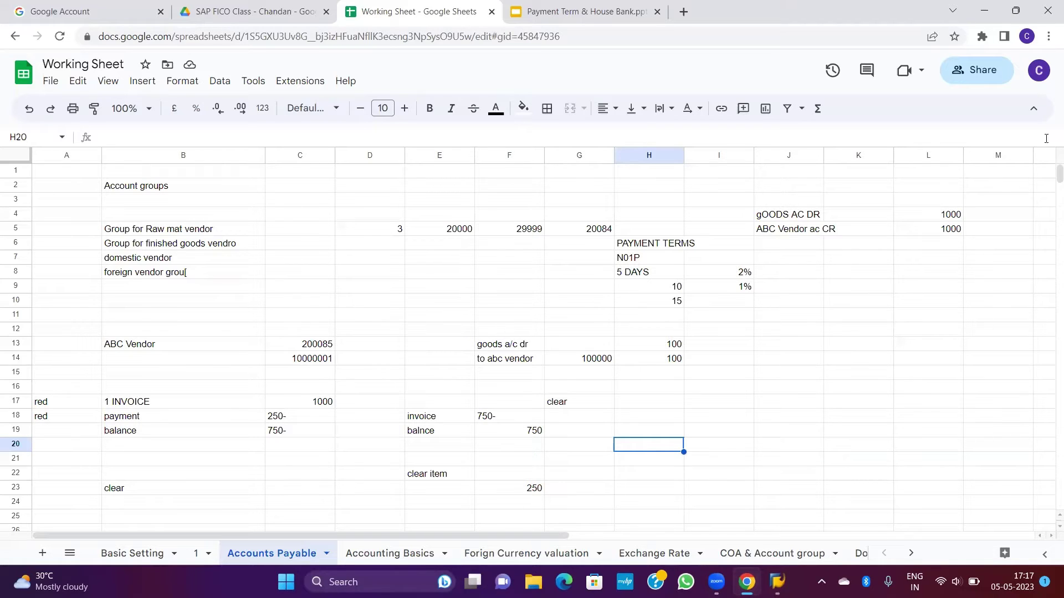
left_click(985, 13)
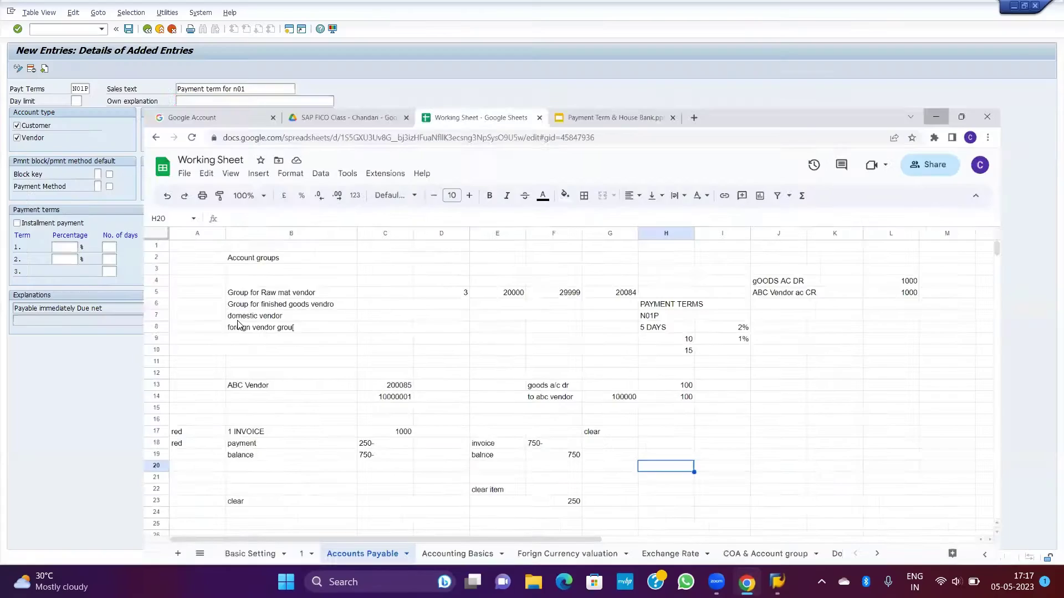
left_click(17, 138)
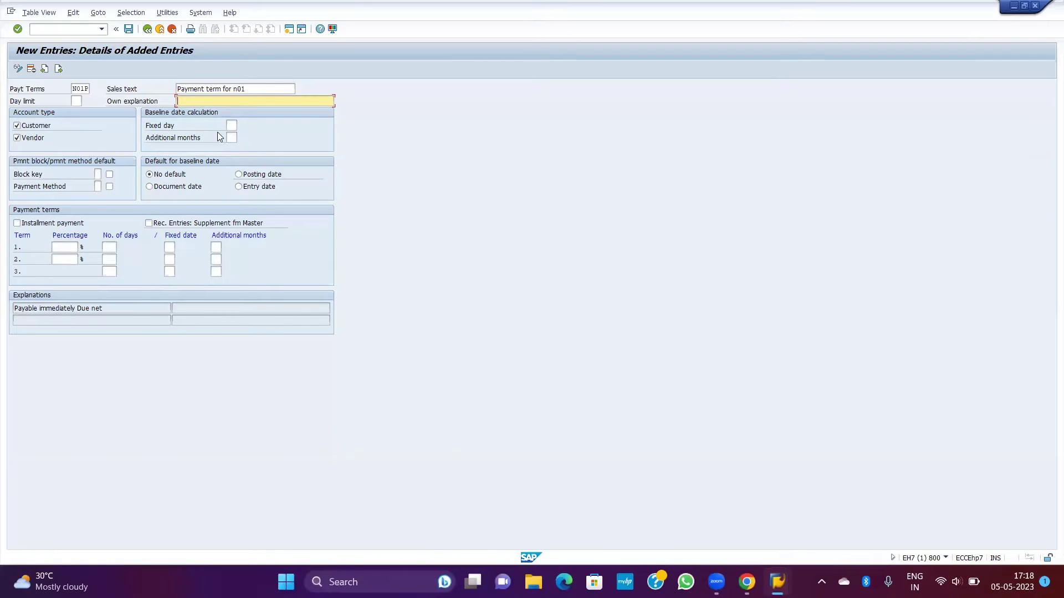
mouse_move(742, 582)
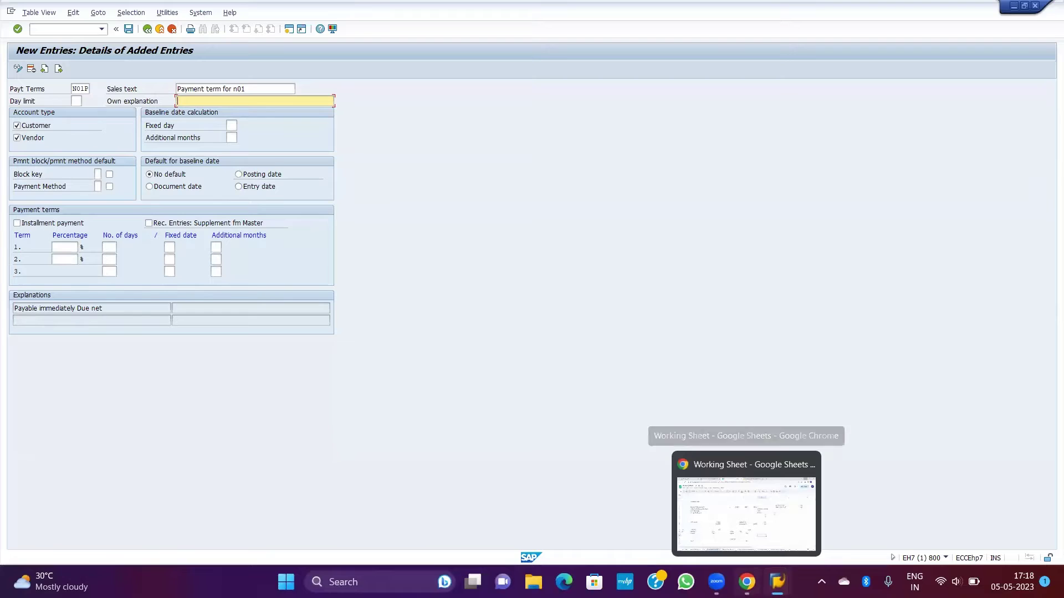
Step: Add the labels Document date in I2, Posting Date in I3 and Entry Date in I1
left_click(745, 512)
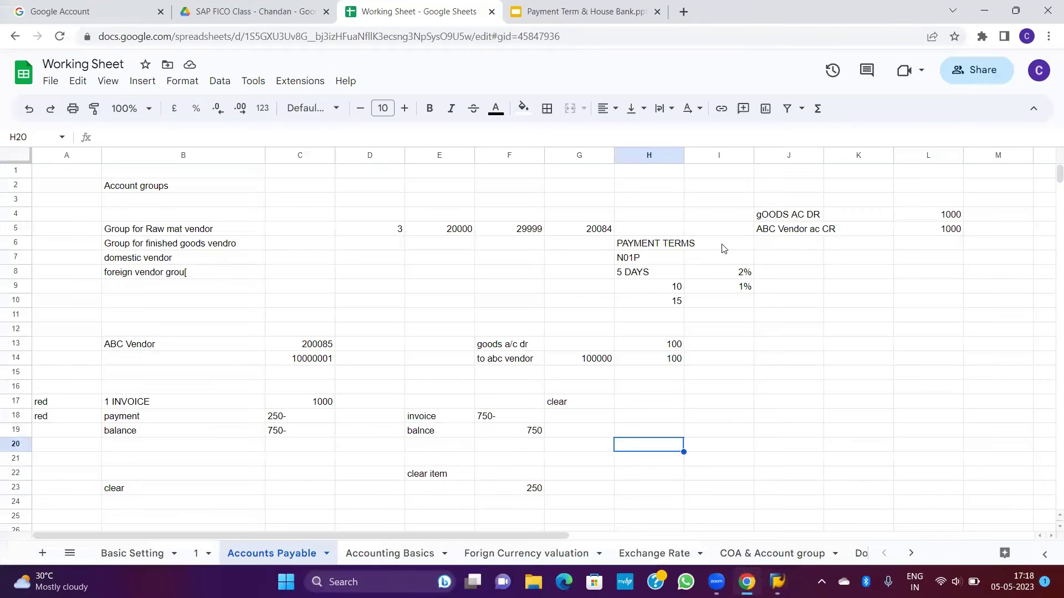
left_click(776, 216)
left_click(790, 187)
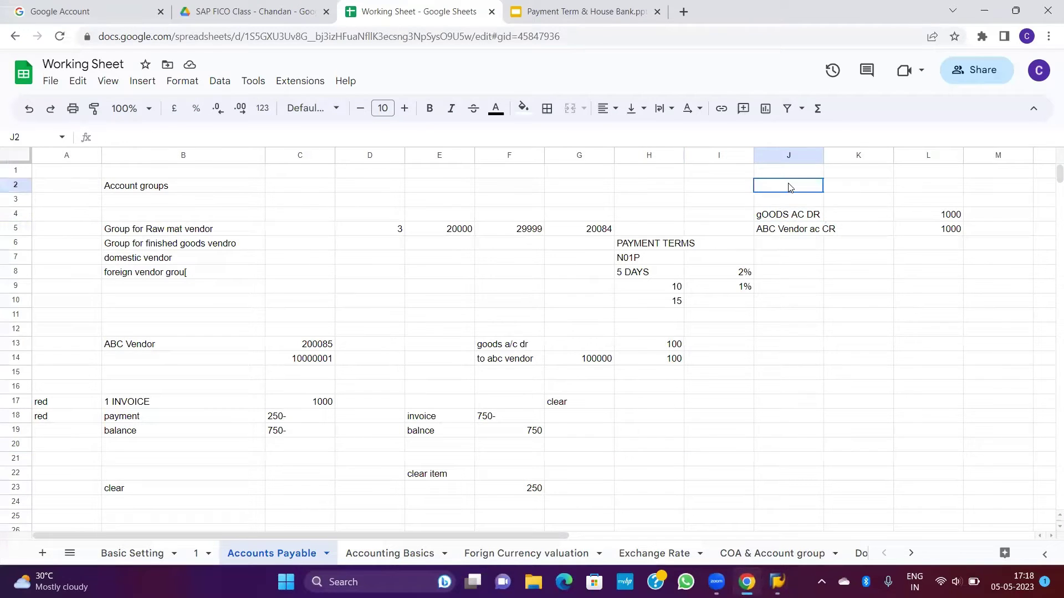
left_click(740, 190)
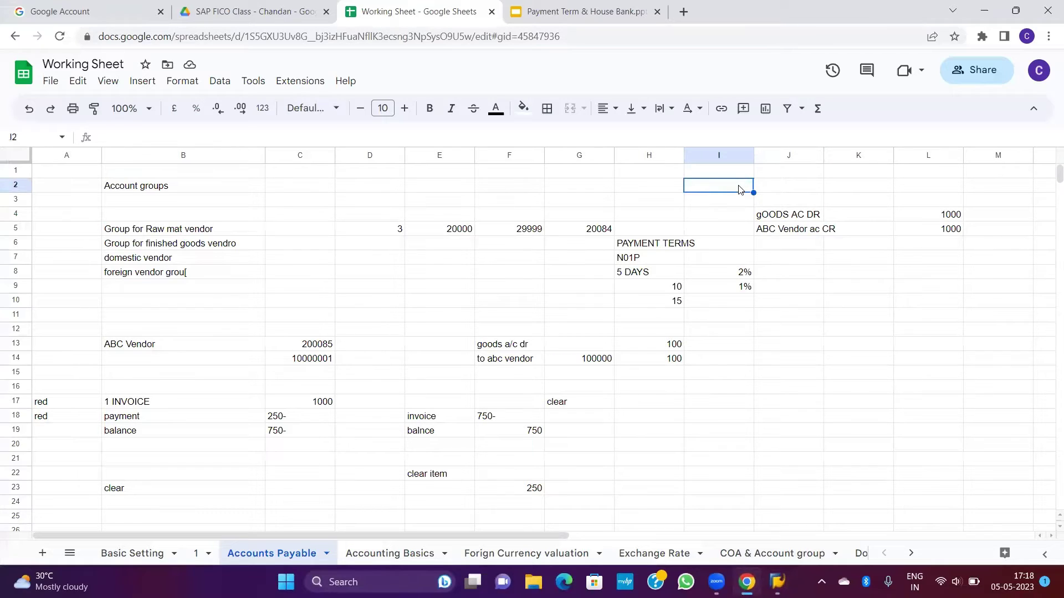
type("Document")
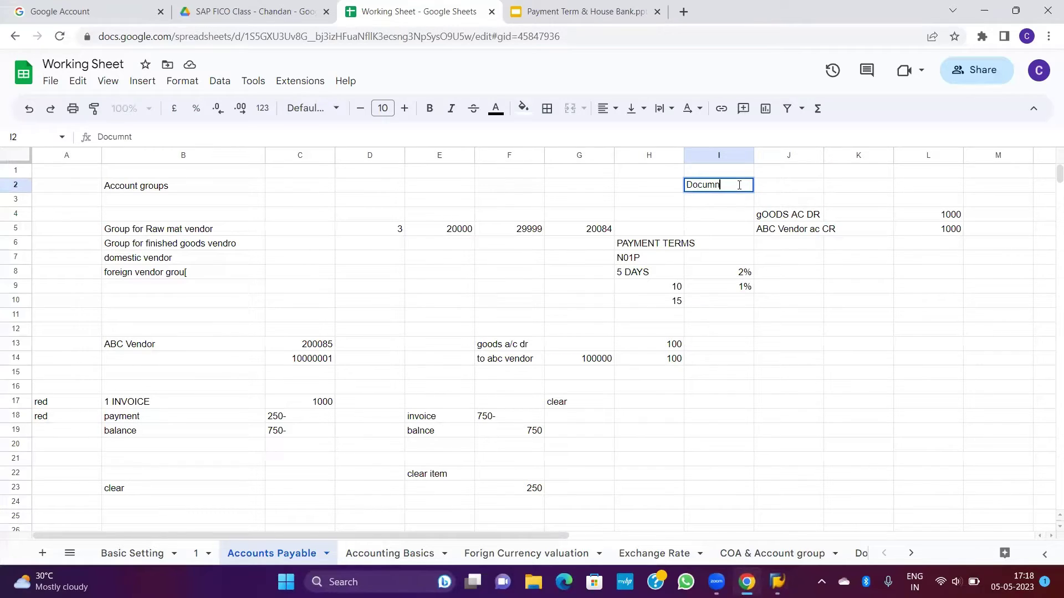
key("BackSpace")
key("BackSpace")
type("ent date")
key("Return")
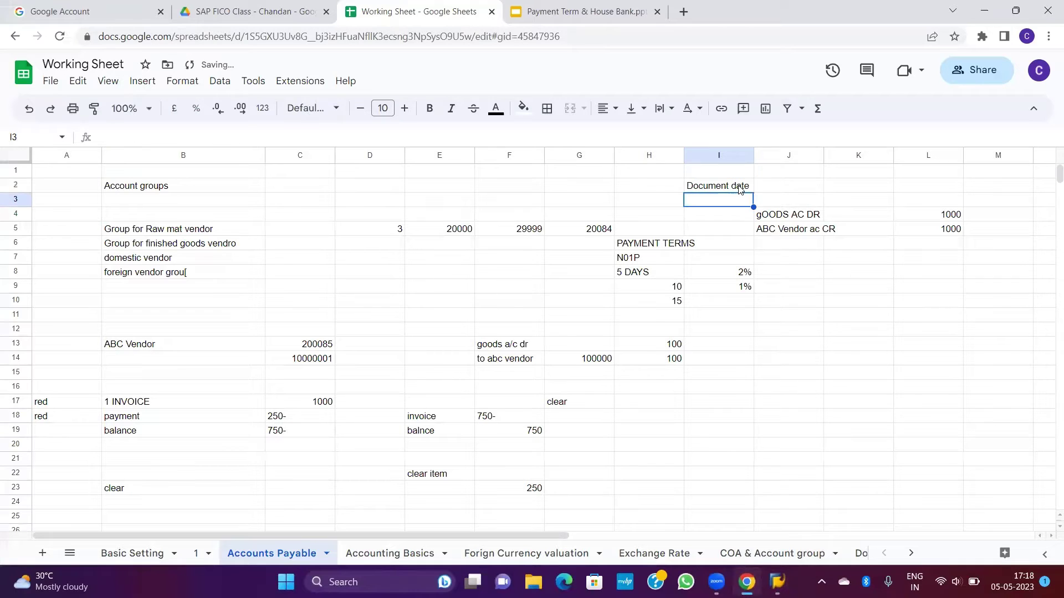
type("Posting Date")
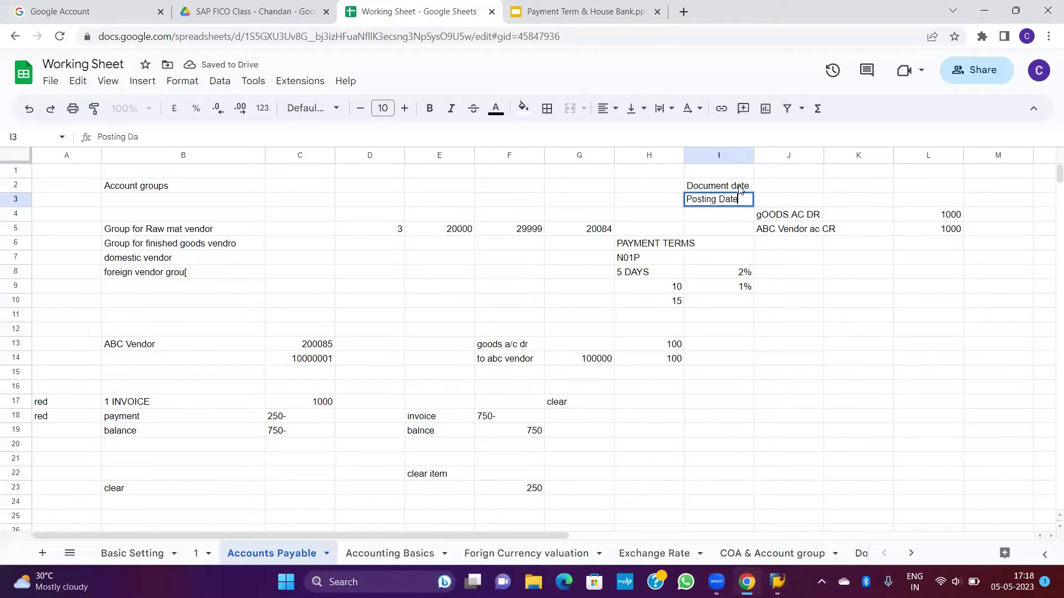
key("Tab")
left_click(740, 190)
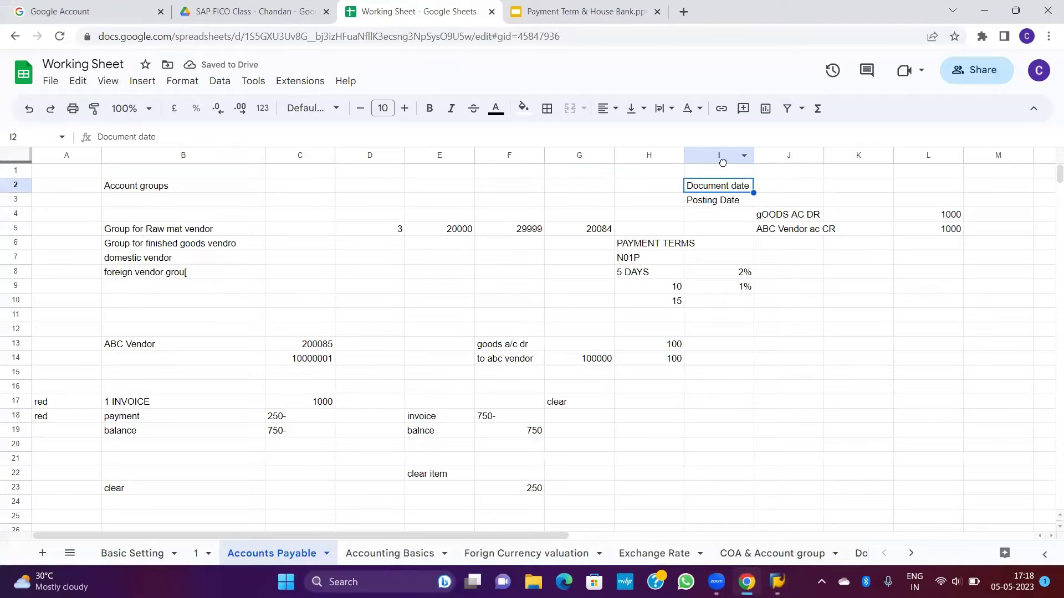
left_click(728, 174)
type("E")
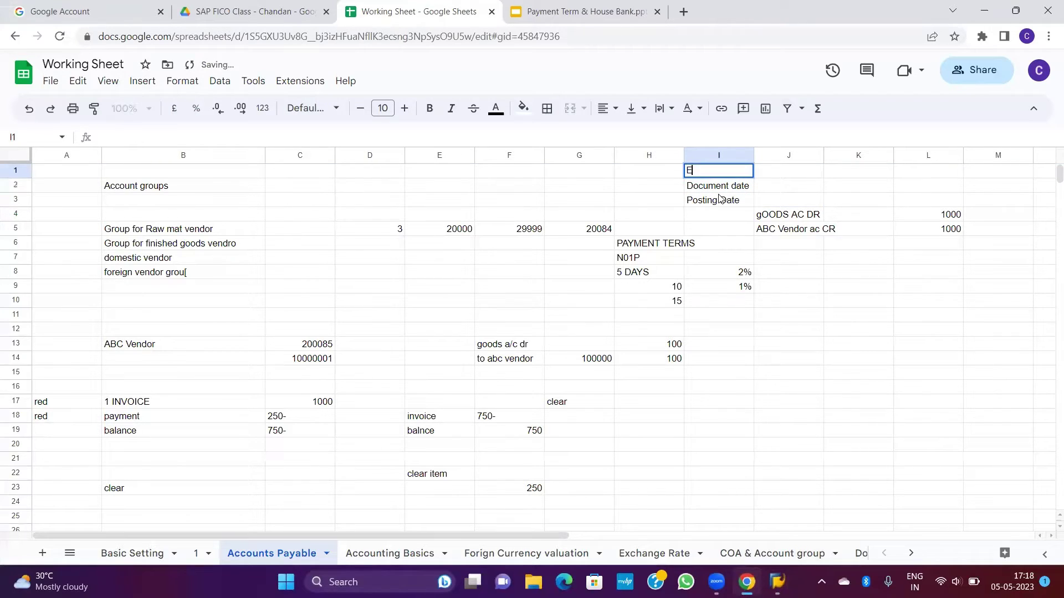
type("ntry Date")
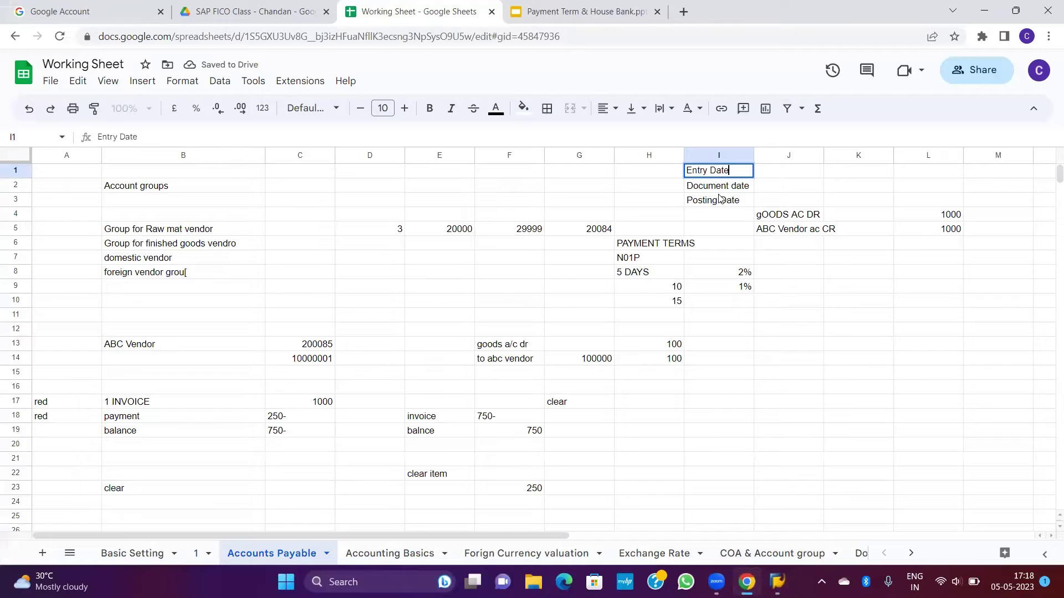
key("Return")
Step: Enter the entry date 05/05/2023 in J1 beside the Entry Date label
left_click_drag(782, 217, 936, 233)
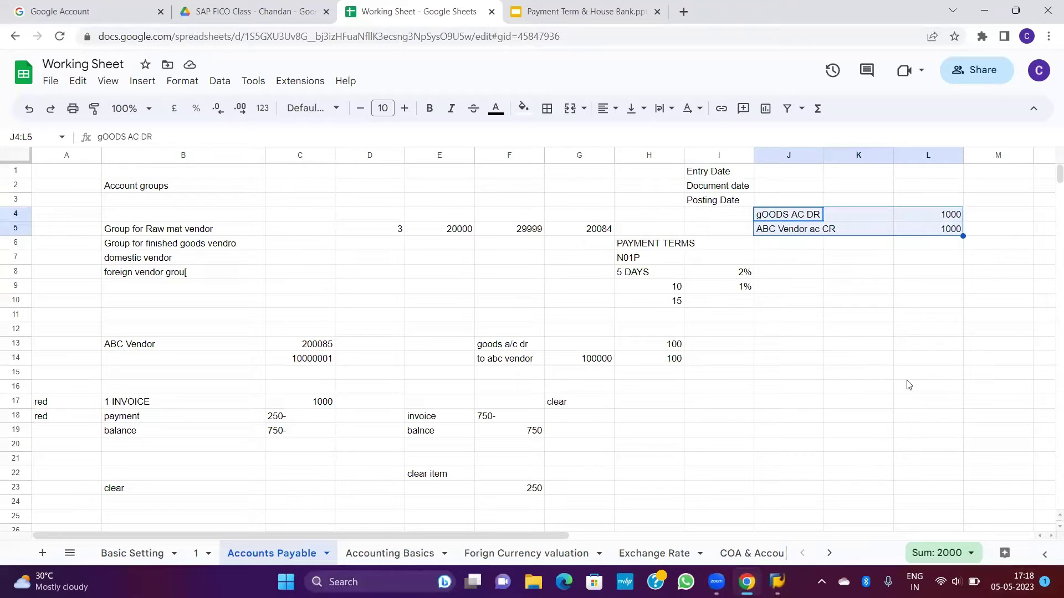
left_click(851, 335)
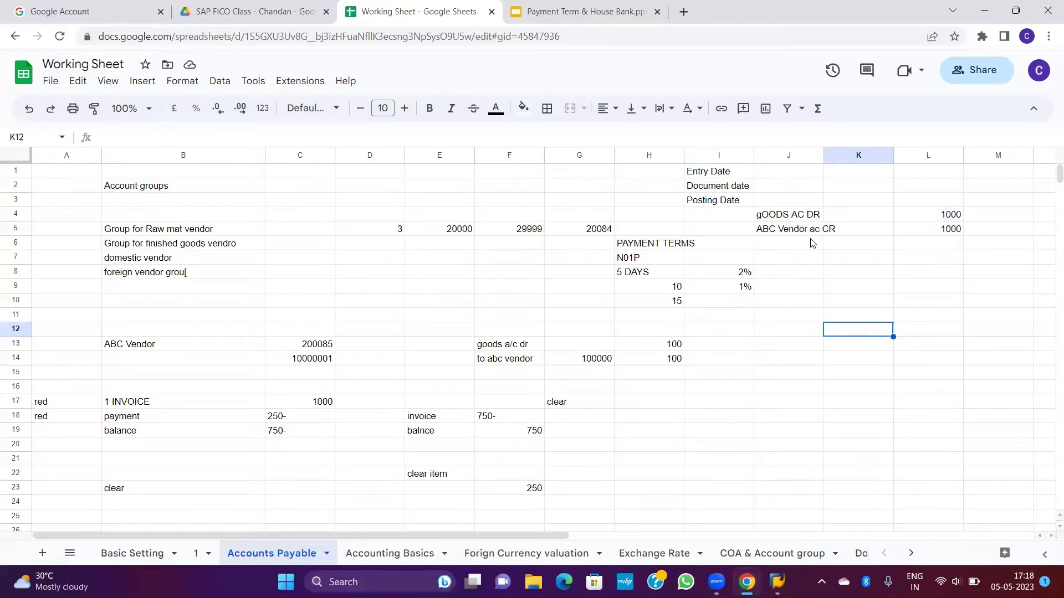
left_click(723, 175)
key("Right")
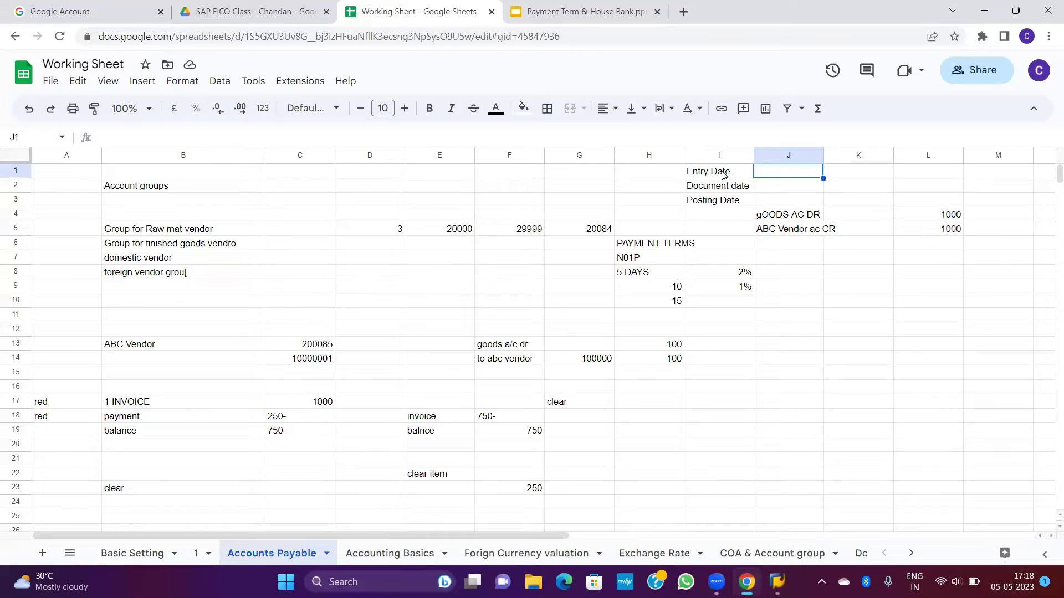
left_click(723, 175)
key("Right")
type("05/05/0")
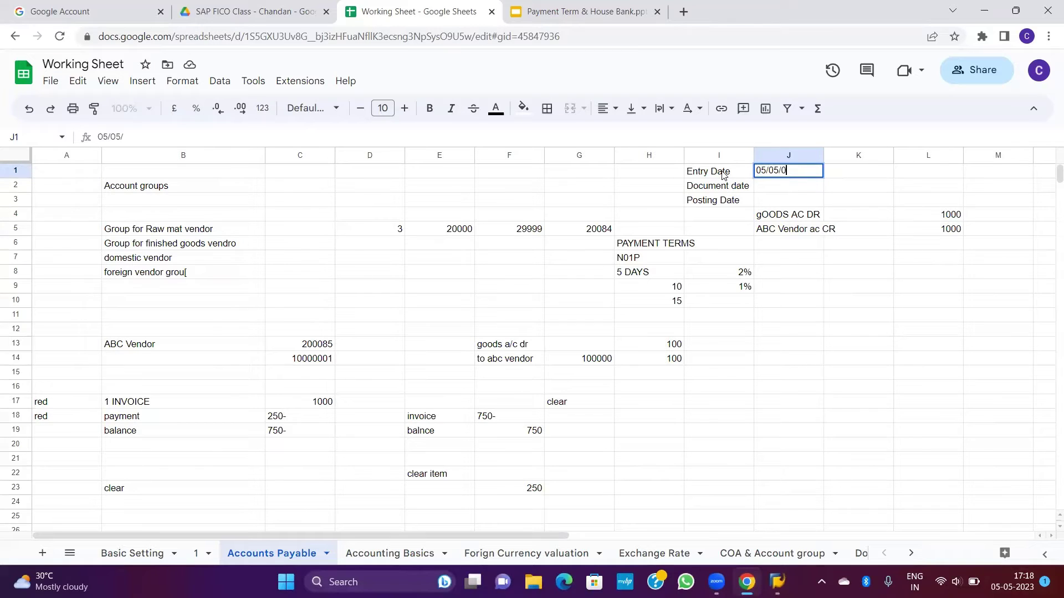
key("BackSpace")
type("2023")
key("Return")
Step: Review the Entry Date label and its 05/05/2023 value in row 1
key("Up")
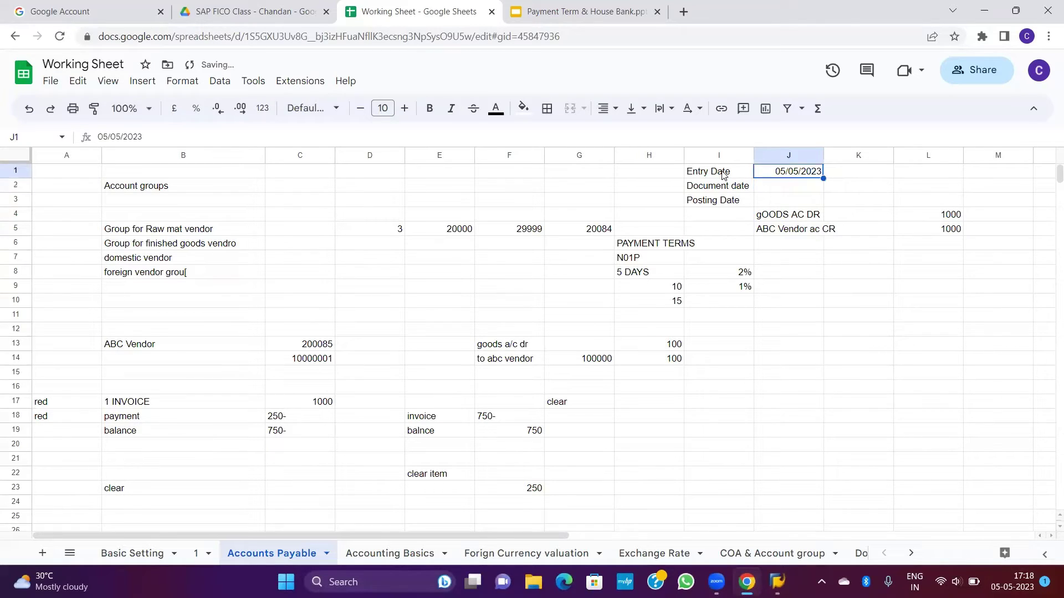
left_click(722, 175)
key("Right")
left_click(722, 175, "shift")
key("shift+Right")
key("shift+Right")
key("shift+Left")
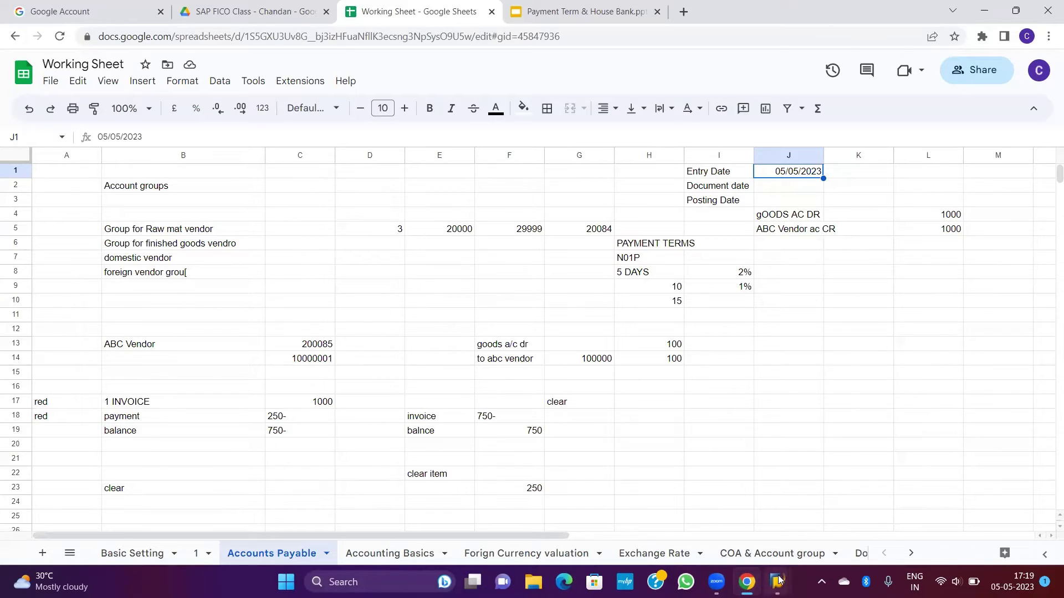
Step: In a new session, run /oFB03 and list the posted documents of company code N01
mouse_move(779, 579)
left_click(779, 514)
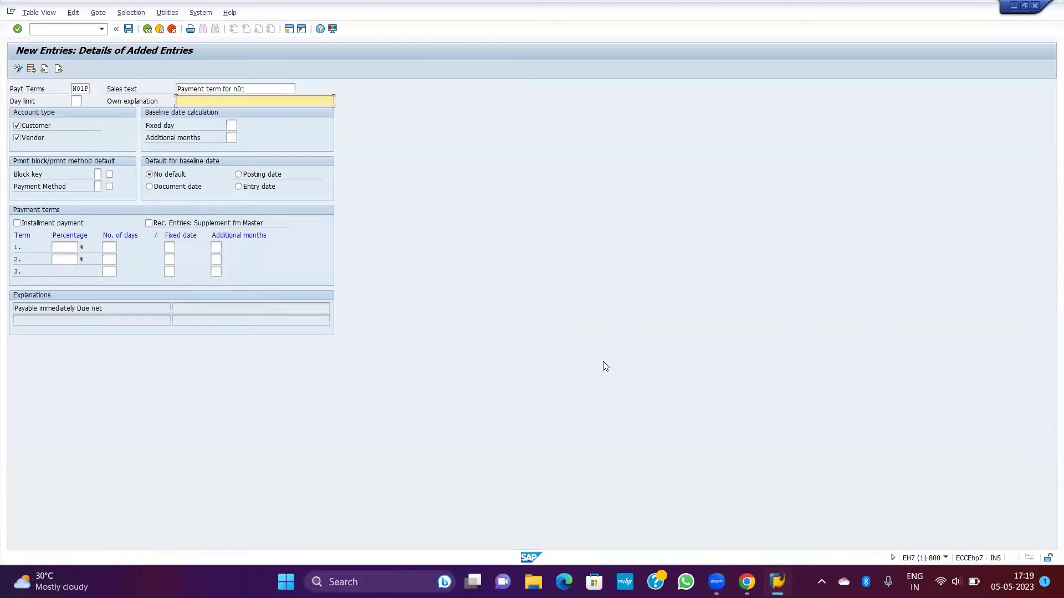
key("ctrl+slash")
type("/")
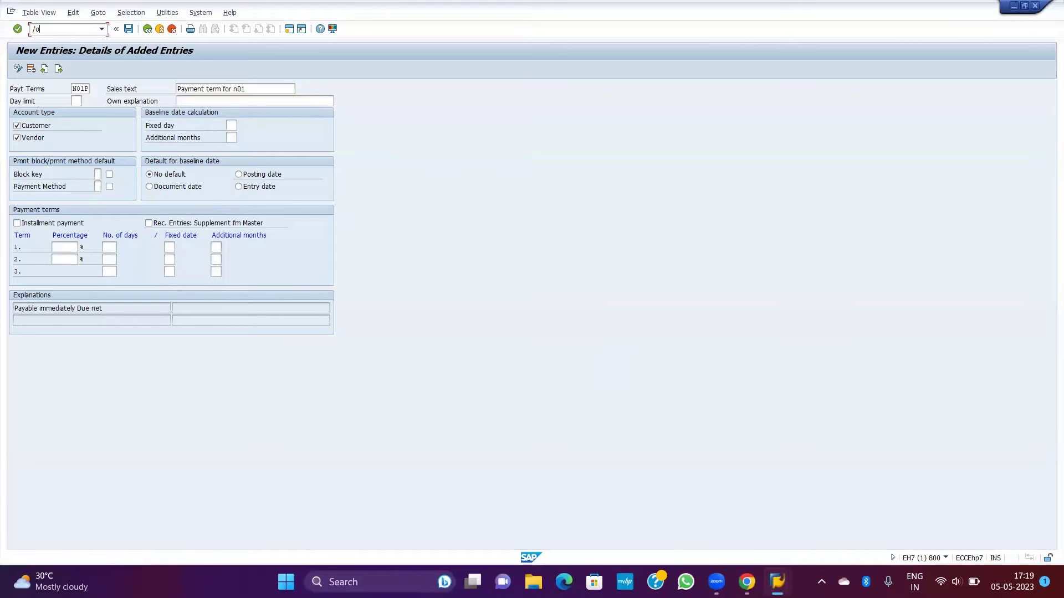
type("ofb03")
key("Return")
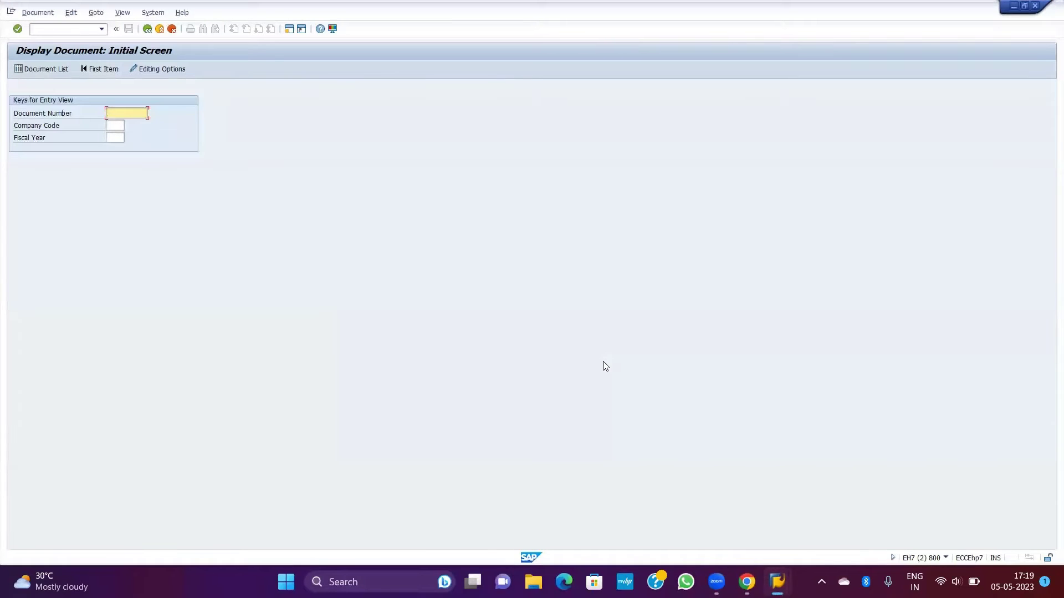
left_click(44, 74)
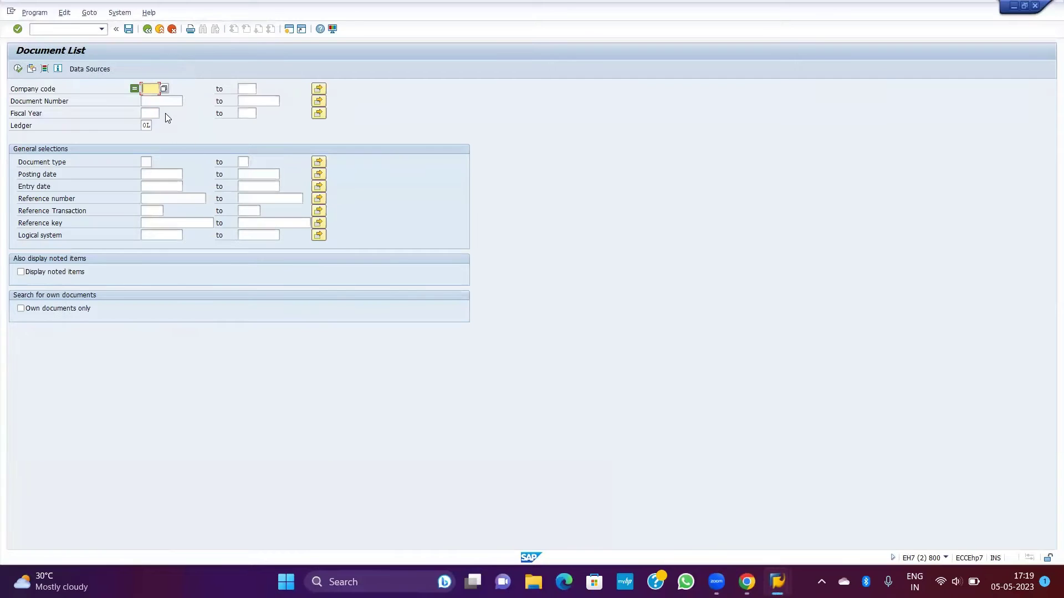
type("N01")
key("F8")
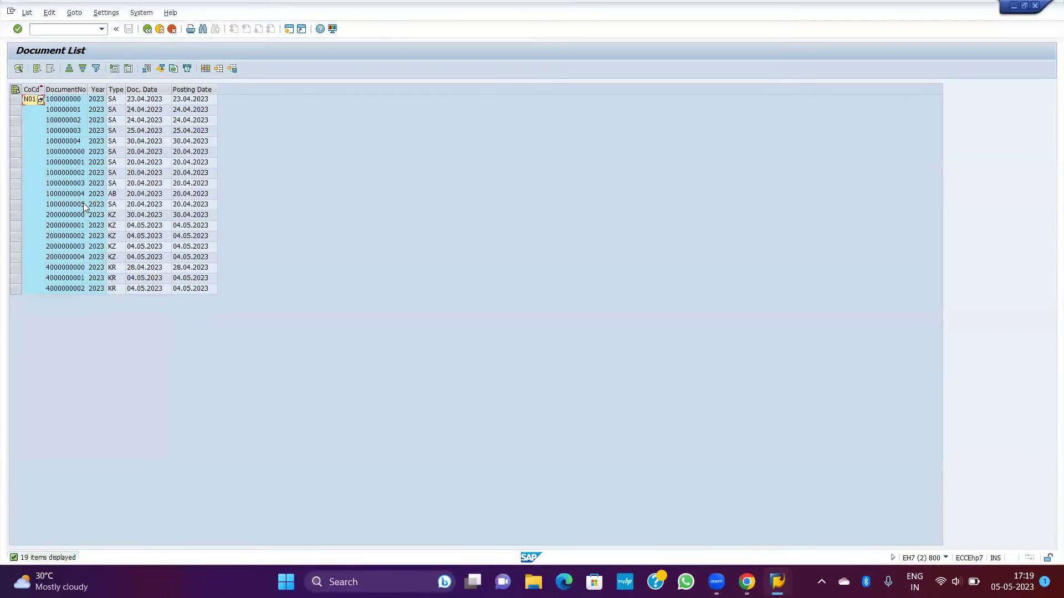
left_click(81, 205)
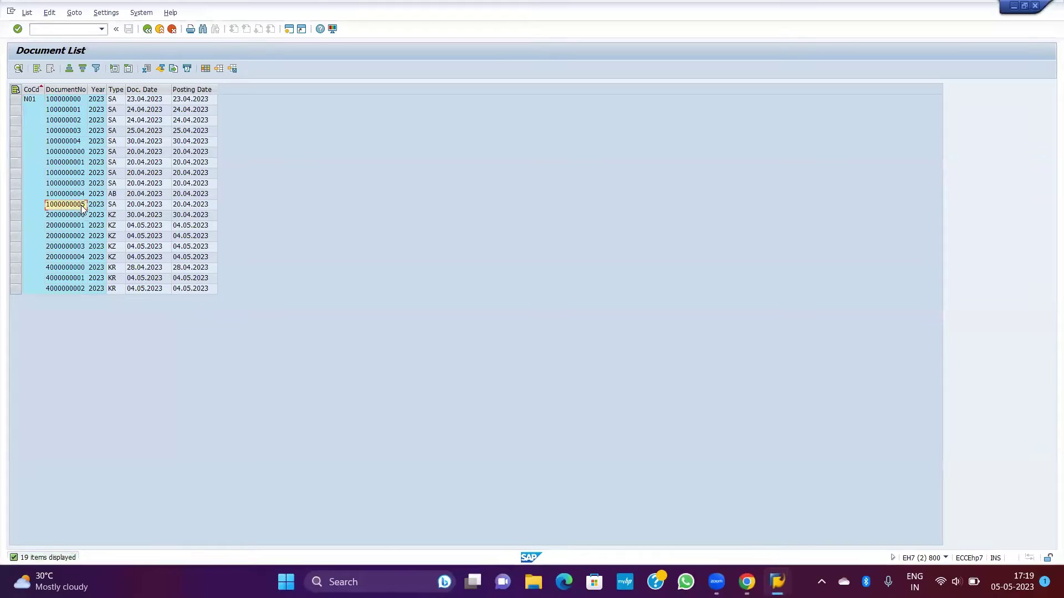
double_click(67, 153)
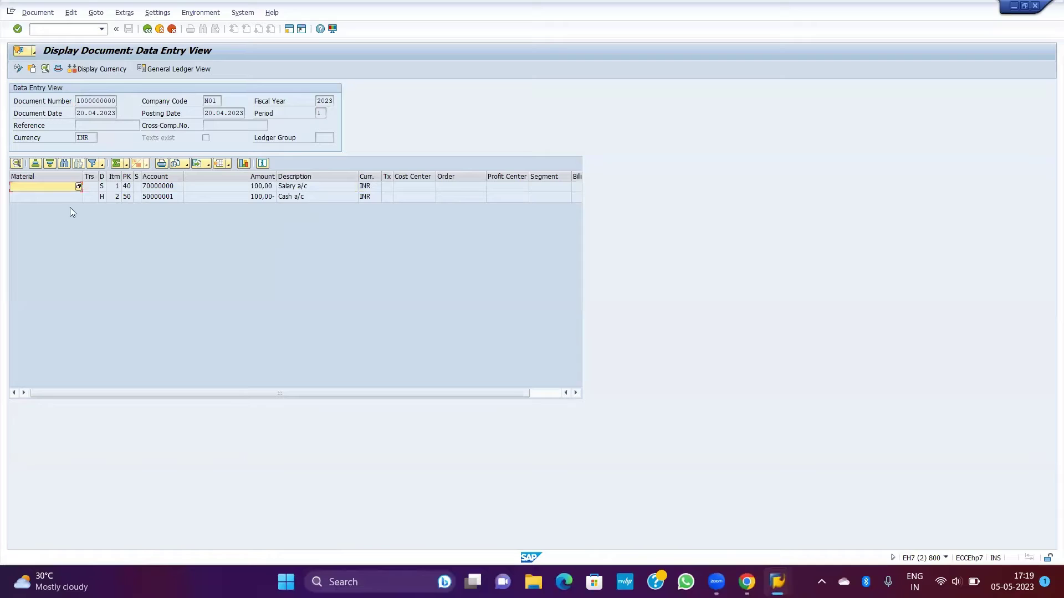
left_click(92, 113)
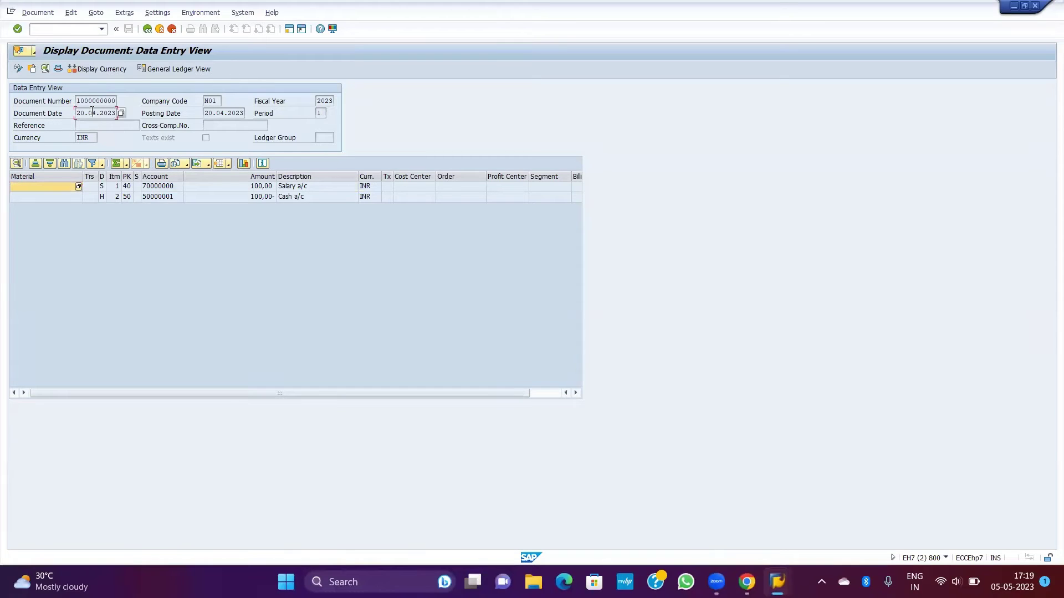
left_click(213, 113)
left_click(58, 68)
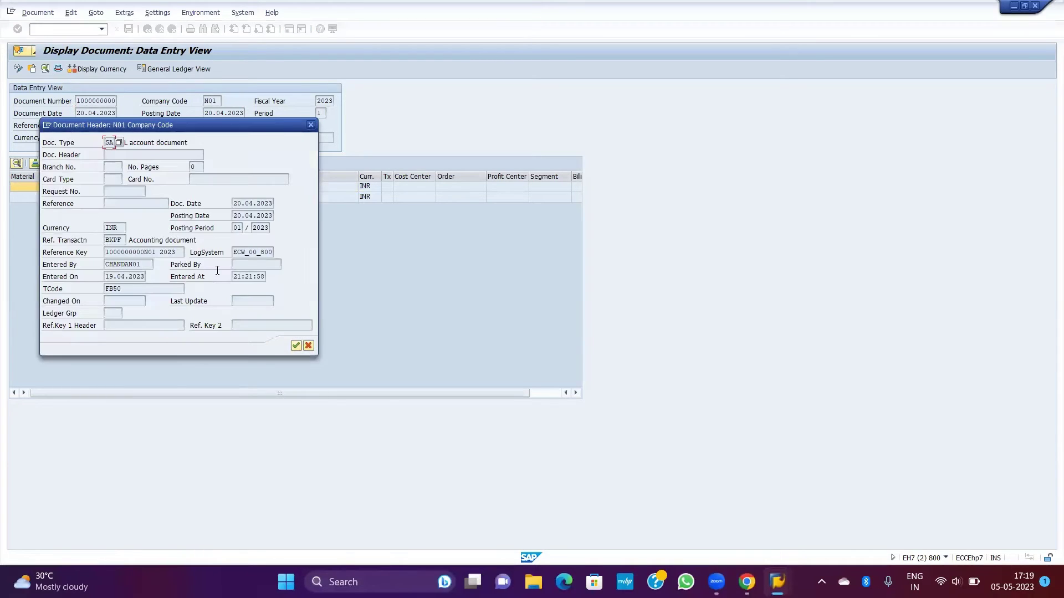
left_click(119, 277)
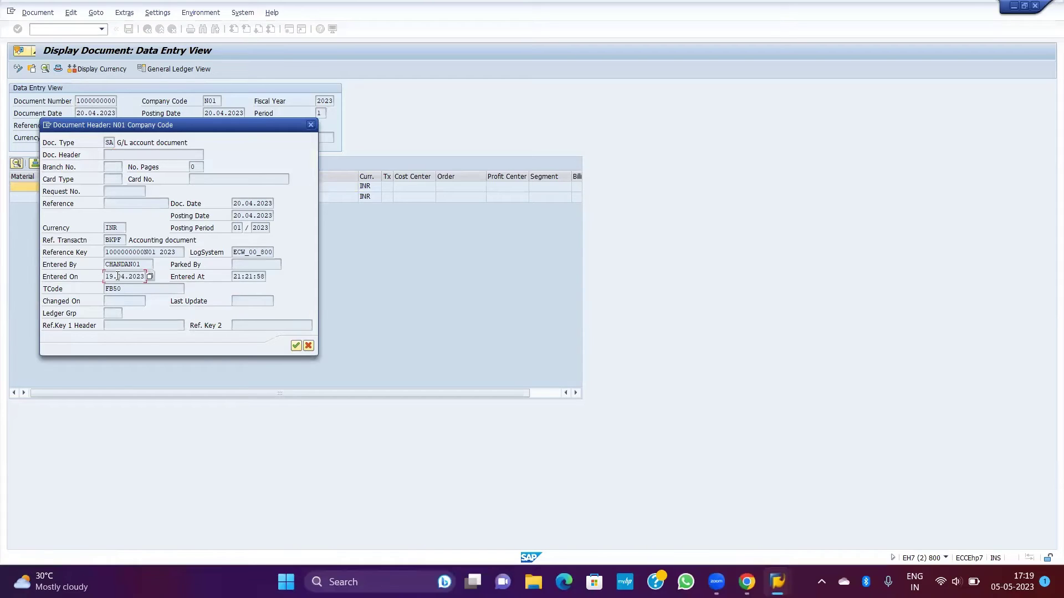
left_click(87, 279)
left_click_drag(146, 277, 104, 279)
left_click_drag(203, 127, 207, 195)
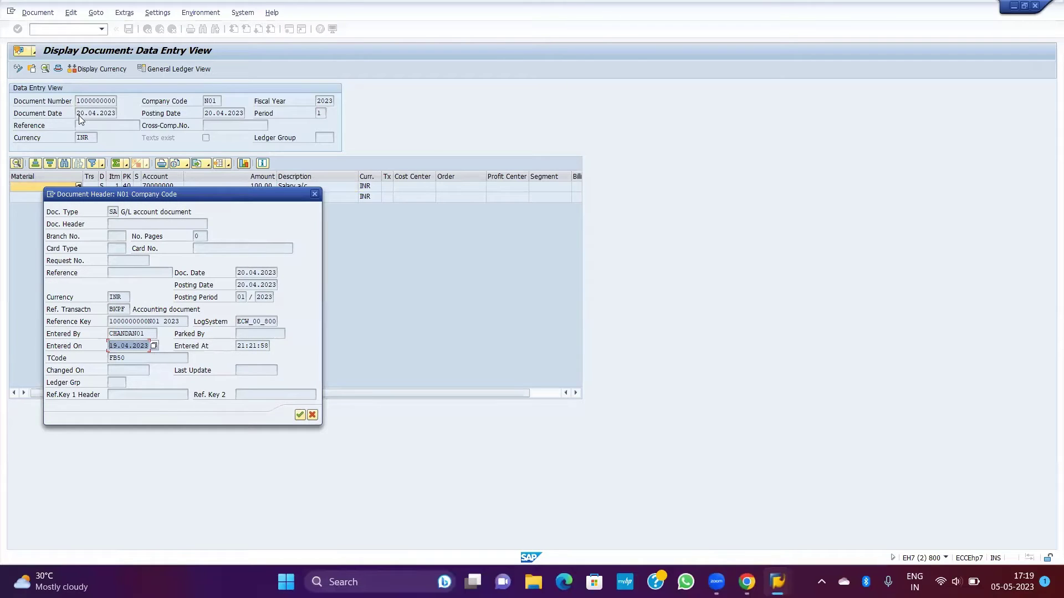
left_click_drag(157, 322, 100, 332)
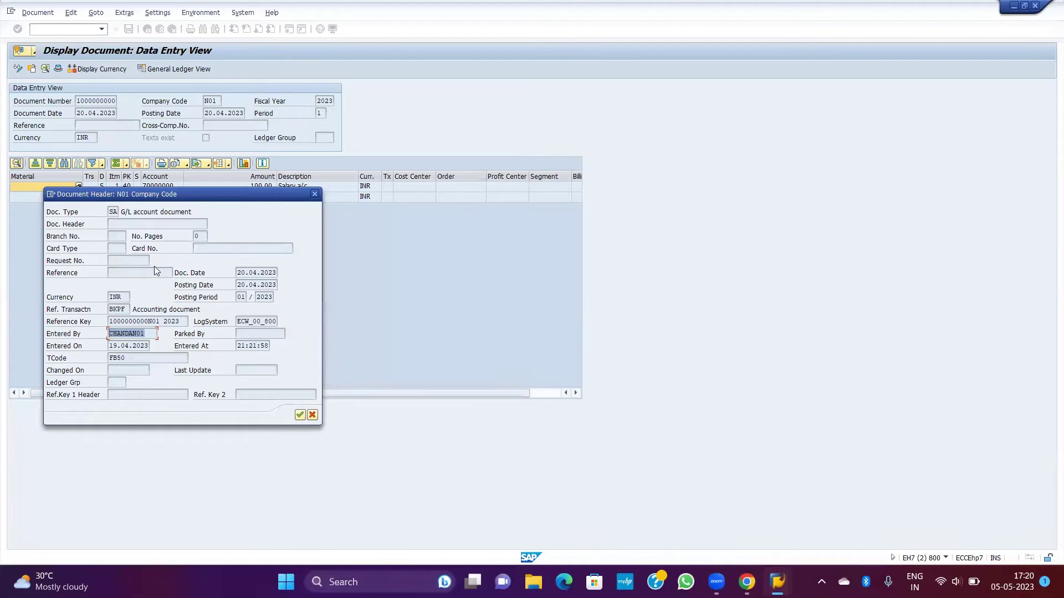
left_click(138, 345)
double_click(138, 345)
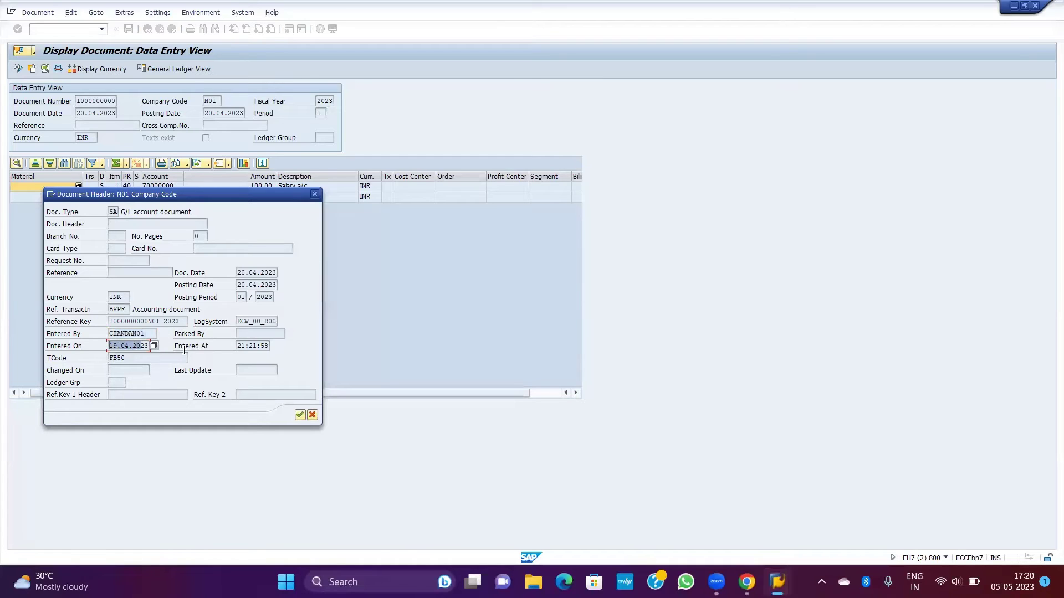
double_click(265, 345)
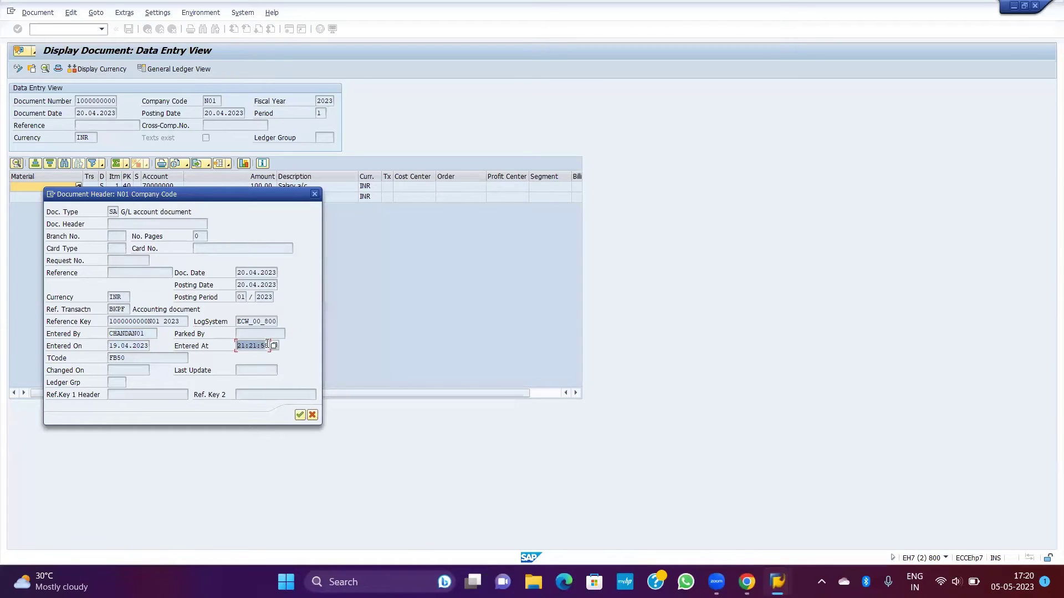
left_click(268, 344)
left_click(314, 194)
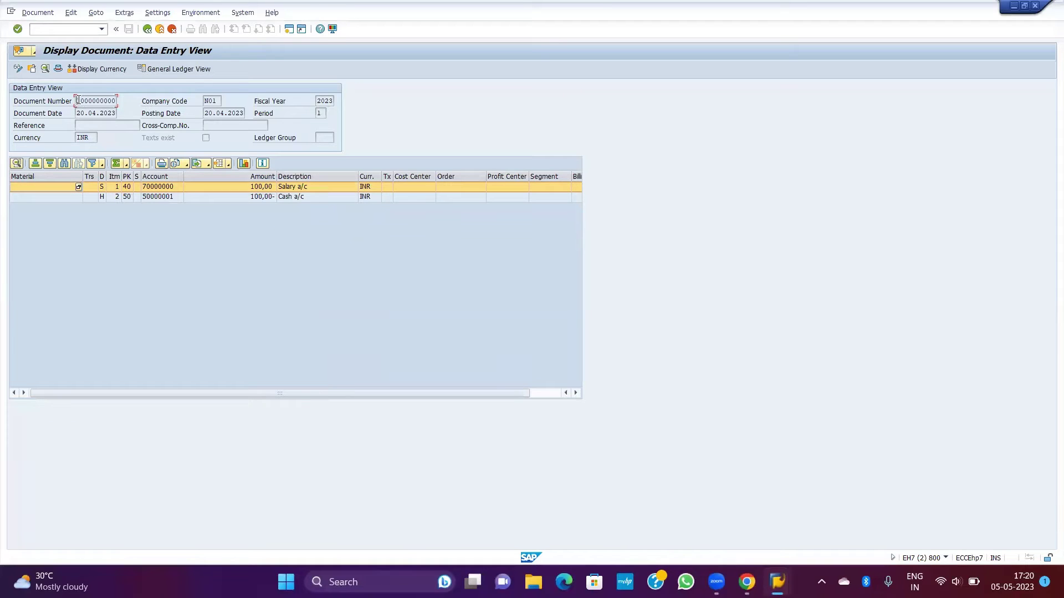
Step: Switch to the Working Sheet and inspect J2 and the goods debit and vendor credit entries with 1000 amounts
left_click(93, 113)
key("alt+Tab")
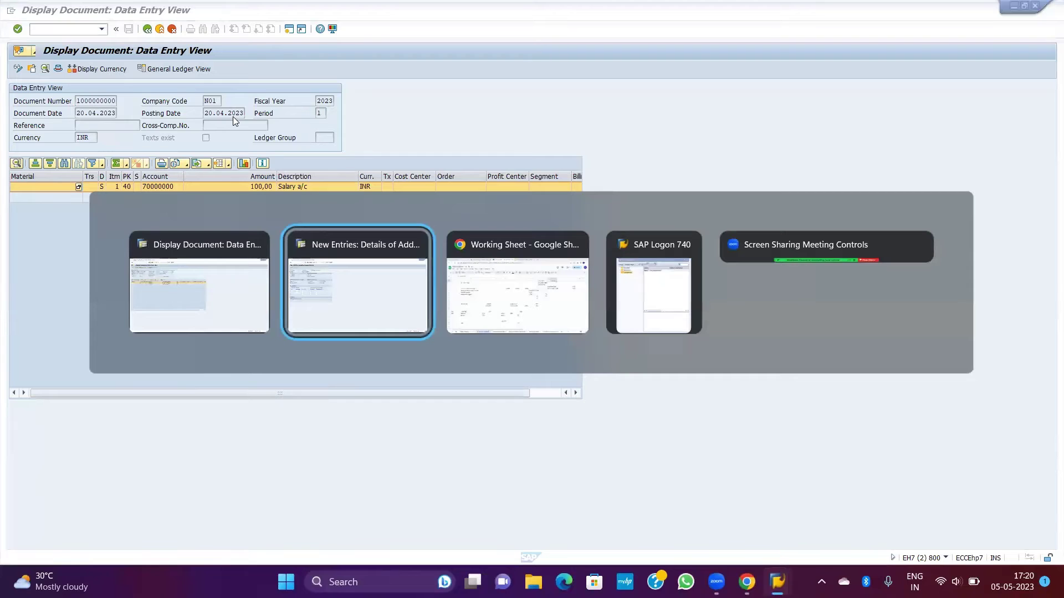
key("alt+Tab")
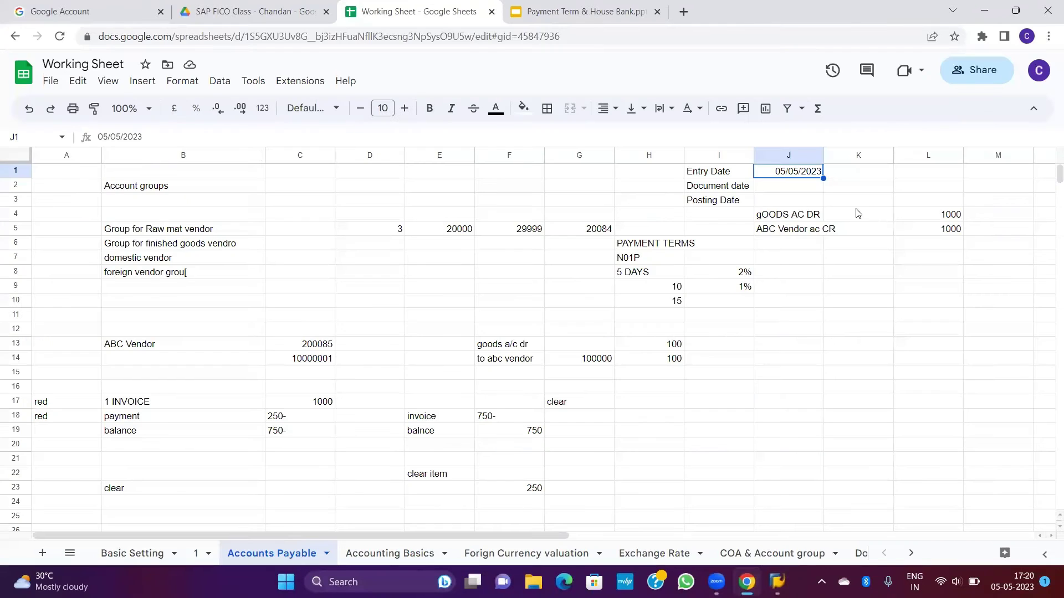
left_click(789, 193)
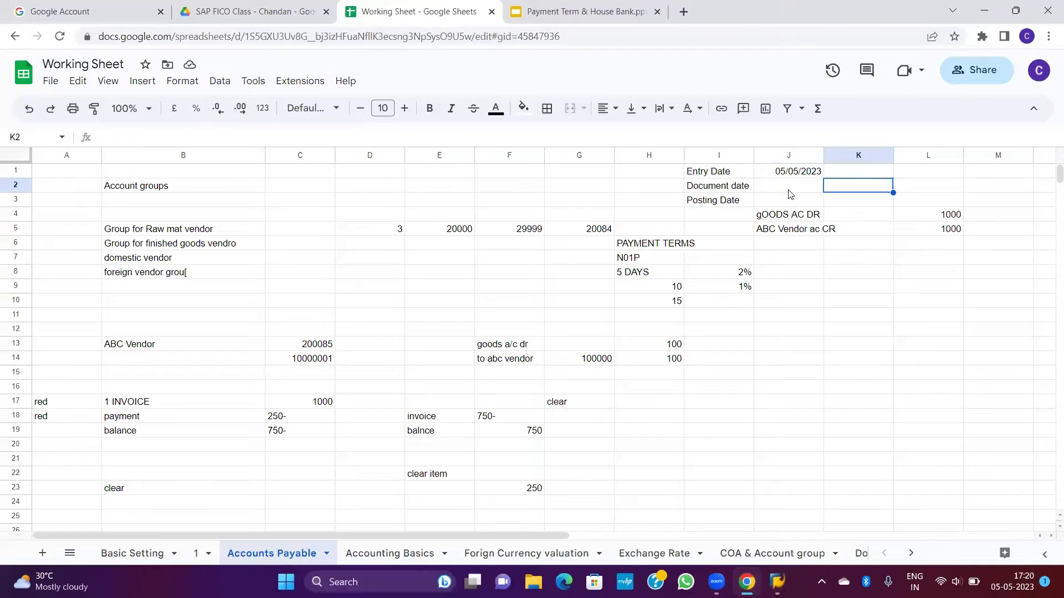
key("Down")
key("Down")
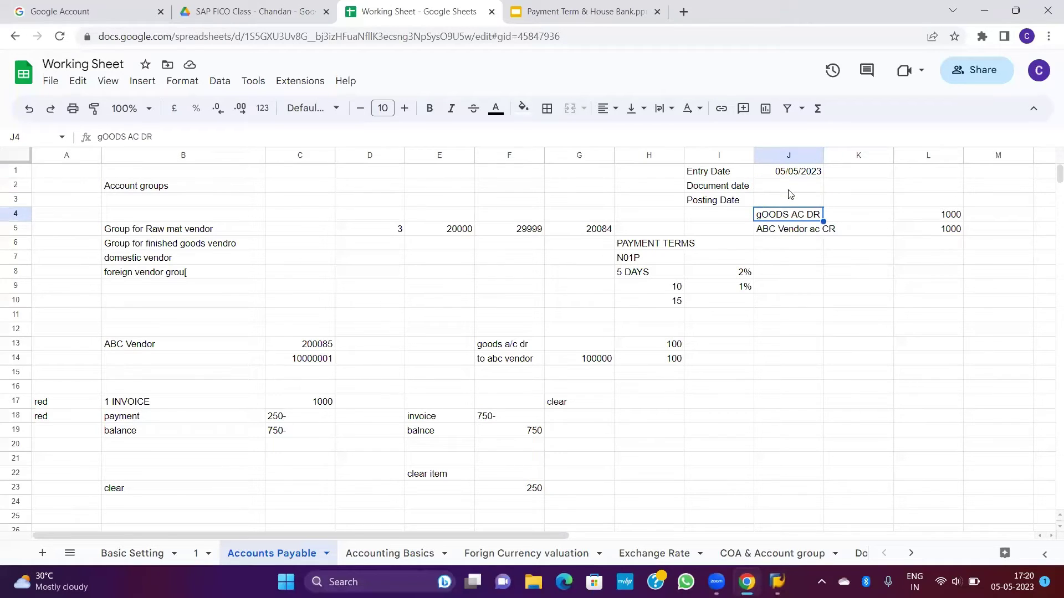
key("shift+Down")
key("shift+Right")
key("shift+Right")
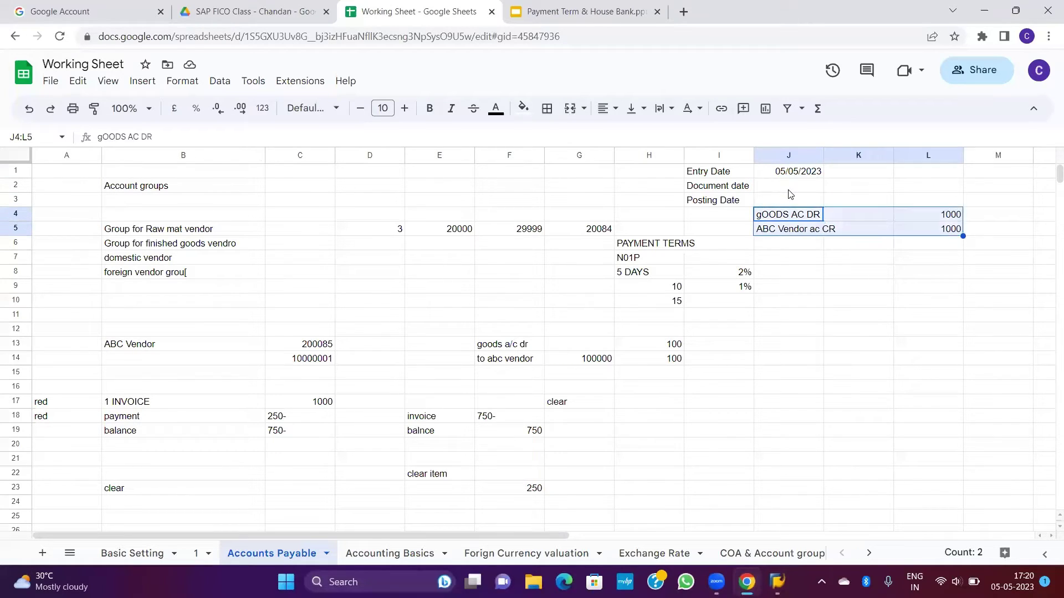
key("Left")
key("Right")
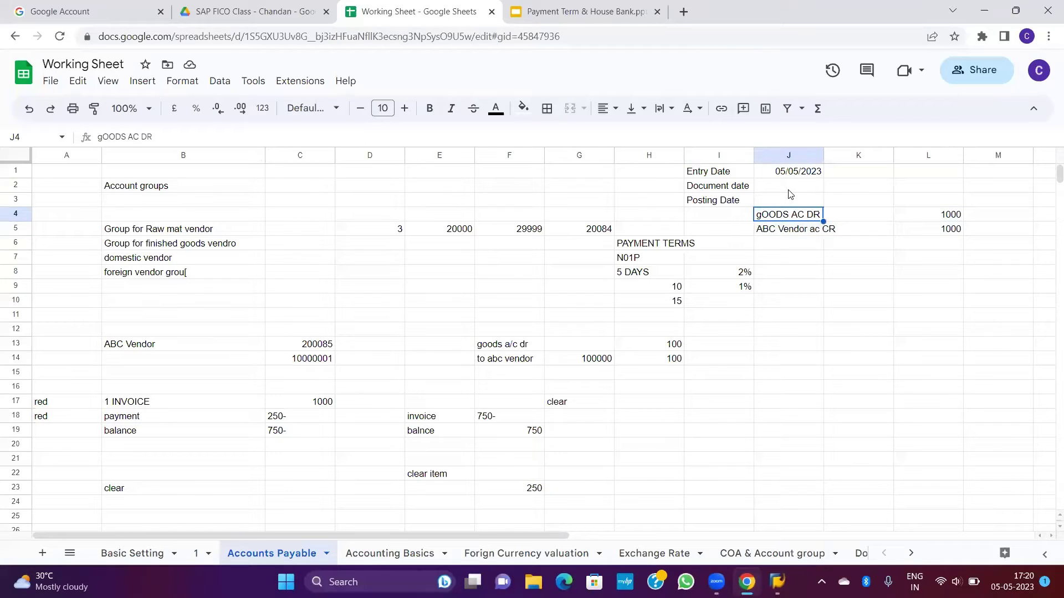
key("Up")
key("Up")
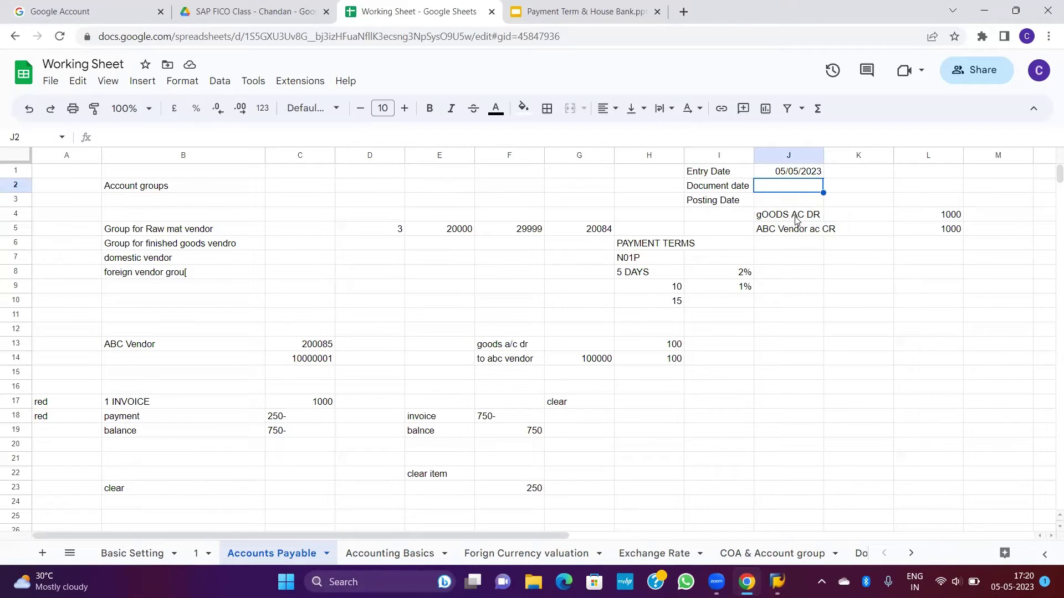
left_click_drag(793, 217, 894, 238)
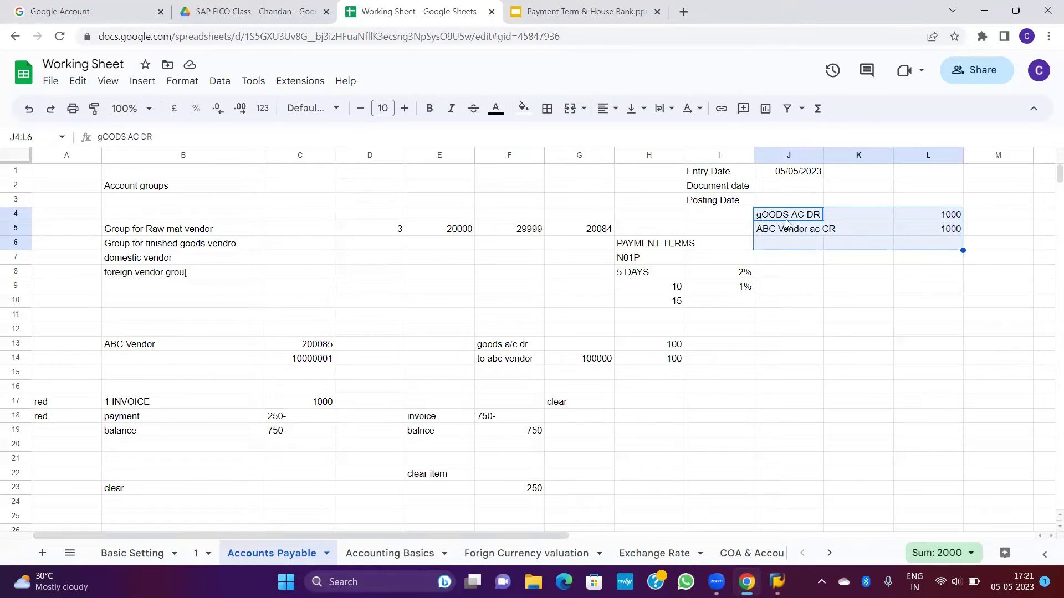
Step: Fill in Document date 02/05/2023 in J2 and Posting Date 06/05/2023 in J3
left_click(785, 191)
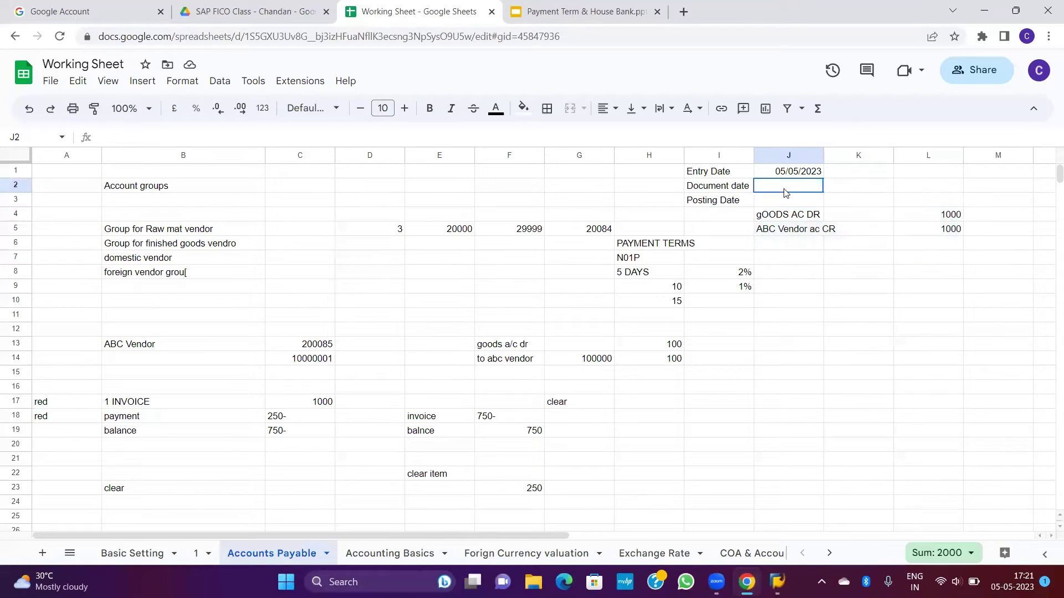
type("02")
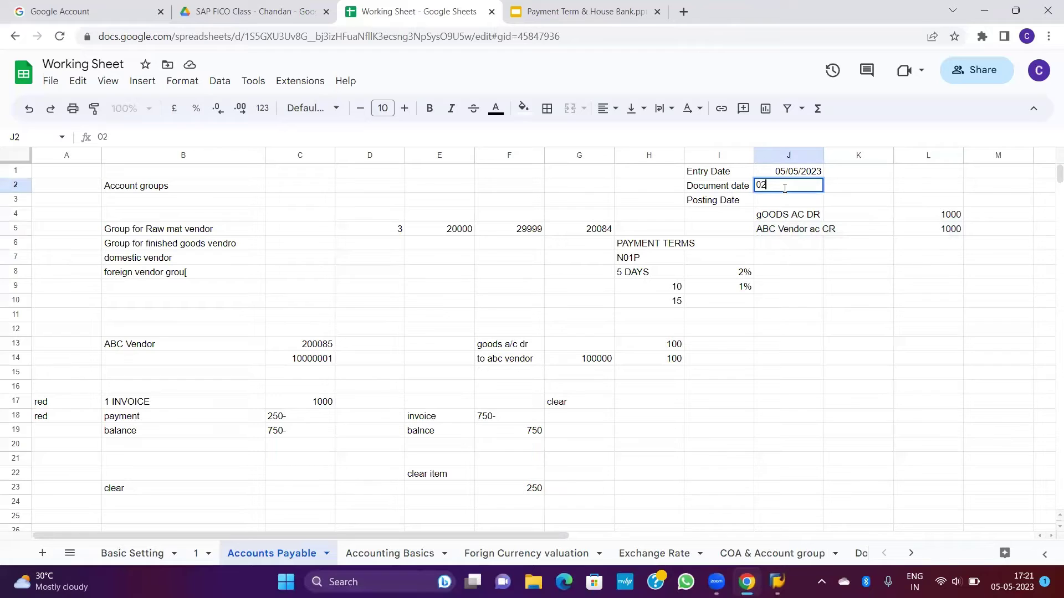
type("/05/2023")
key("Return")
key("Left")
key("Right")
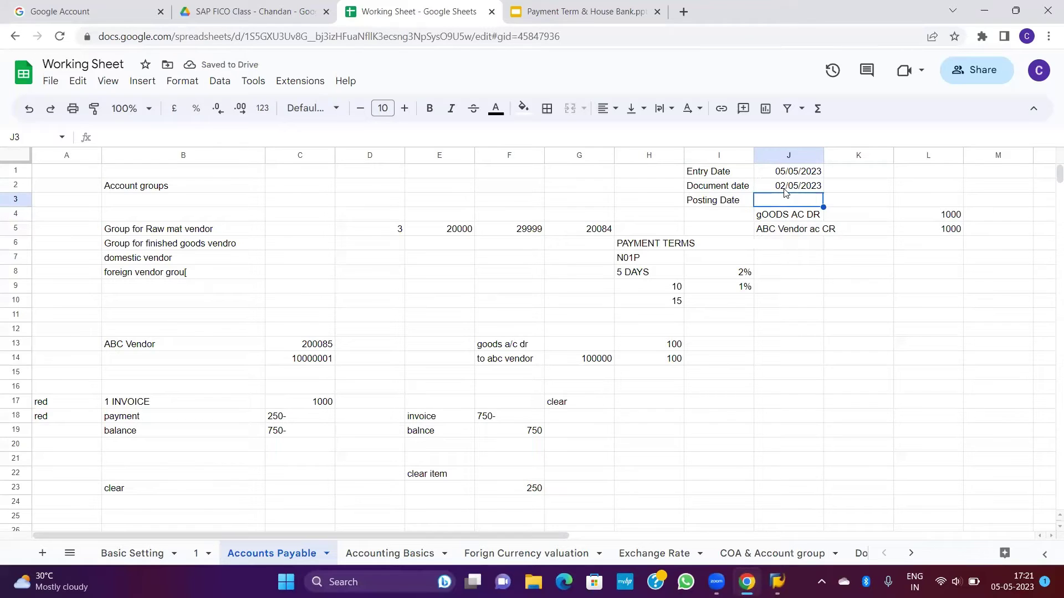
key("Up")
key("Down")
type("05/05/2023")
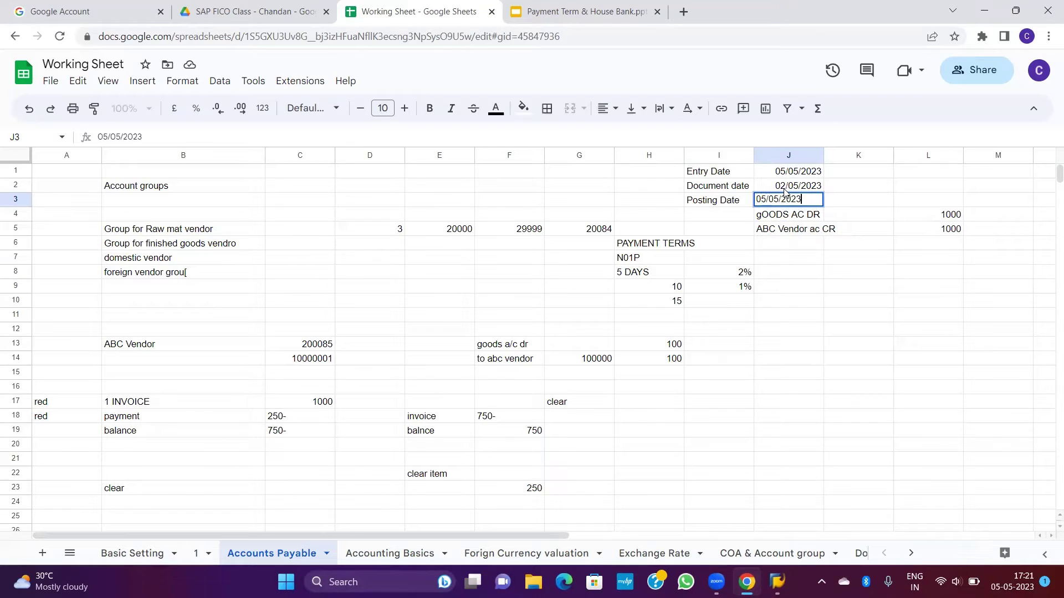
key("Return")
key("Up")
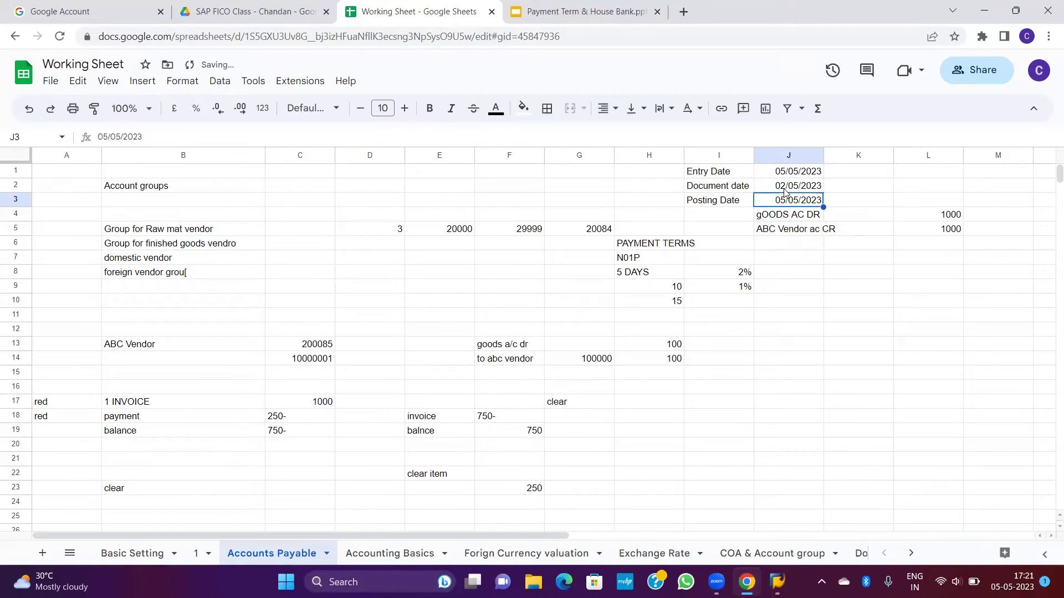
key("Up")
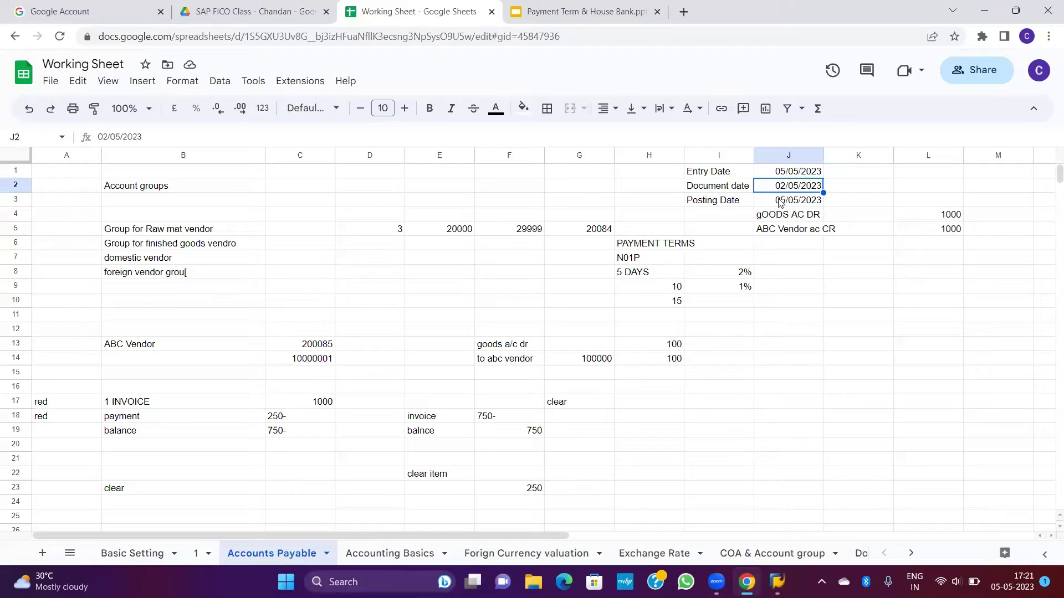
left_click(778, 205)
type("0")
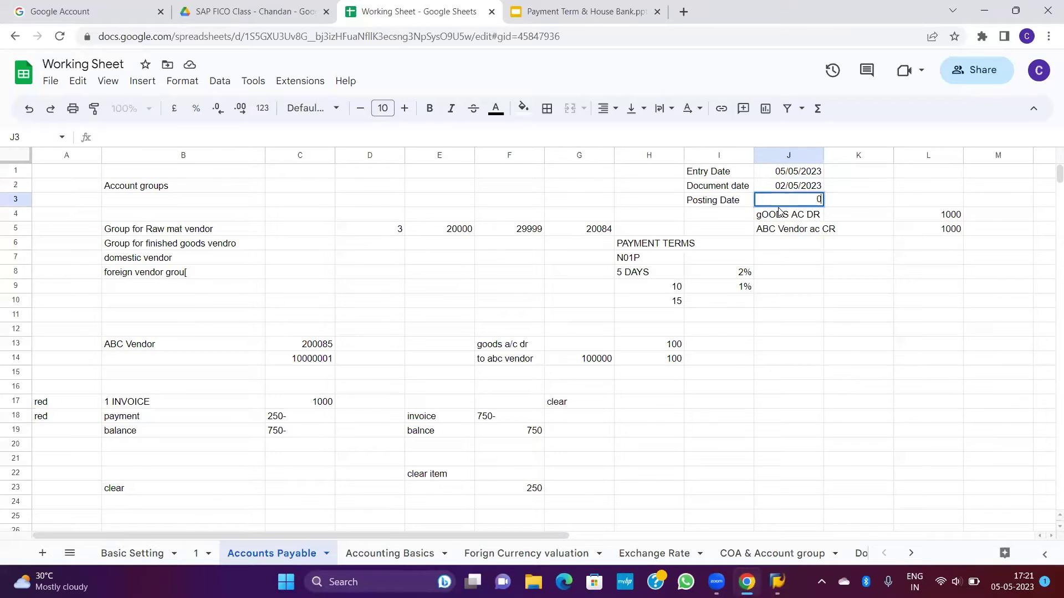
type("6/05/2023")
key("Return")
left_click(777, 204)
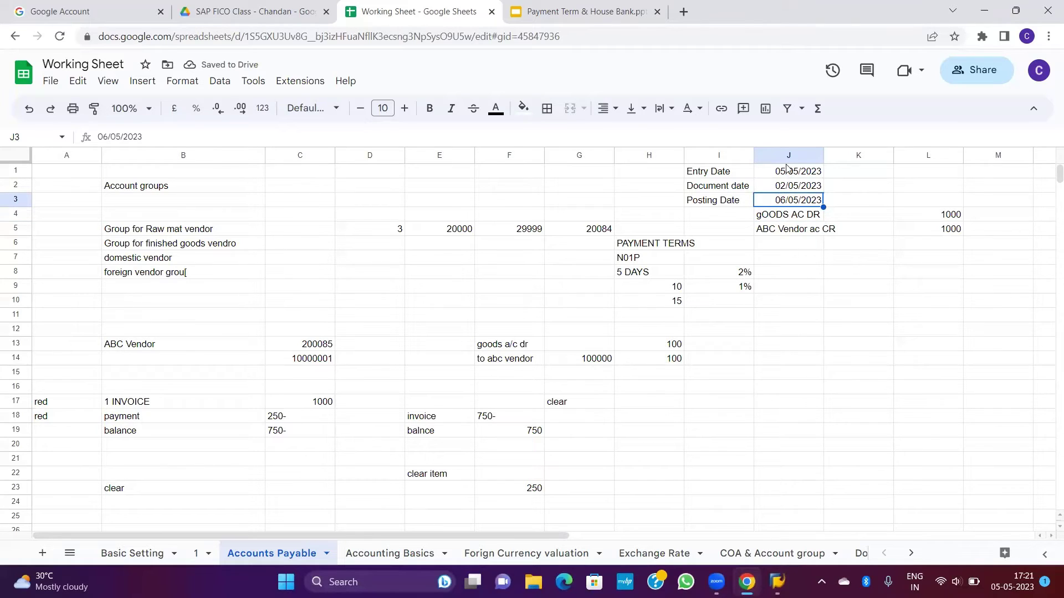
Step: Recheck the 5-day 2% discount note and all three dates, then return to SAP
left_click(636, 276)
left_click(727, 277)
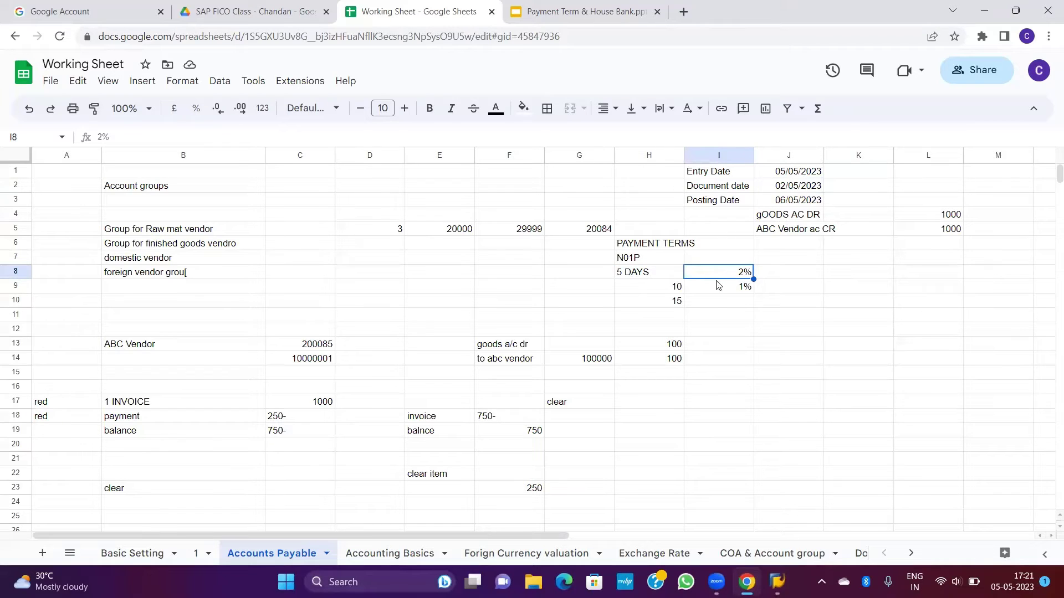
left_click(642, 277)
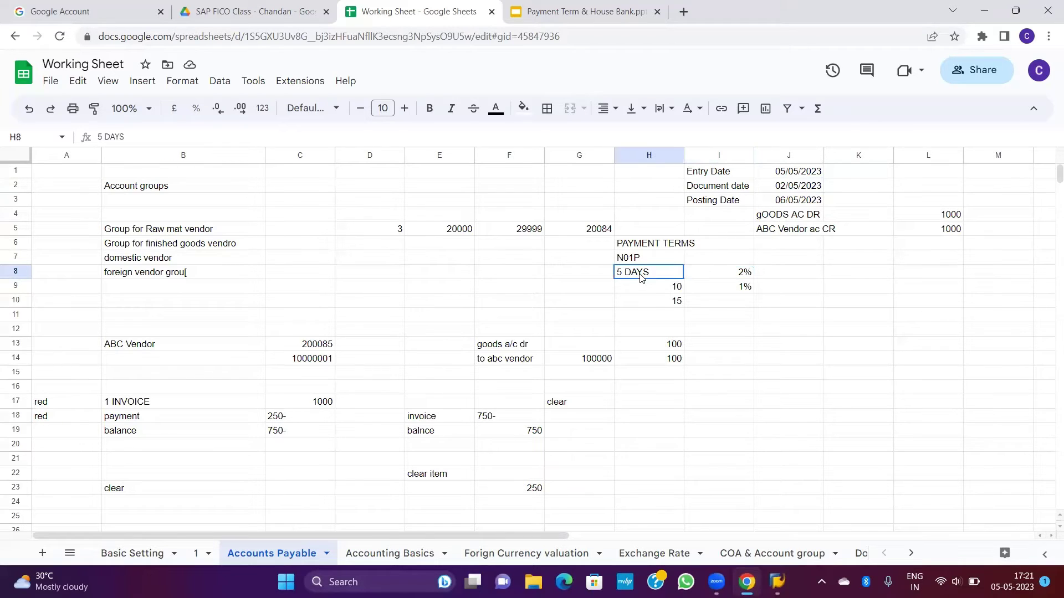
left_click(793, 188)
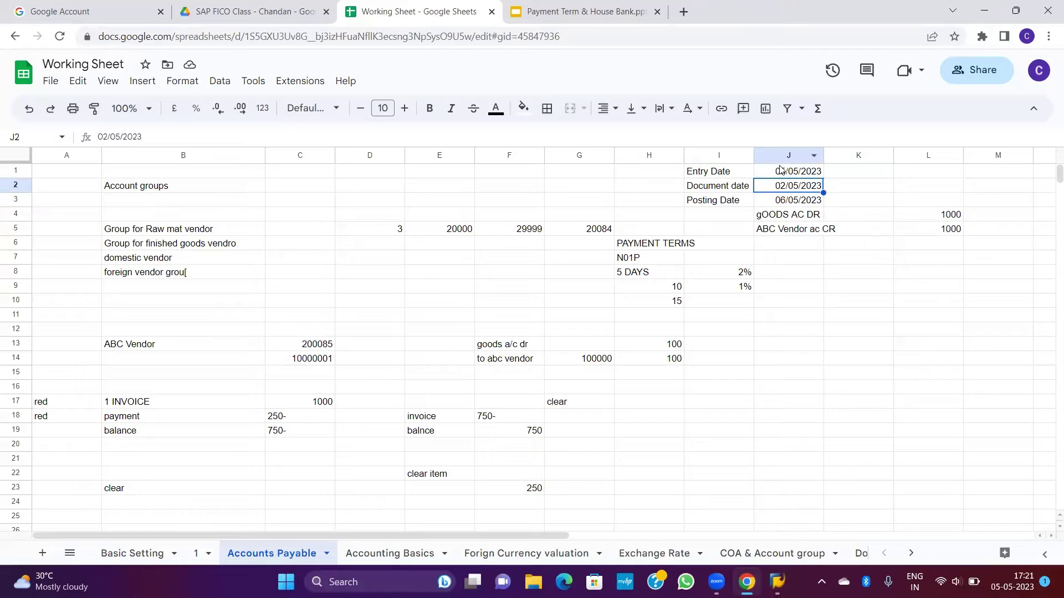
left_click(781, 172)
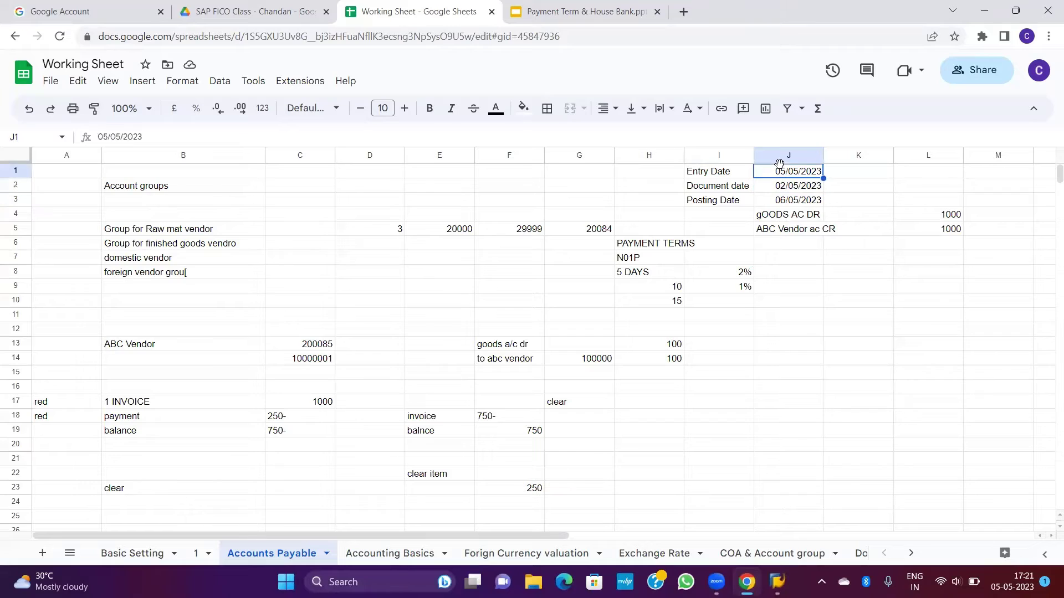
left_click(801, 199)
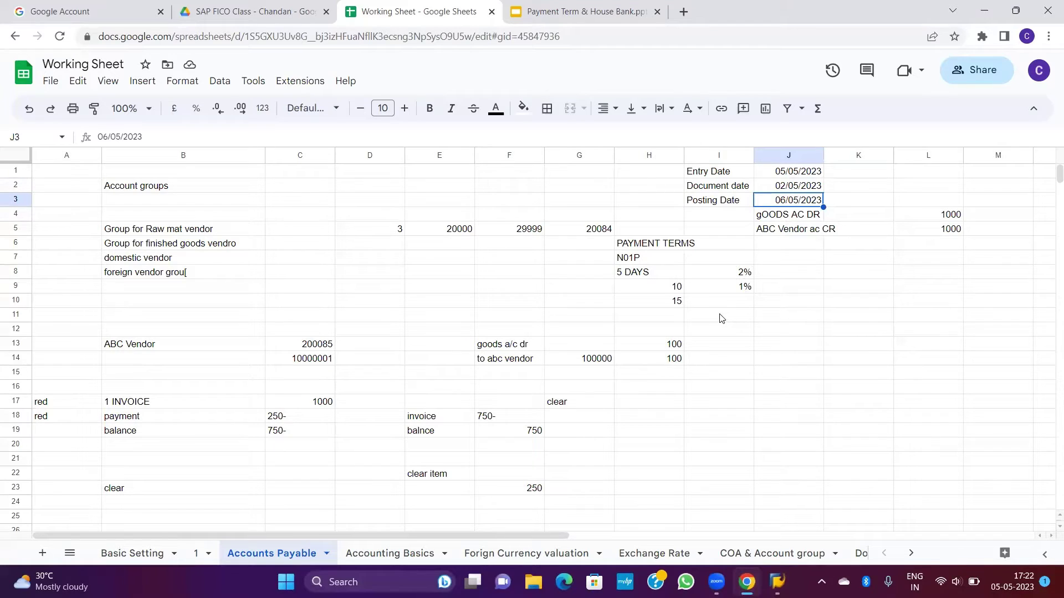
key("alt+Tab")
key("alt+Tab")
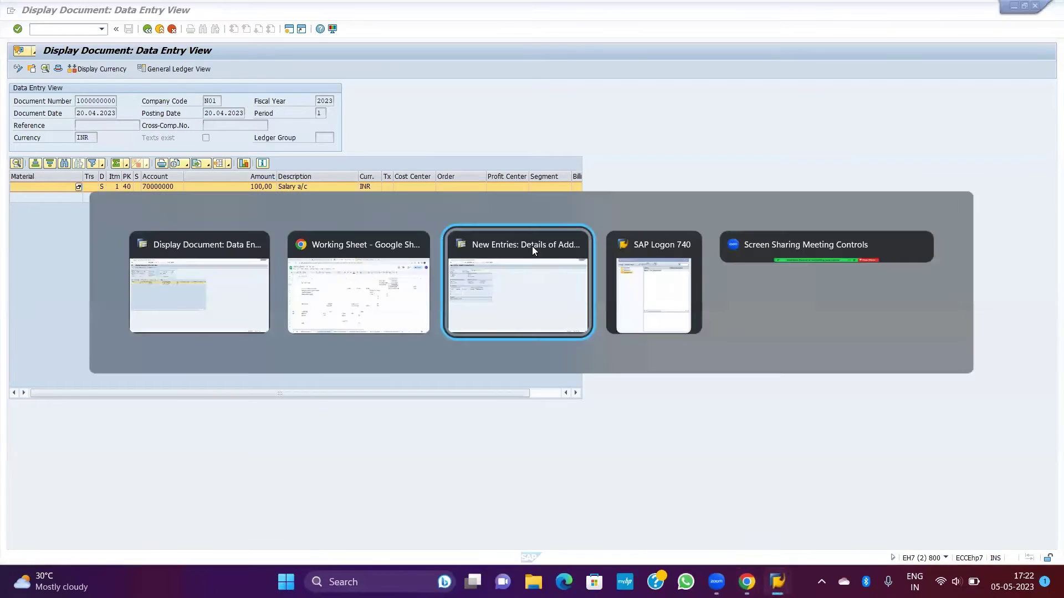
Step: Make Document date the default baseline date for N01P, then go back to the sheet
left_click(532, 246)
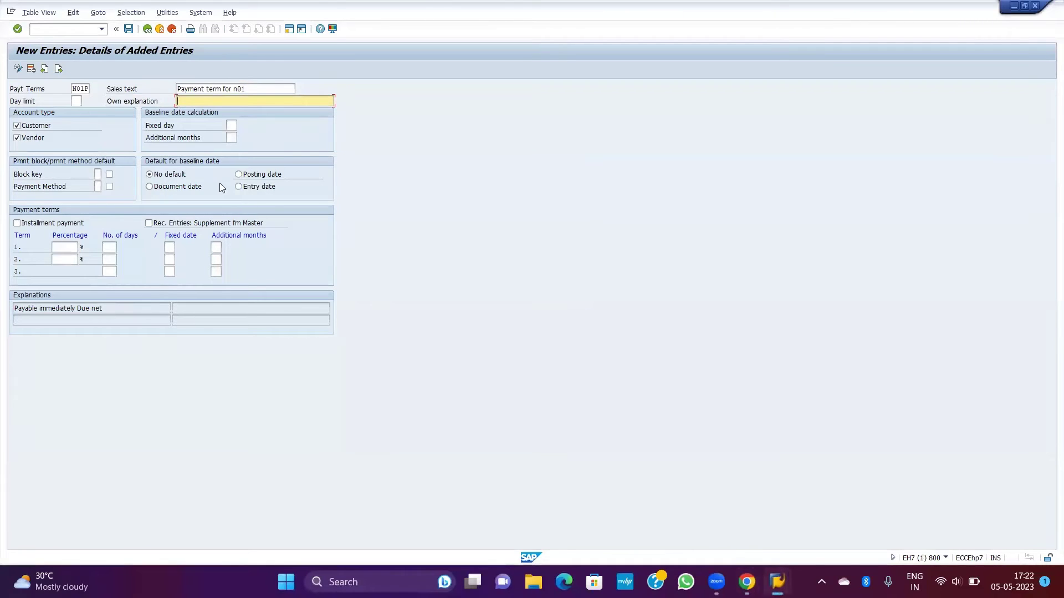
left_click(149, 176)
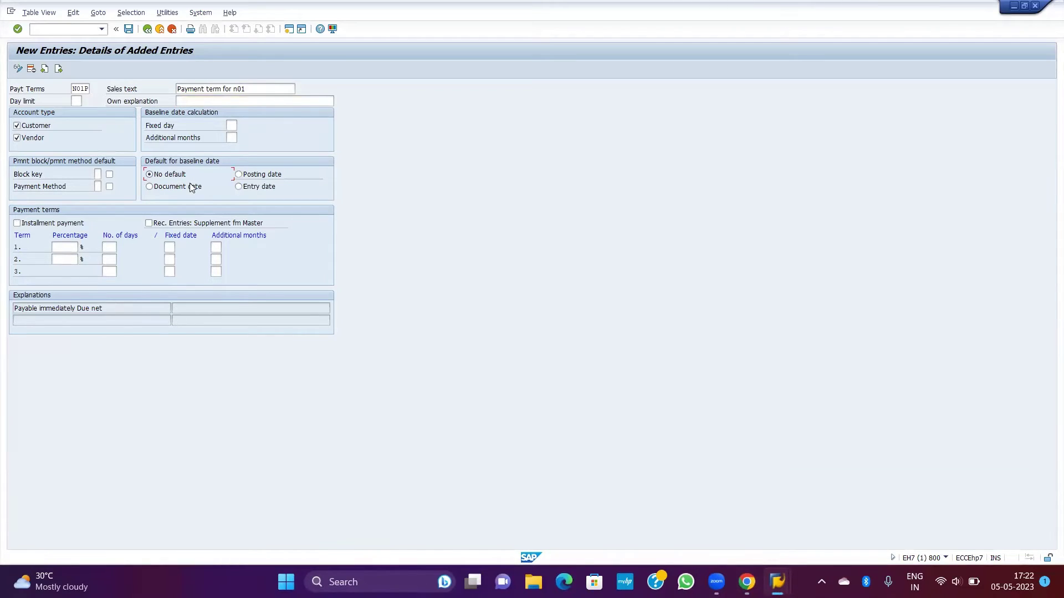
left_click(154, 187)
key("alt+Tab")
key("alt+Tab")
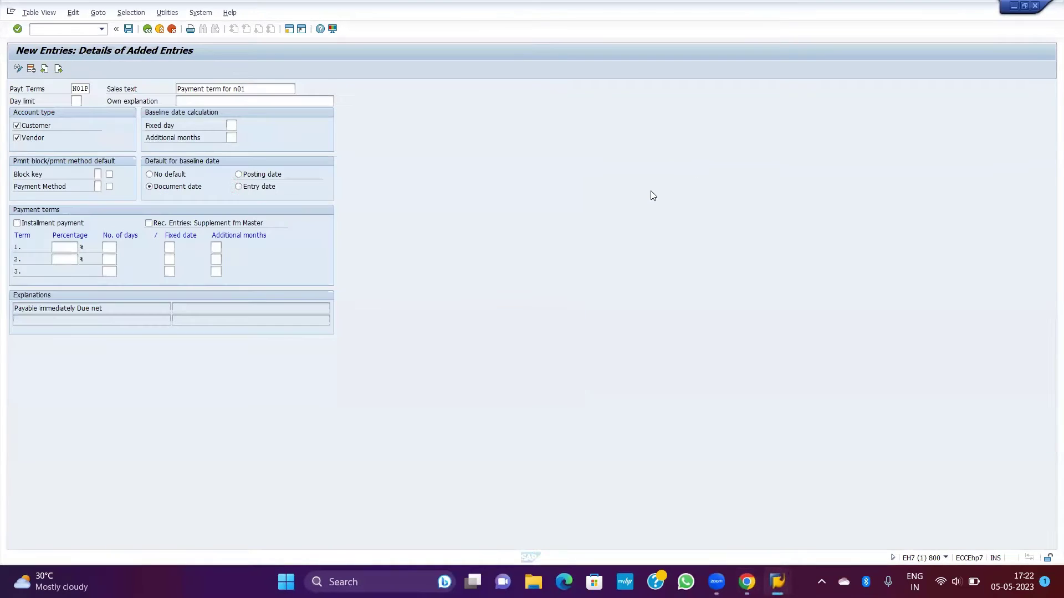
key("alt+Tab")
key("Tab")
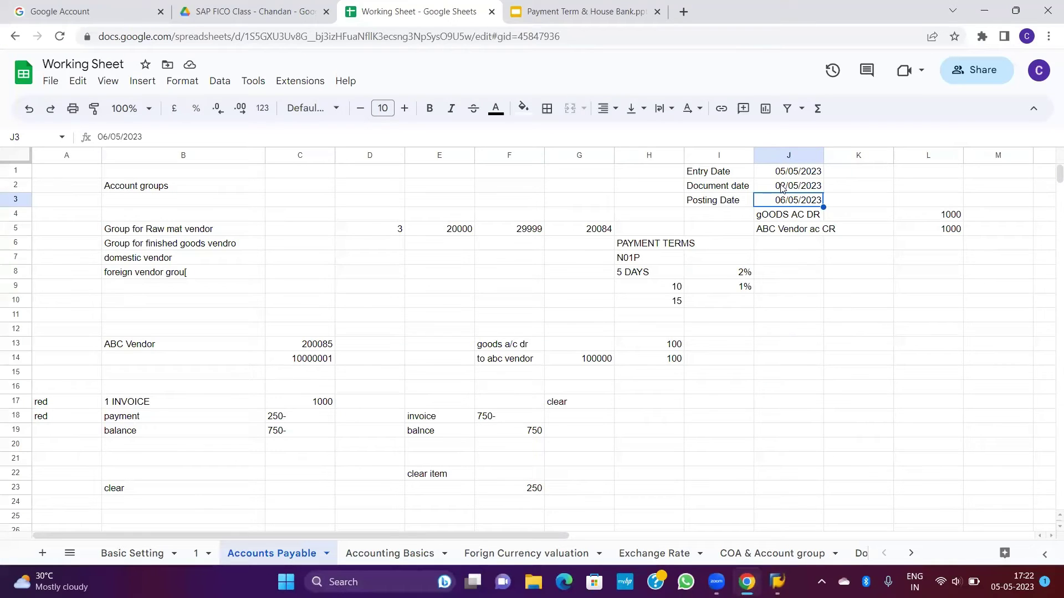
left_click(780, 187)
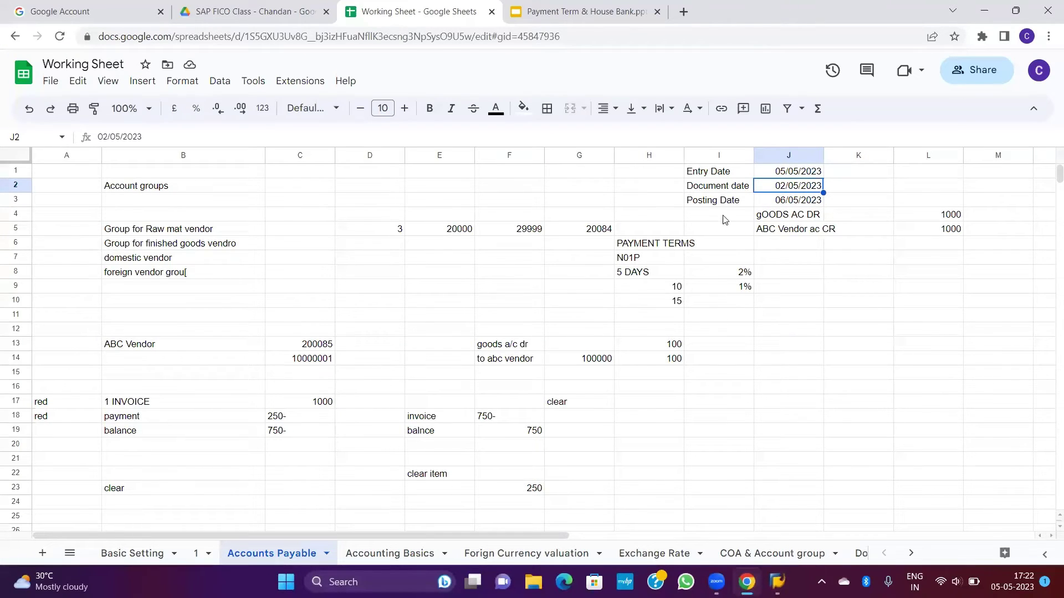
left_click(646, 272)
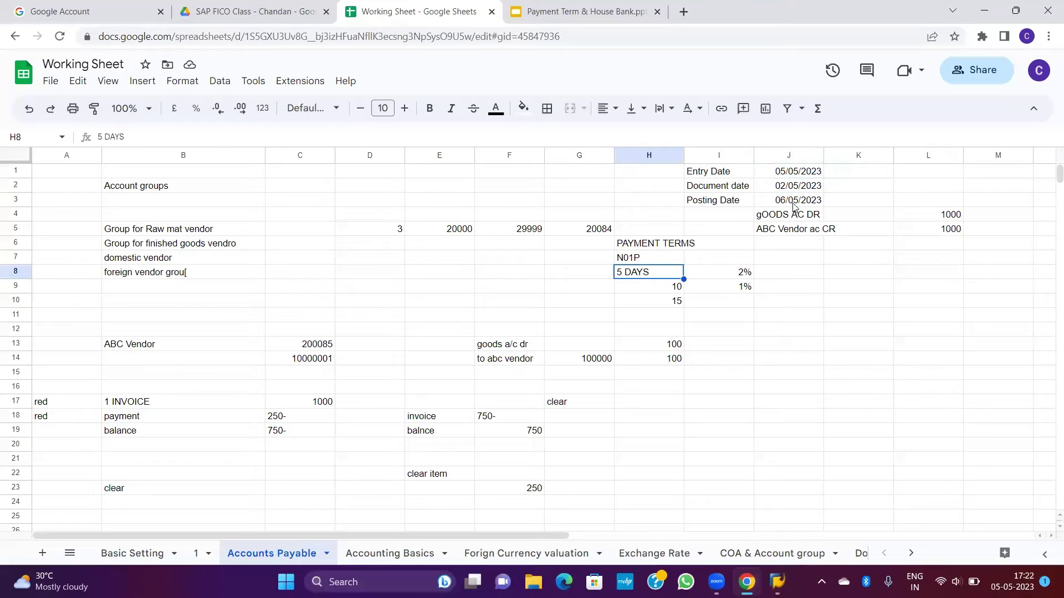
left_click(667, 290)
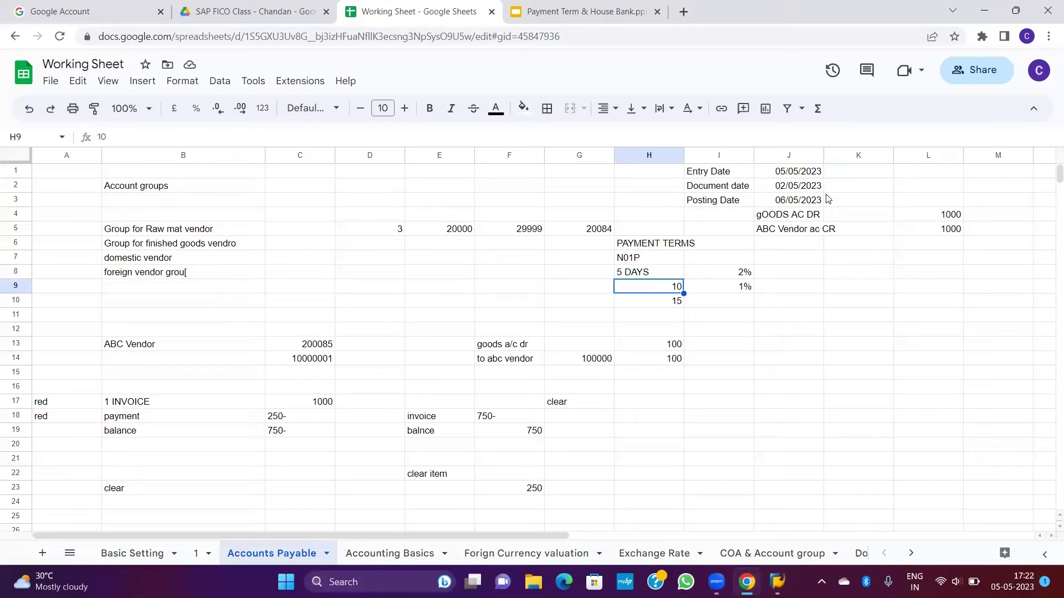
key("alt+Tab")
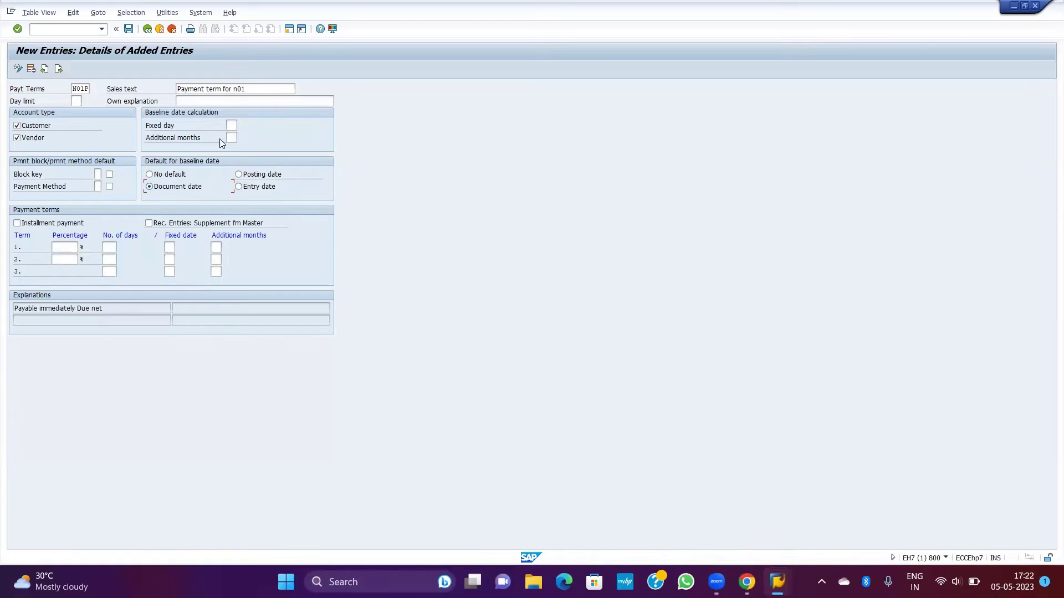
Step: Set the N01P baseline date calculation's fixed day to 1, glancing at the sheet notes
left_click(230, 127)
key("Tab")
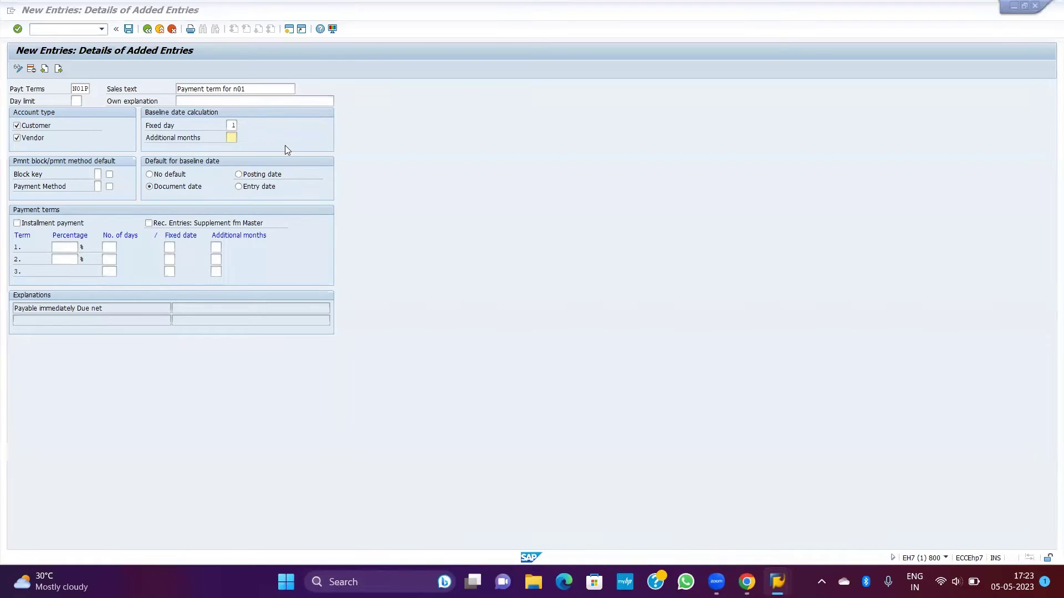
key("alt+Tab")
key("alt+Tab")
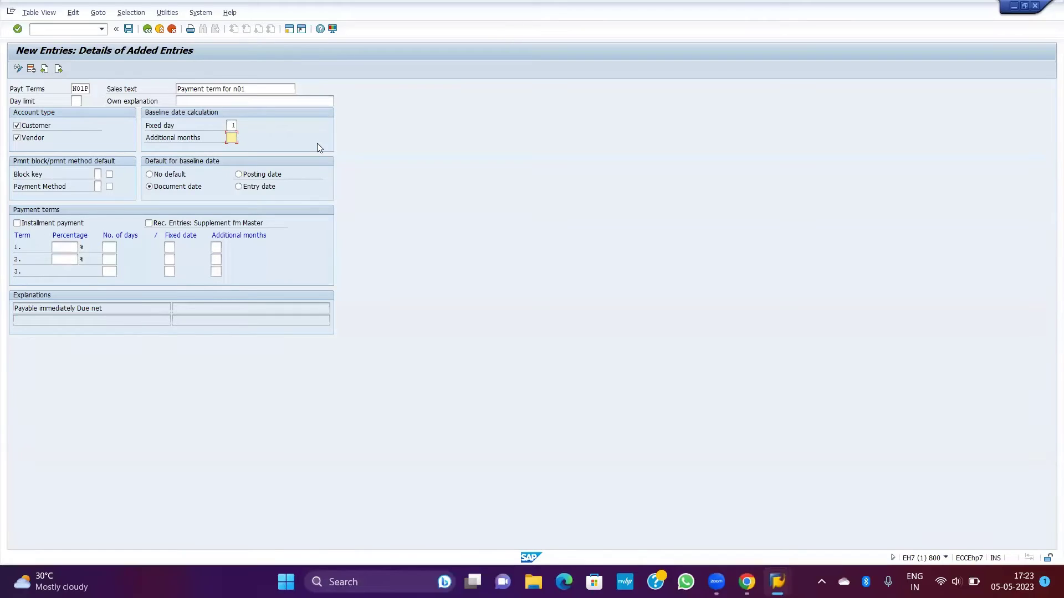
key("alt+Tab")
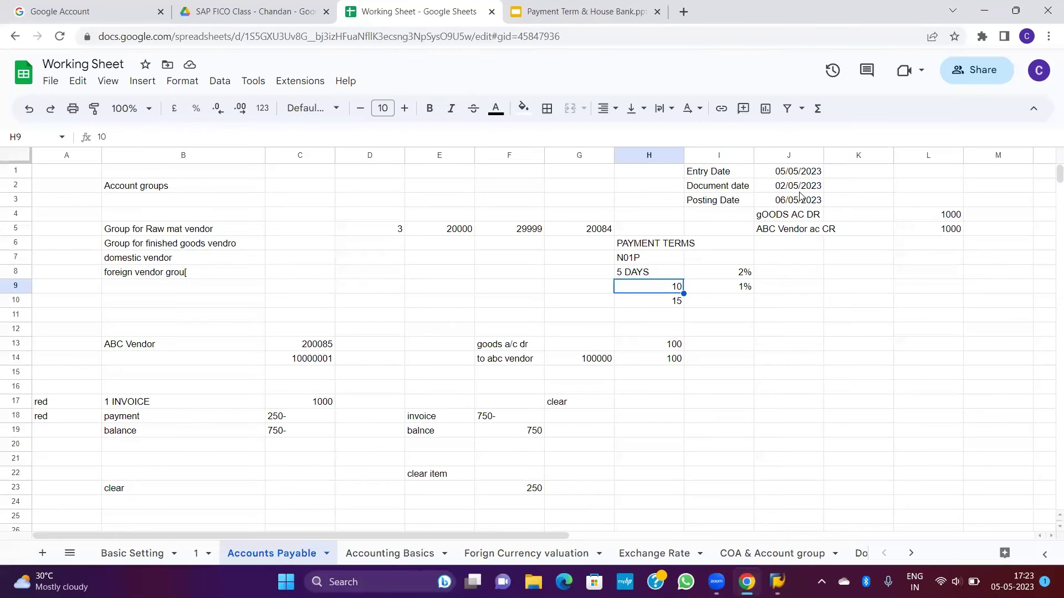
Step: Verify the document date 02/05/2023 in the sheet, then return to the N01P fixed day field
left_click(801, 191)
left_click(715, 190)
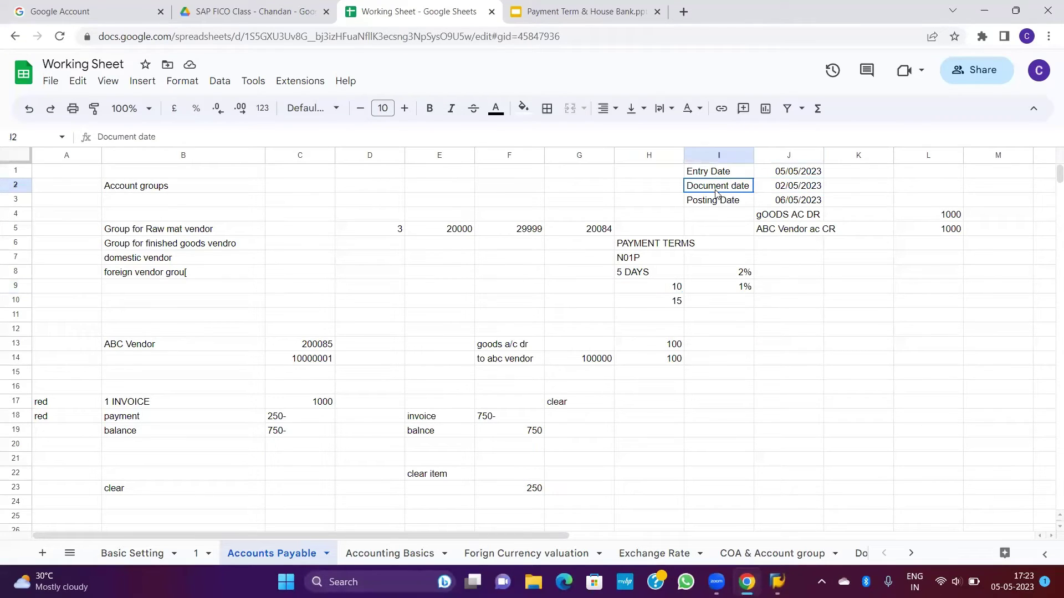
key("alt+Tab")
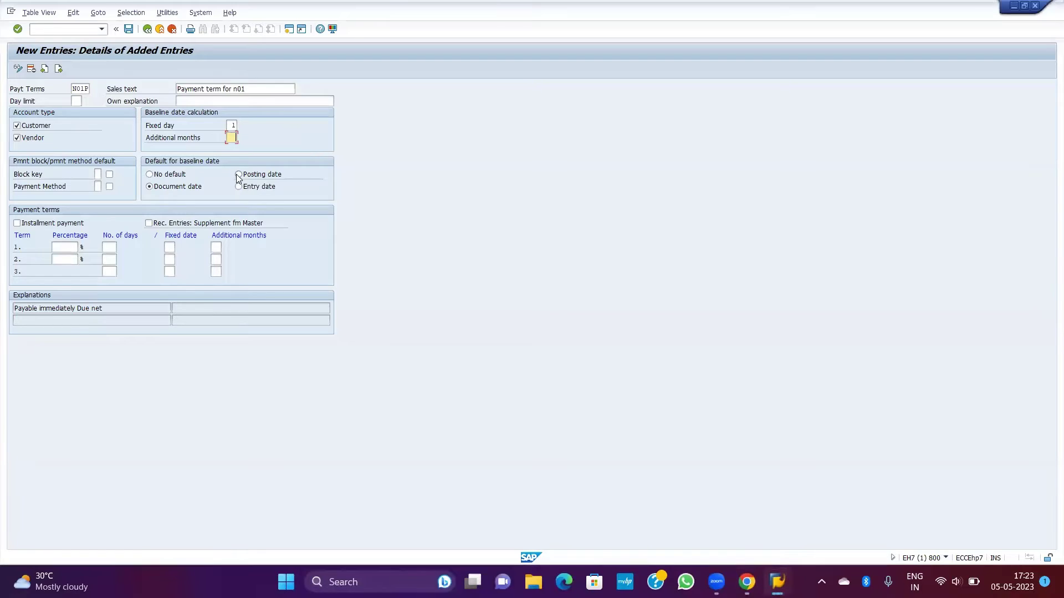
key("alt+Tab")
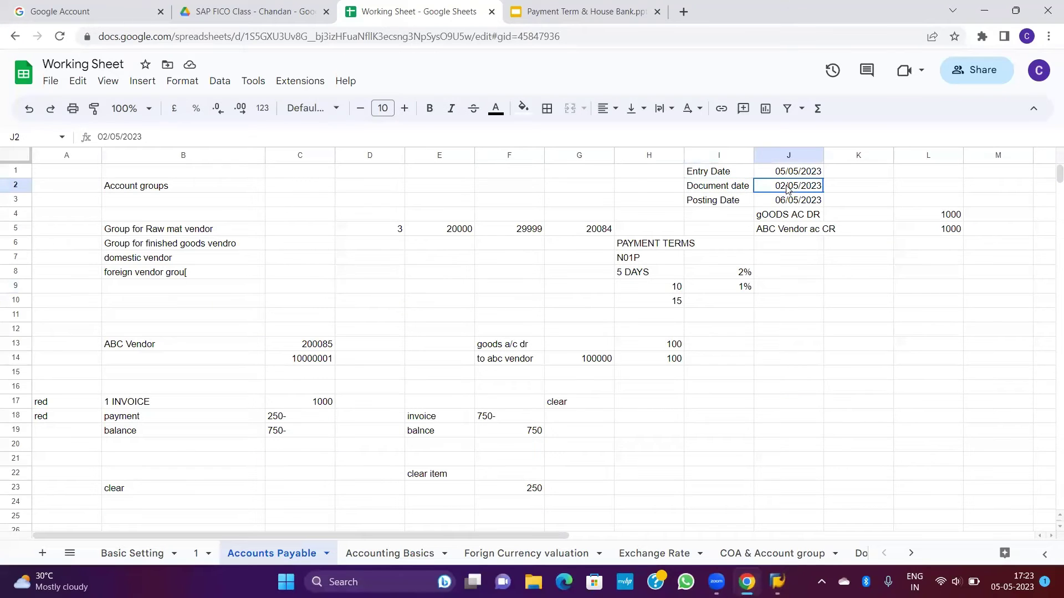
left_click(782, 192)
left_click(858, 192)
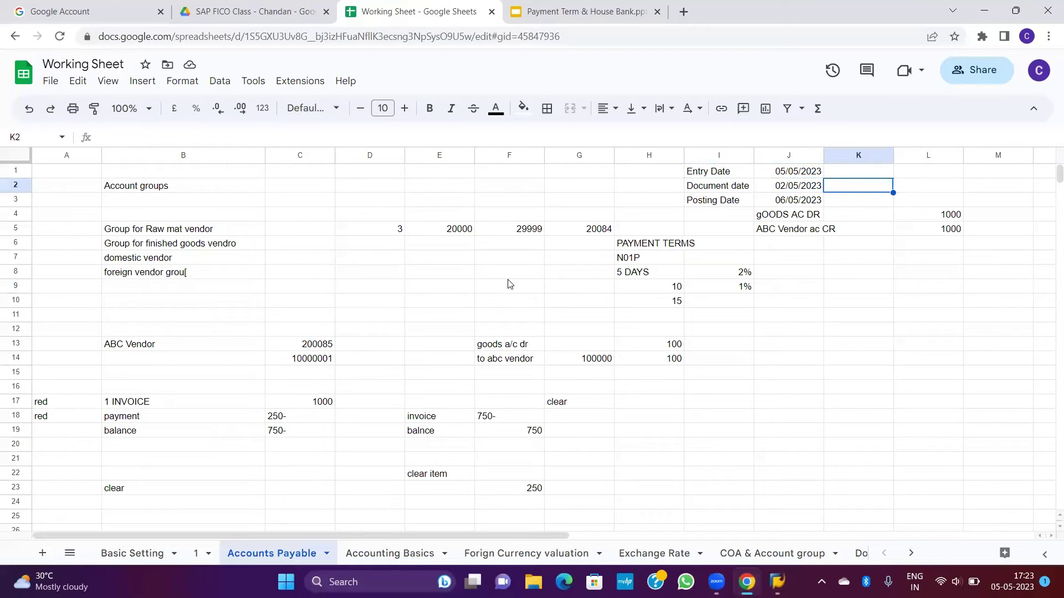
key("alt+Tab")
left_click(231, 138)
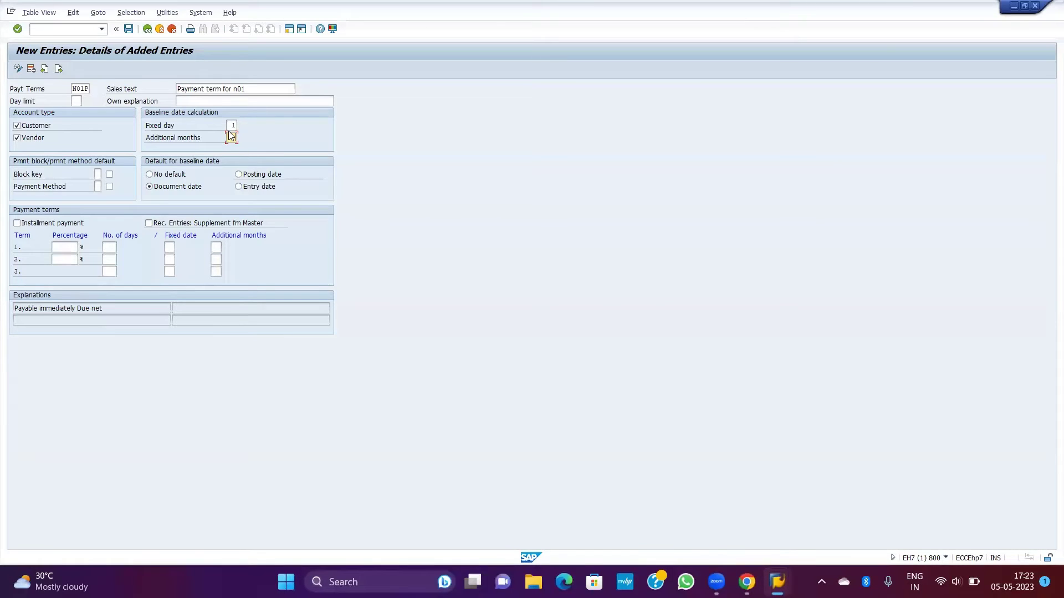
key("shift+Tab")
Step: Clear the Fixed day value of 1 and set the first discount percentage to 5%
key("Delete")
left_click(167, 189)
left_click(63, 248)
type("5")
key("Tab")
Step: Set the second term to 2% within 10 days and apply to generate the explanations
left_click(71, 258)
type("2")
key("Tab")
type("10")
left_click(109, 271)
key("Up")
key("Return")
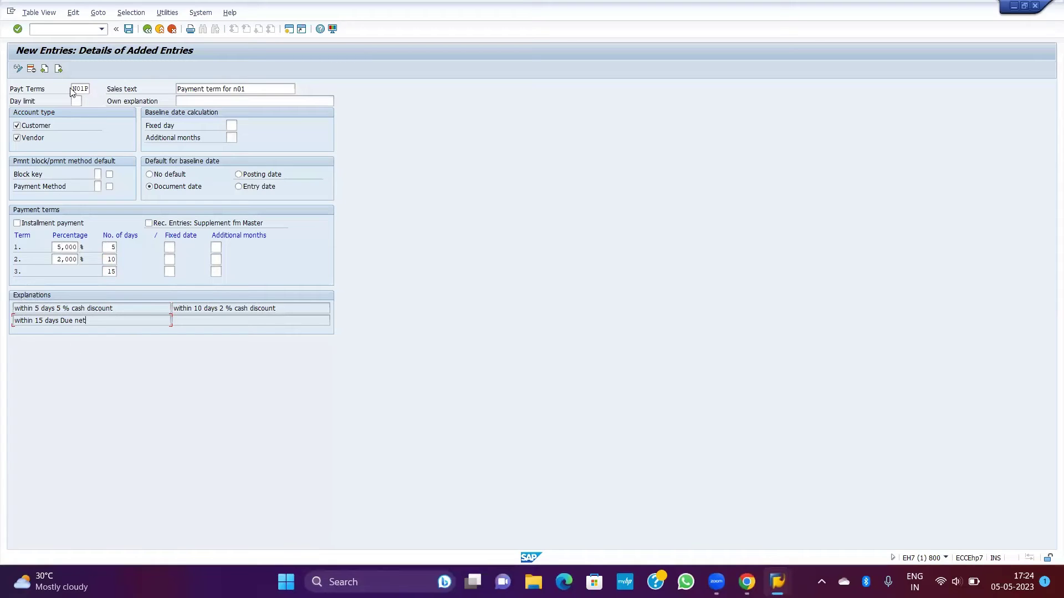
left_click_drag(89, 88, 65, 89)
Step: Save the N01P payment term and confirm the customizing request
left_click(116, 325)
left_click(128, 30)
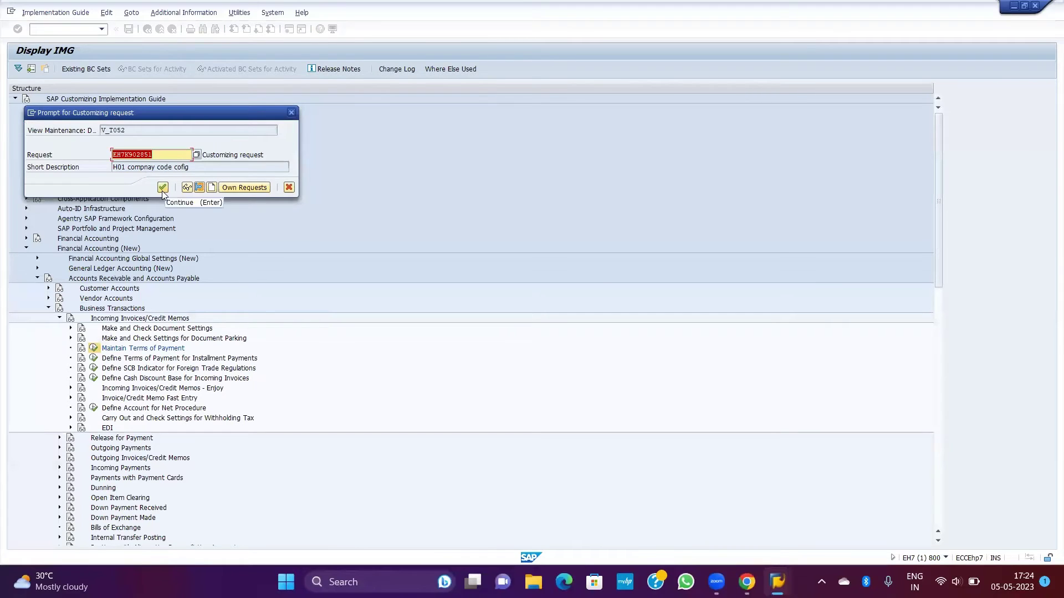
left_click(162, 188)
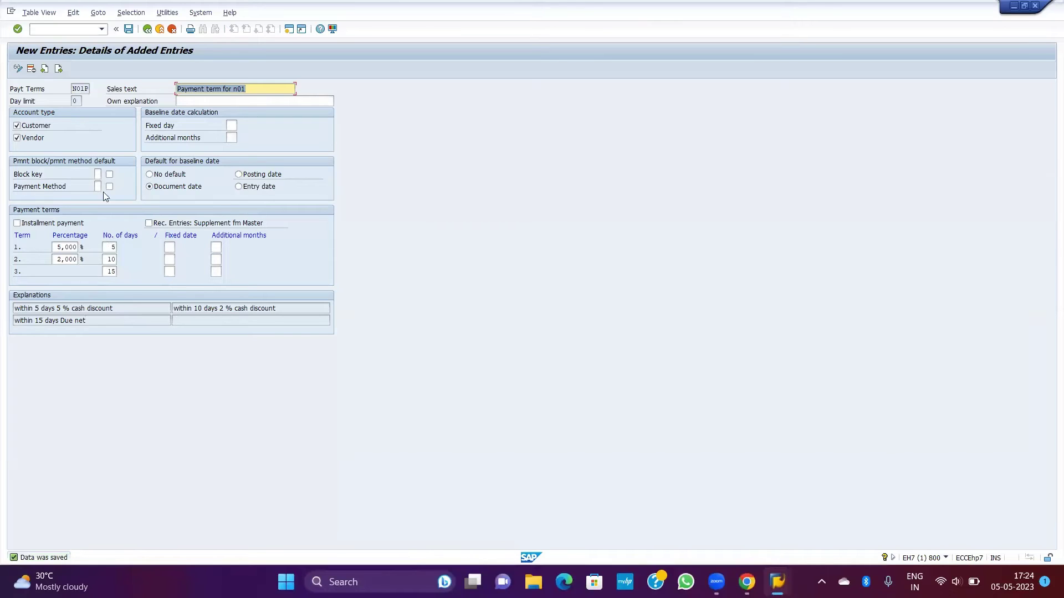
Step: Go back to the Terms of Payment overview, then return to SAP Easy Access with /n
left_click(147, 29)
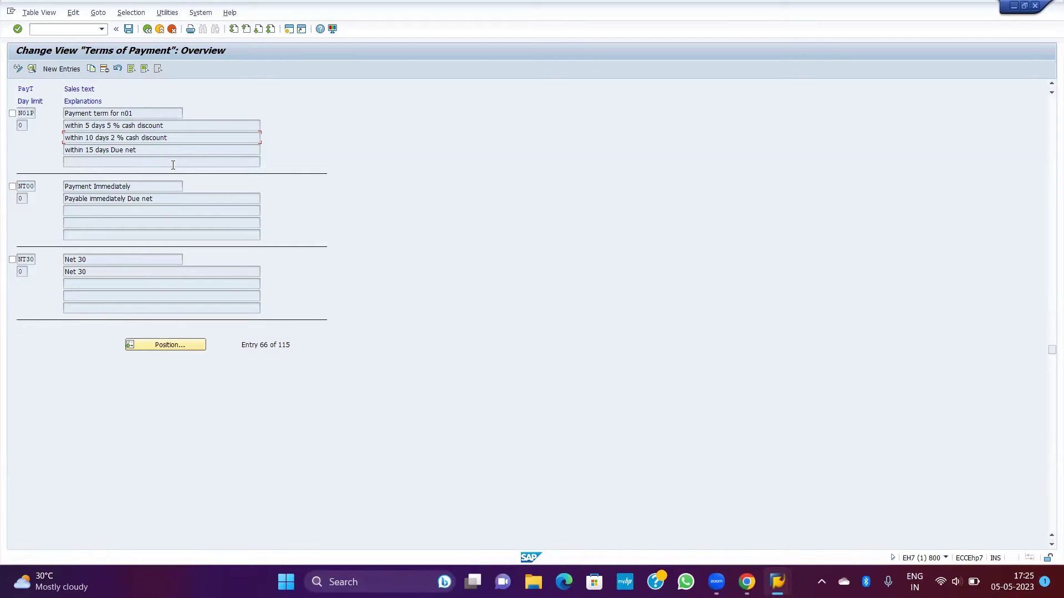
left_click(66, 31)
type("/n")
key("Return")
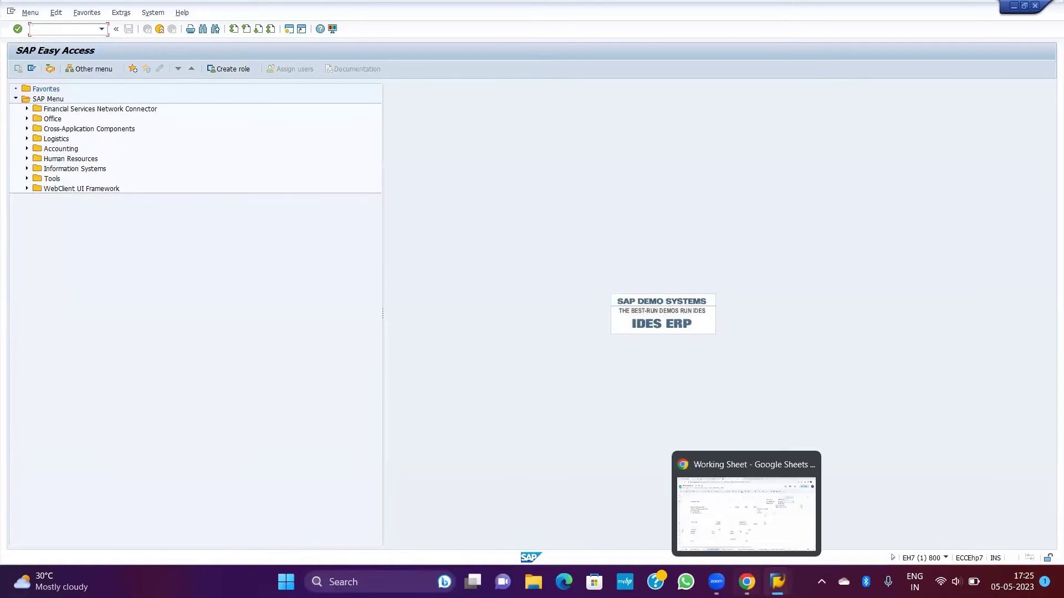
Step: Check the sheet's PAYMENT TERMS notes (5, 10 and net 15 days) in H6:I10, then return to SAP
left_click(747, 582)
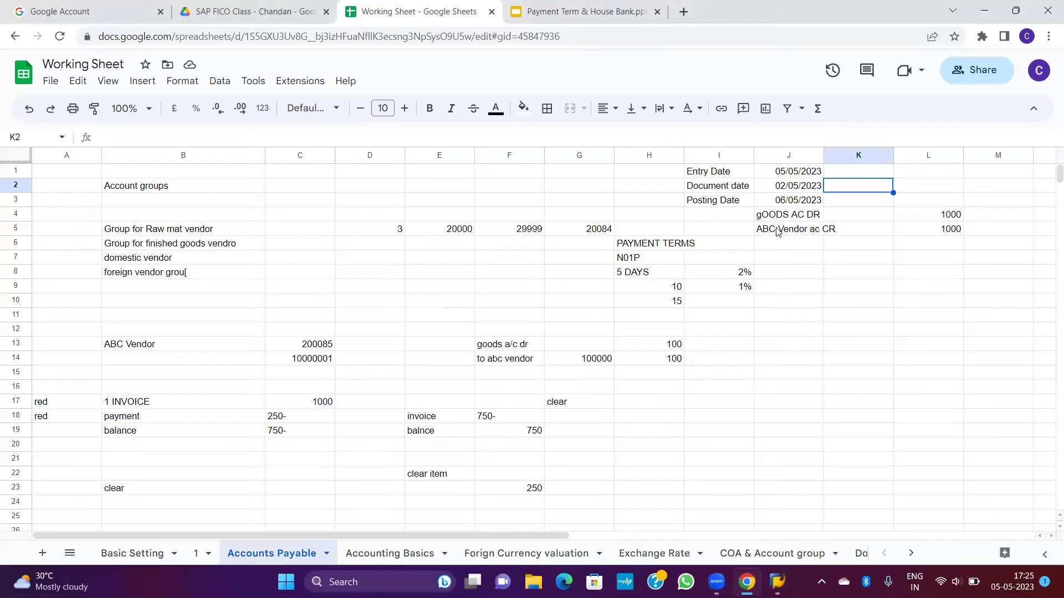
left_click(776, 229)
left_click(640, 249)
left_click(745, 349, "shift")
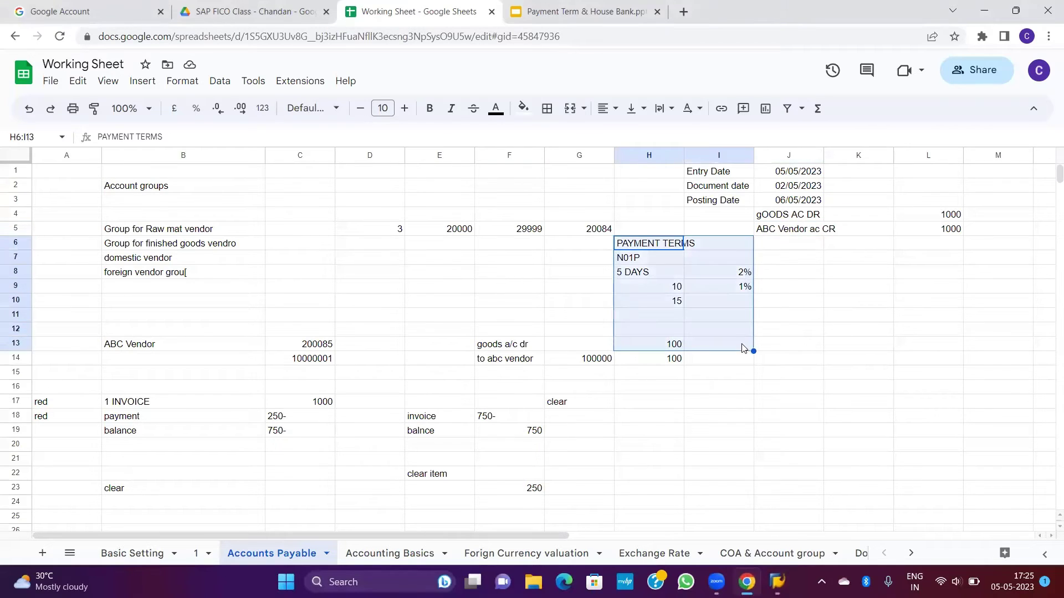
left_click(657, 273)
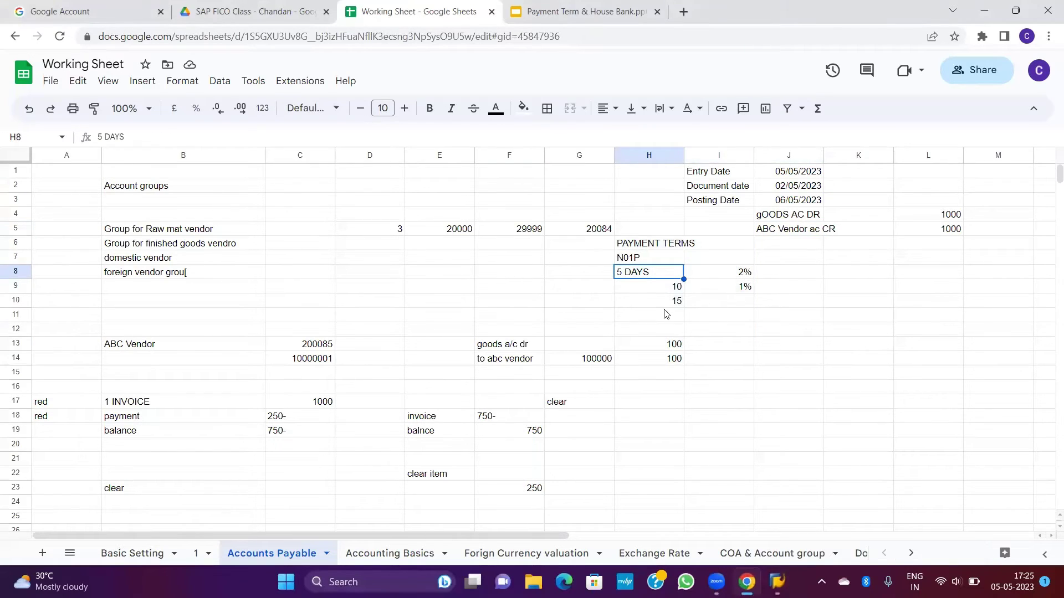
left_click(633, 288)
left_click(664, 305)
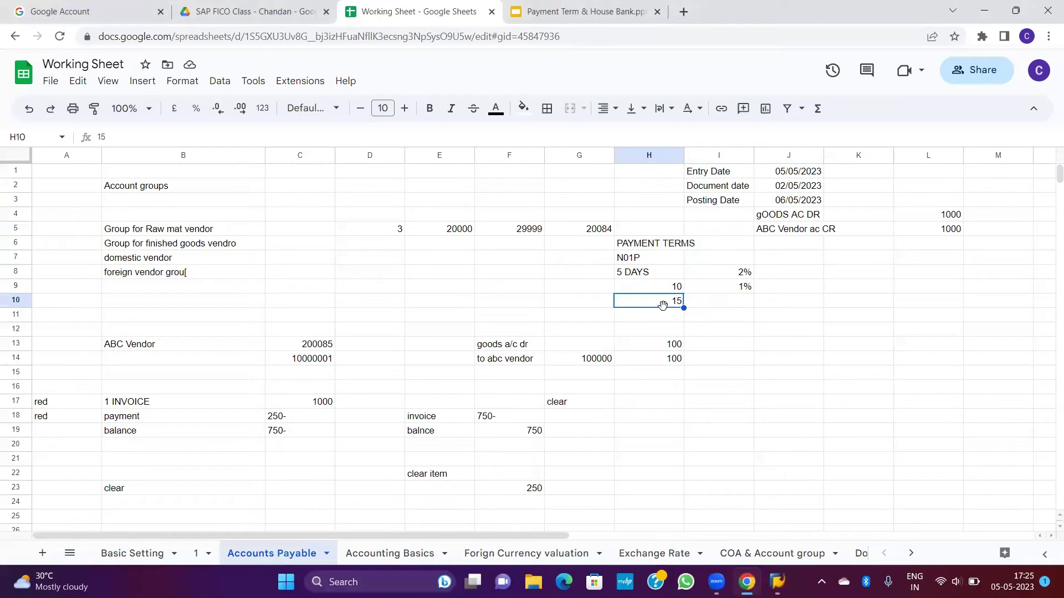
left_click(735, 308)
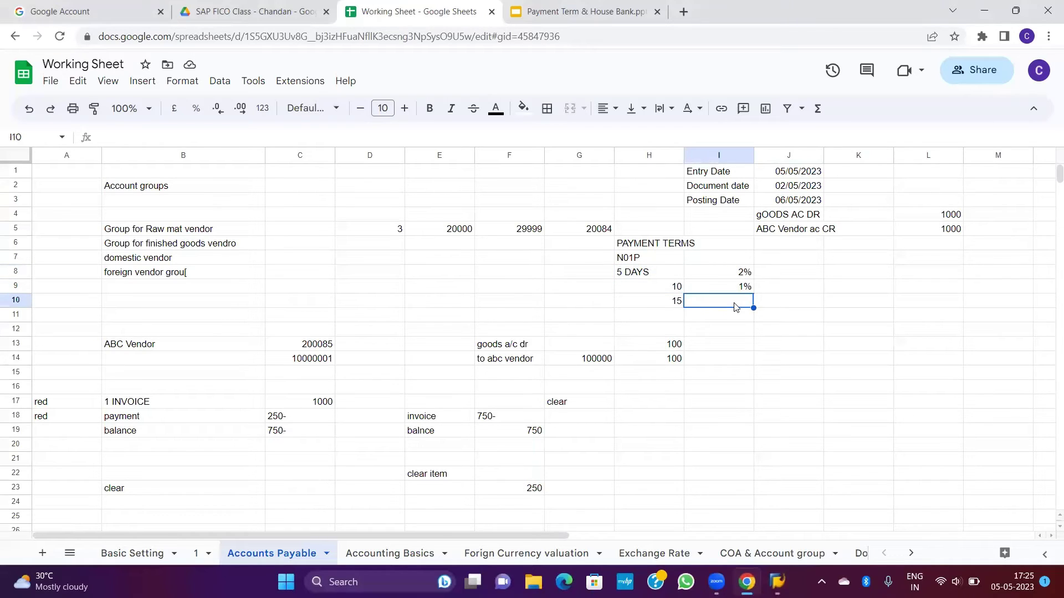
left_click(808, 233)
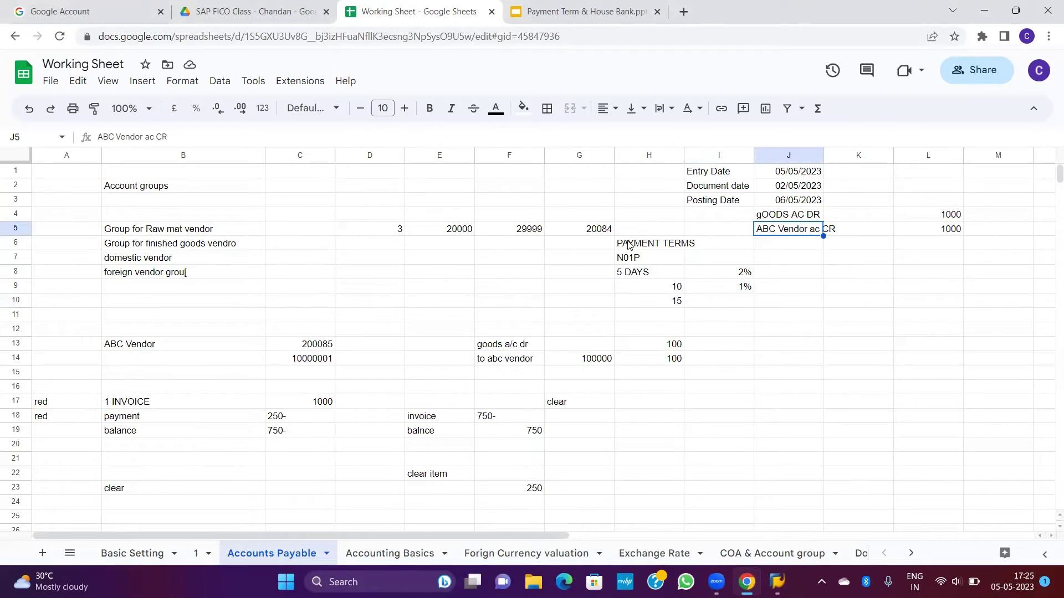
left_click_drag(624, 244, 717, 309)
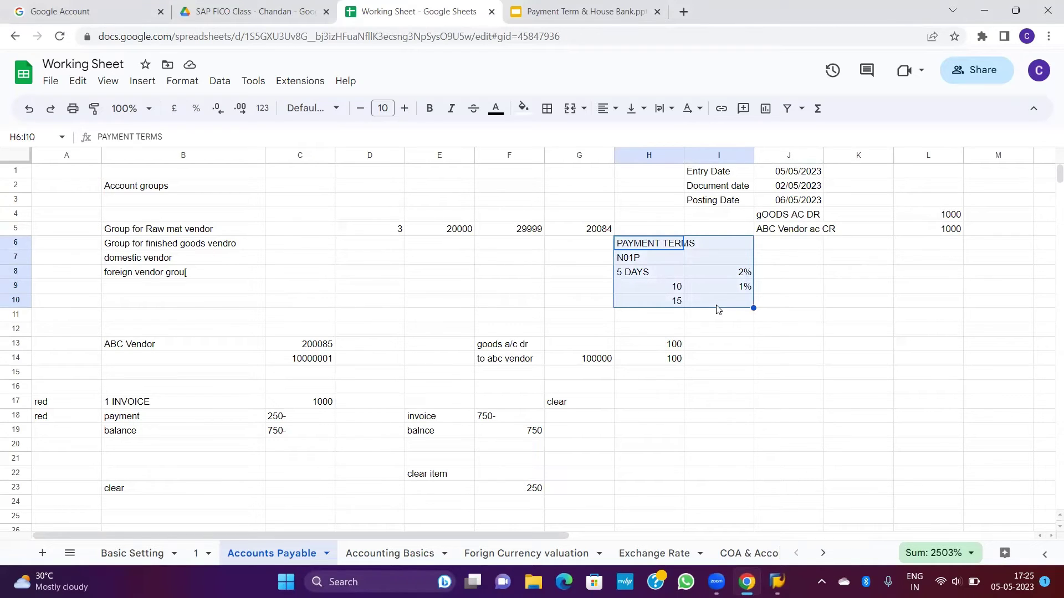
key("alt+Tab")
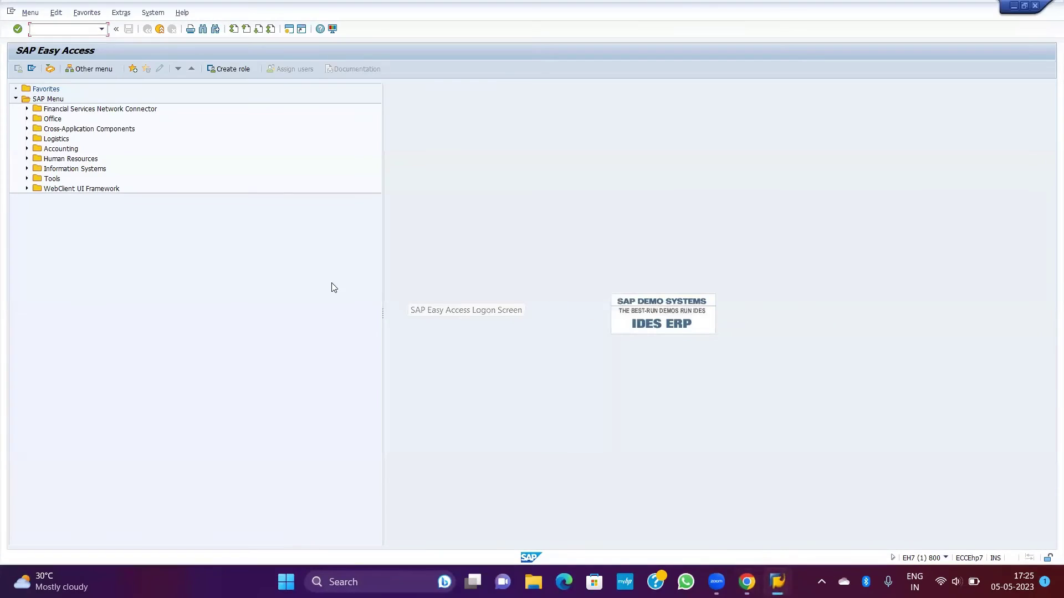
Step: Drill down through Accounting, Financial Accounting, Accounts Payable and Master Records to start FK02
double_click(62, 151)
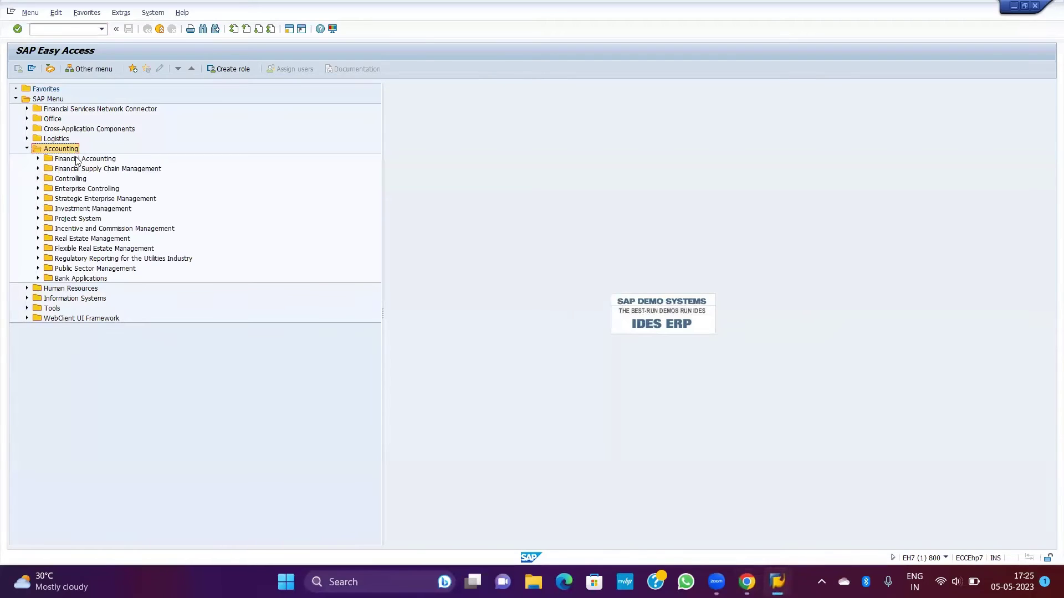
left_click(75, 159)
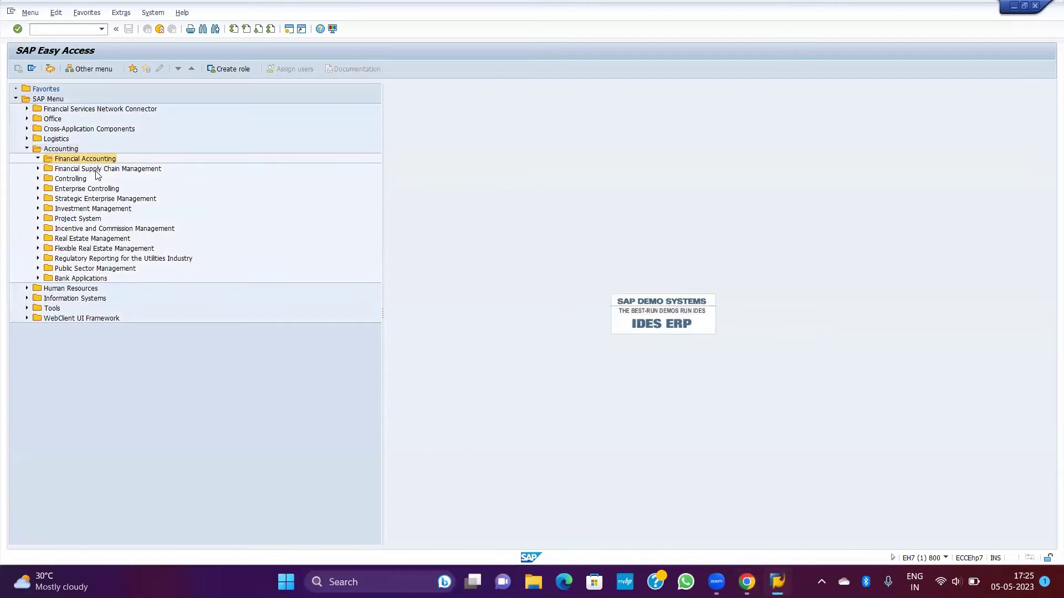
double_click(95, 189)
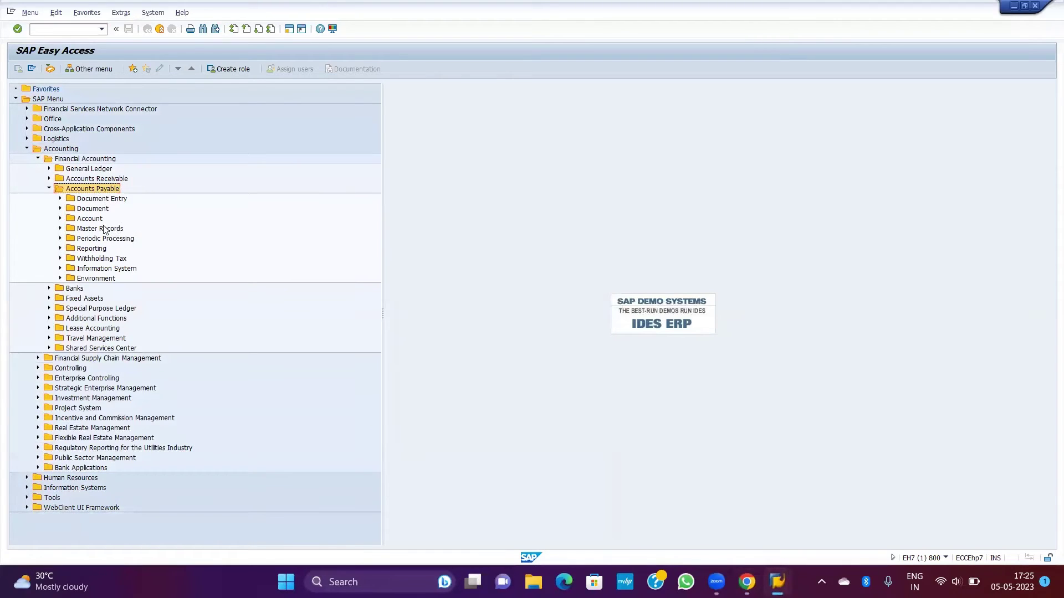
left_click(105, 229)
double_click(105, 228)
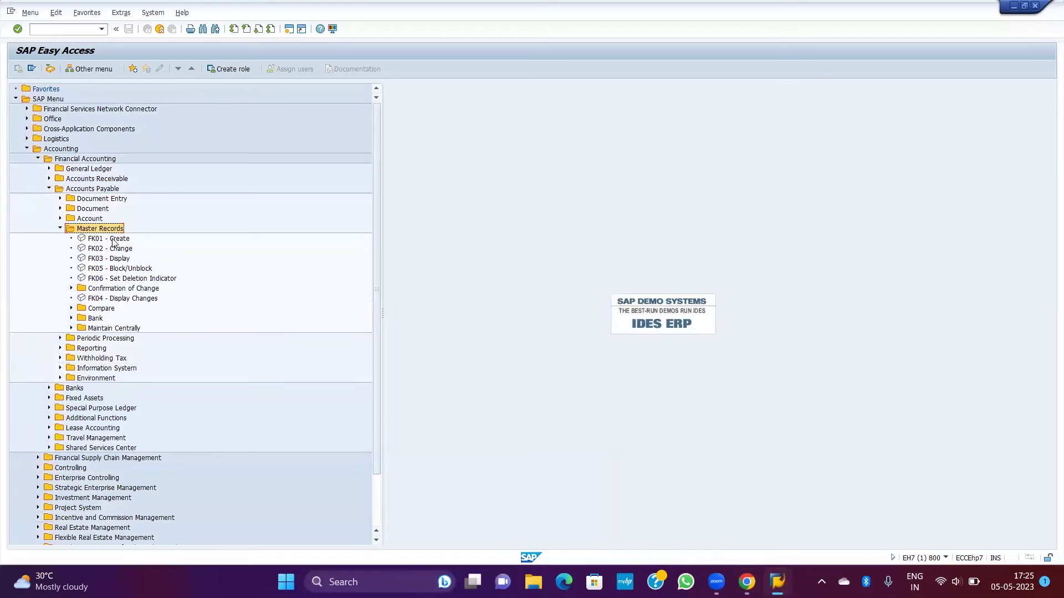
double_click(112, 250)
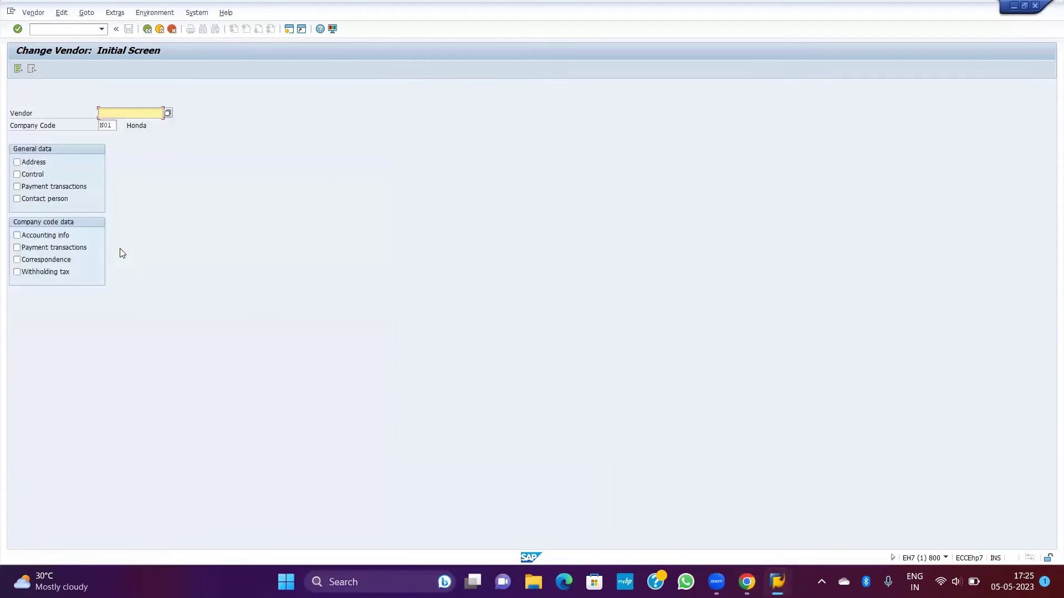
Step: Choose vendor 200085 from the history, select all data views and open the Address screen
key("BackSpace")
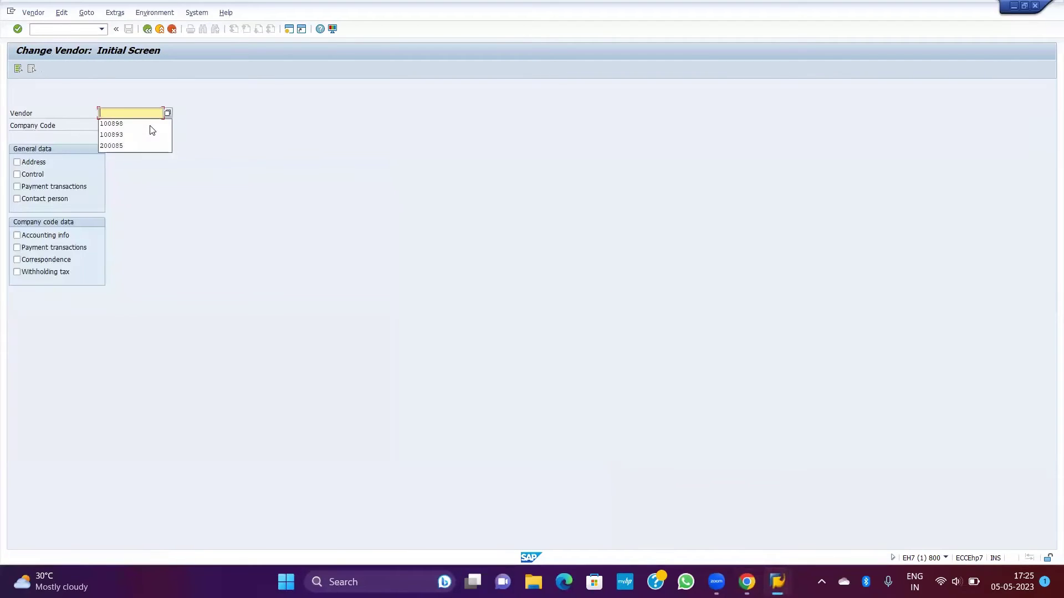
key("Down")
key("Return")
key("Tab")
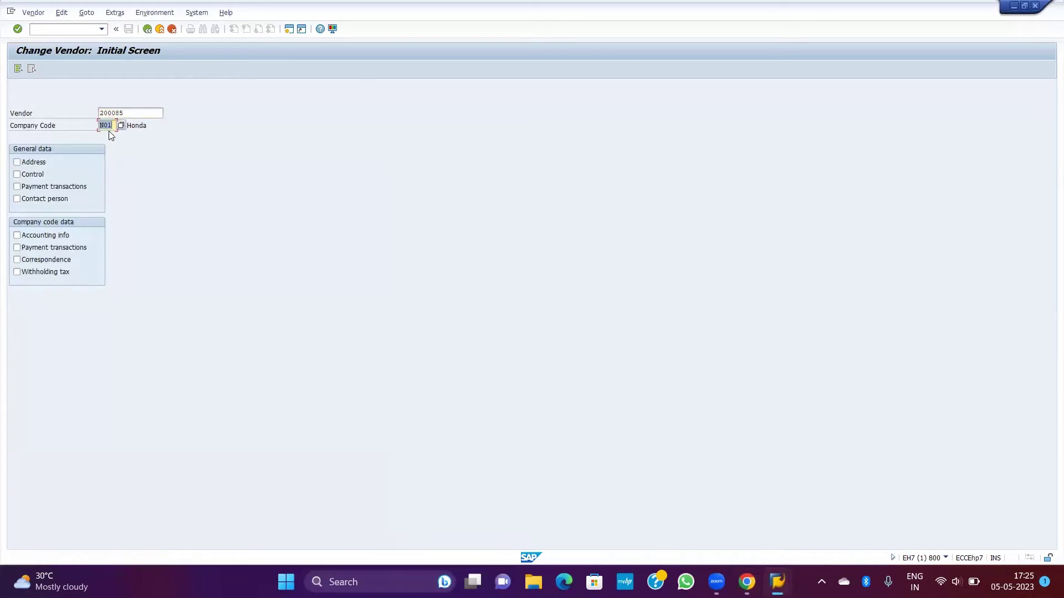
left_click(143, 111)
left_click(19, 69)
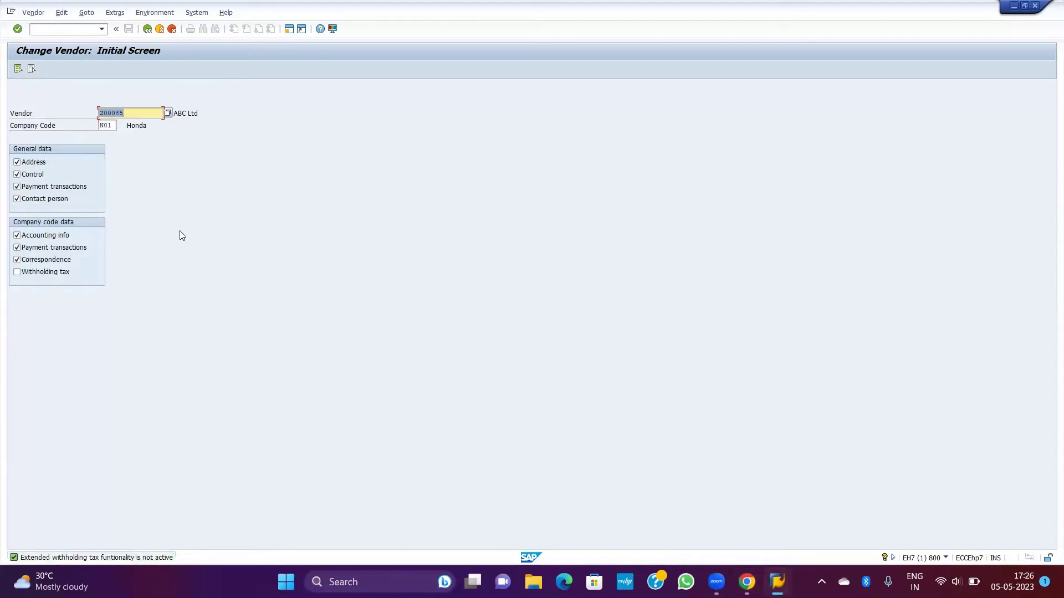
key("Return")
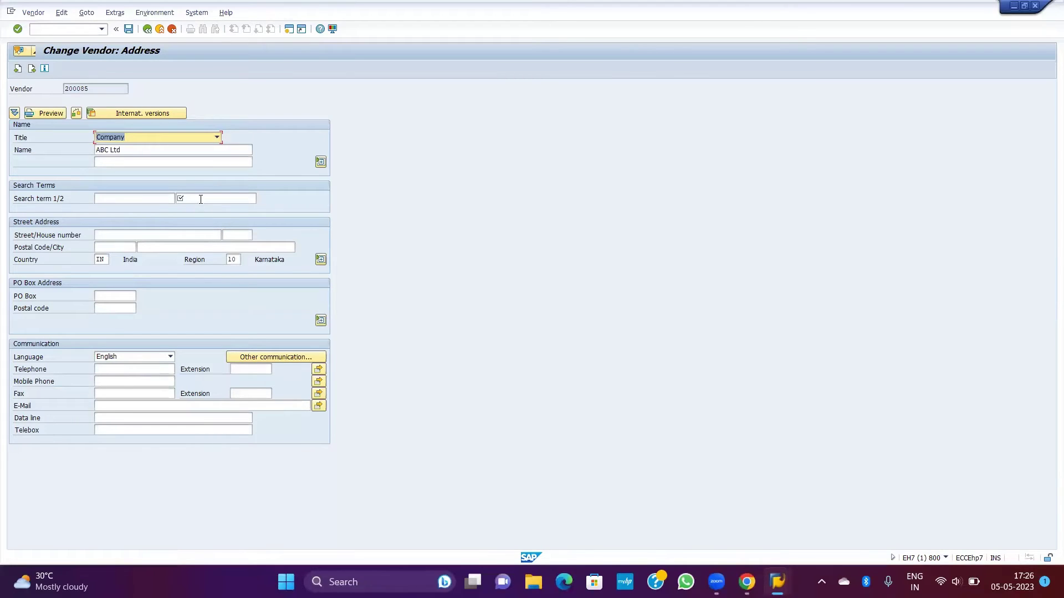
Step: Enter ABC as Search term 2, then advance through Control, Payment transactions and Contact persons to Accounting information
left_click(201, 200)
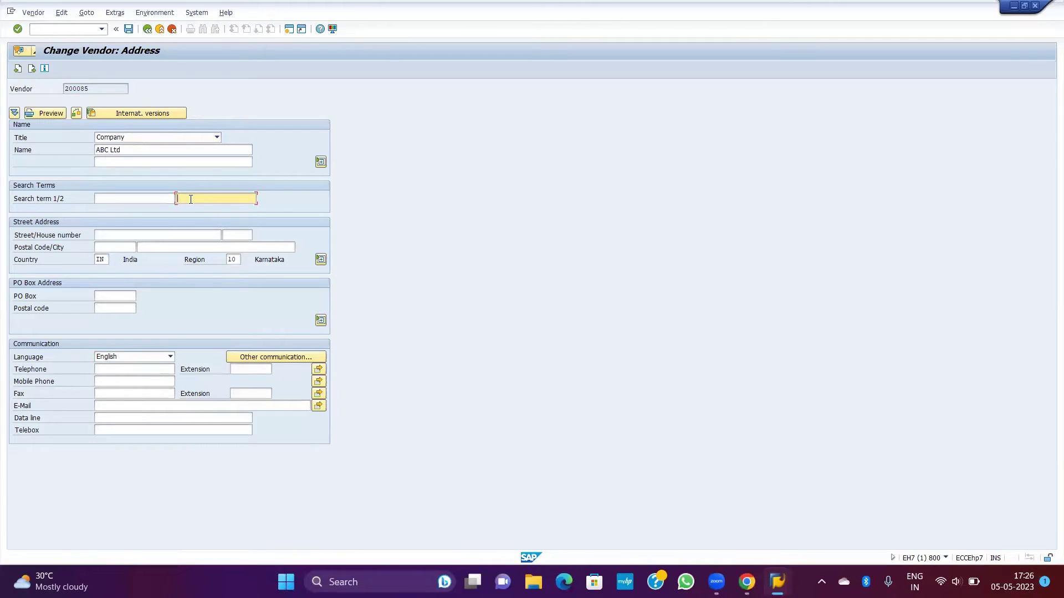
type("ABC")
key("Return")
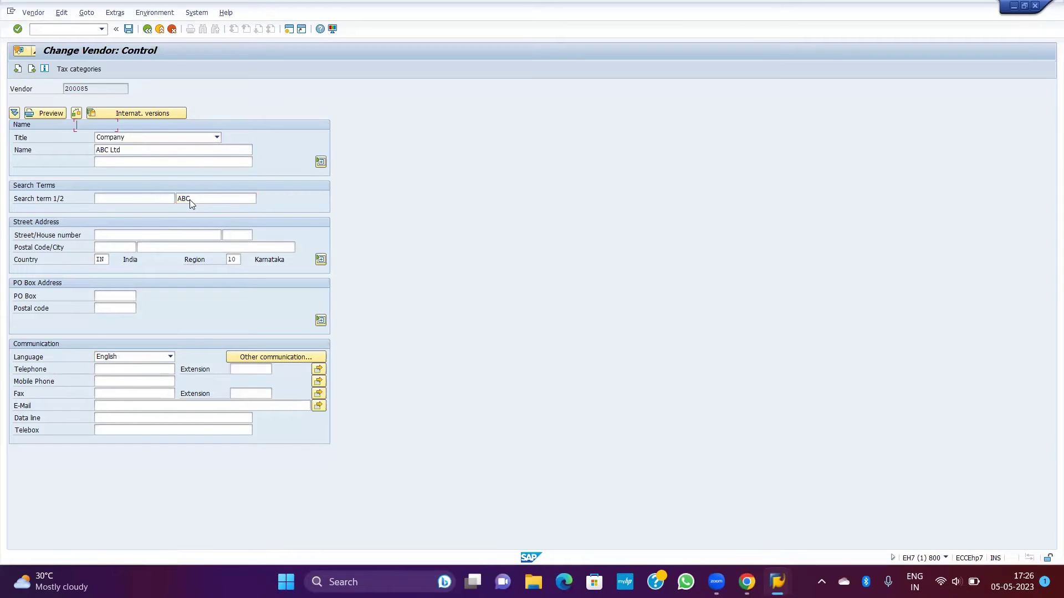
key("Return")
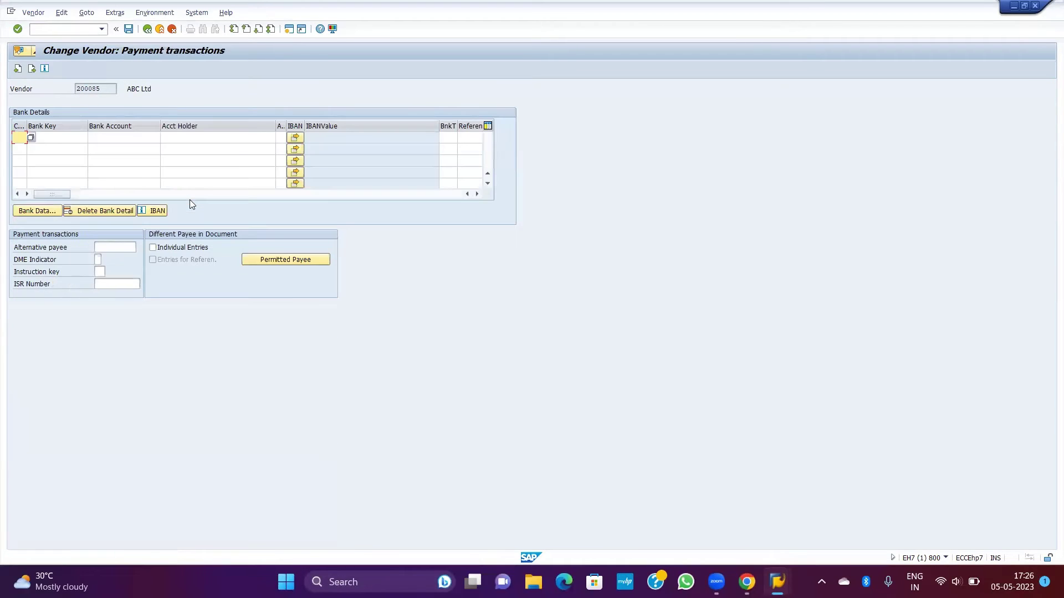
key("Return")
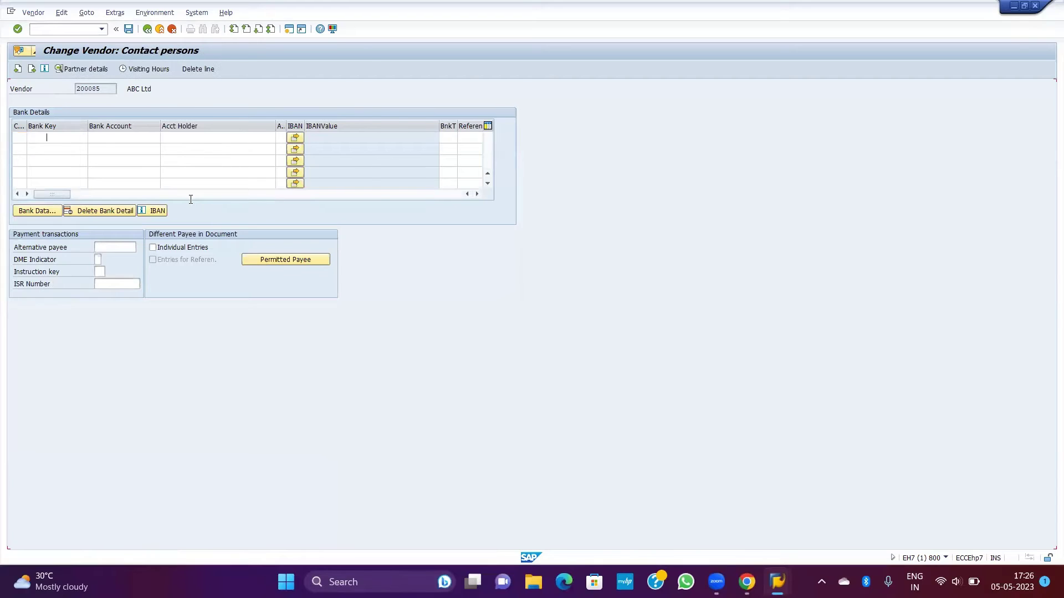
key("Return")
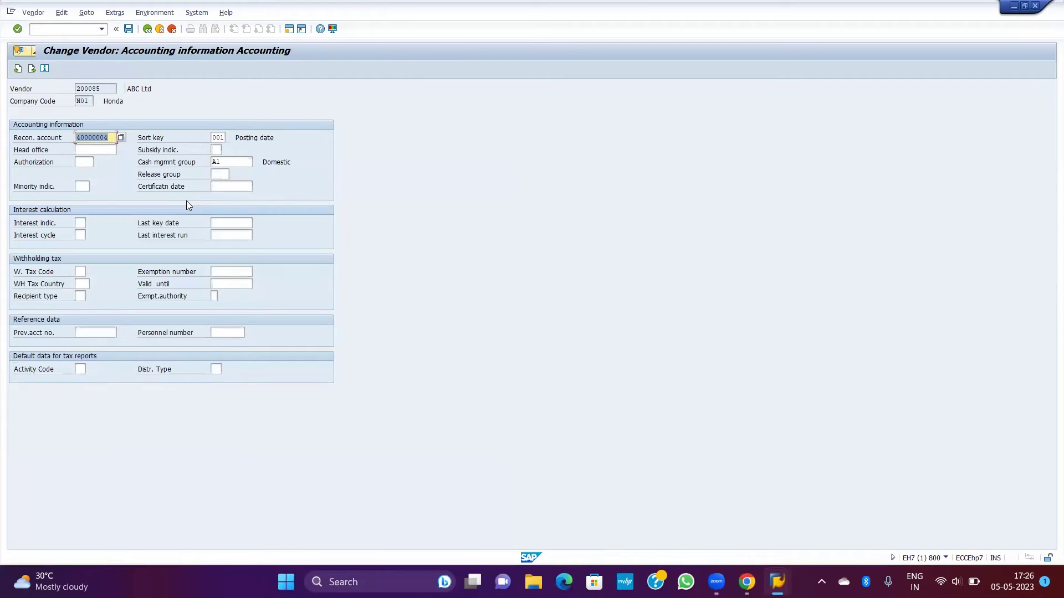
left_click(86, 101)
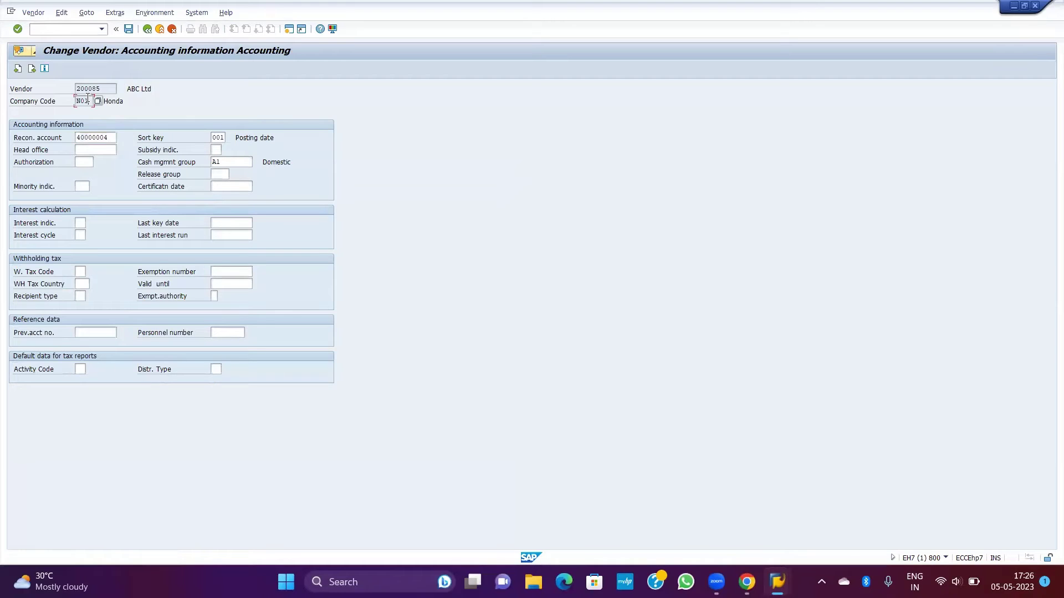
Step: Replace payment terms 0001 with N01P on the company code payment transactions screen
key("Return")
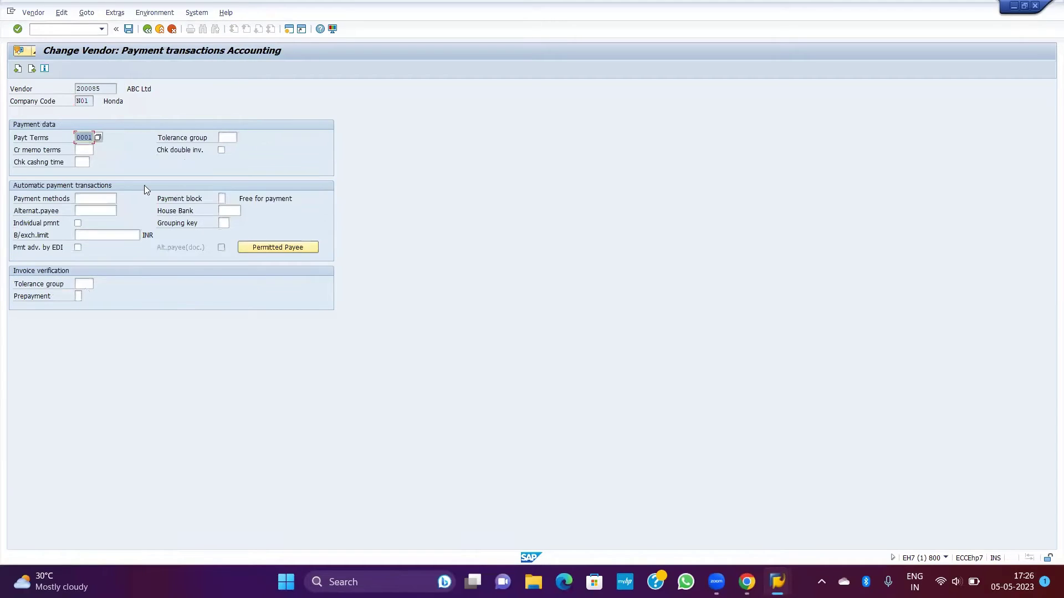
left_click(39, 142)
double_click(92, 139)
key("Return")
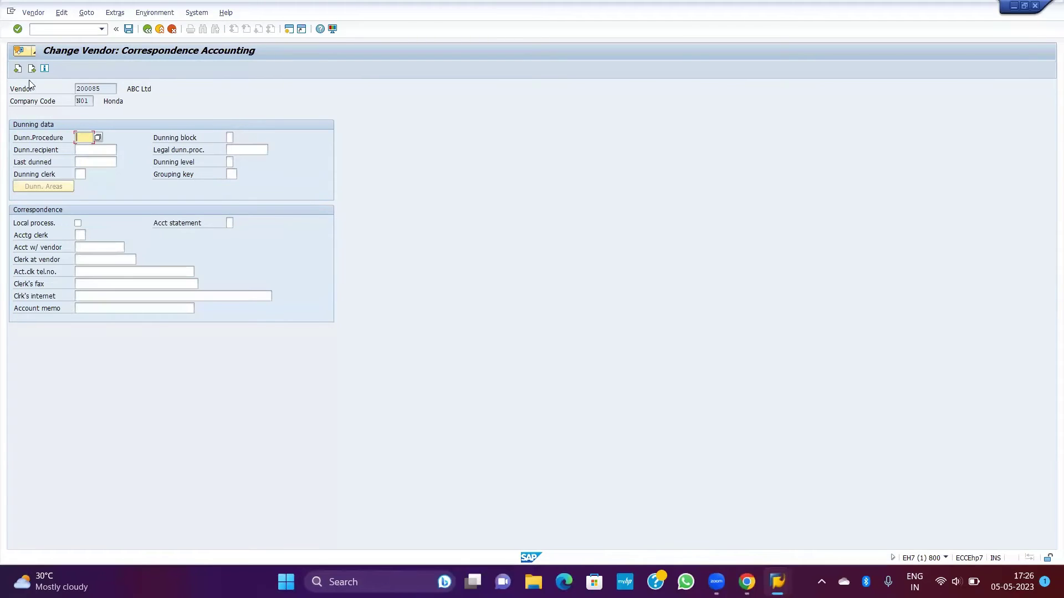
Step: Go back and verify the vendor's payment terms now read N01P
left_click(18, 68)
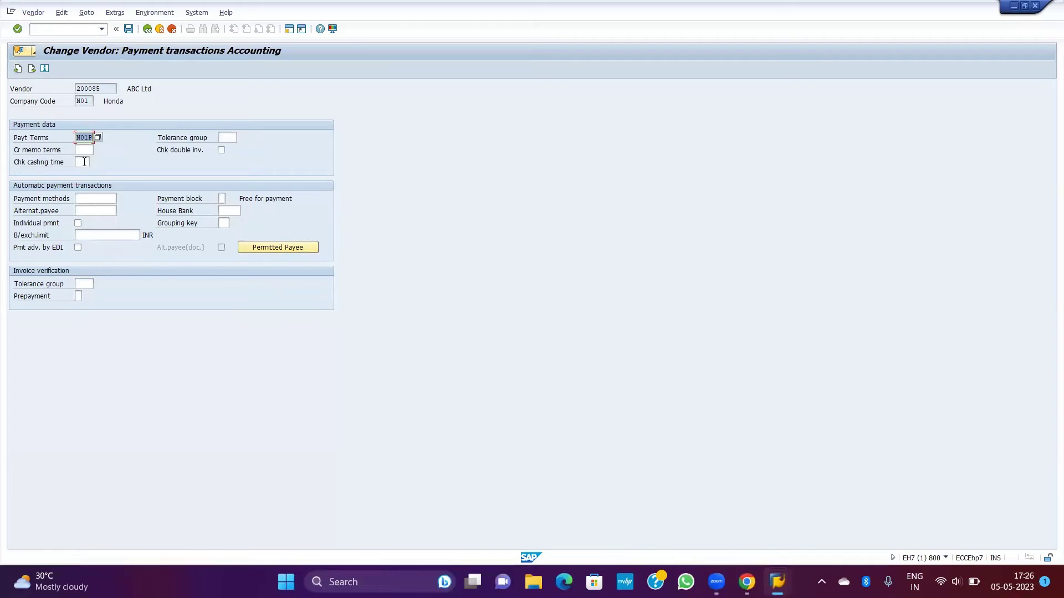
left_click(82, 162)
left_click(87, 137)
left_click(88, 87)
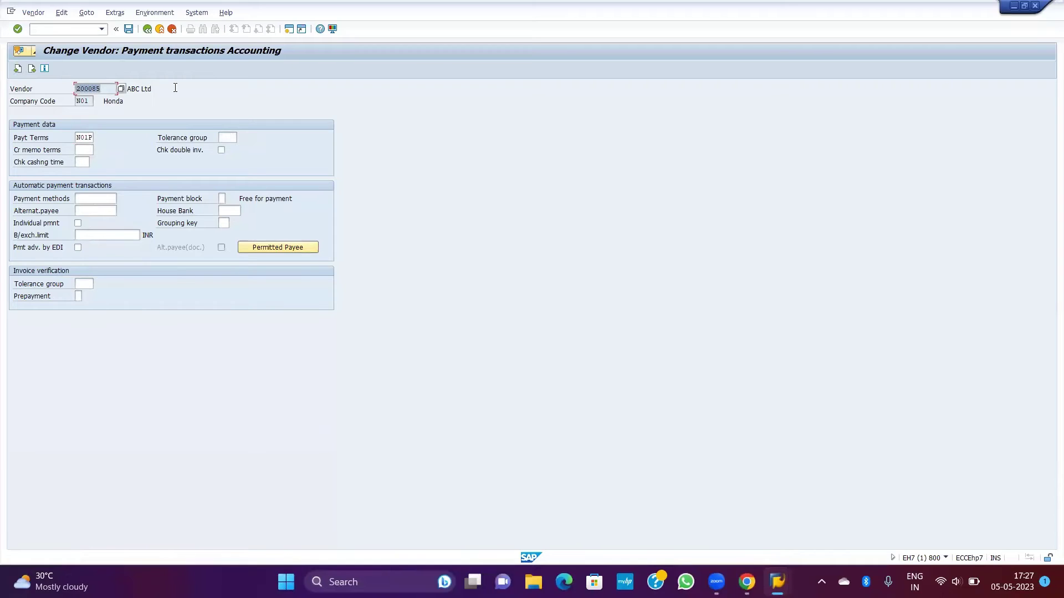
left_click(173, 87)
left_click(85, 137)
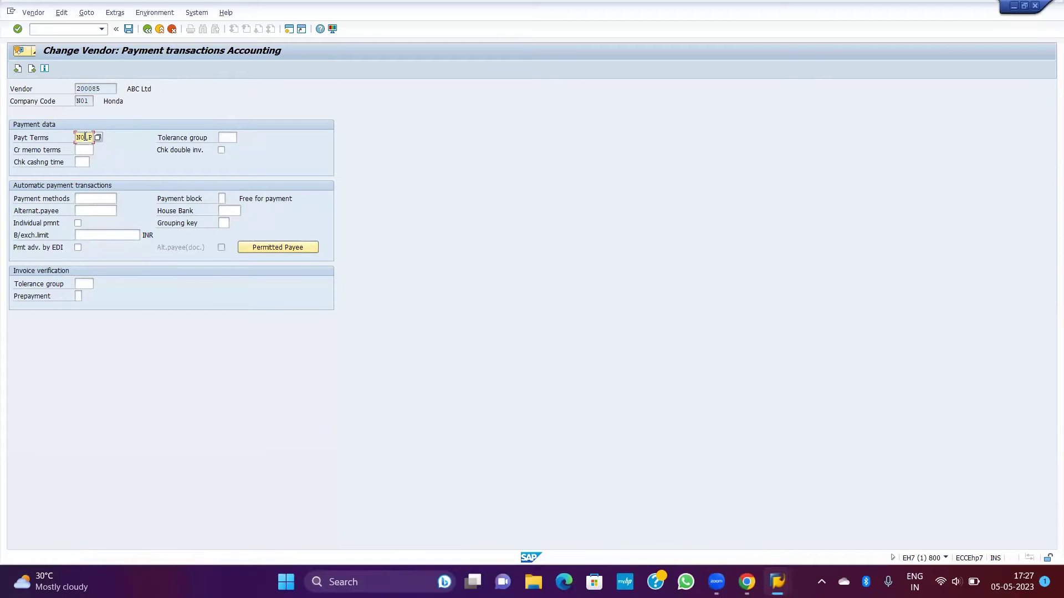
left_click(162, 87)
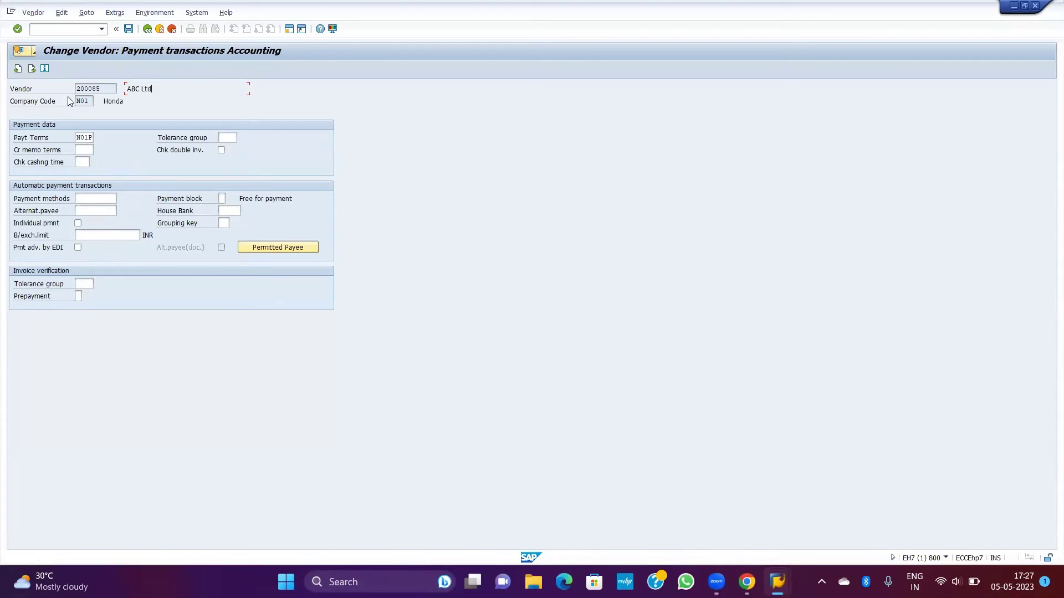
Step: Save vendor 200085's payment-terms change and return to SAP Easy Access with /N
left_click(128, 31)
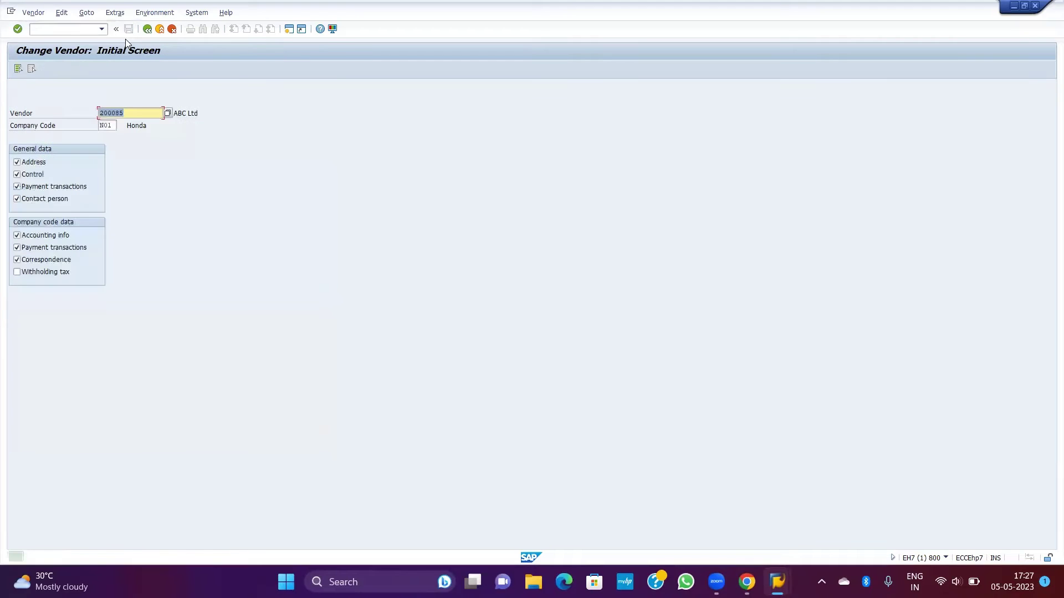
key("ctrl+slash")
type("/")
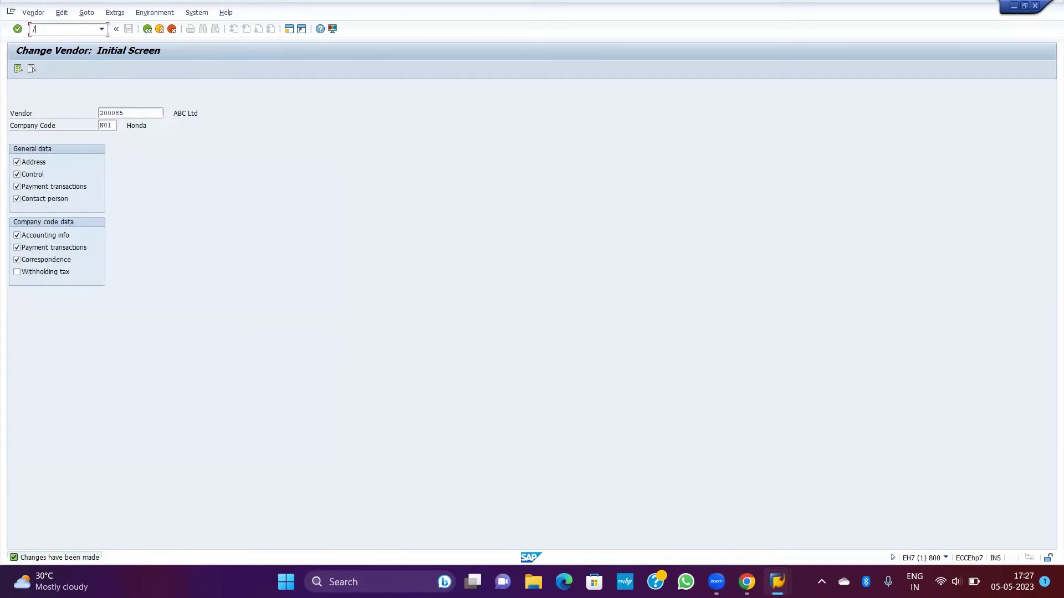
type("N")
key("Return")
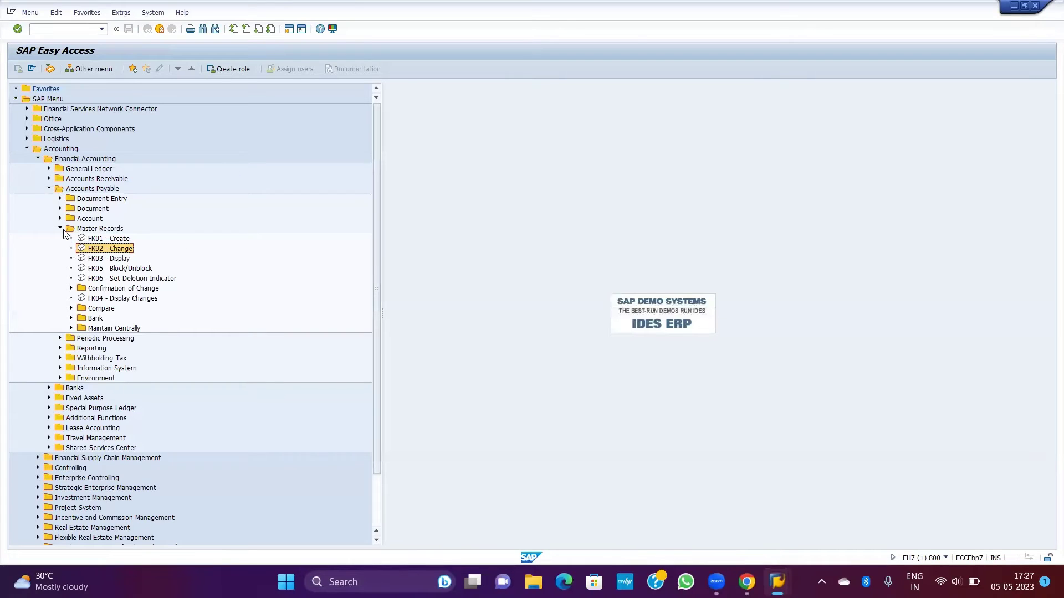
Step: Start FB60 vendor invoice entry from Accounts Payable > Document Entry
left_click(61, 229)
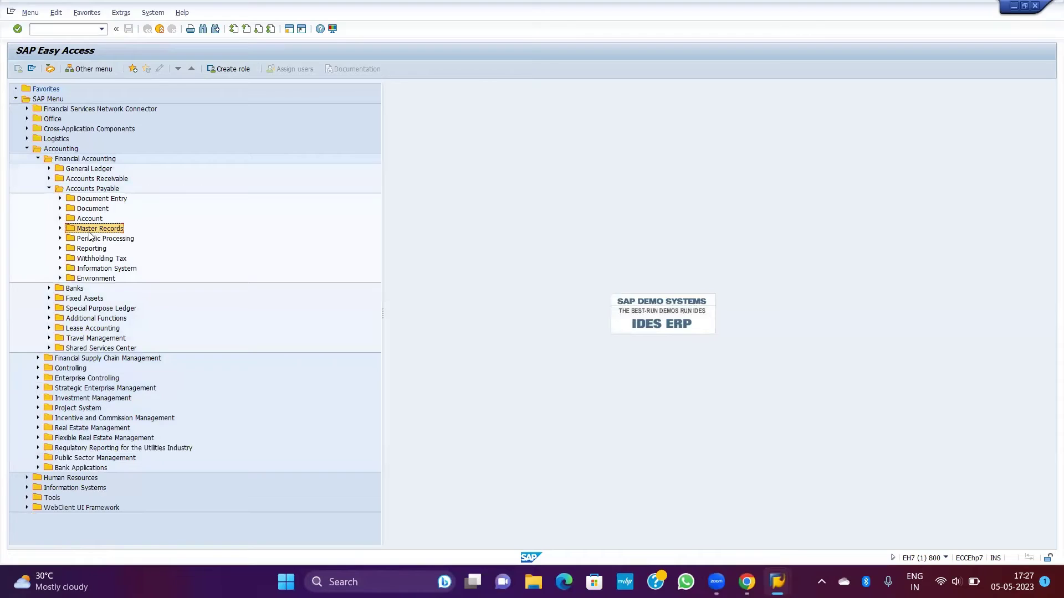
left_click(92, 201)
left_click(60, 199)
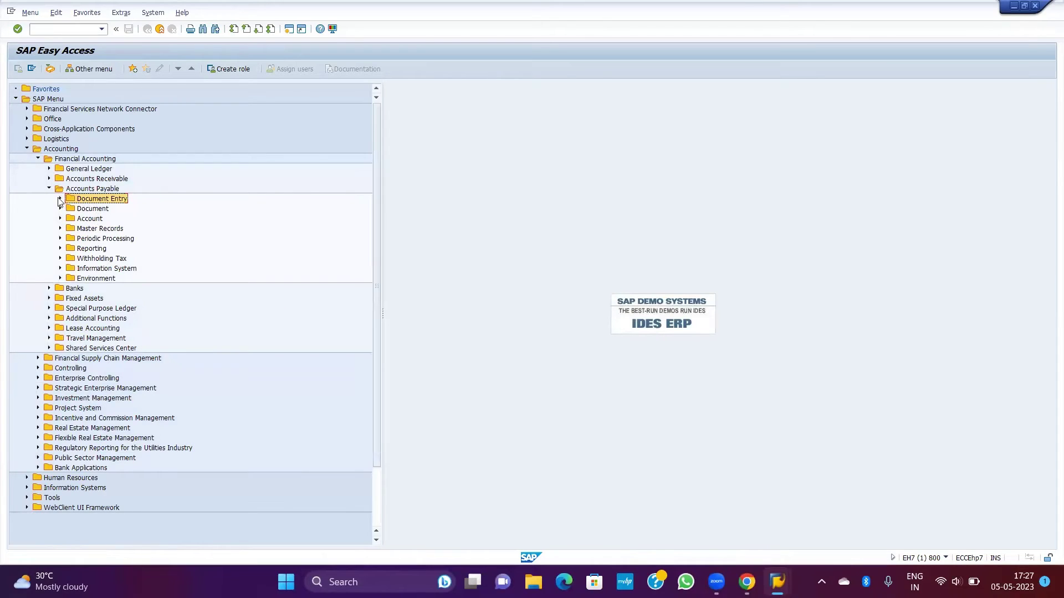
left_click(120, 211)
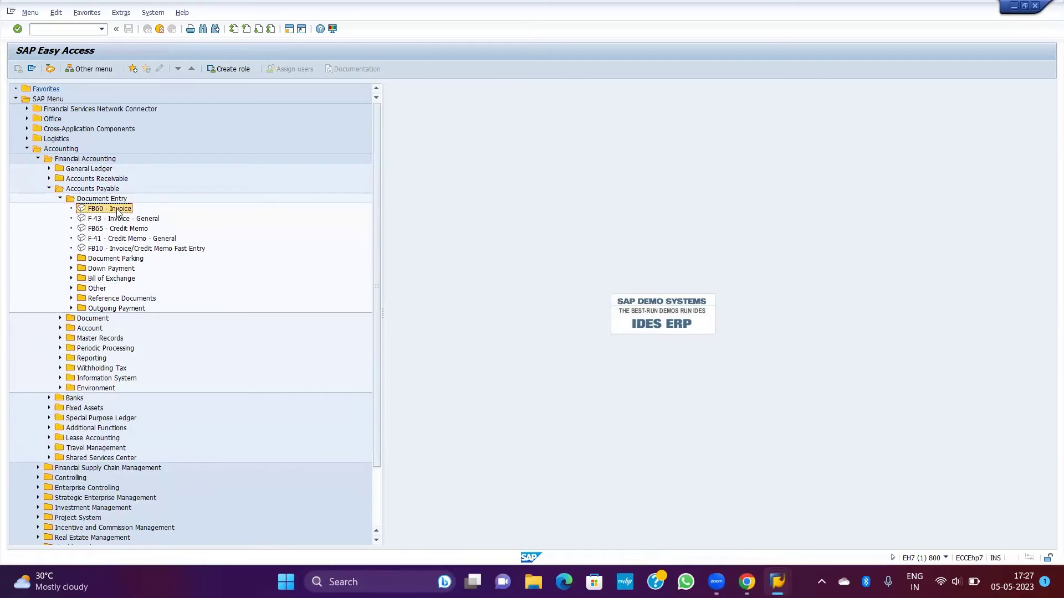
double_click(127, 210)
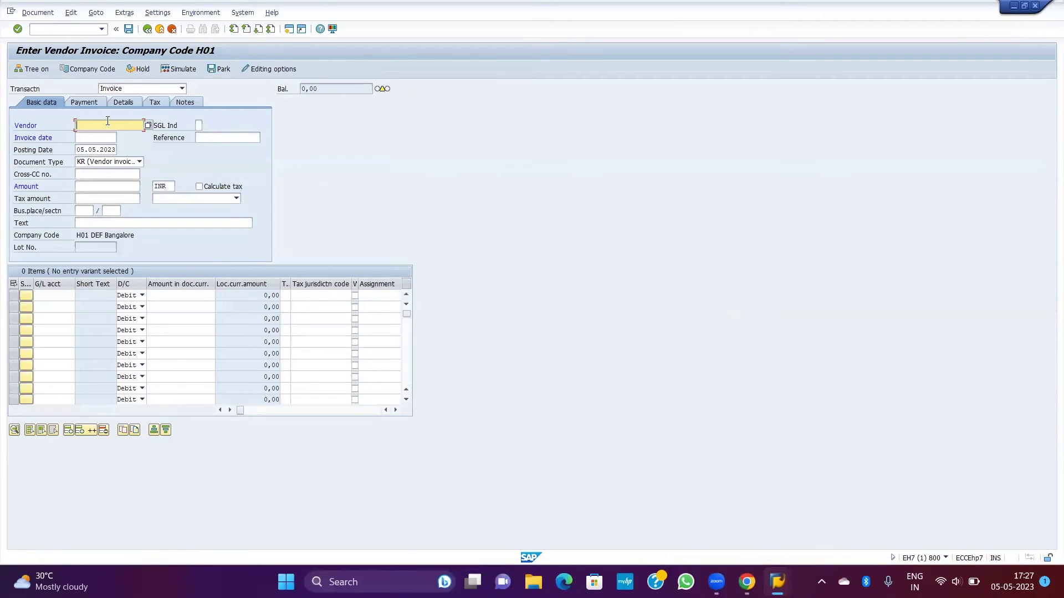
Step: Enter vendor 200085, invoice date 02.05.2023 and reference TEST1
left_click(107, 121)
key("Down")
key("Down")
key("Return")
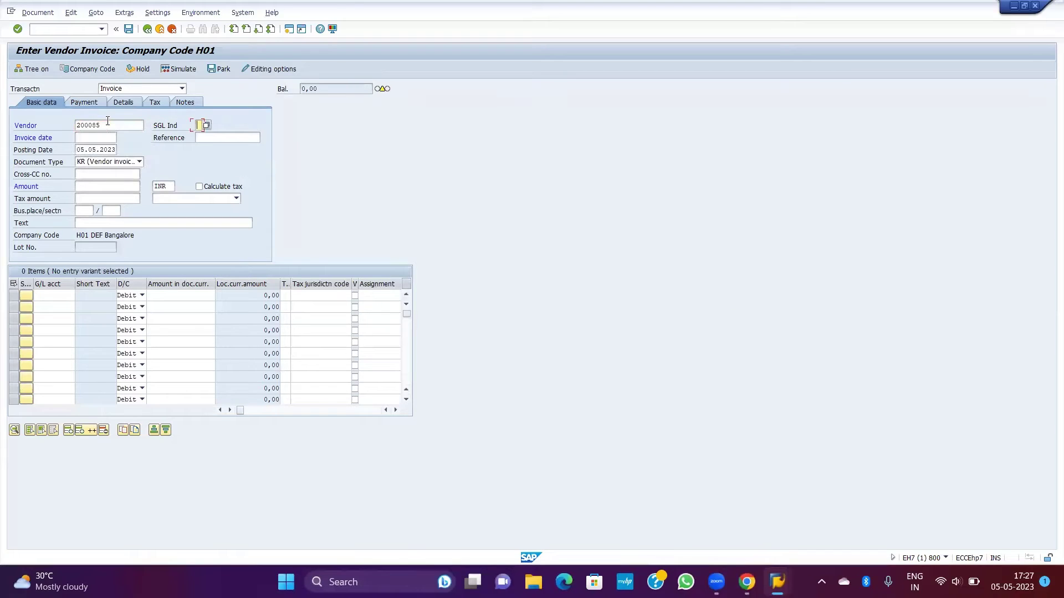
key("Tab")
key("Tab")
type("02.05.2023")
key("Tab")
type("TES")
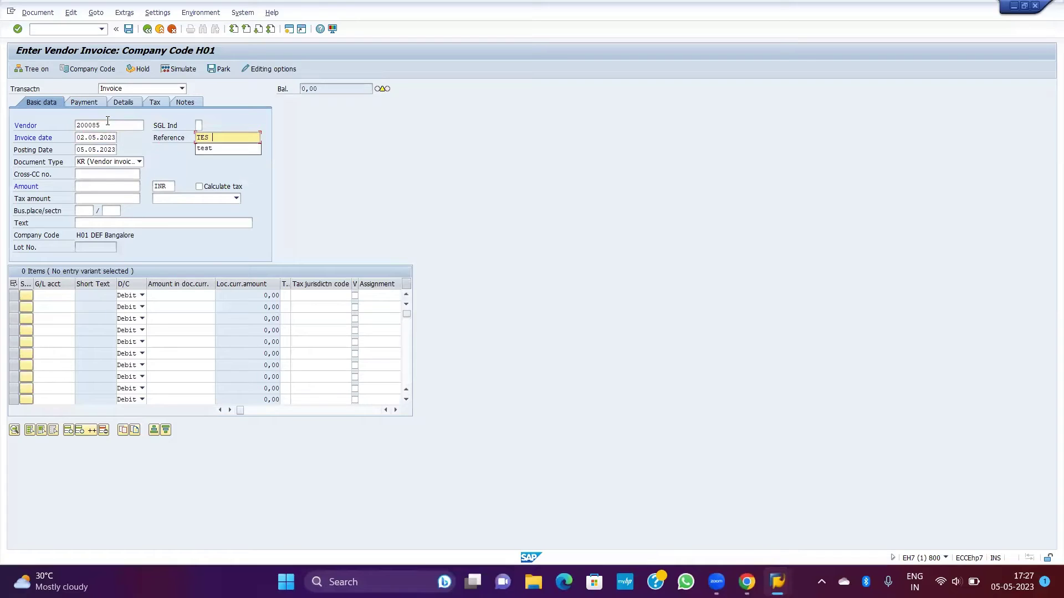
key("Tab")
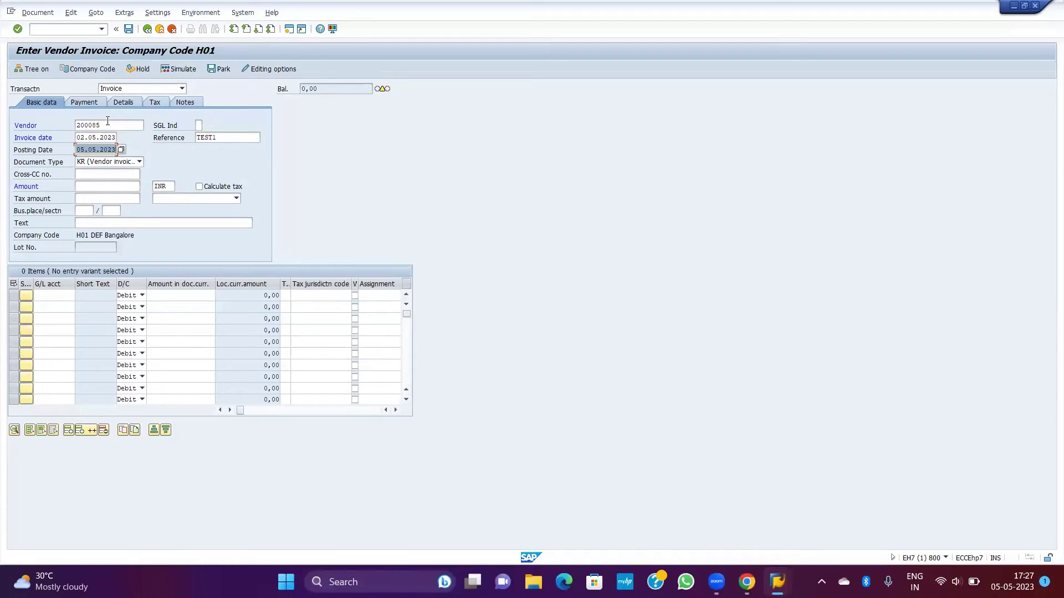
Step: Enter posting date 06.05.2023 and amount 1000; after the H01 vendor error, change company code
key("Left")
key("Left")
key("BackSpace")
type("6")
key("Tab")
key("Tab")
key("Tab")
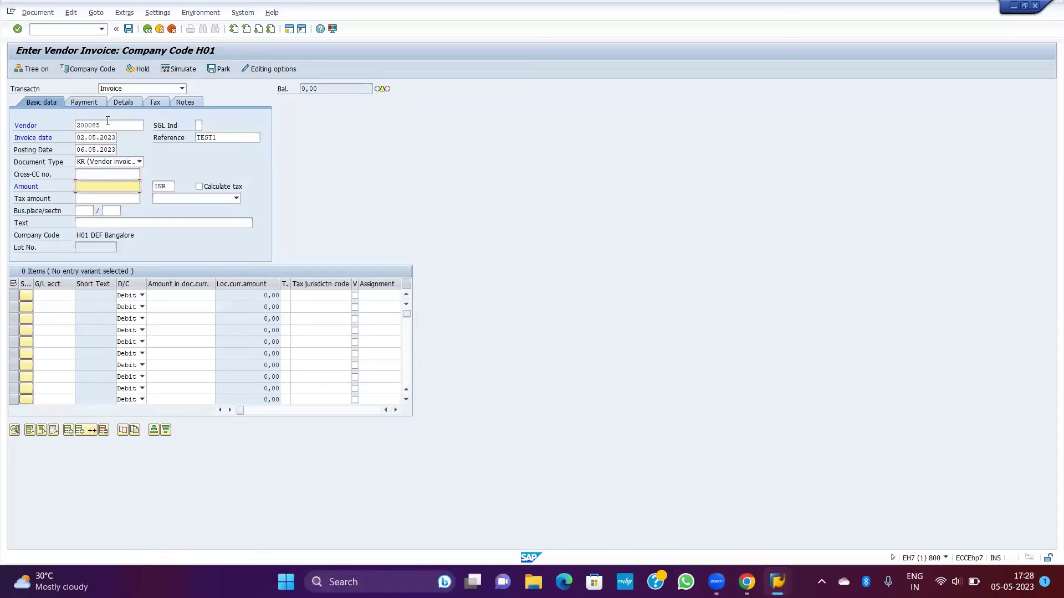
type("1000")
key("Return")
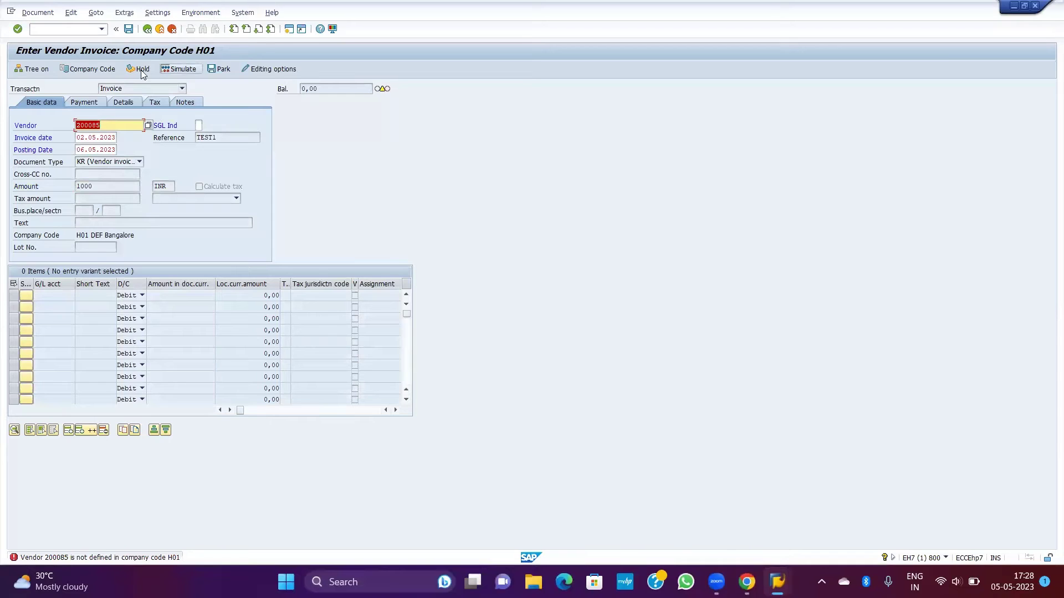
left_click(102, 72)
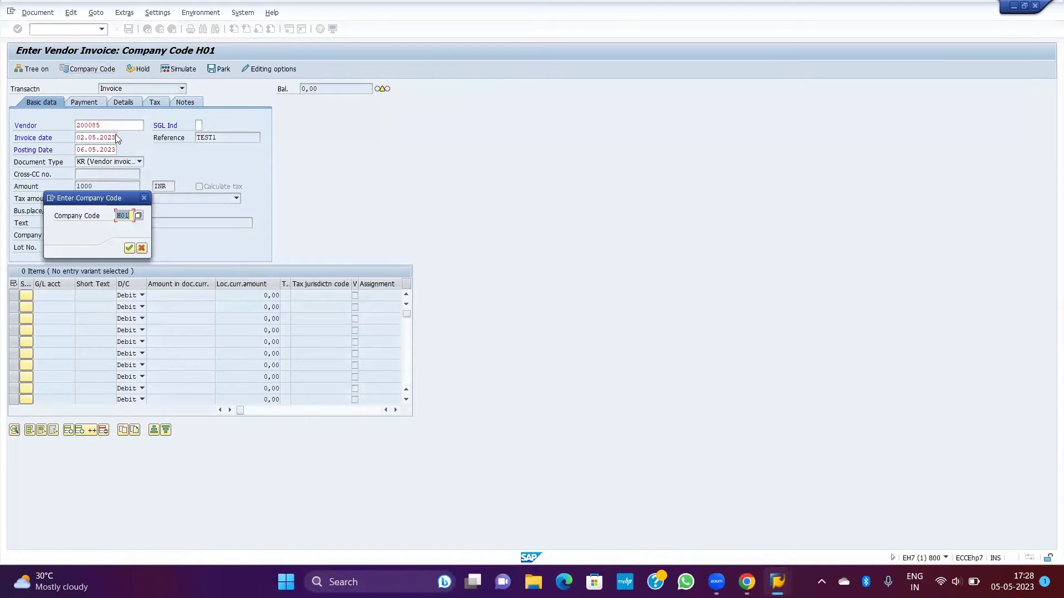
Step: Switch to company code N01 and re-enter vendor 200085, invoice date 02.05.2023, reference TEST1
type("N01")
key("Return")
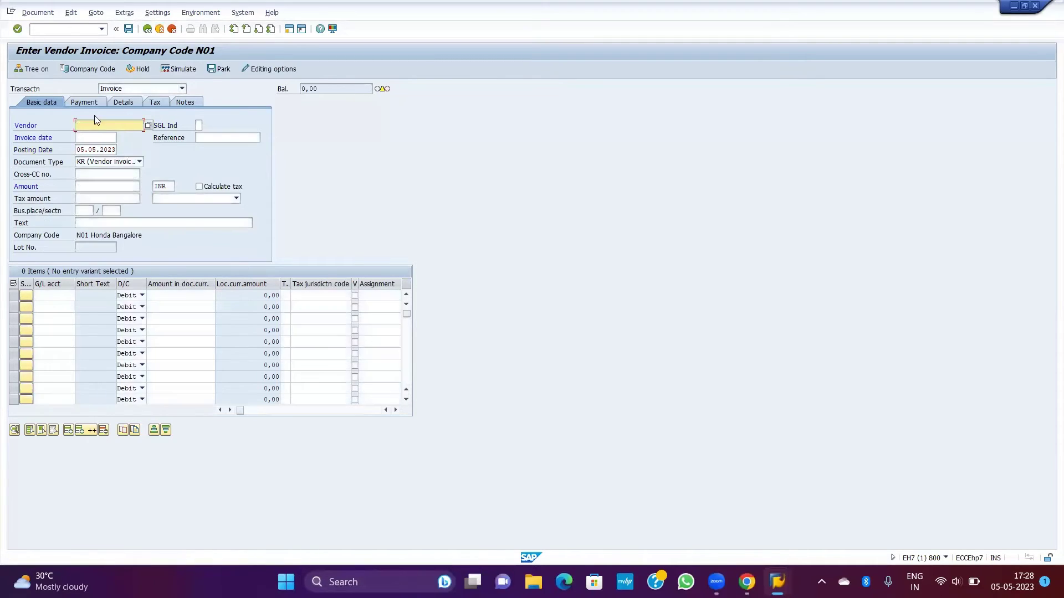
type("200085")
key("Tab")
type("02.05.2023")
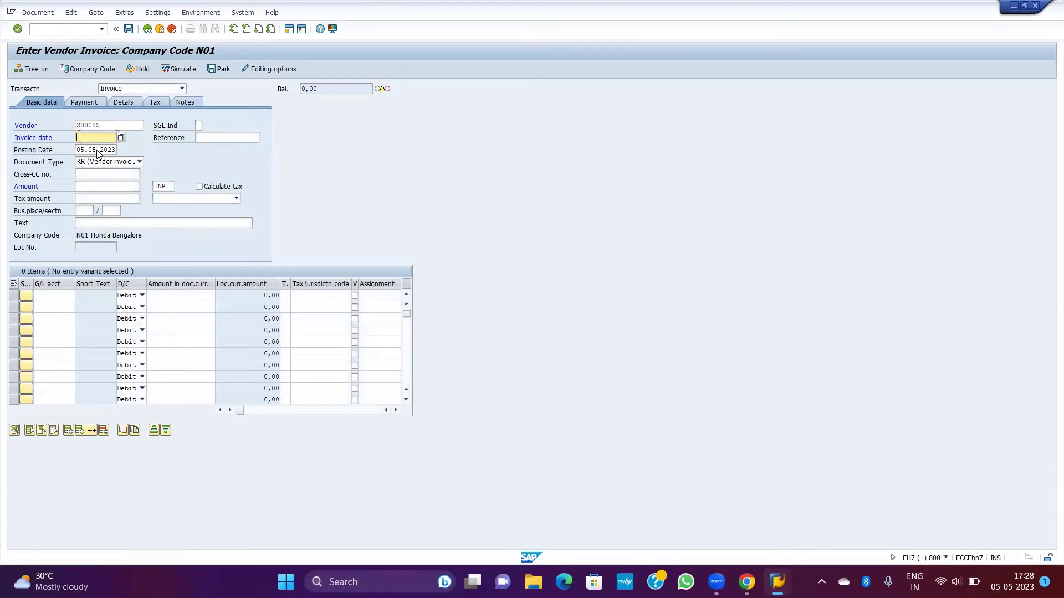
key("Tab")
Step: Re-enter posting date 06.05.2023 and amount 1000 for the N01 invoice header
key("Tab")
key("shift+Tab")
type("TEST1")
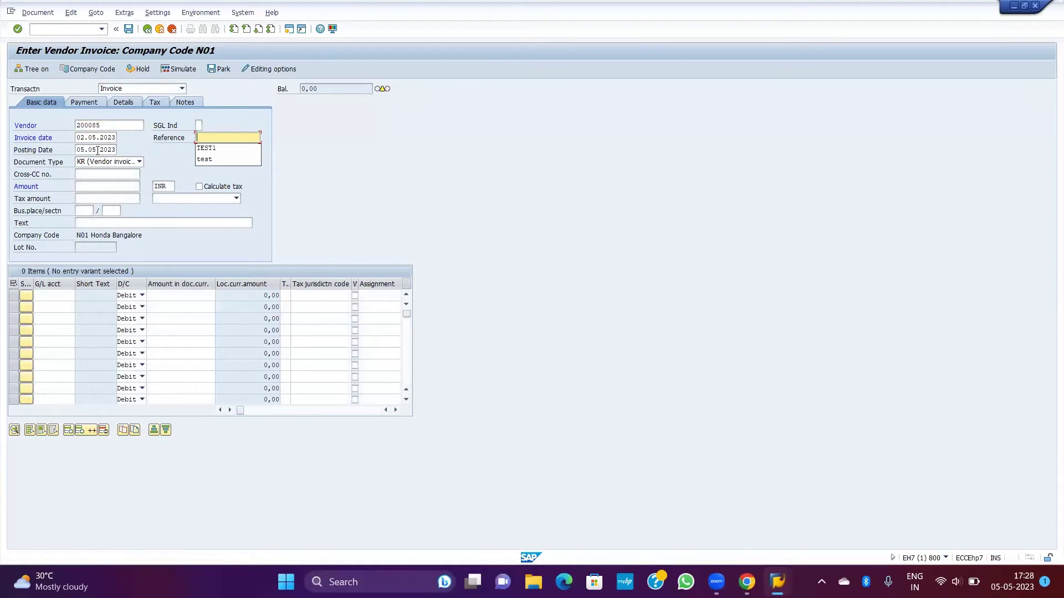
key("Down")
key("Tab")
type("06.05.2023")
key("Tab")
key("Tab")
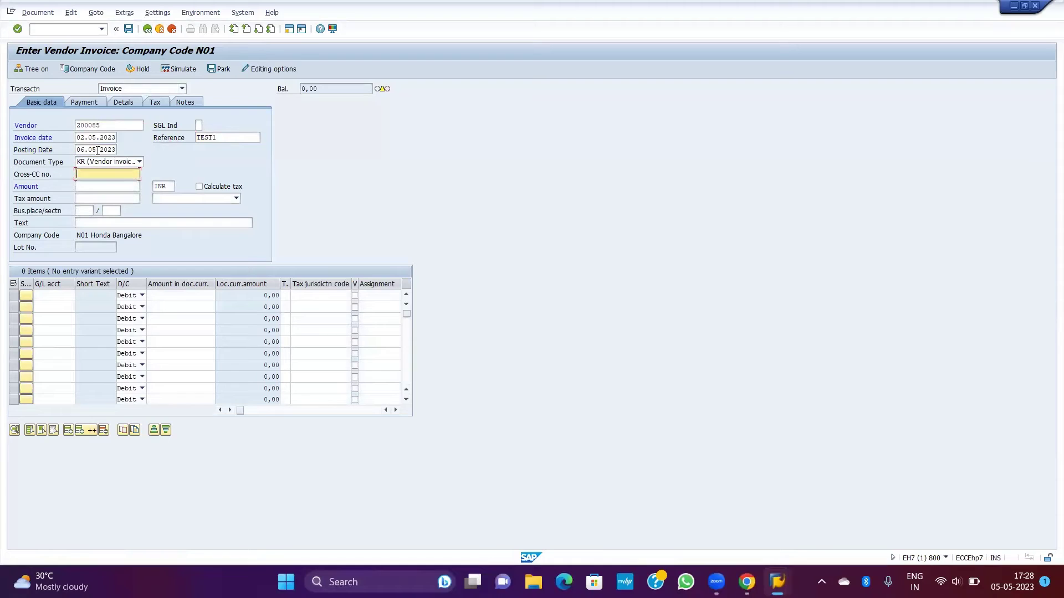
key("Tab")
key("Down")
key("Return")
key("Return")
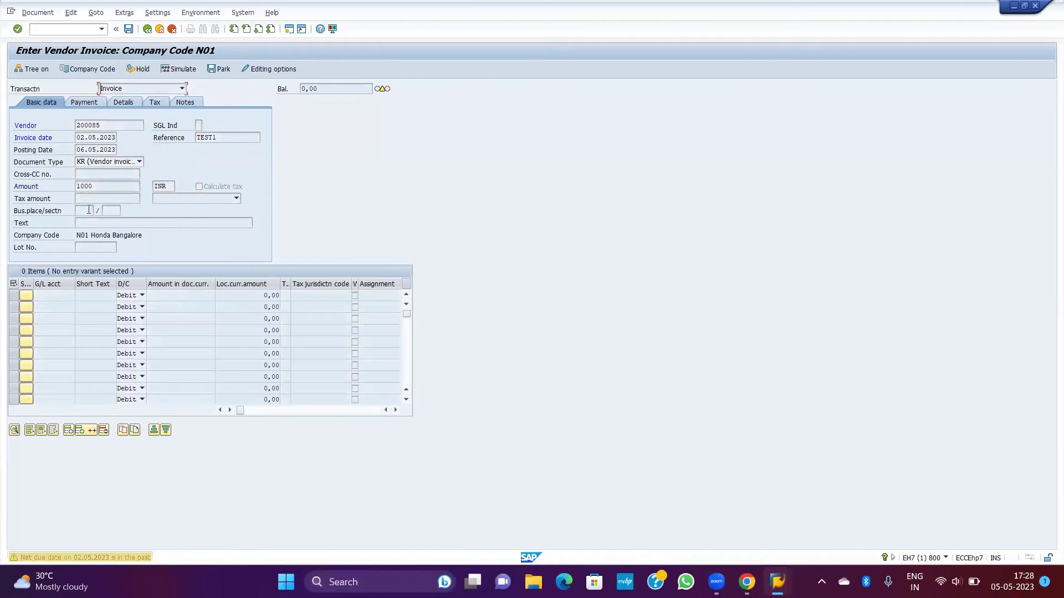
key("Return")
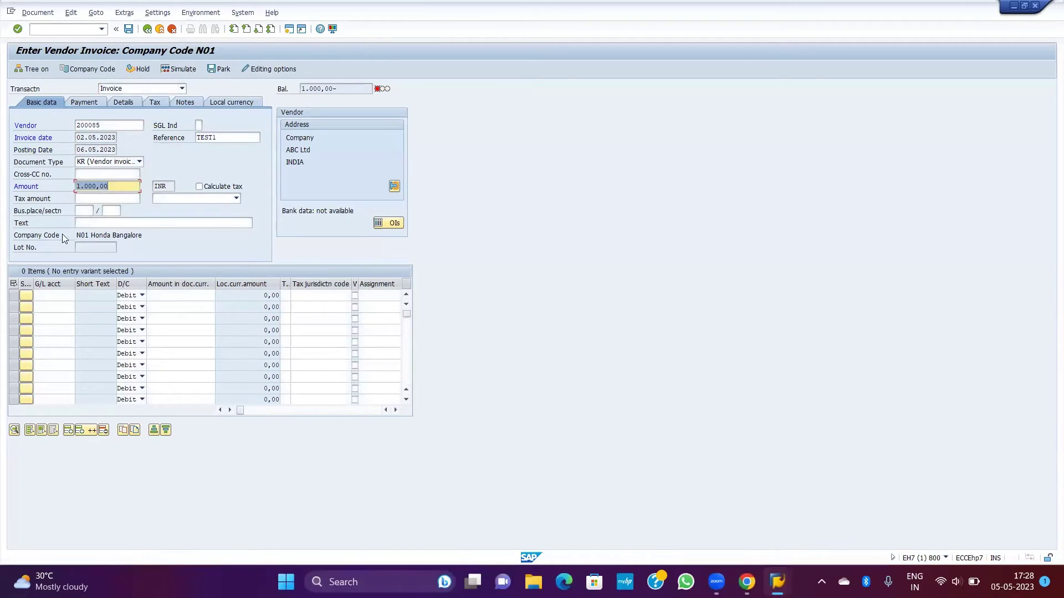
Step: Add a 1.000 debit line to G/L account 70000001 Audit fees
left_click(48, 298)
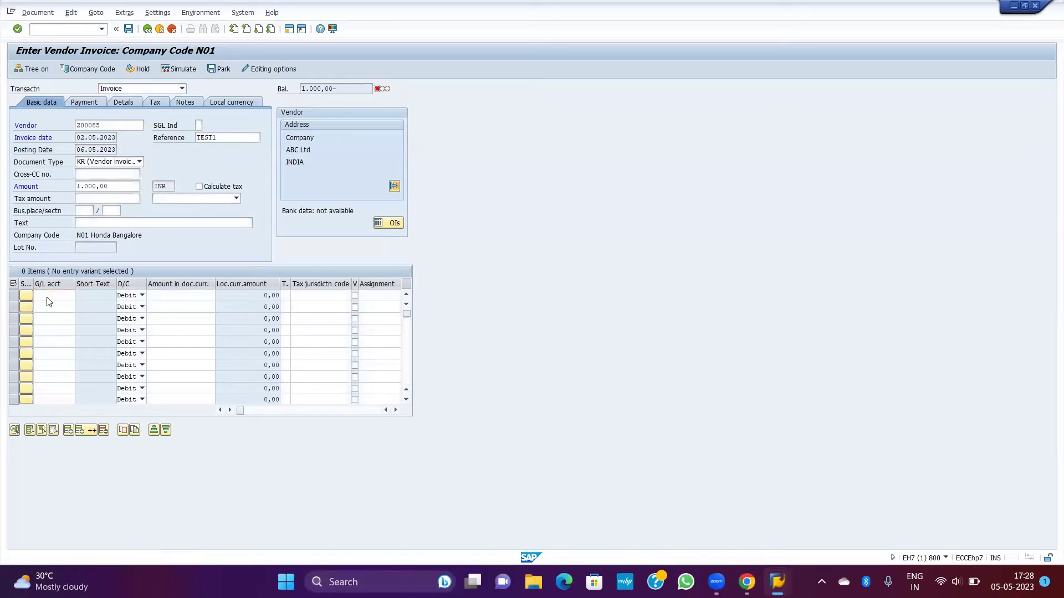
key("F4")
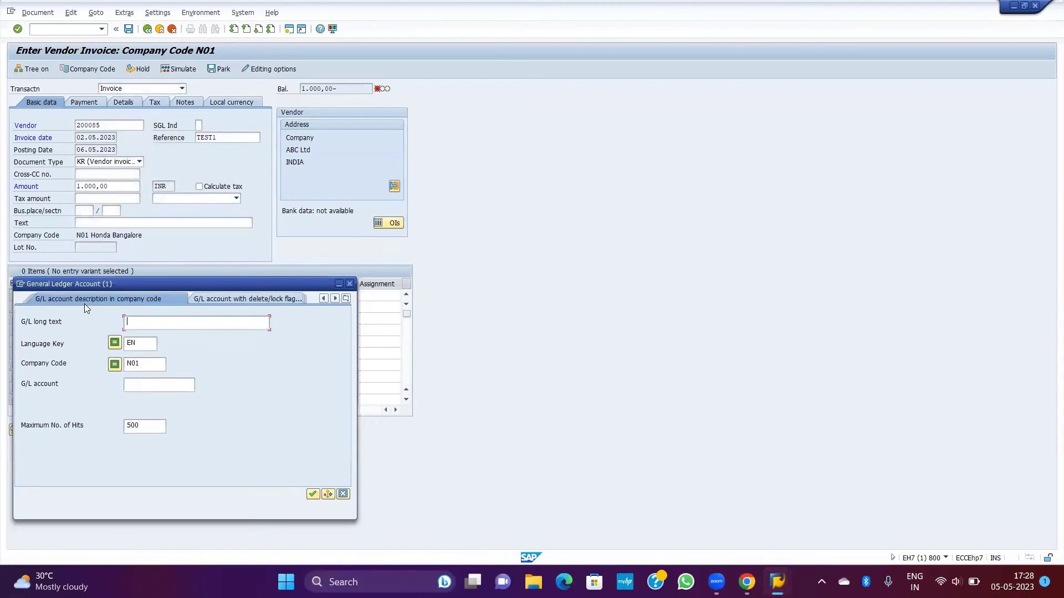
key("Return")
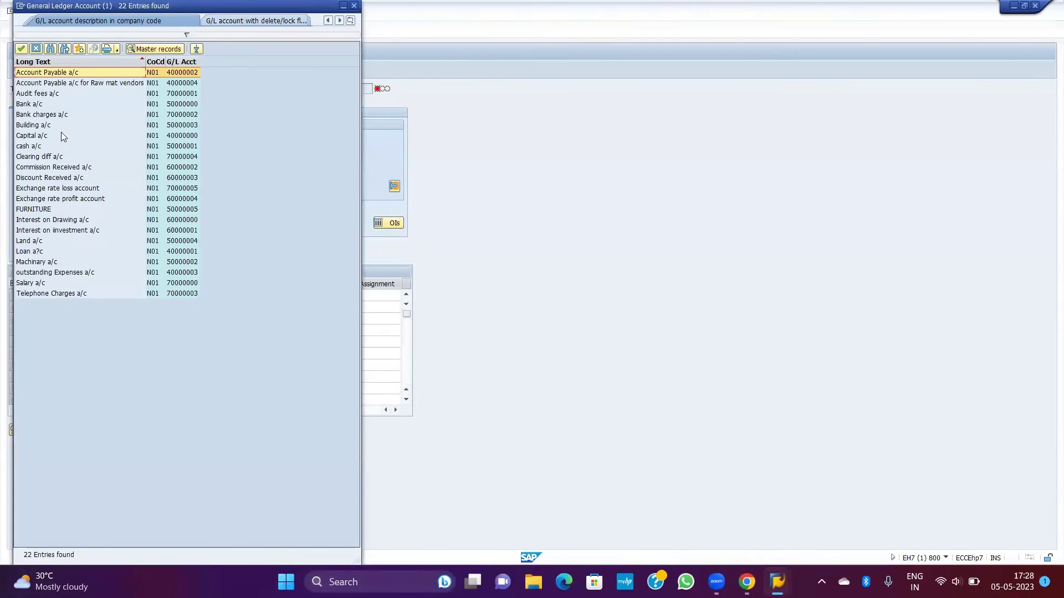
double_click(37, 95)
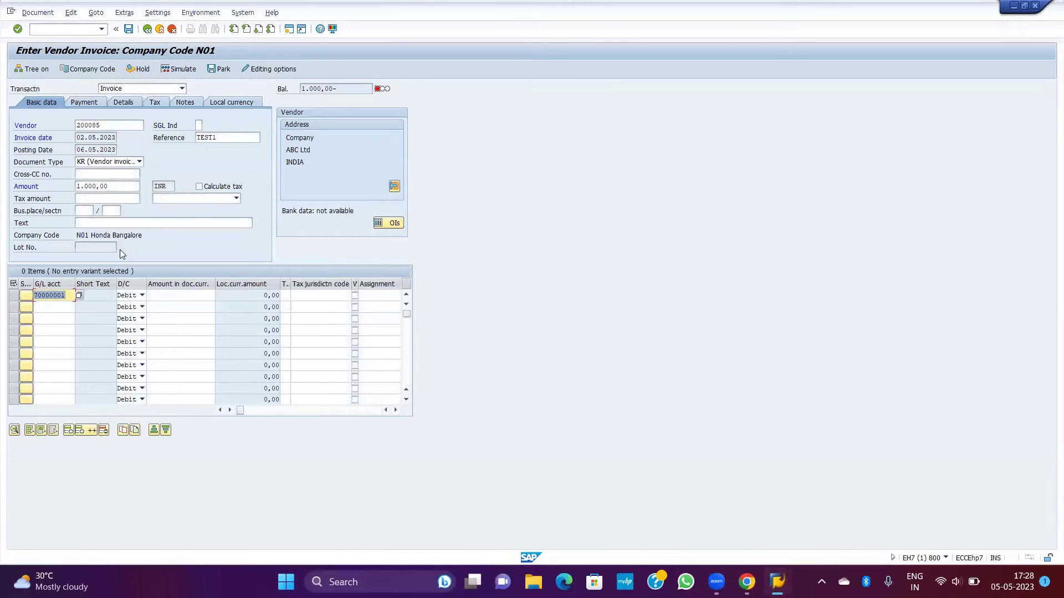
key("Tab")
key("Tab")
type("1.0")
type("00")
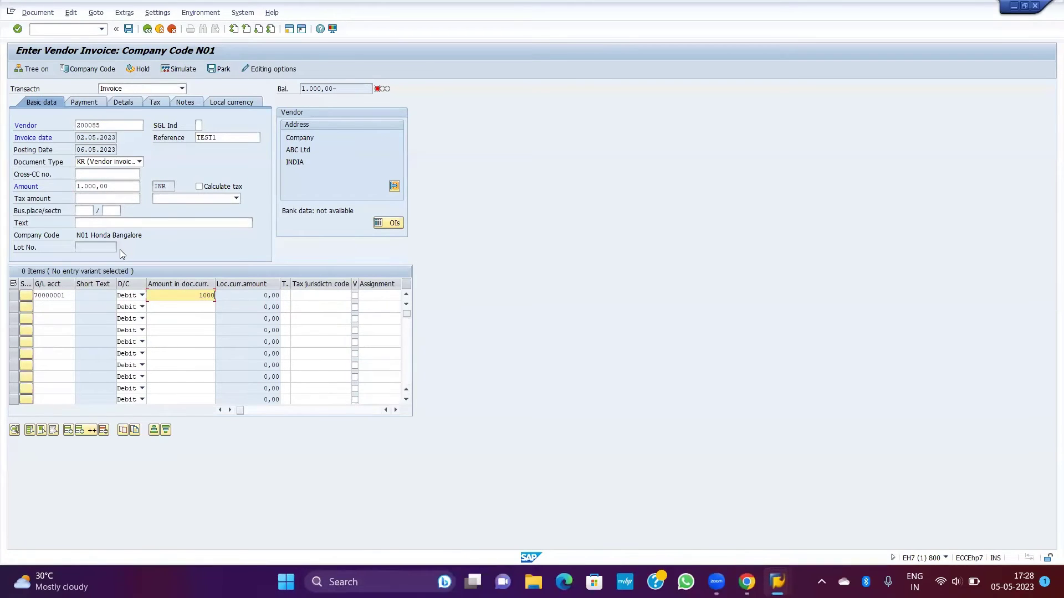
key("Return")
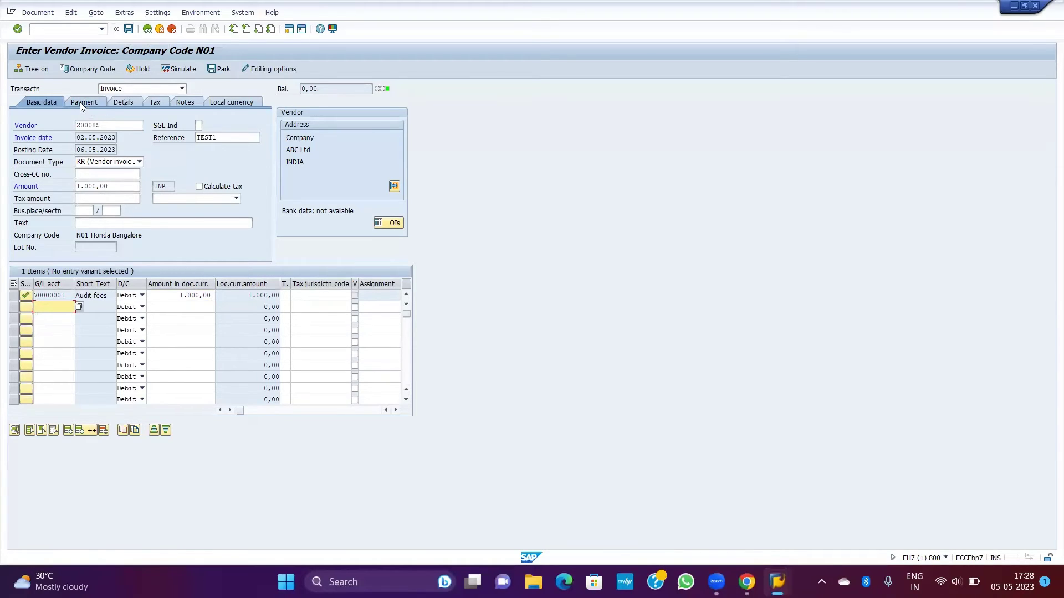
left_click(81, 104)
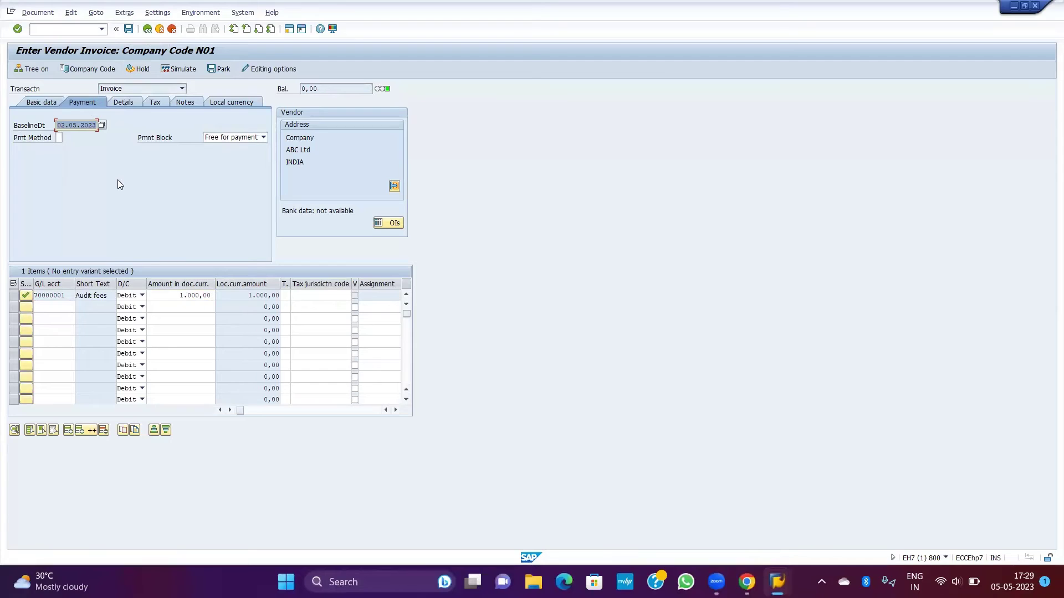
left_click(41, 103)
left_click(128, 29)
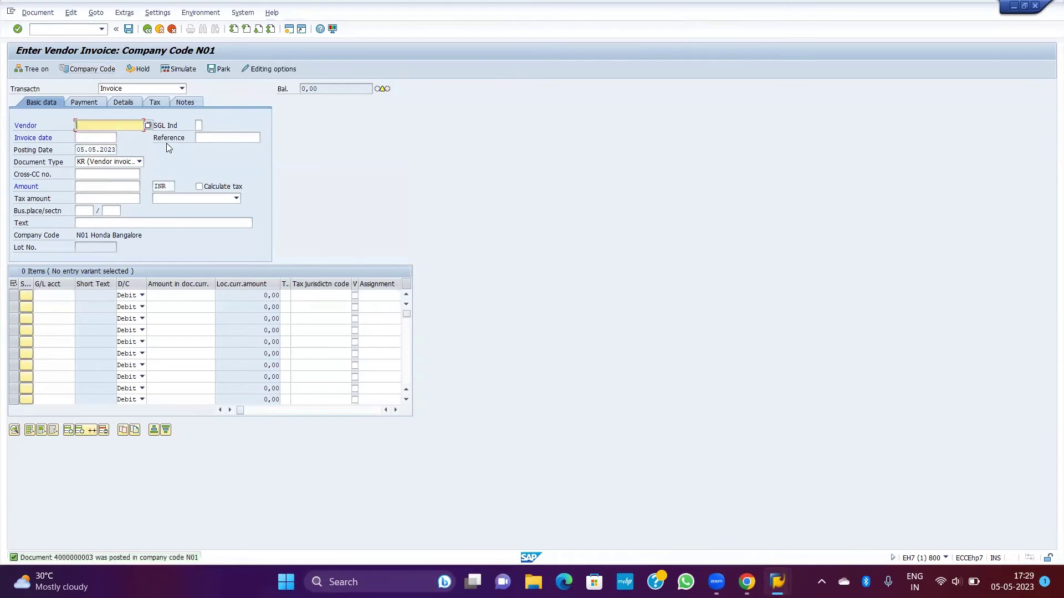
left_click(39, 13)
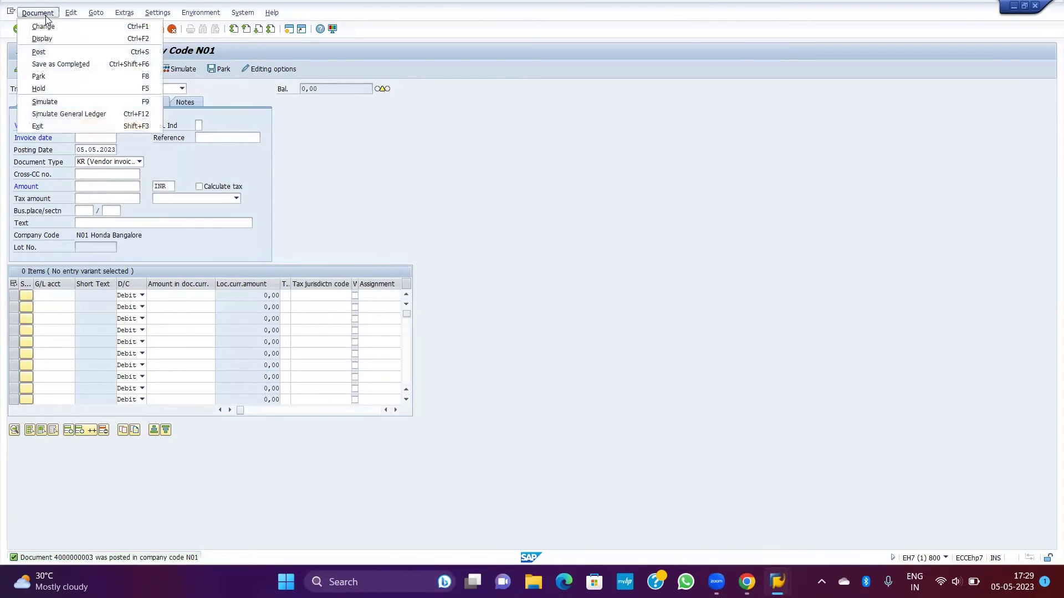
left_click(50, 40)
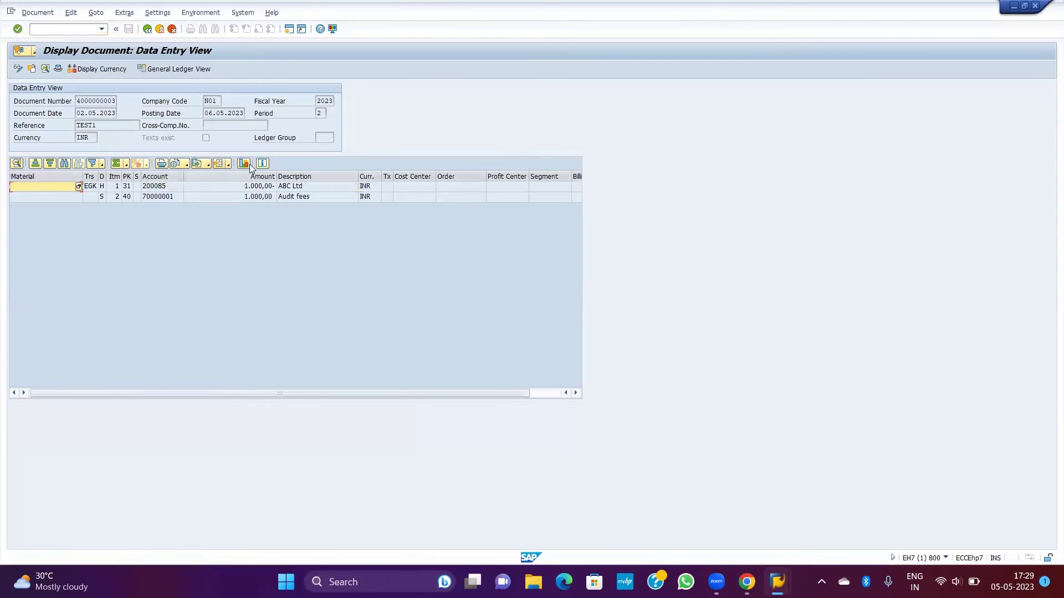
left_click(300, 186)
left_click(299, 198)
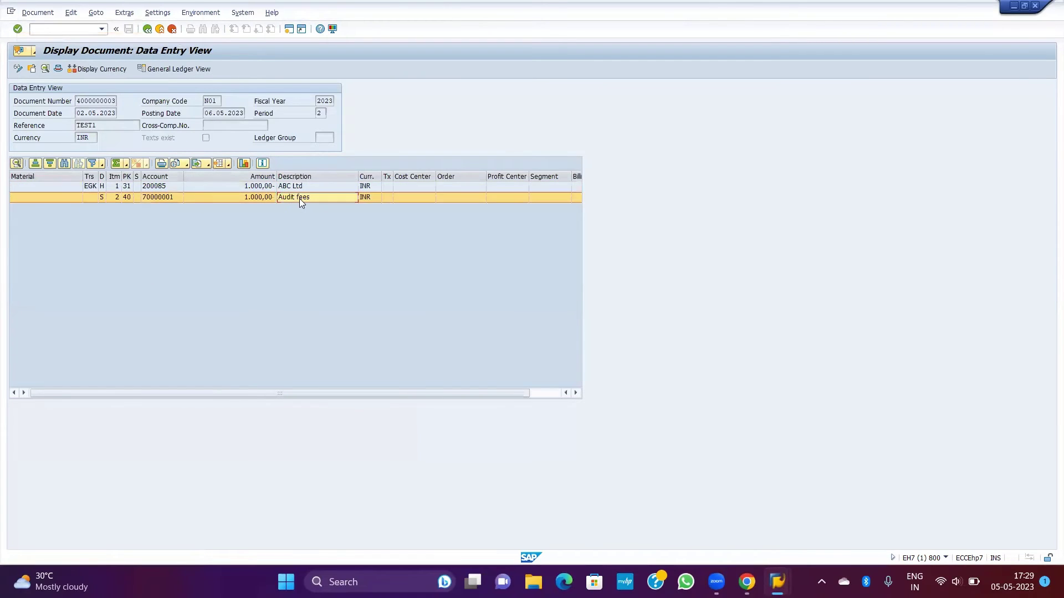
left_click(307, 187)
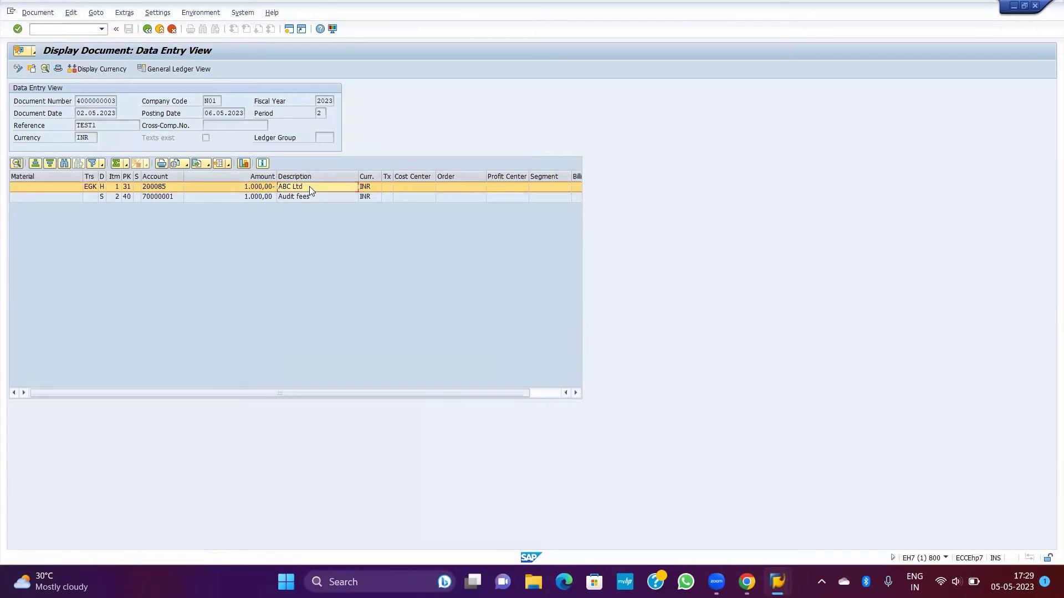
double_click(309, 186)
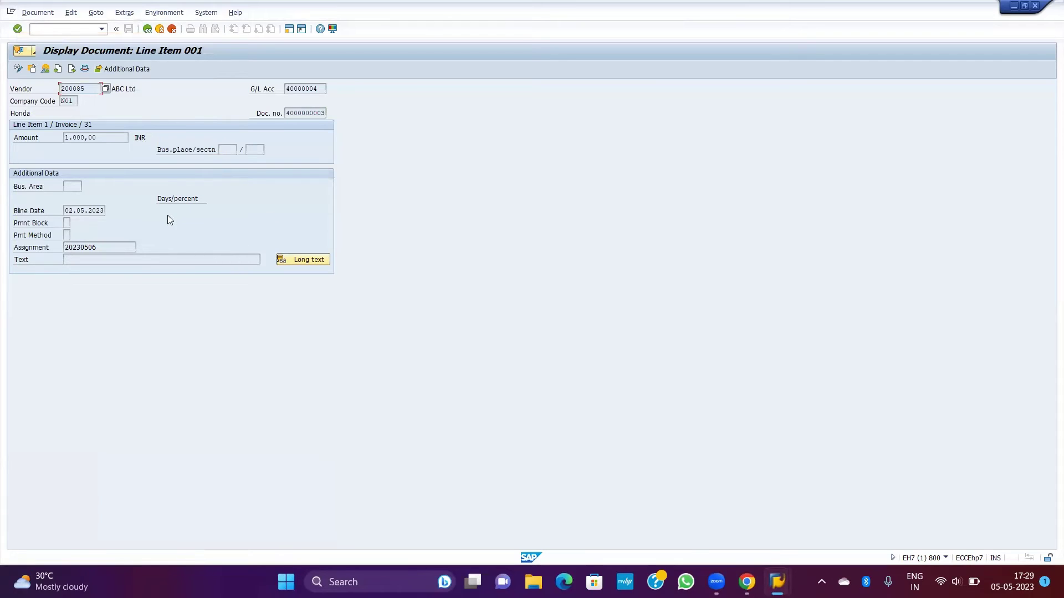
Step: Back out of the line item and invoice entry, returning to SAP Easy Access with /n
left_click(148, 30)
left_click(148, 30)
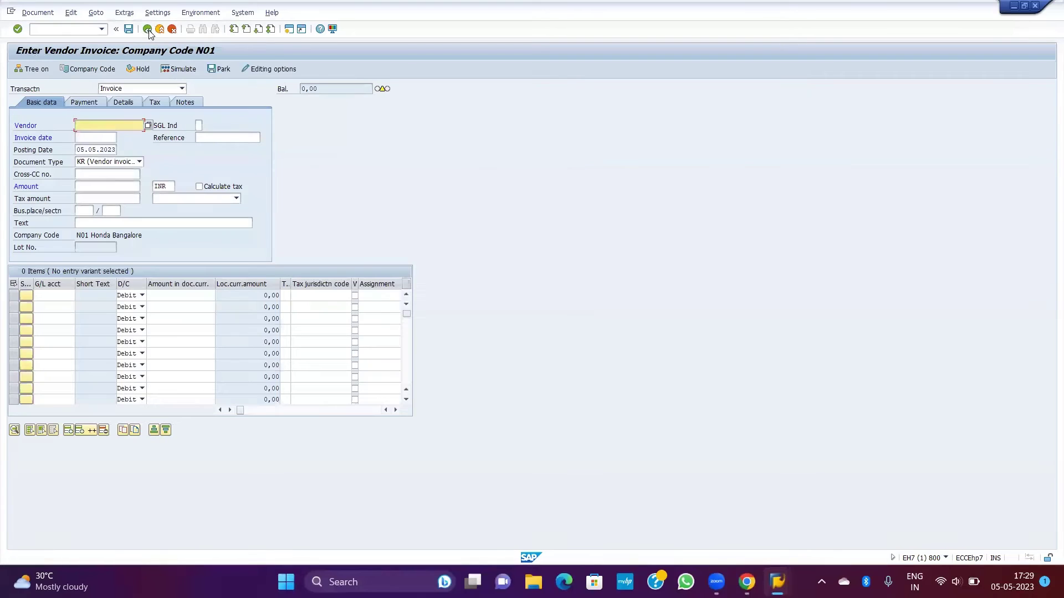
left_click(148, 30)
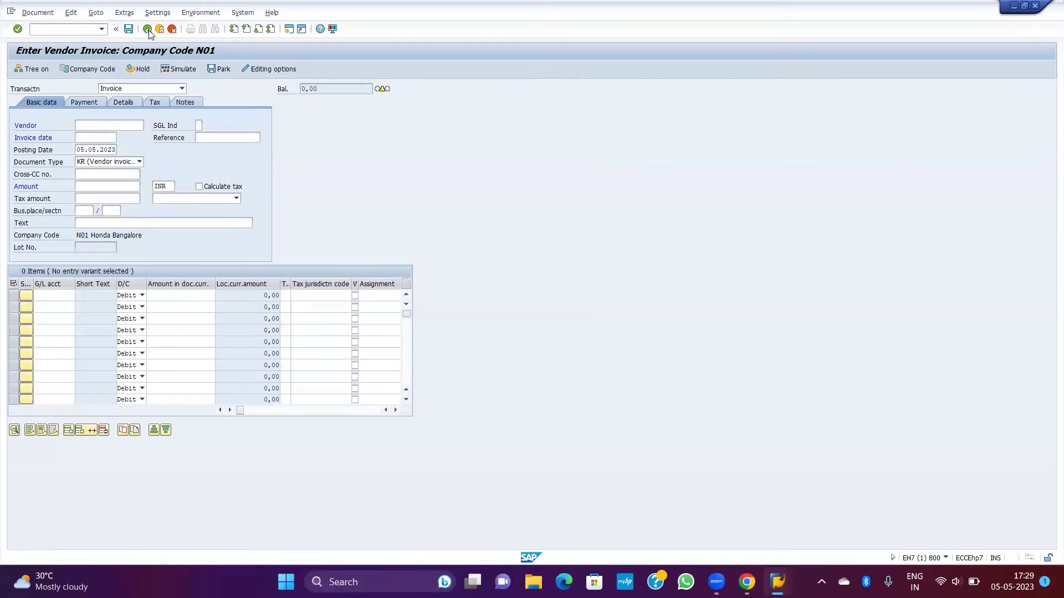
left_click(54, 27)
type("/n")
key("Return")
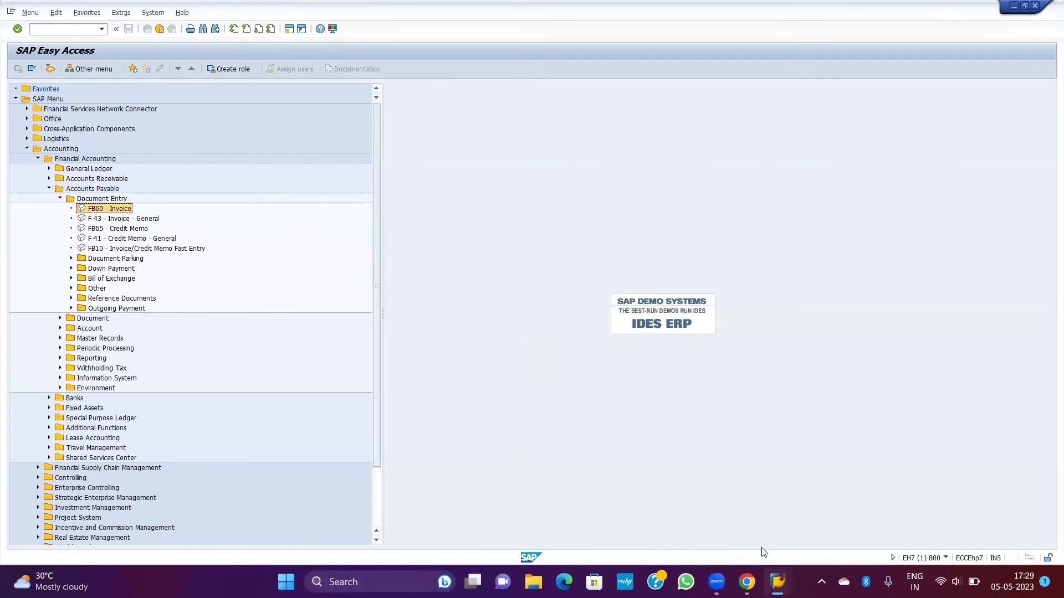
Step: Run FK03 for vendor 200085 showing only company code N01 accounting data
mouse_move(777, 582)
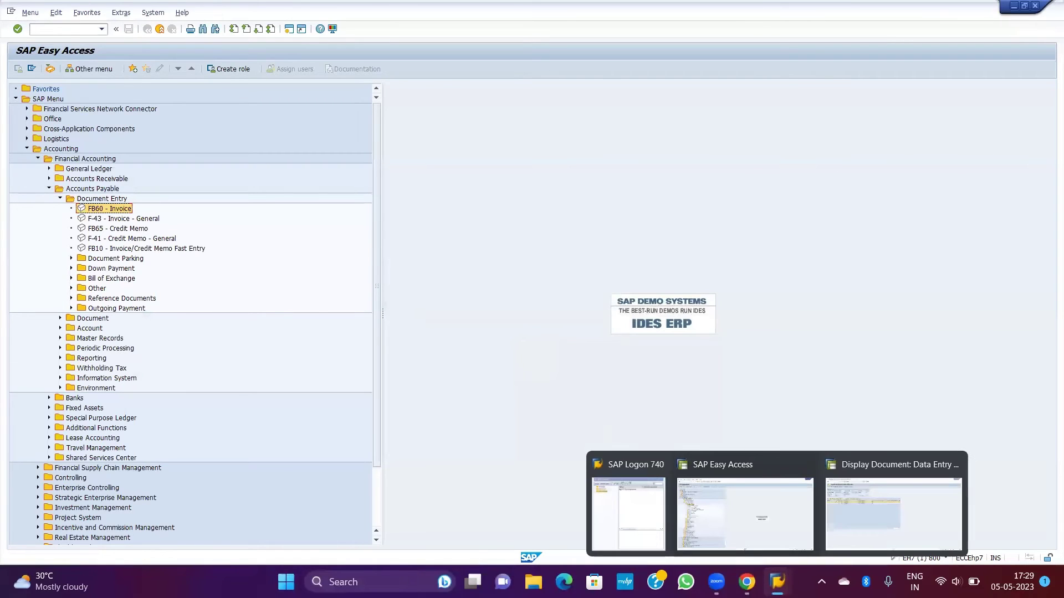
left_click(811, 506)
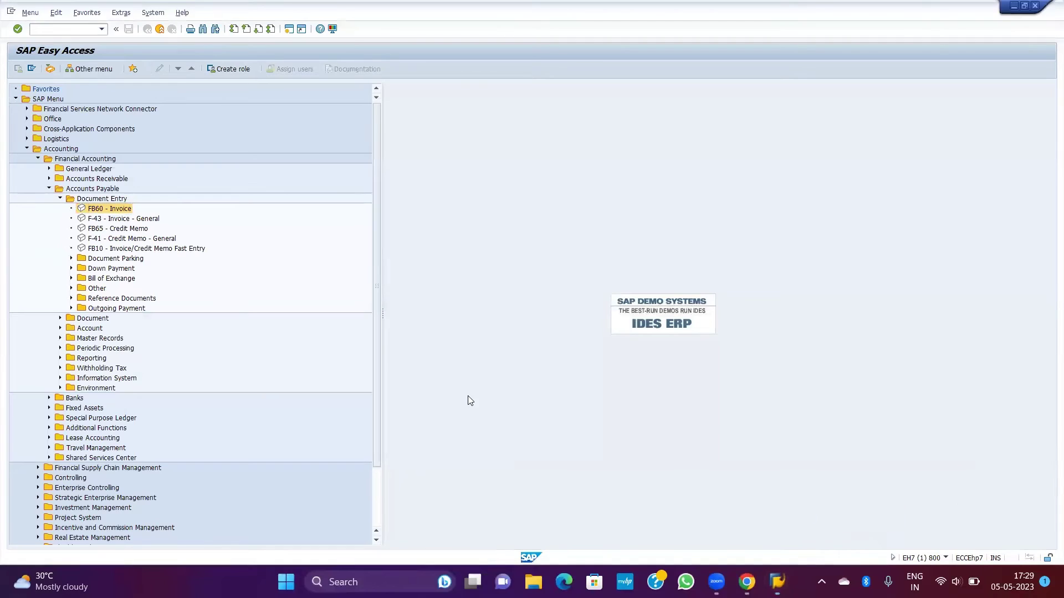
left_click(60, 198)
left_click(60, 228)
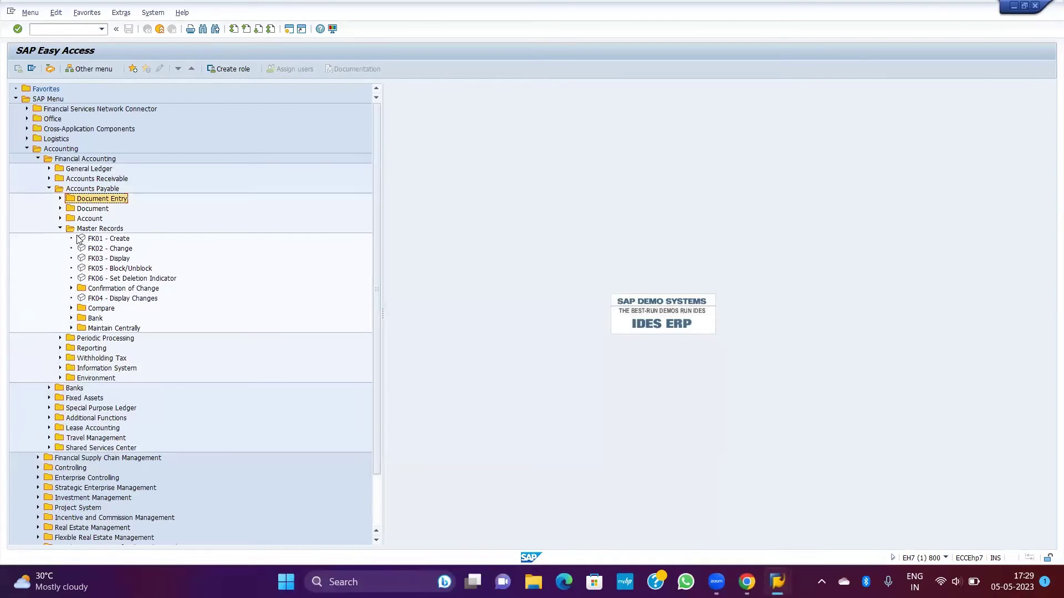
double_click(113, 258)
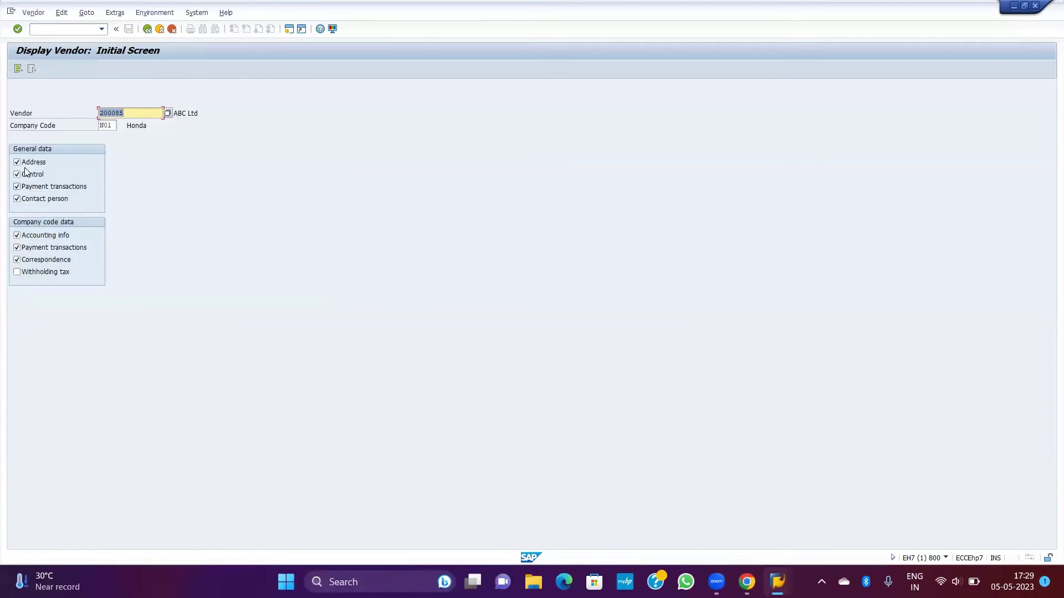
left_click(25, 162)
left_click(27, 174)
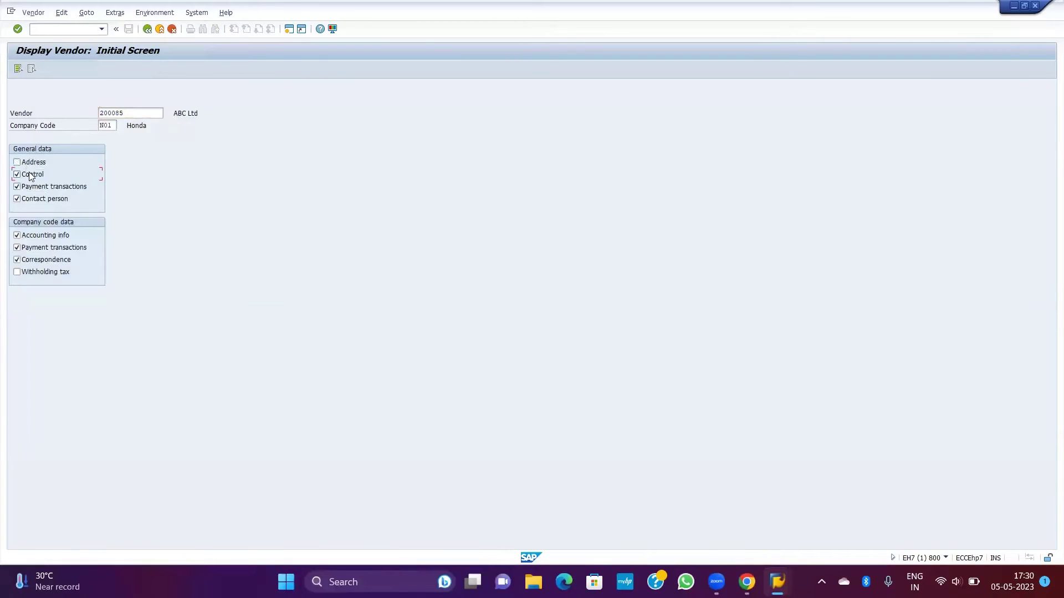
left_click(33, 187)
key("Return")
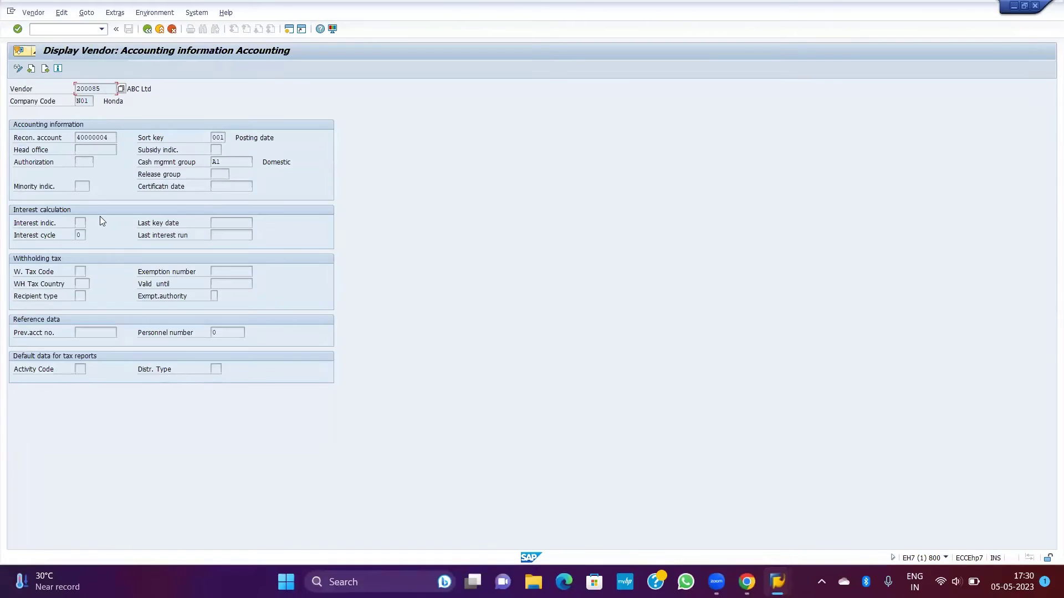
Step: Copy the vendor's reconciliation account 40000004
left_click_drag(116, 137, 71, 137)
left_click(109, 137)
left_click_drag(109, 137, 70, 137)
key("ctrl+c")
left_click(68, 136)
left_click(66, 32)
Step: In a new /OFS00 session, find account 40000004 and view its field status group G001
key("Return")
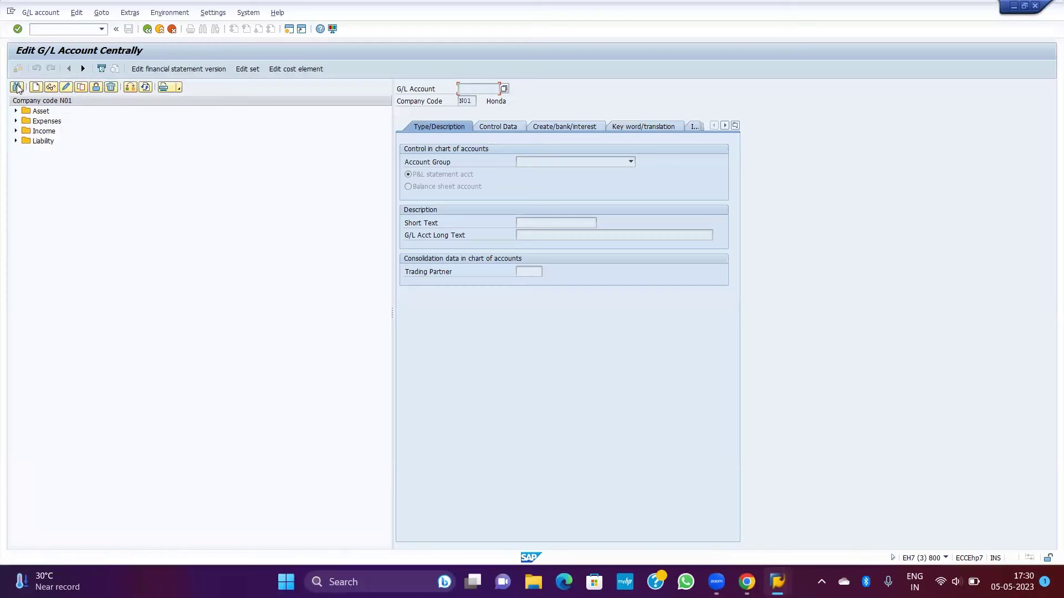
left_click(78, 143)
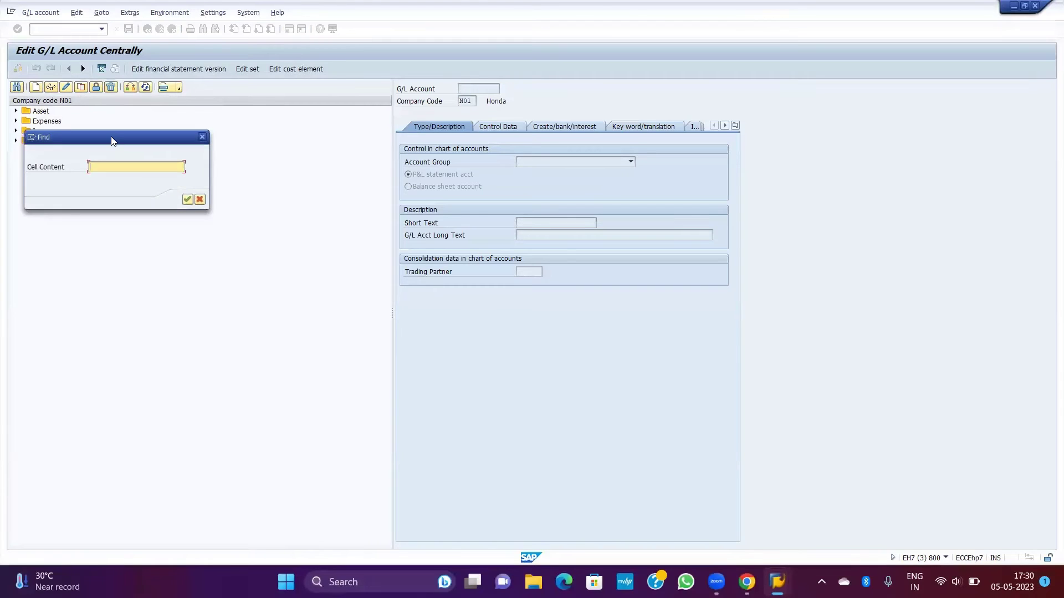
key("ctrl+v")
key("Return")
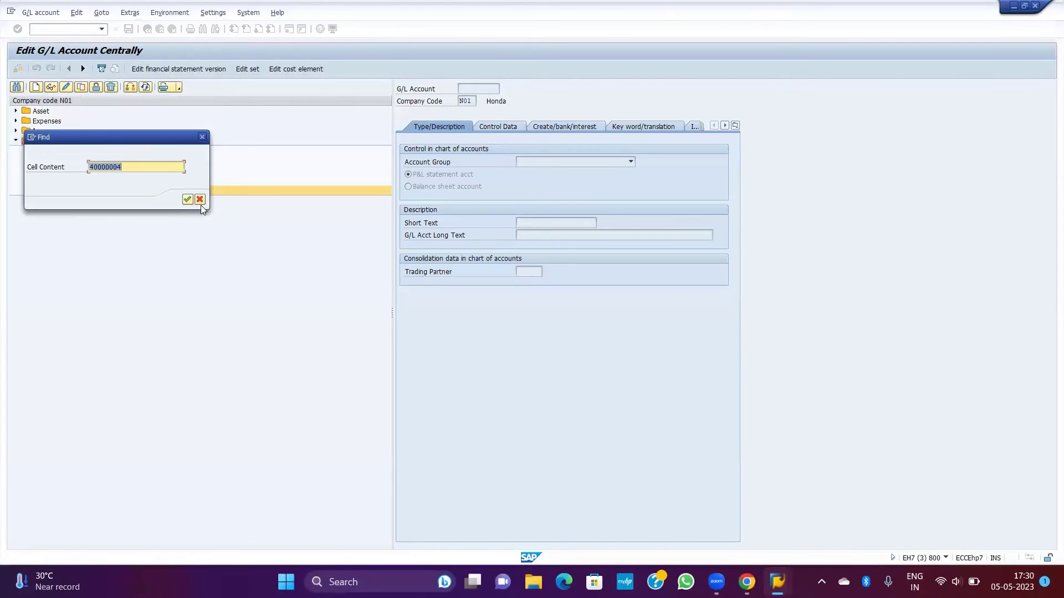
left_click(200, 201)
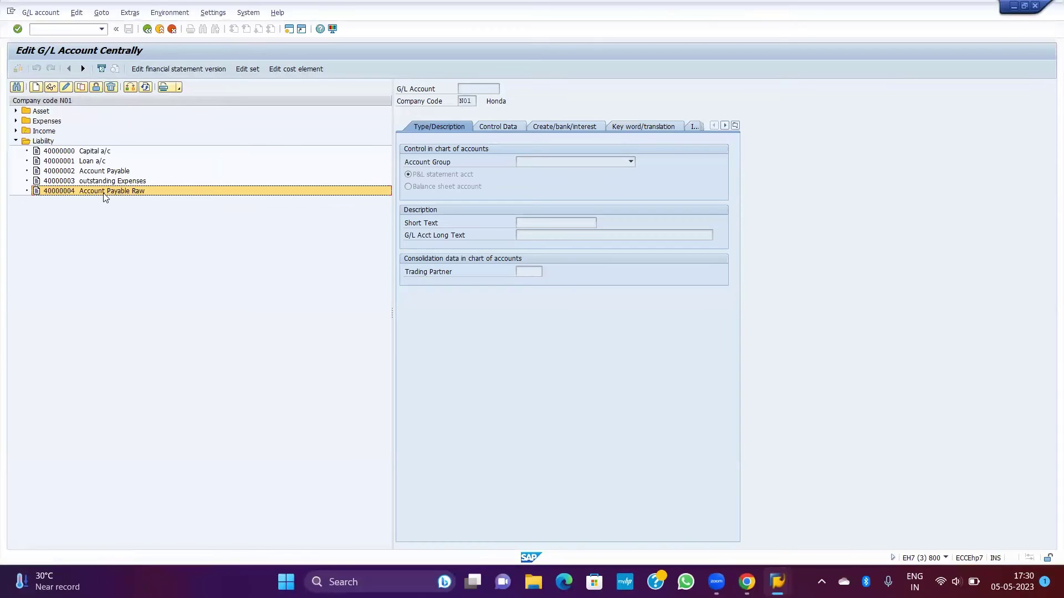
double_click(104, 192)
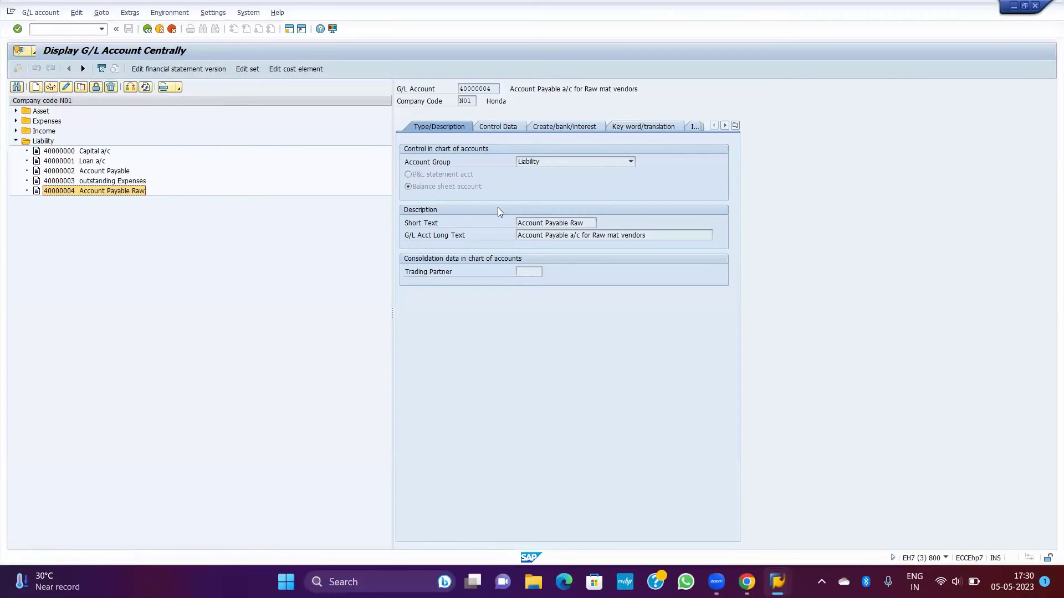
left_click(499, 129)
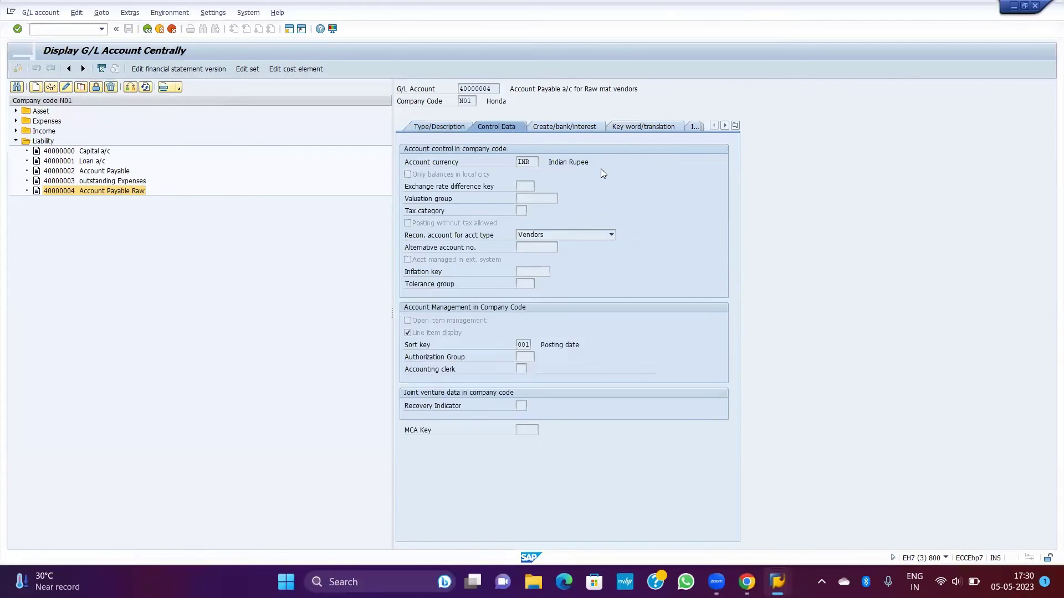
left_click(574, 126)
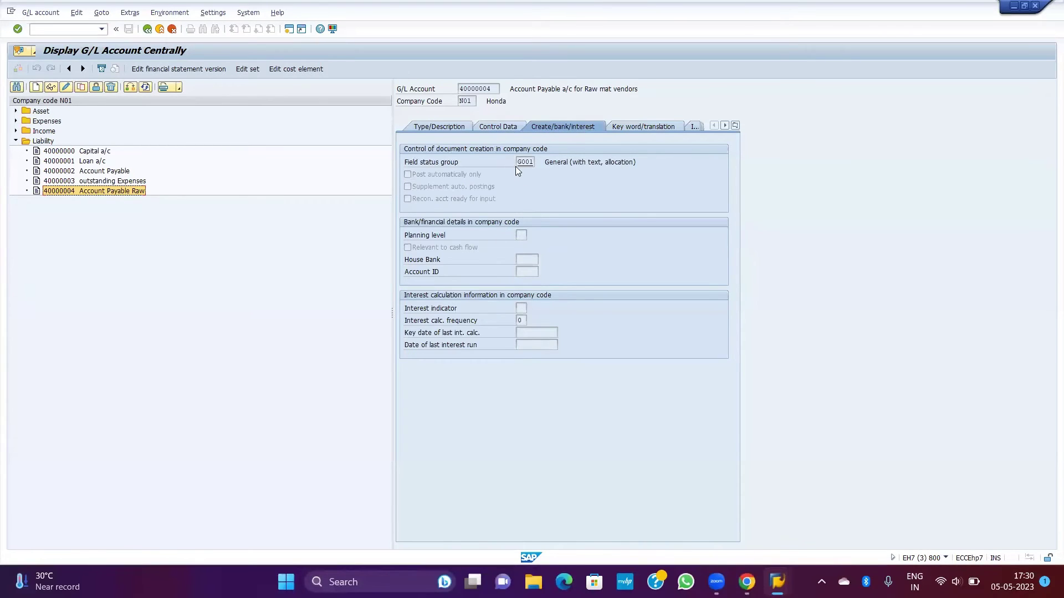
left_click(523, 162)
double_click(526, 162)
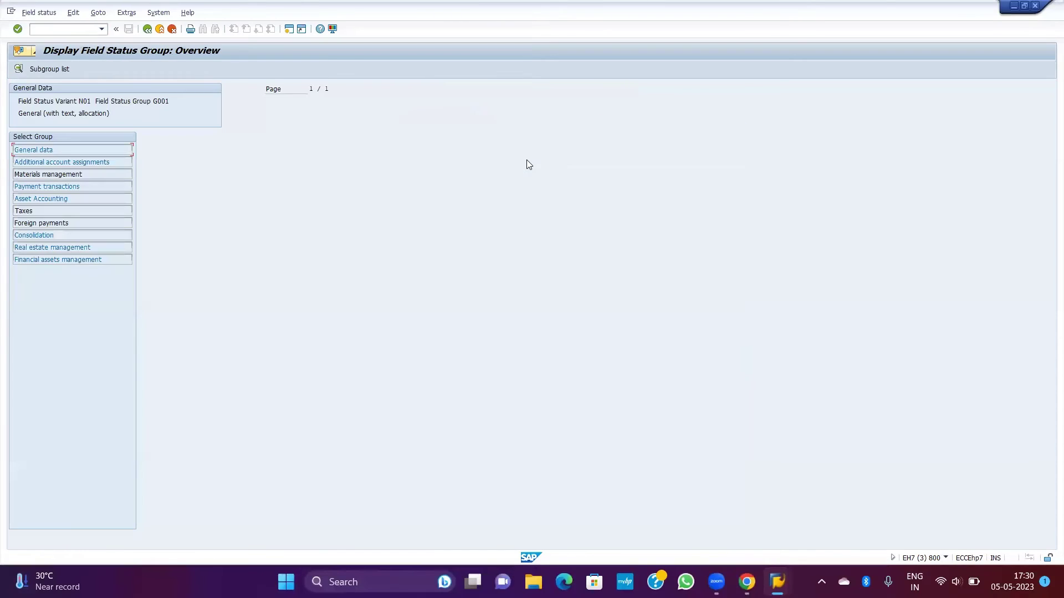
double_click(66, 186)
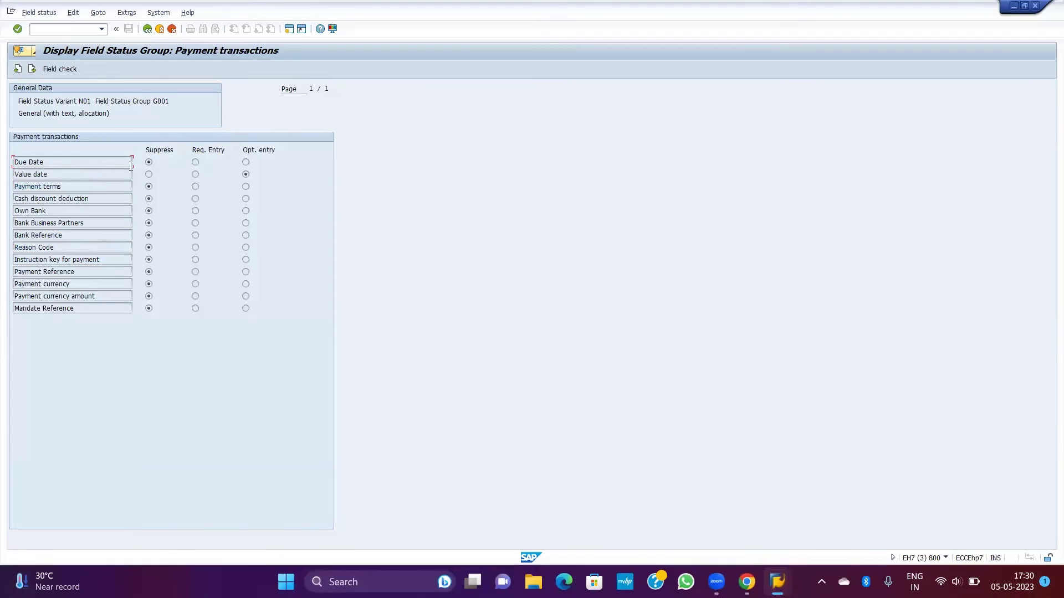
left_click(93, 185)
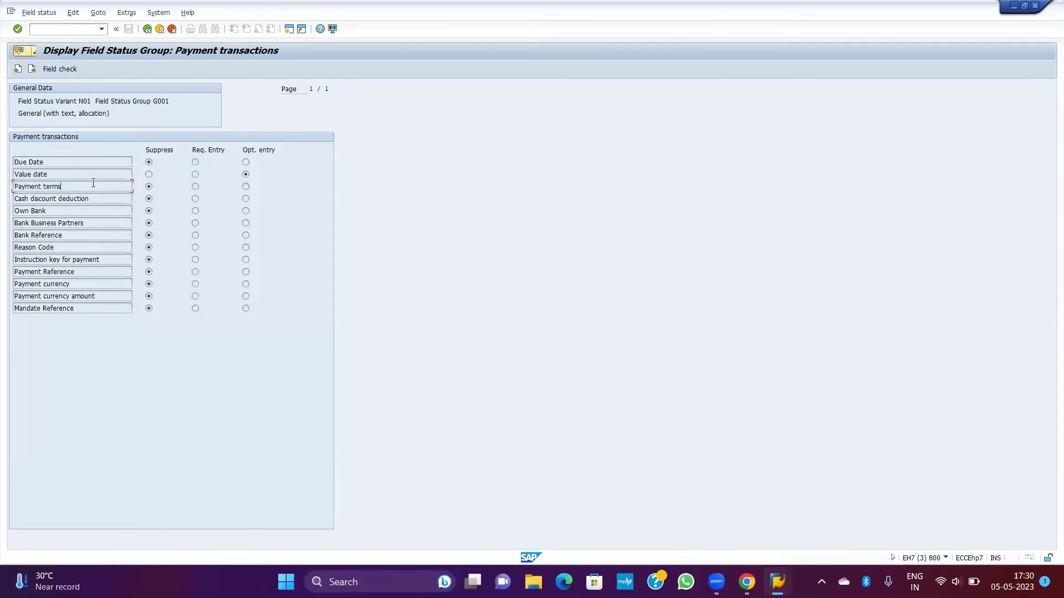
left_click(149, 185)
left_click(151, 33)
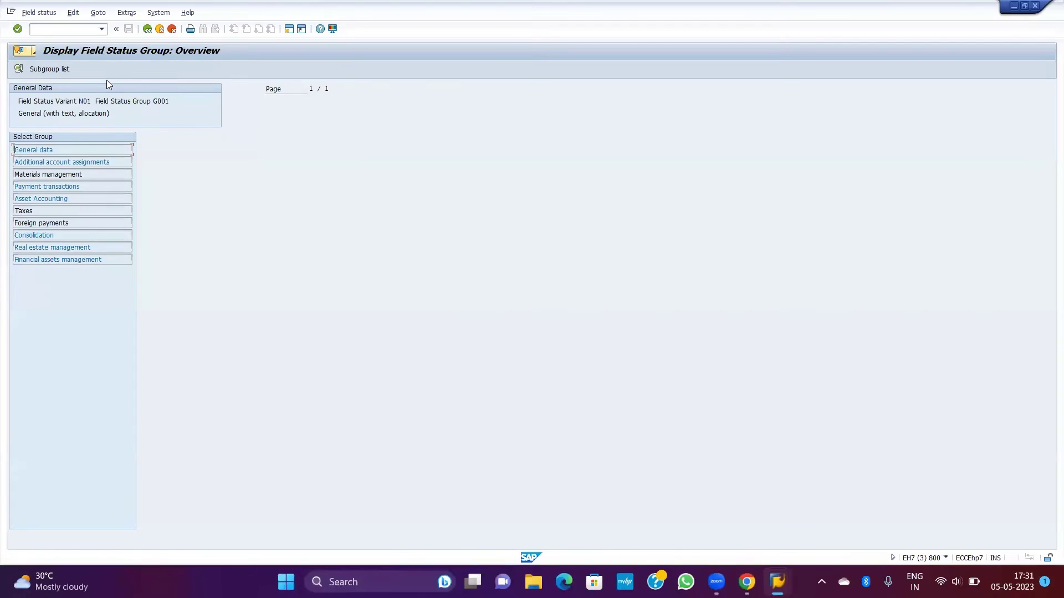
left_click(146, 31)
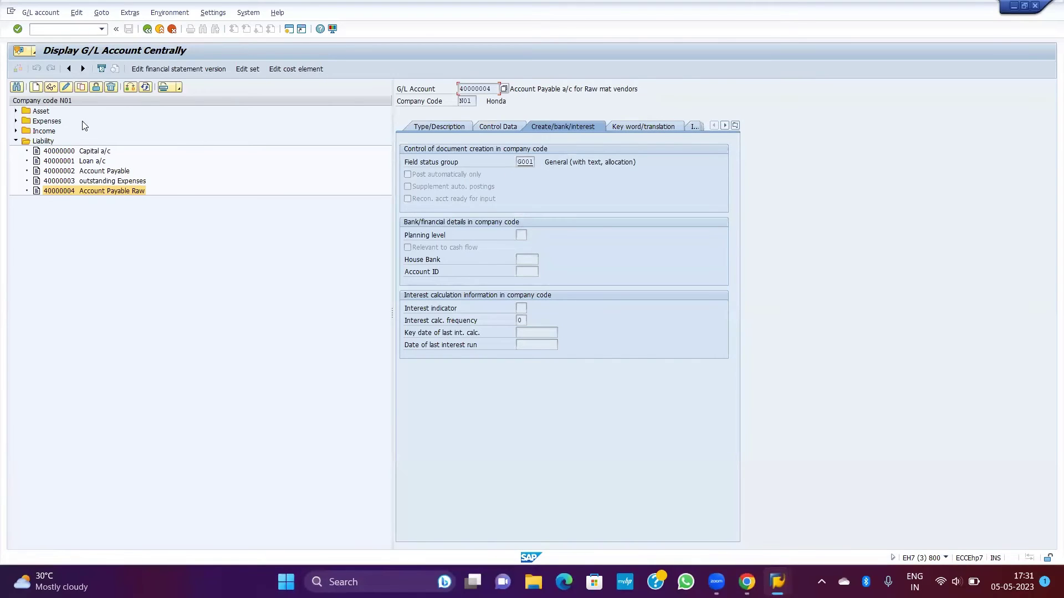
Step: Change account 40000004's field status group to G012 Receivables/payables clearing
left_click(64, 87)
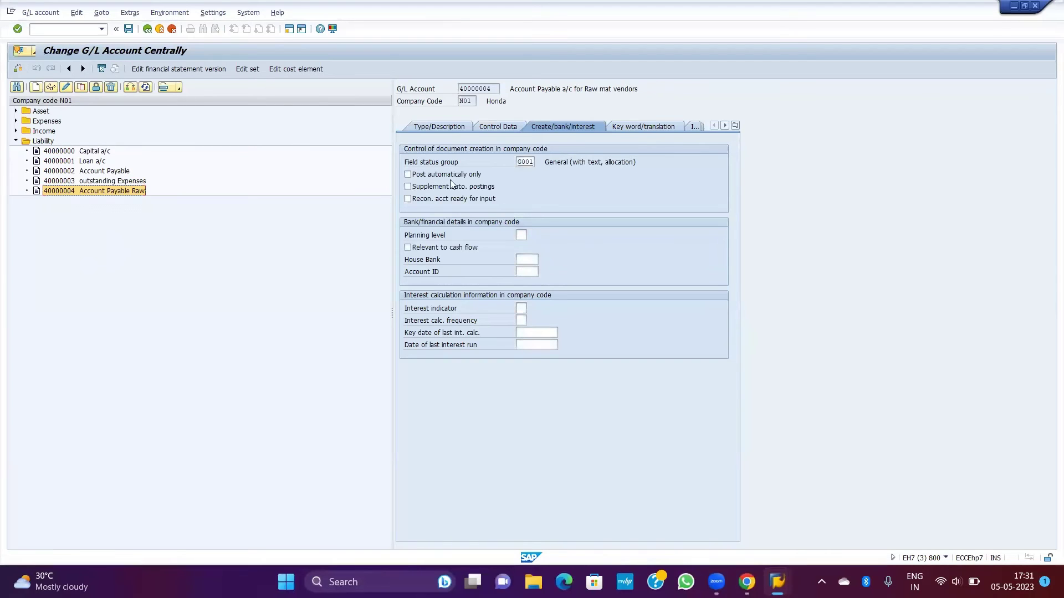
double_click(536, 162)
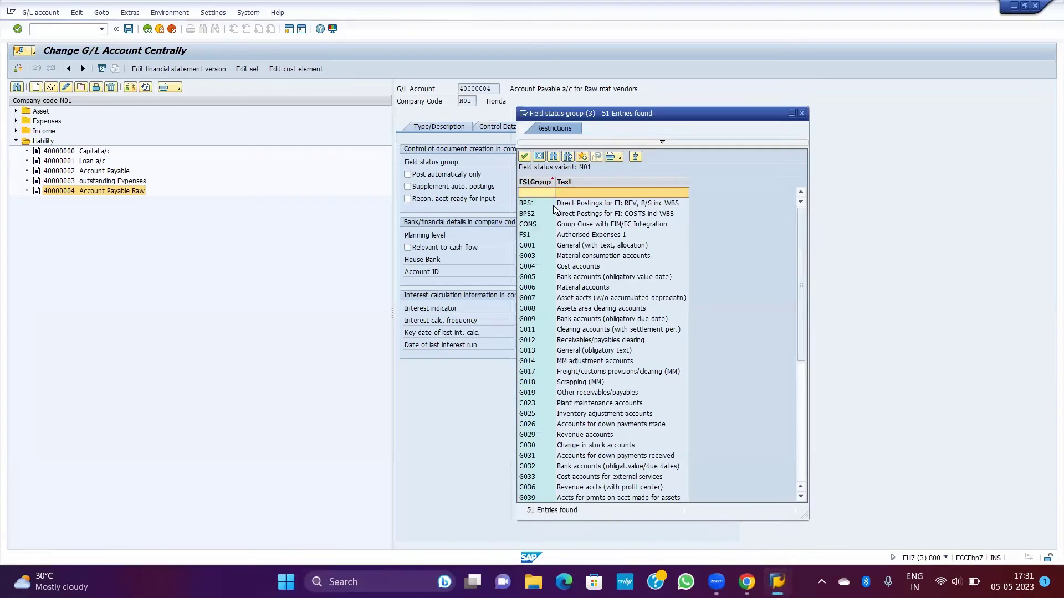
left_click(569, 245)
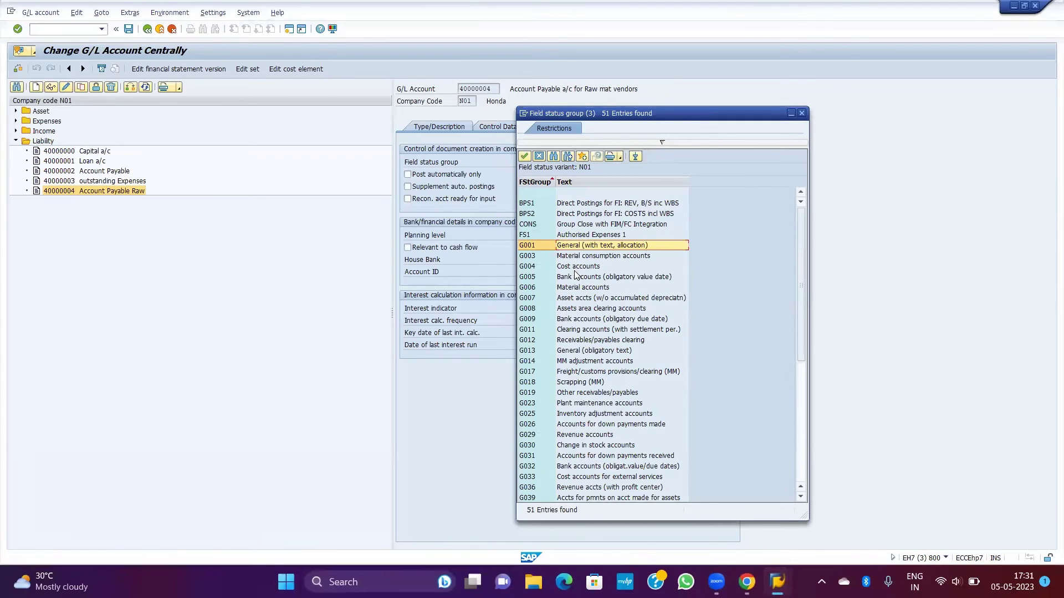
left_click(577, 278)
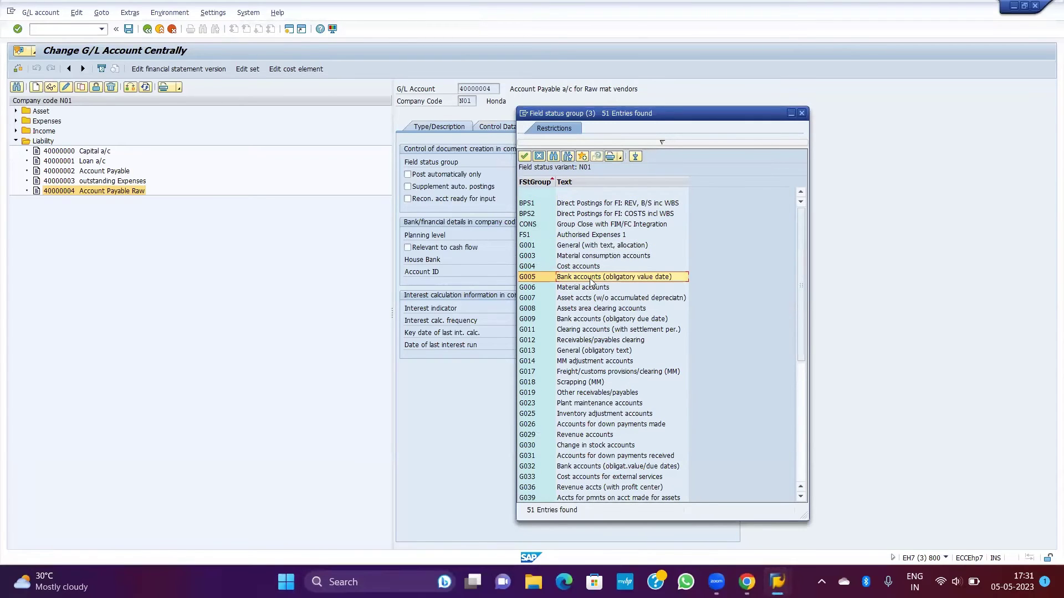
scroll(596, 284, "down", 1)
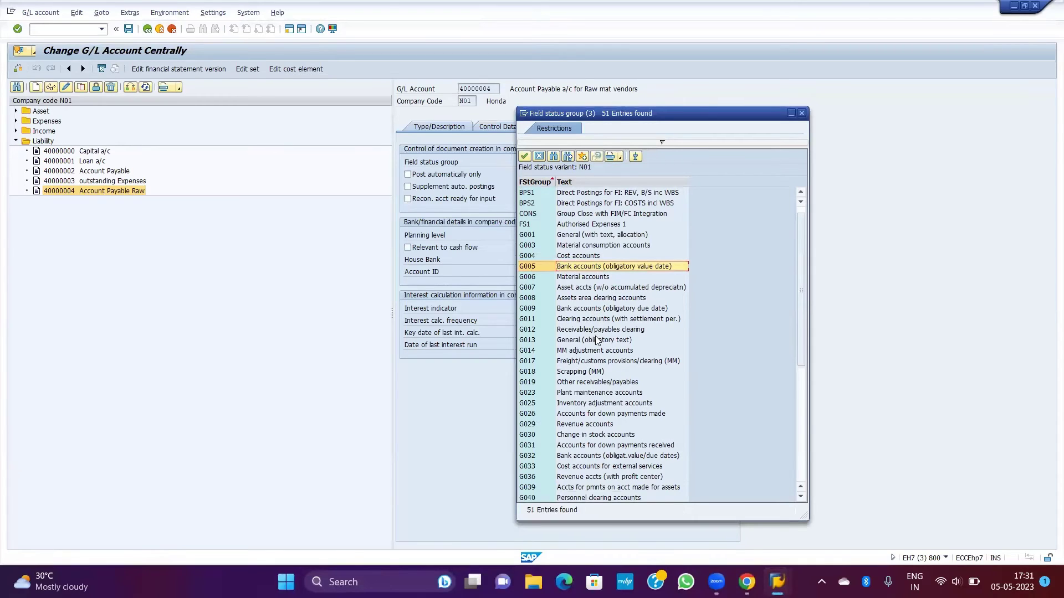
left_click(580, 331)
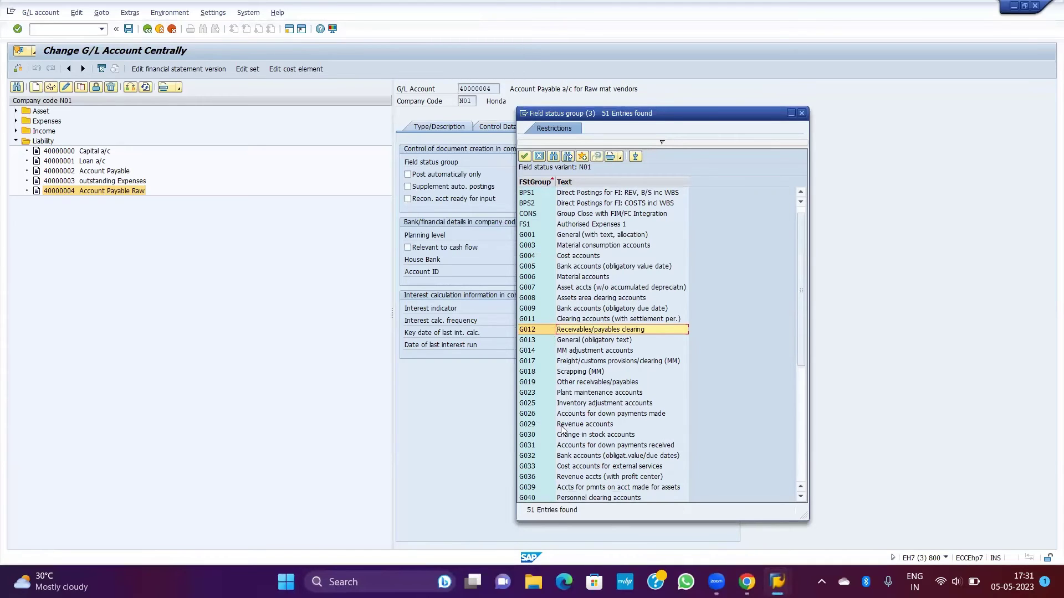
scroll(562, 433, "down", 2)
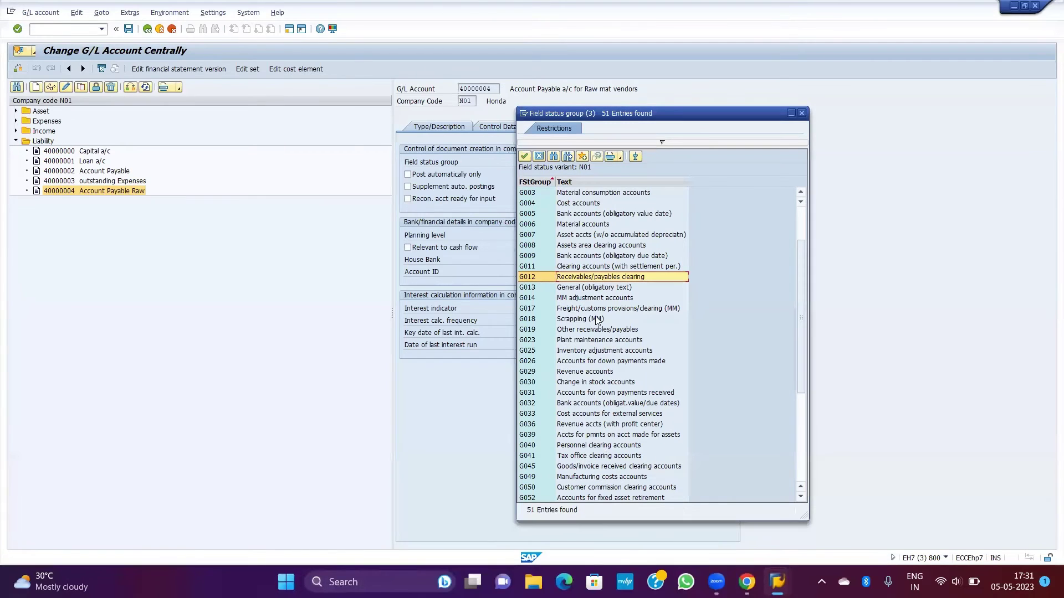
double_click(579, 277)
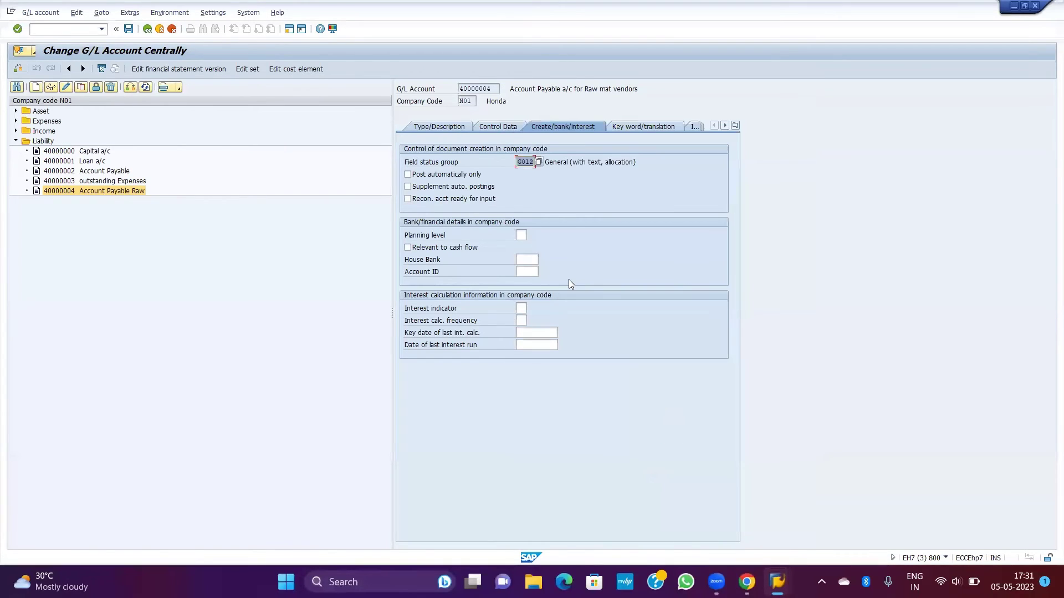
Step: Review G012's payment transaction field settings, then return to the account change screen
double_click(525, 162)
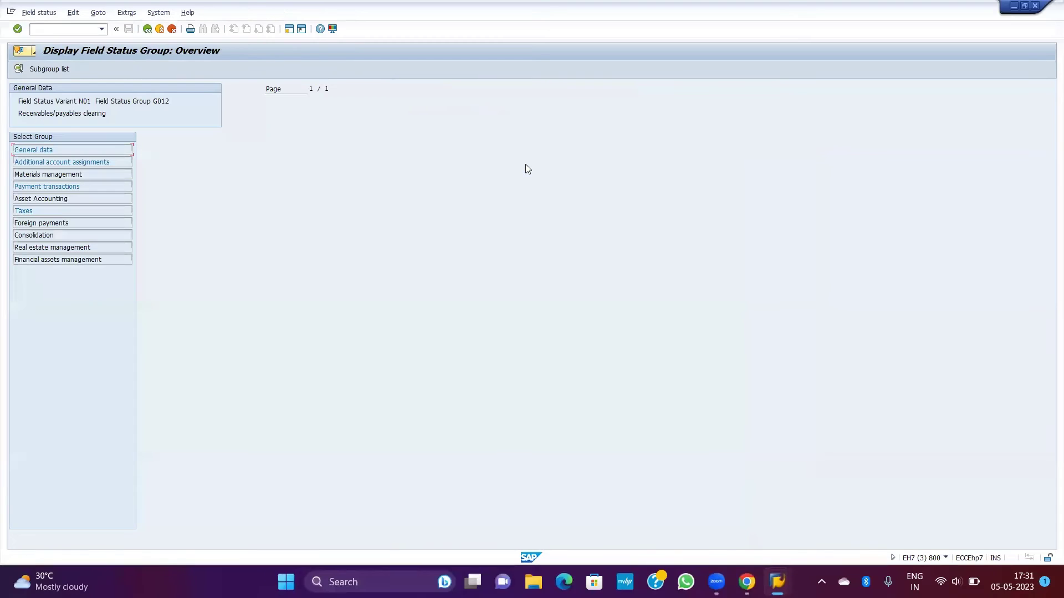
double_click(67, 187)
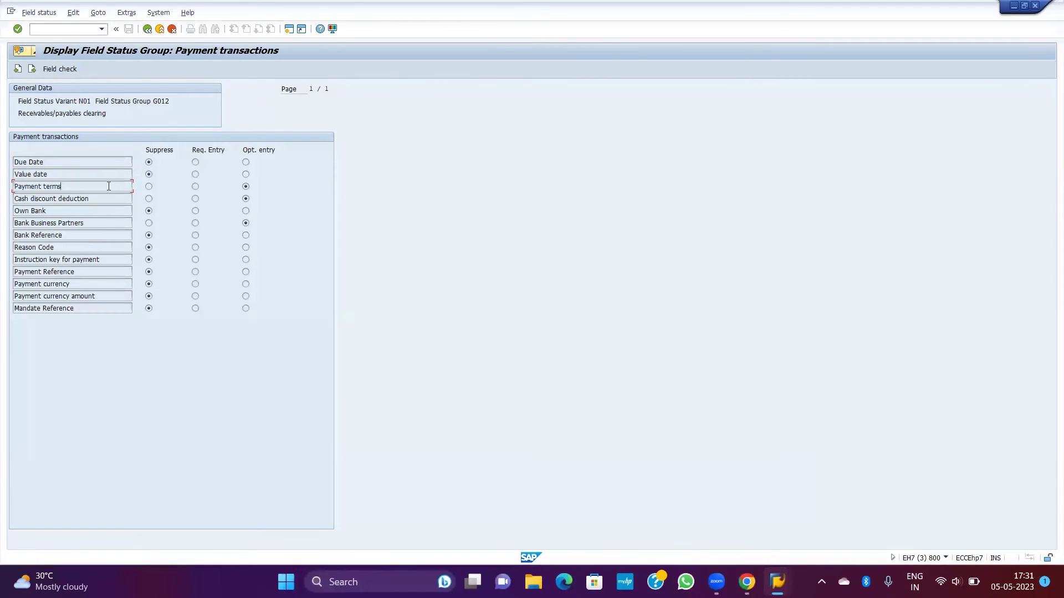
left_click(144, 32)
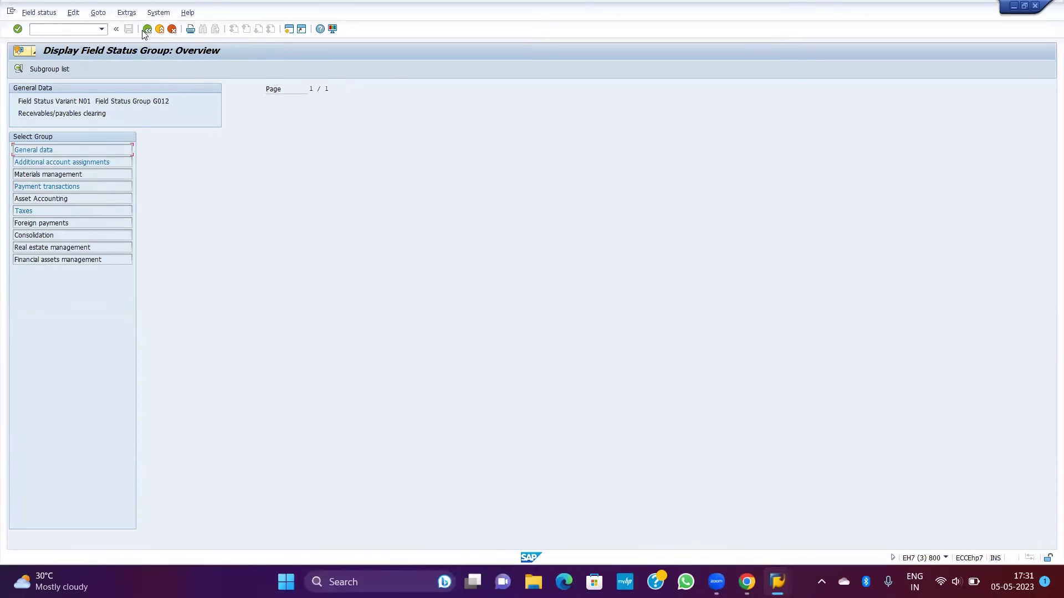
left_click(145, 30)
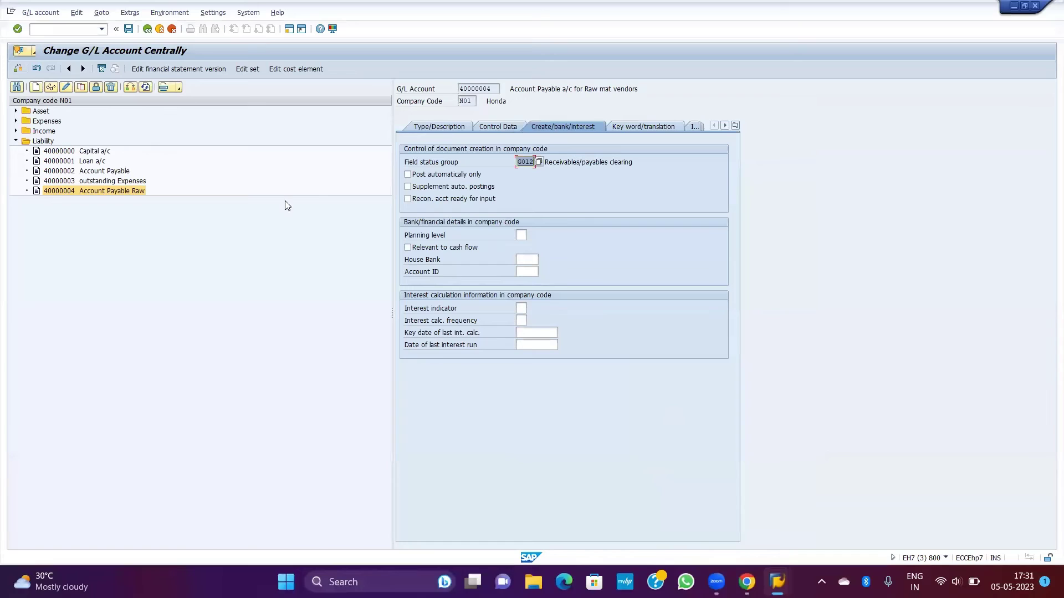
Step: Clear the field status group and open OBC4 and OBY6 in new sessions
key("BackSpace")
left_click(66, 25)
type("/00")
key("Return")
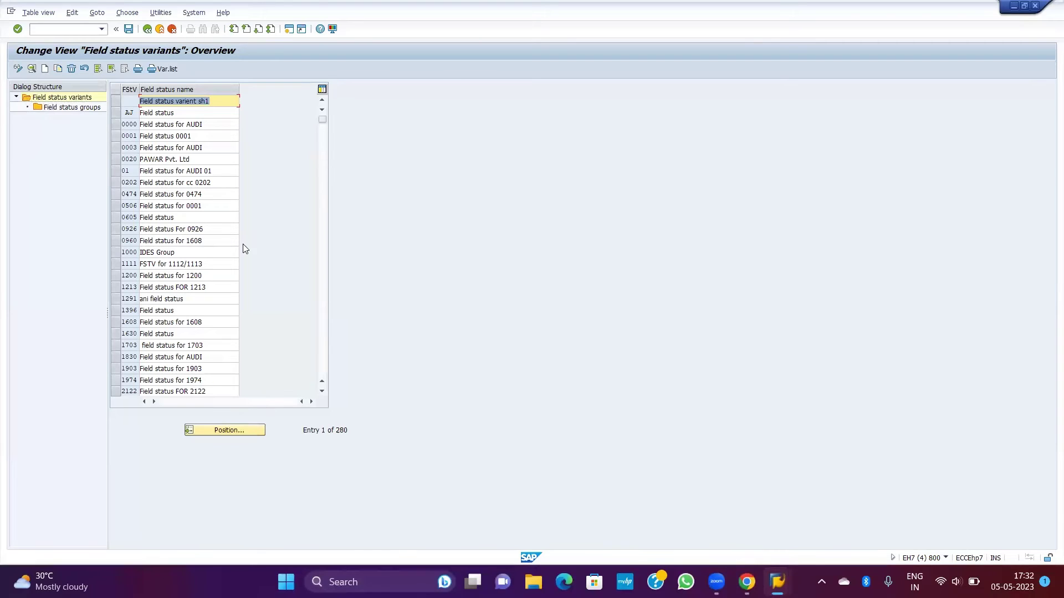
left_click(59, 30)
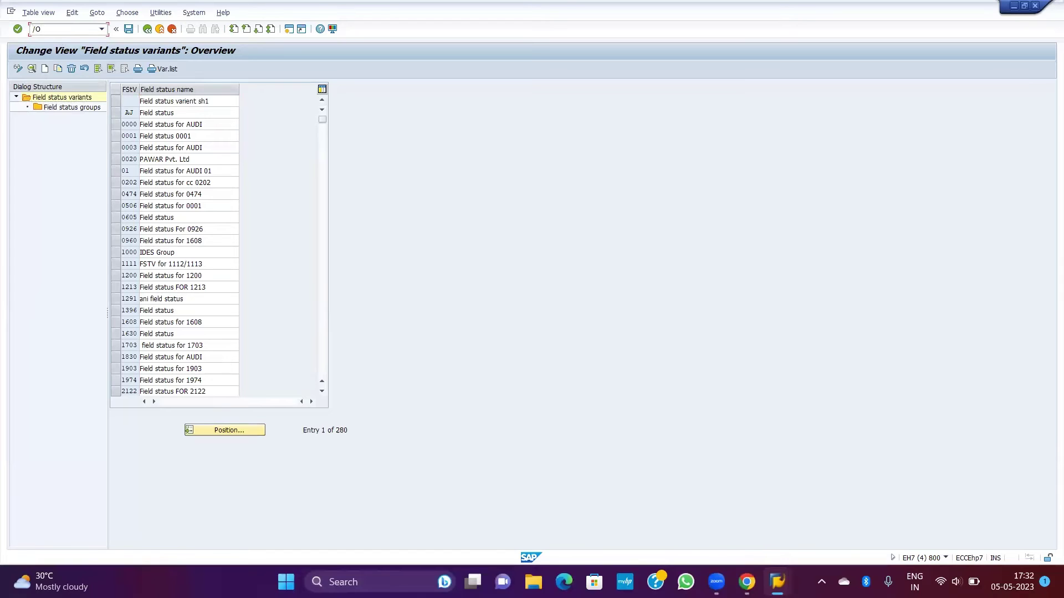
key("BackSpace")
key("BackSpace")
key("BackSpace")
key("BackSpace")
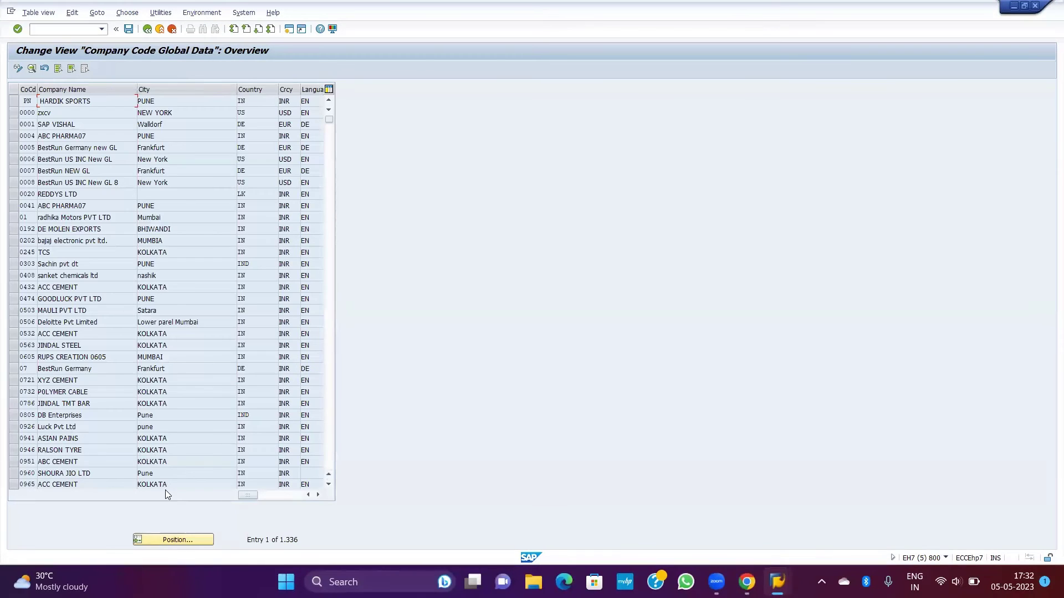
Step: Locate company code N01 Honda and confirm its field status variant is N01
left_click(164, 540)
type("N0")
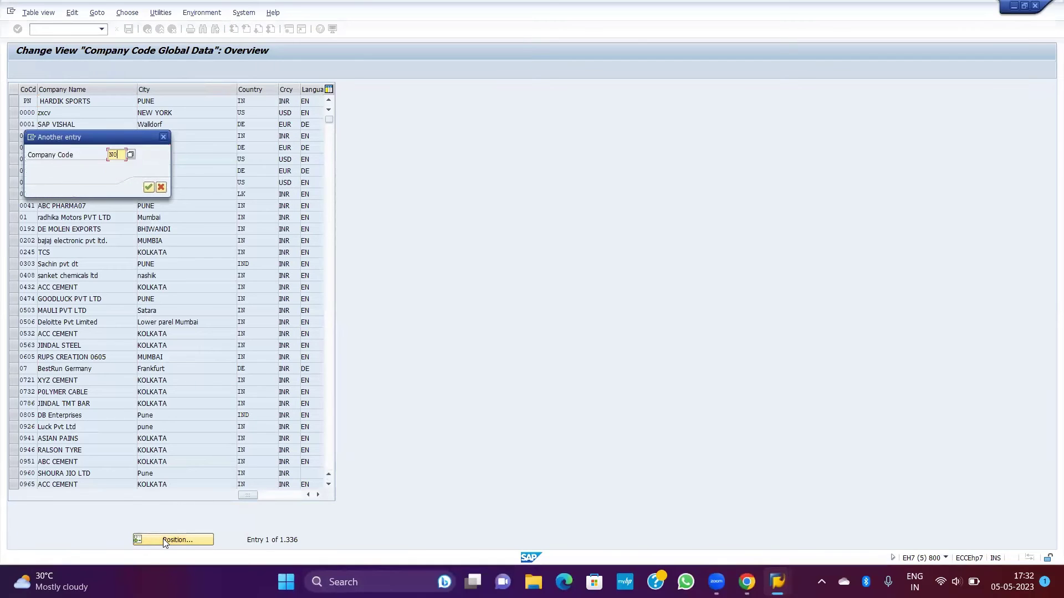
type("1")
key("Return")
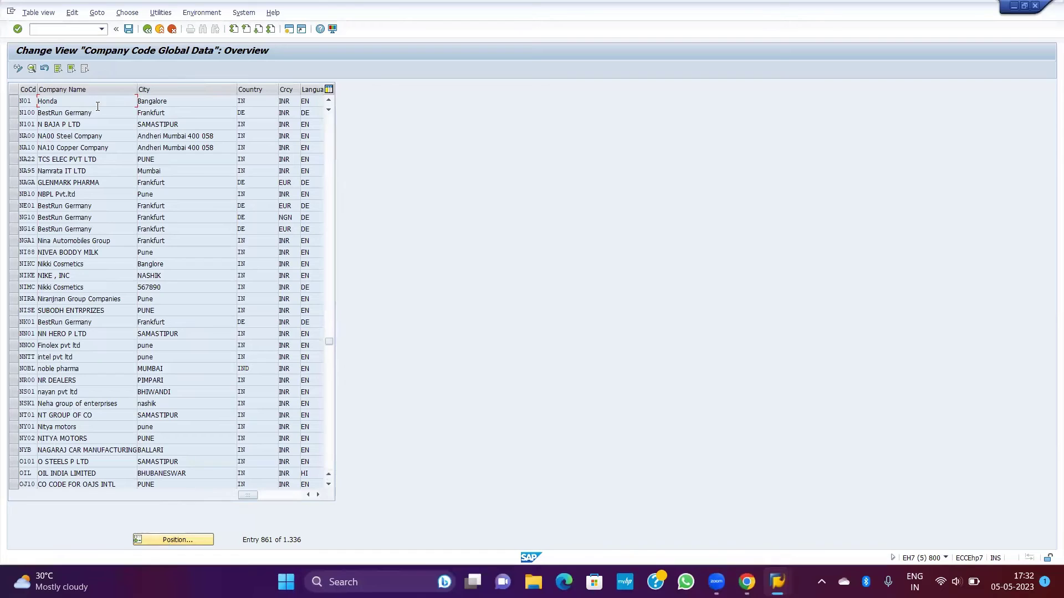
double_click(80, 101)
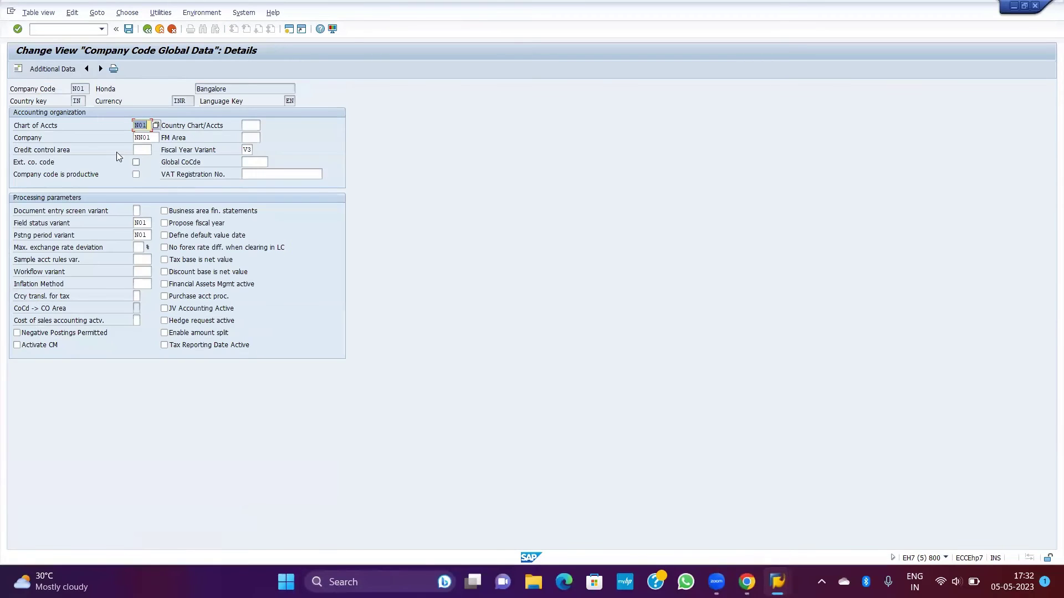
left_click(75, 221)
left_click(147, 223)
key("F2")
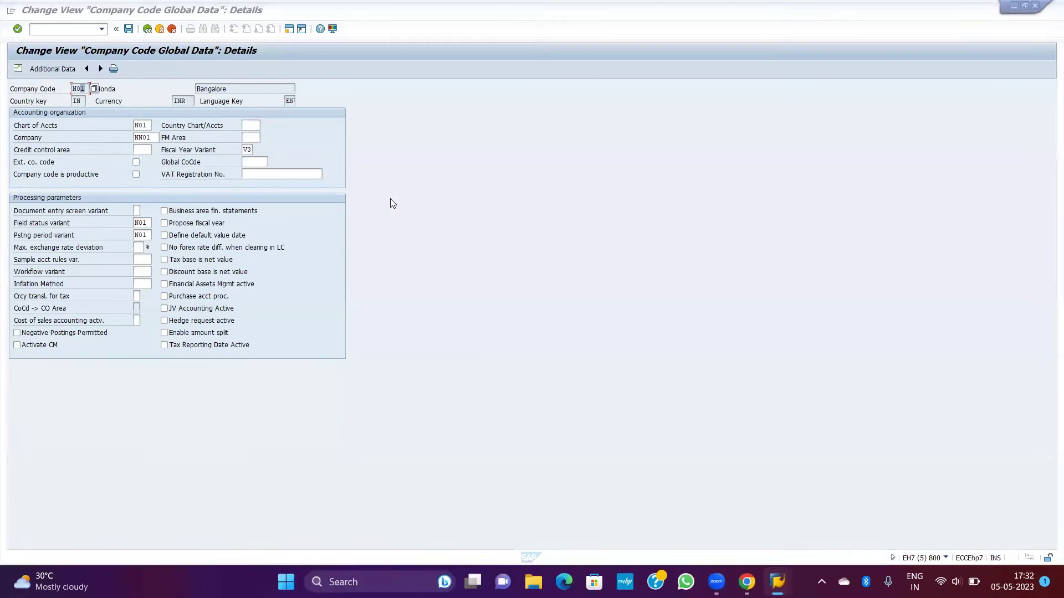
Step: Position the field status variants list at variant N01 IDES Group
left_click(232, 433)
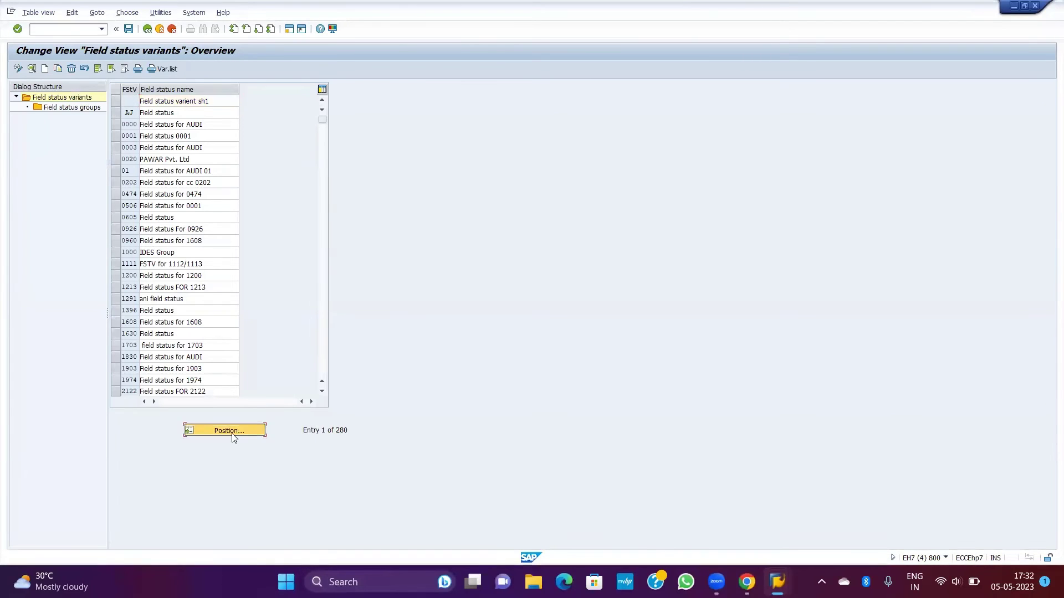
type("N01")
key("Return")
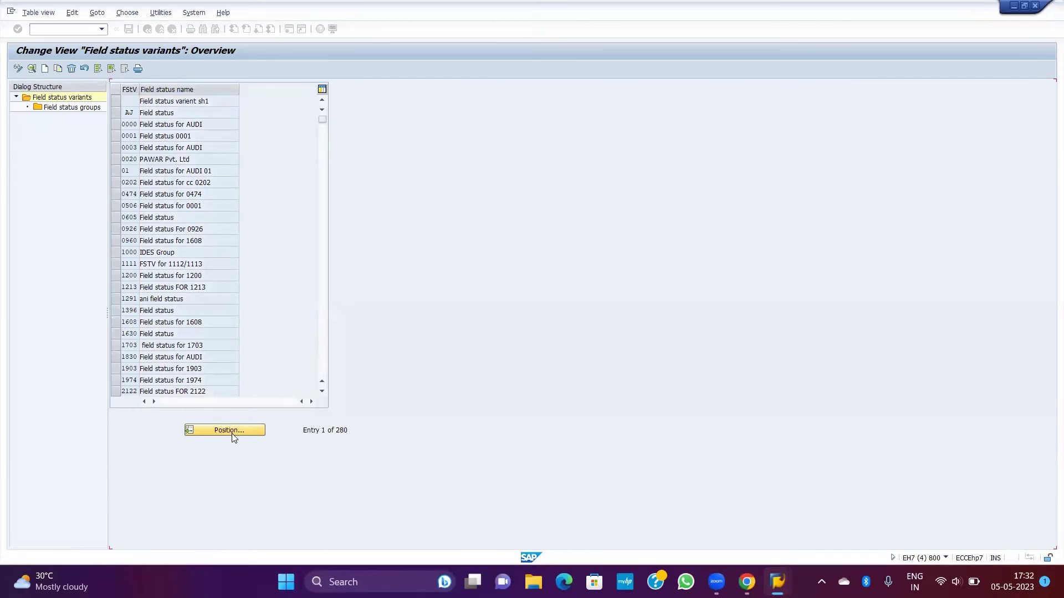
left_click(116, 102)
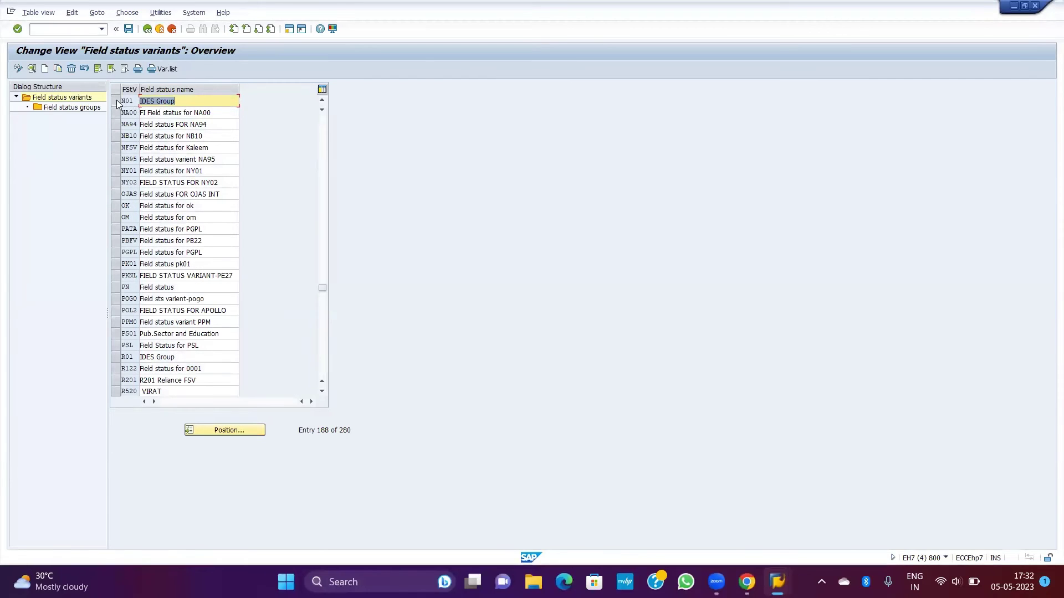
Step: Open variant N01's field status groups, then check the group list on account 40000004
double_click(67, 107)
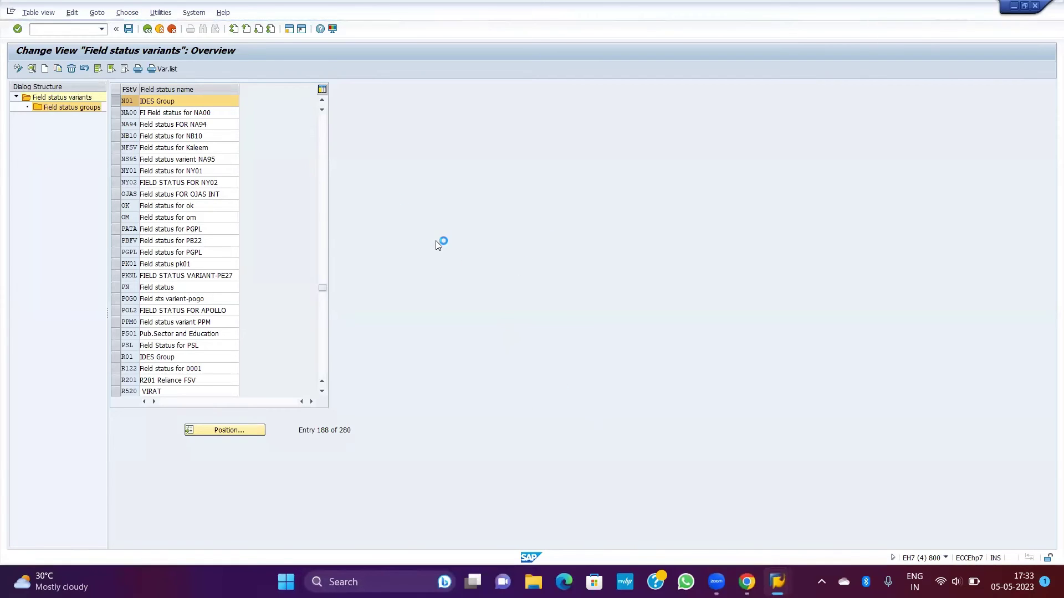
mouse_move(778, 582)
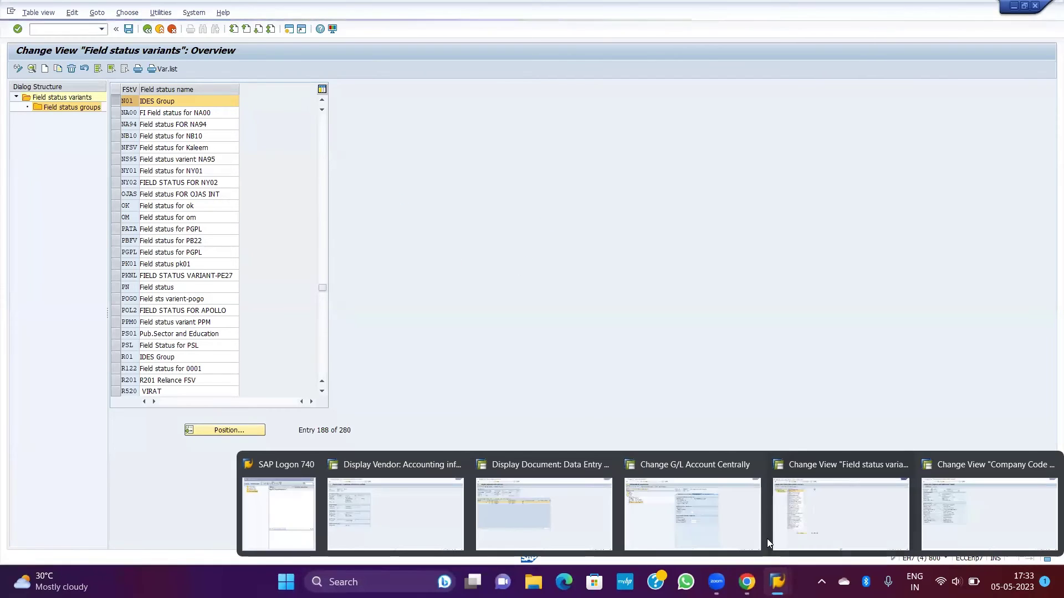
left_click(704, 518)
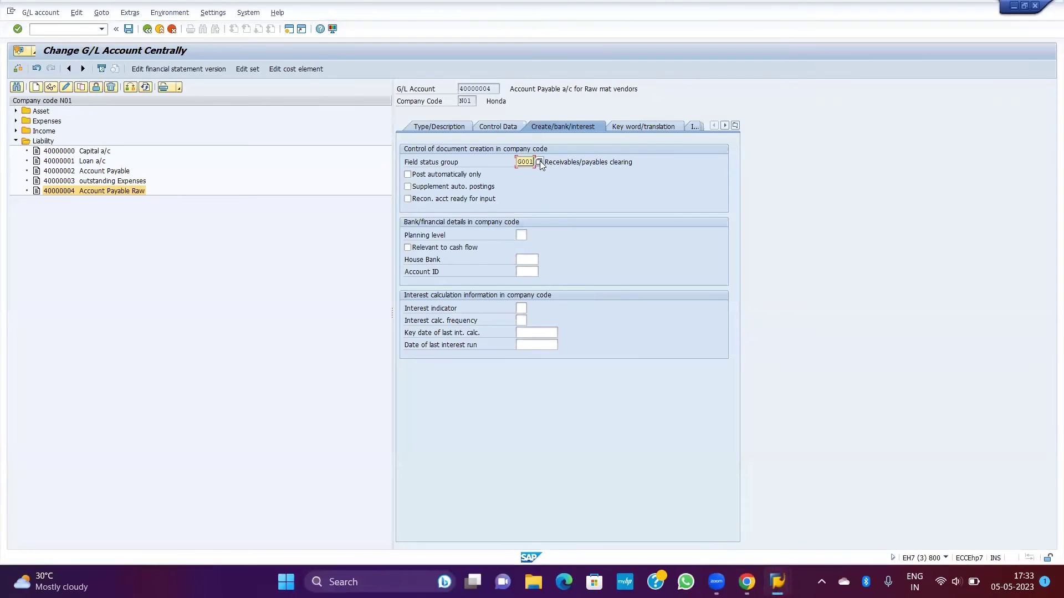
left_click(539, 162)
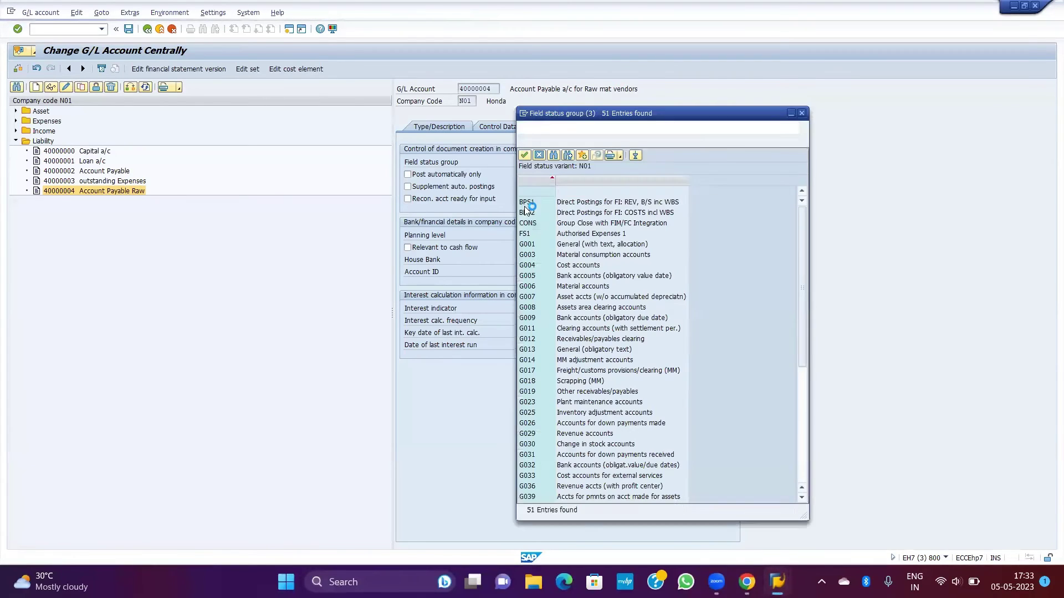
left_click(803, 115)
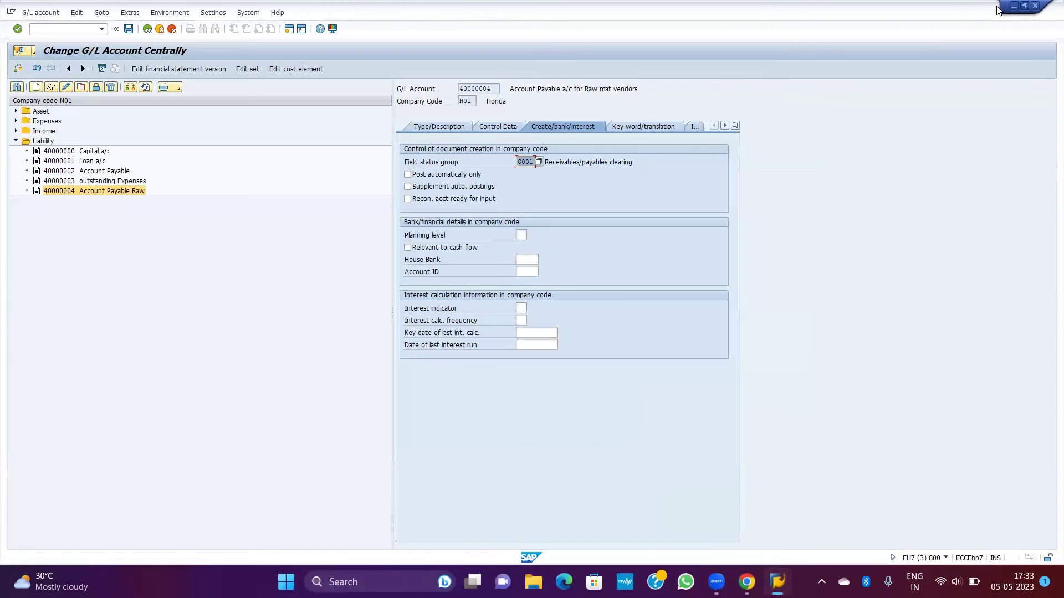
Step: Compare with the company code details window, ending on account 40000004 with group G001
left_click(1014, 6)
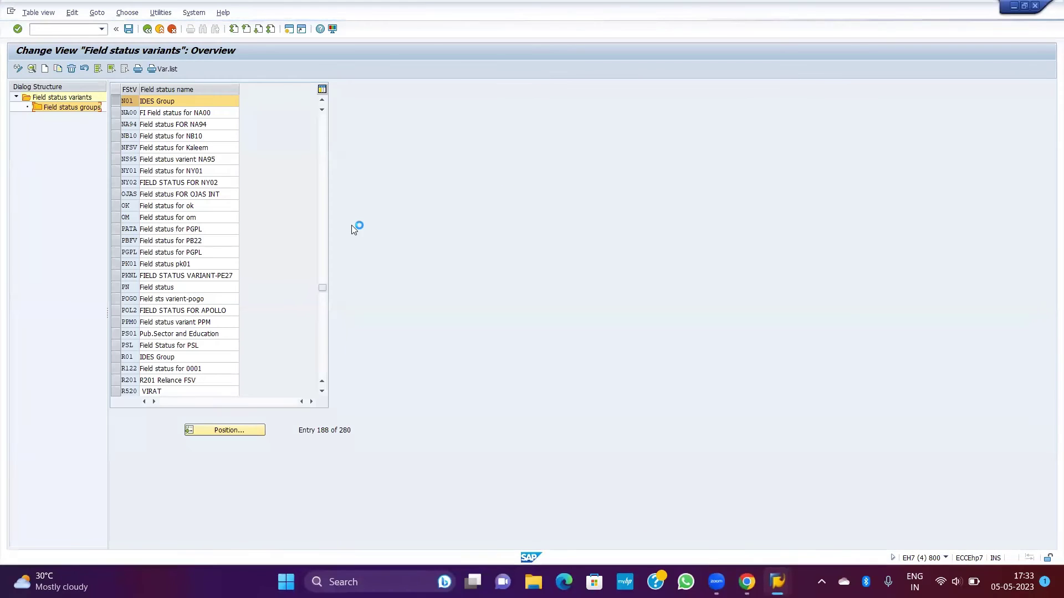
mouse_move(778, 579)
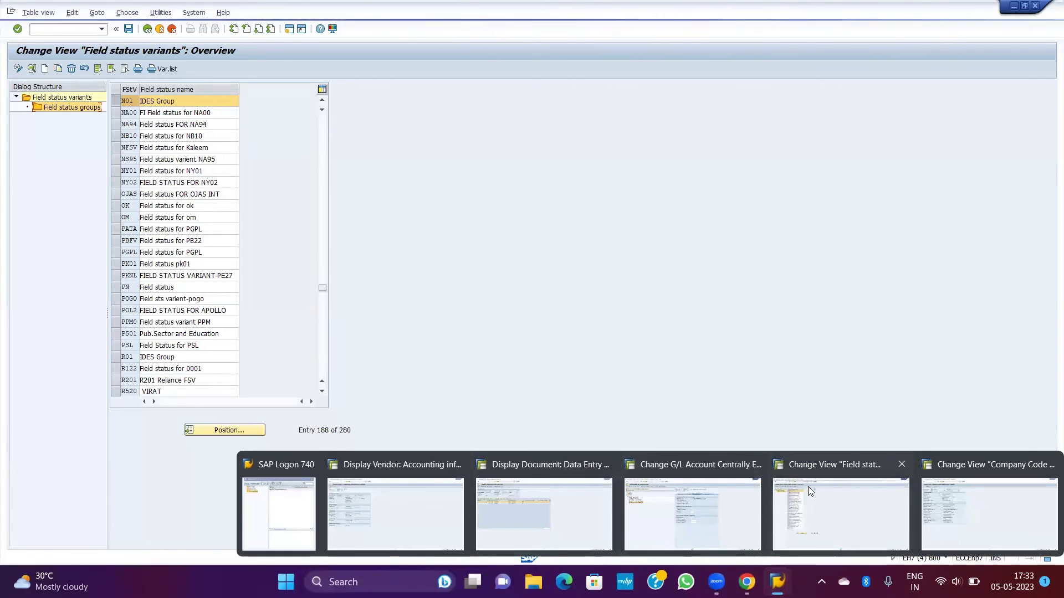
left_click(942, 491)
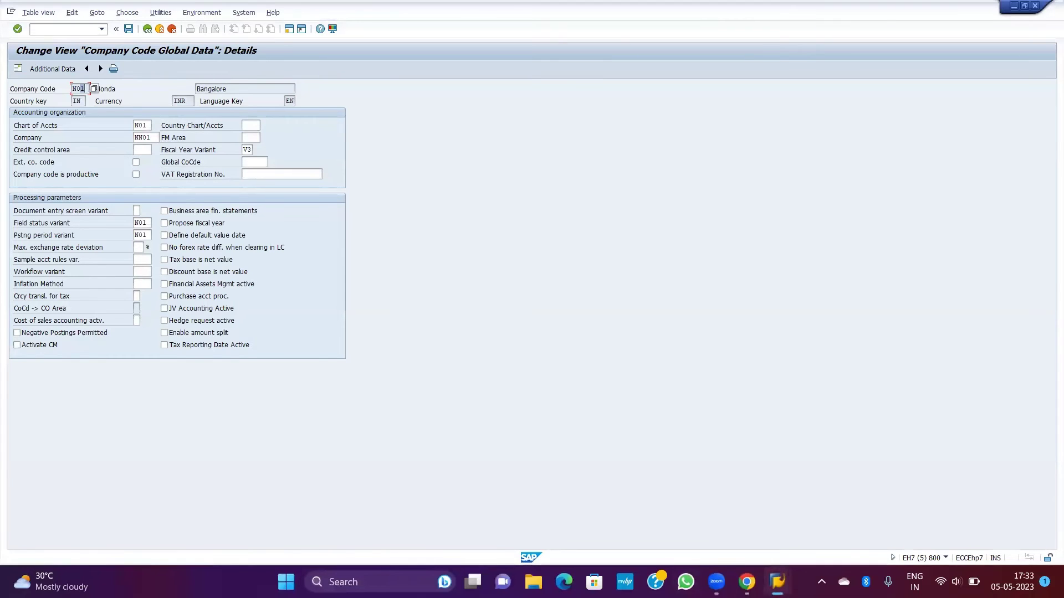
mouse_move(781, 573)
left_click(696, 509)
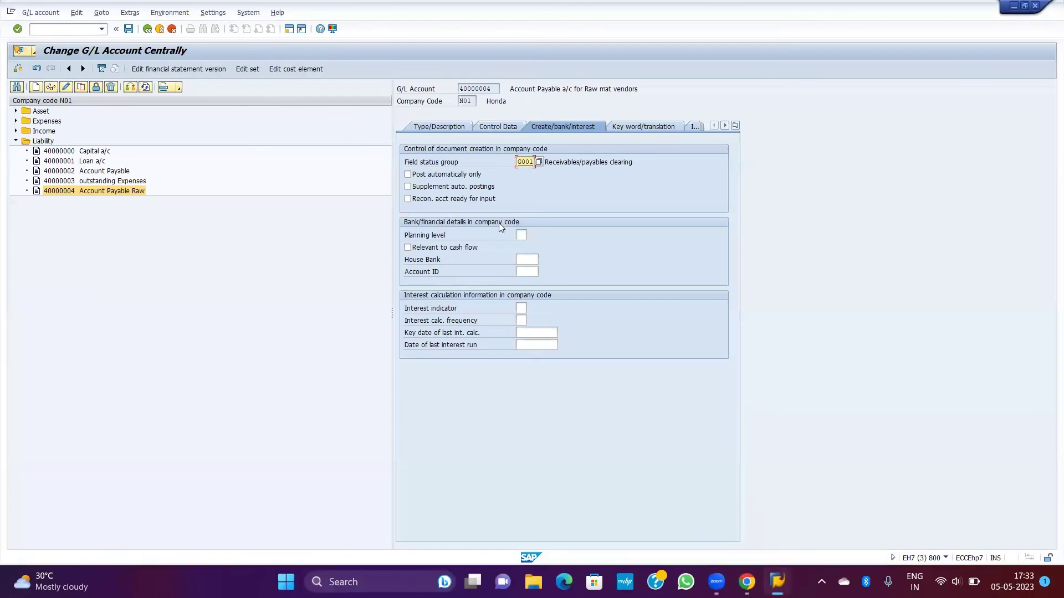
Step: Set G/L account 40000004's field status group to G067 Reconciliation accounts
left_click(540, 162)
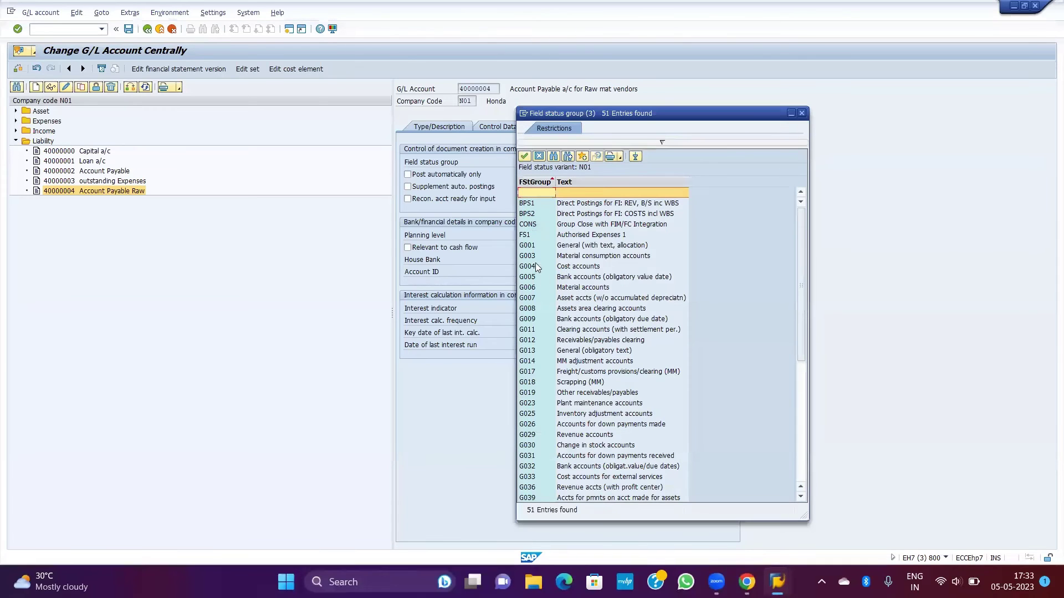
left_click(591, 255)
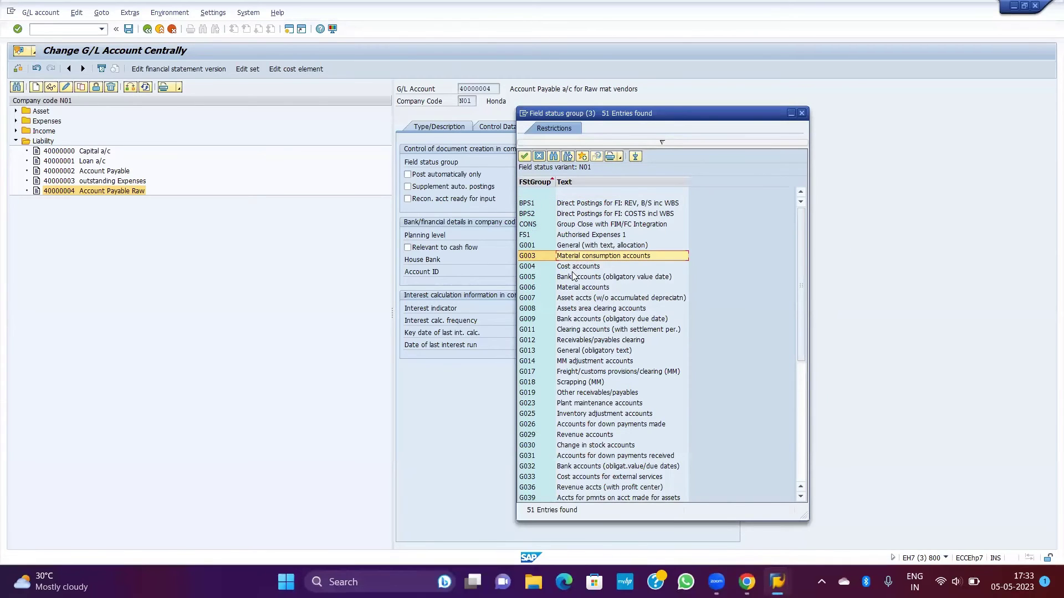
left_click(574, 276)
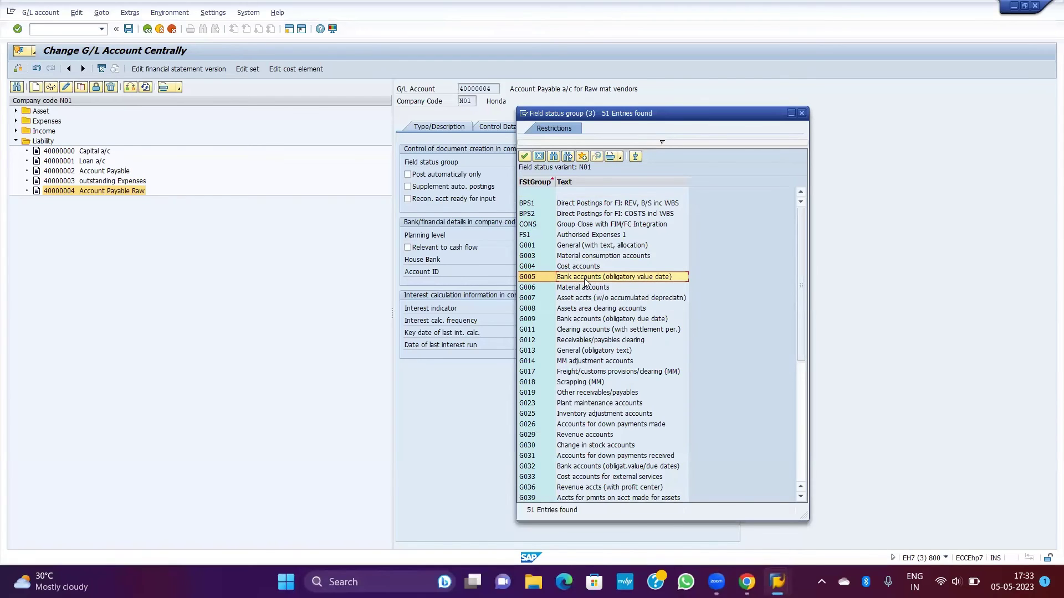
scroll(583, 292, "down", 4)
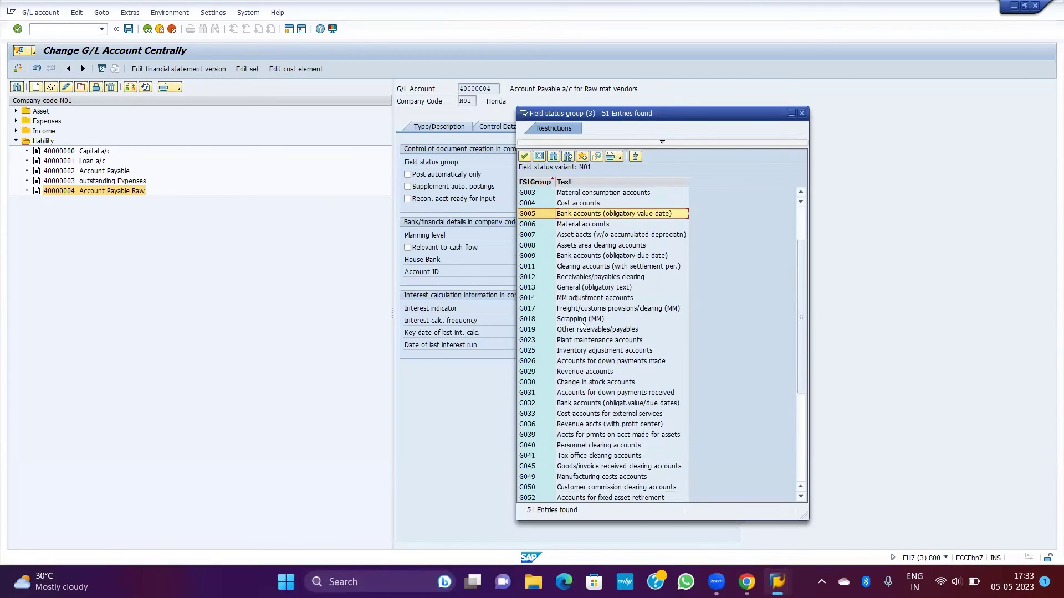
scroll(584, 375, "down", 1)
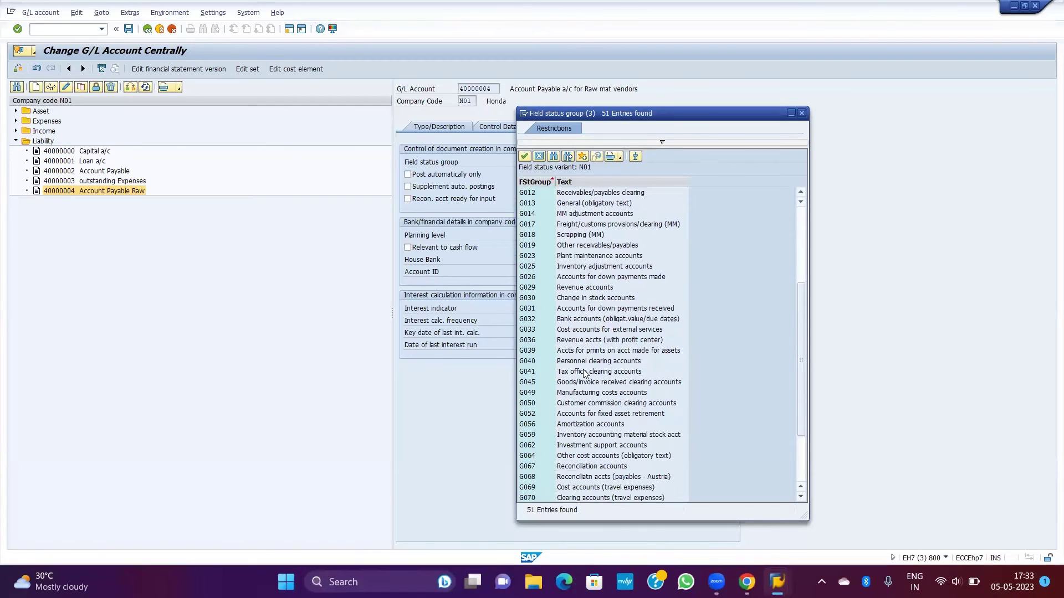
left_click(583, 467)
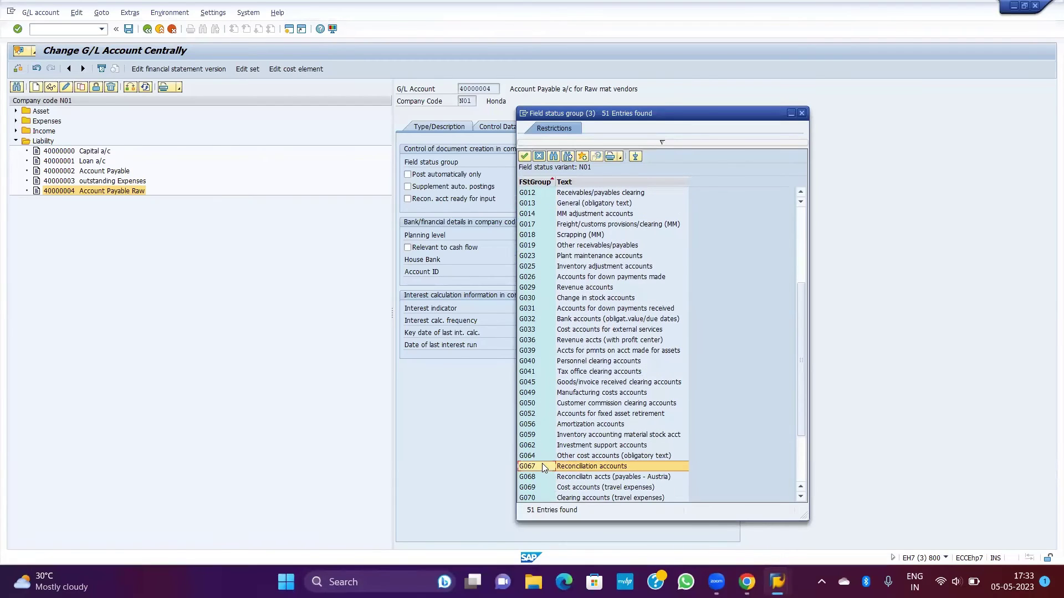
double_click(583, 467)
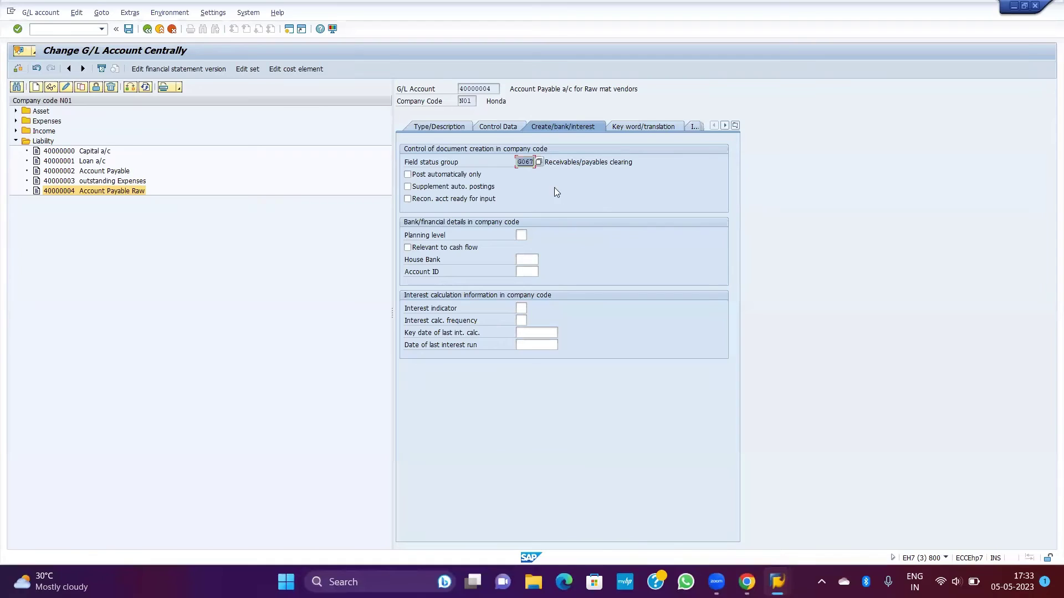
Step: Review G067's payment transaction field statuses, then save the G/L account
double_click(526, 161)
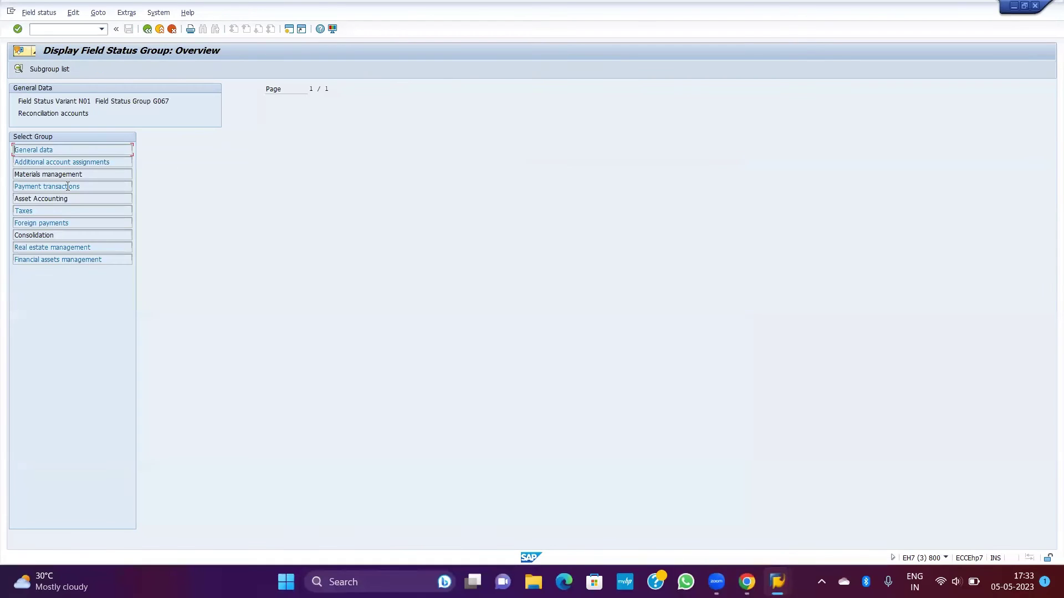
left_click(37, 188)
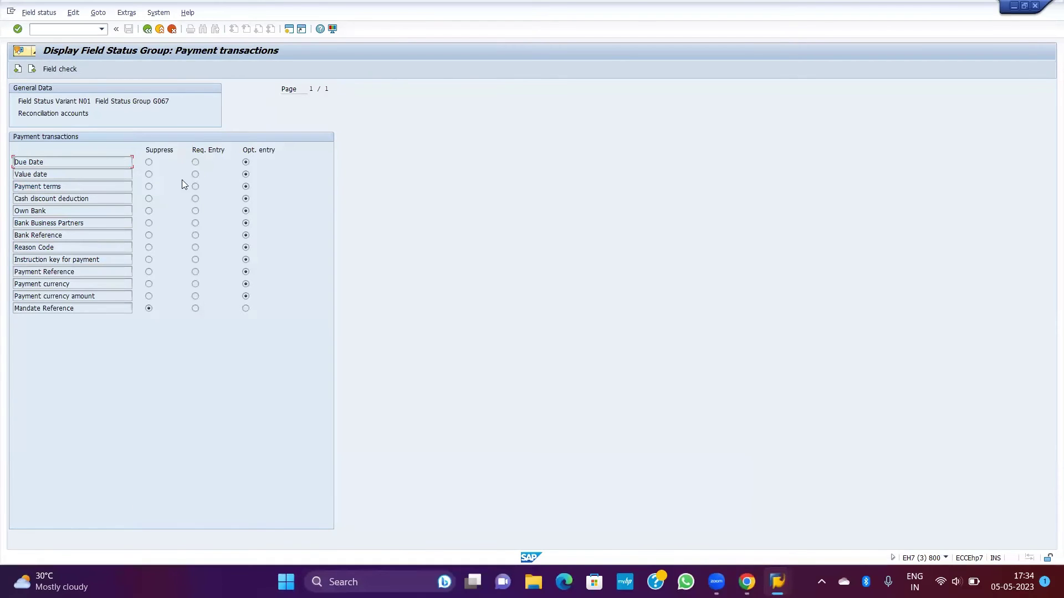
left_click(147, 29)
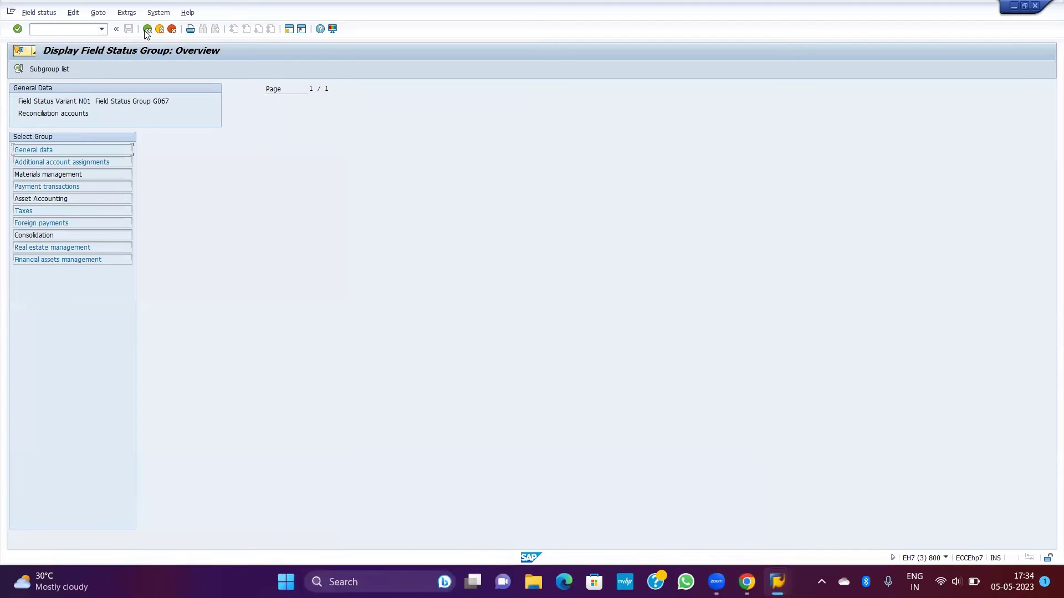
left_click(148, 30)
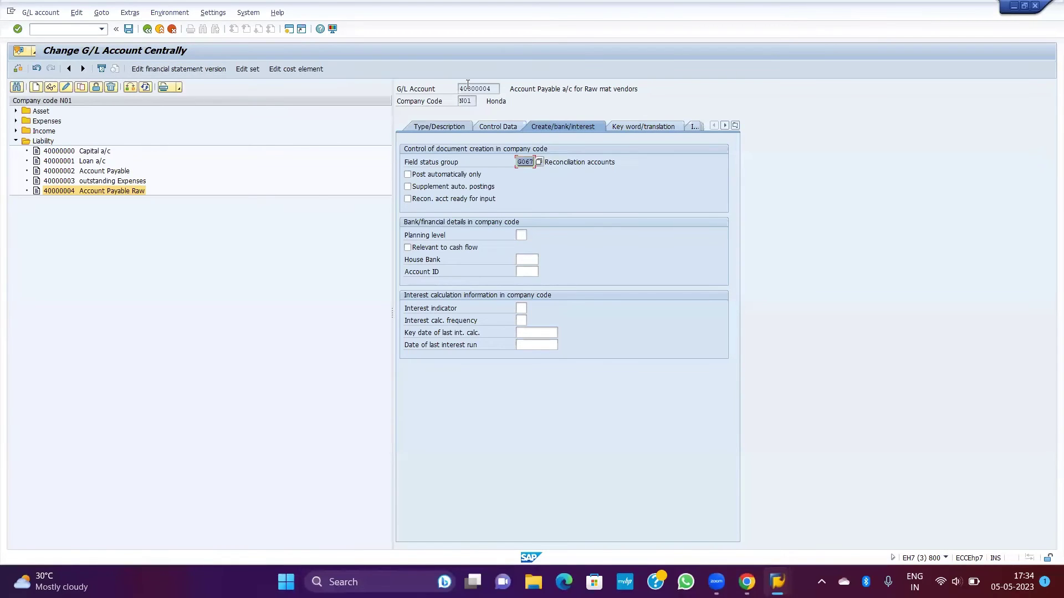
left_click(128, 30)
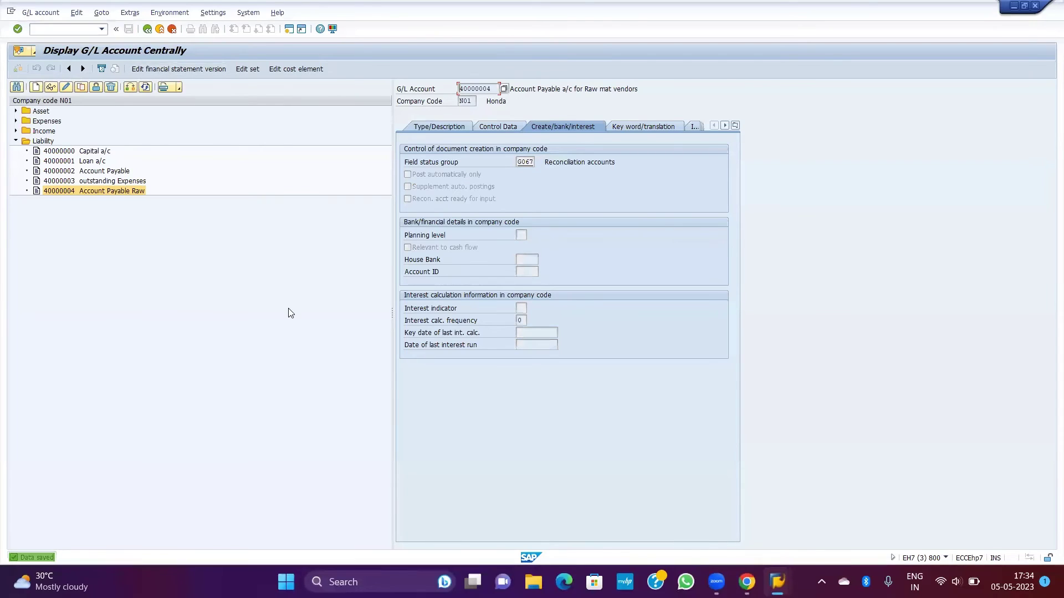
Step: Leave the G/L account display for SAP Easy Access with /N
left_click(65, 28)
type("/N")
key("Return")
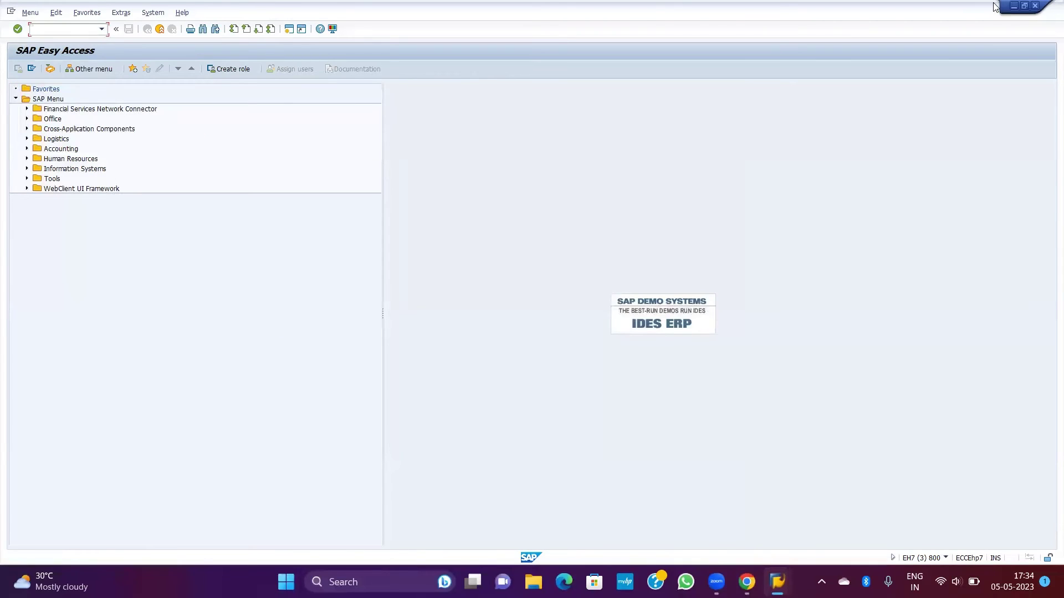
Step: Close the surplus Easy Access session windows
left_click(1035, 10)
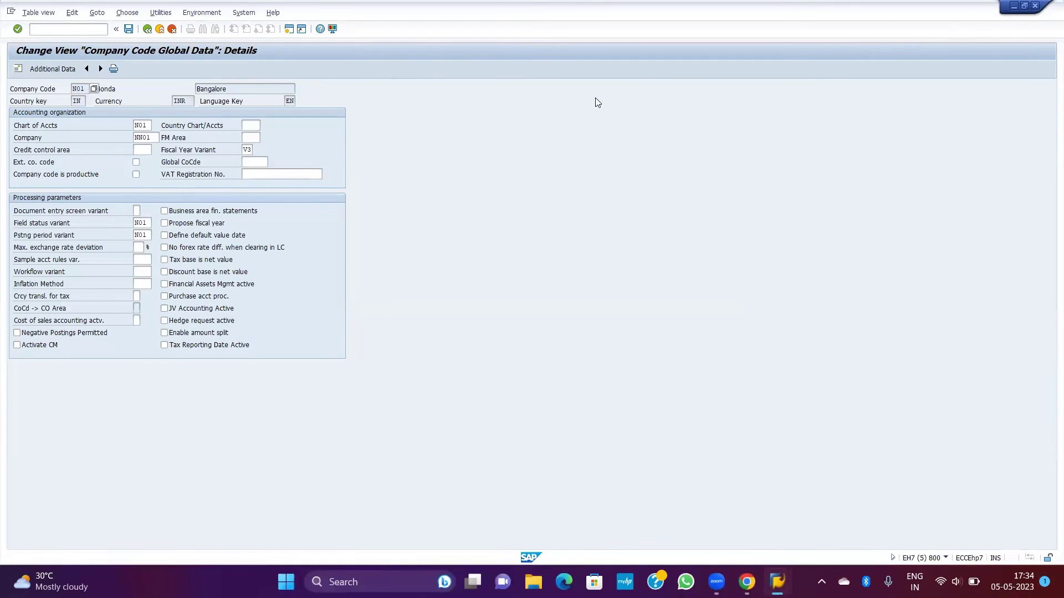
key("ctrl+slash")
type("/n")
key("Return")
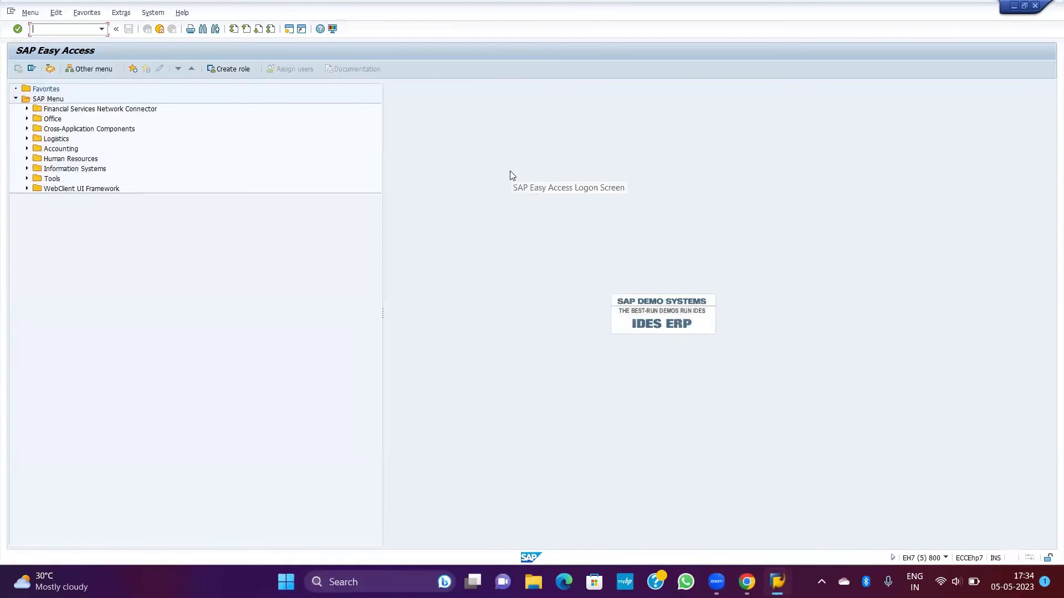
left_click(1034, 6)
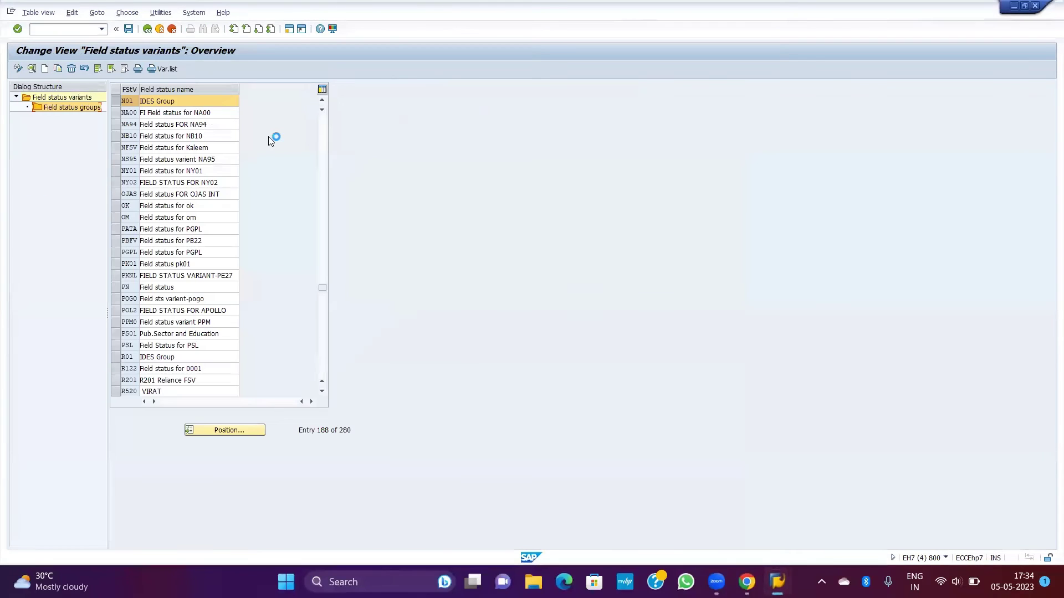
Step: Create a new SAP session from the window's system menu
left_click(12, 11)
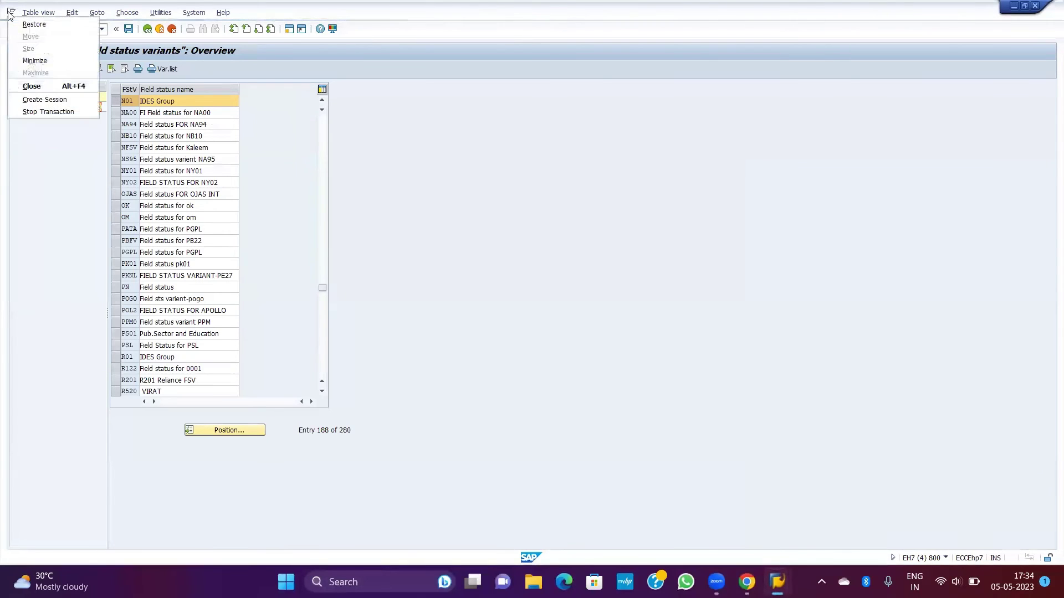
left_click(48, 110)
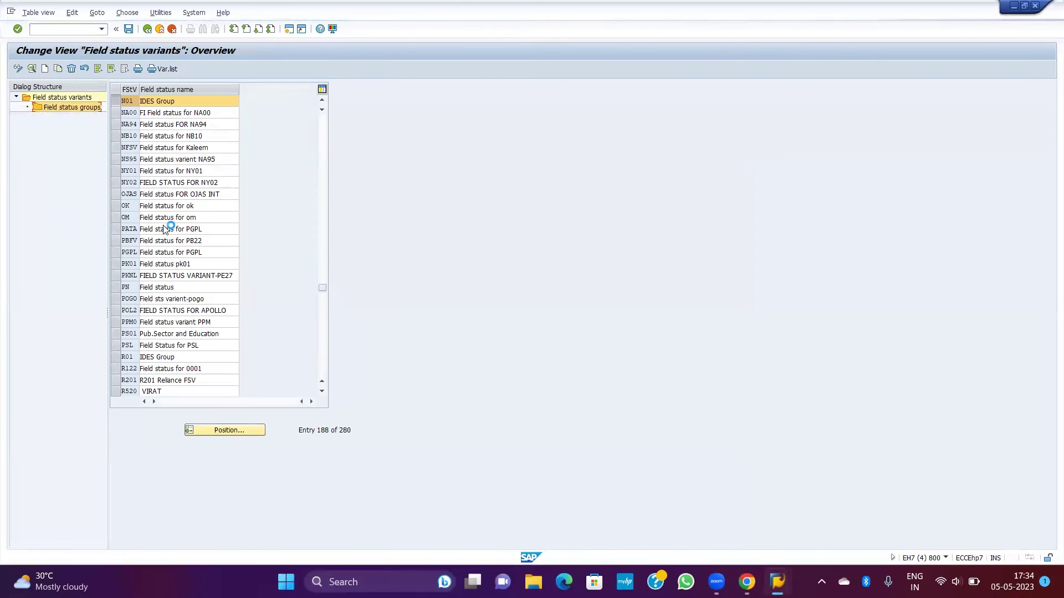
left_click(11, 11)
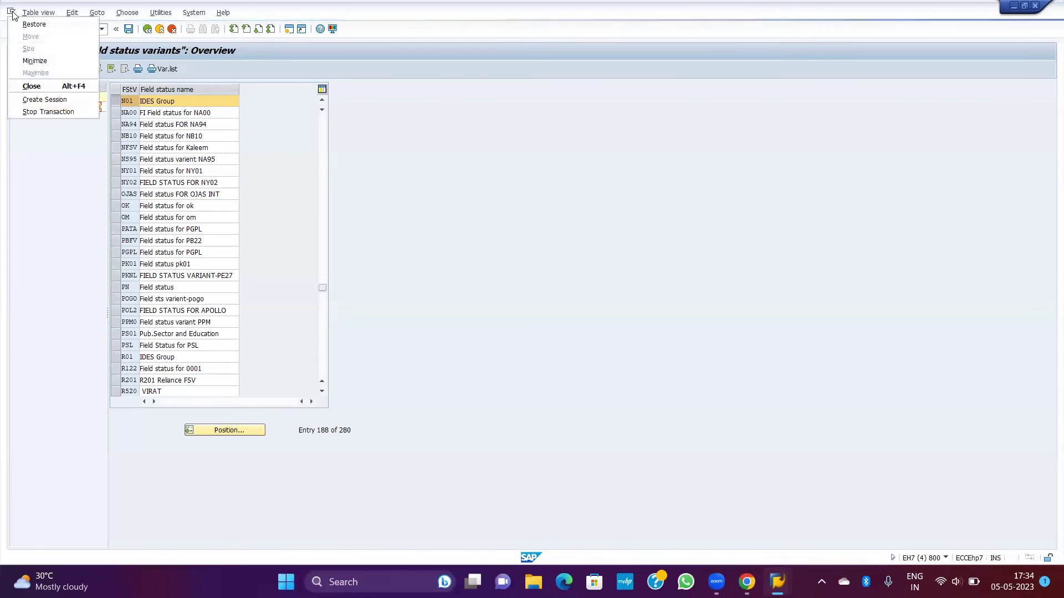
left_click(37, 101)
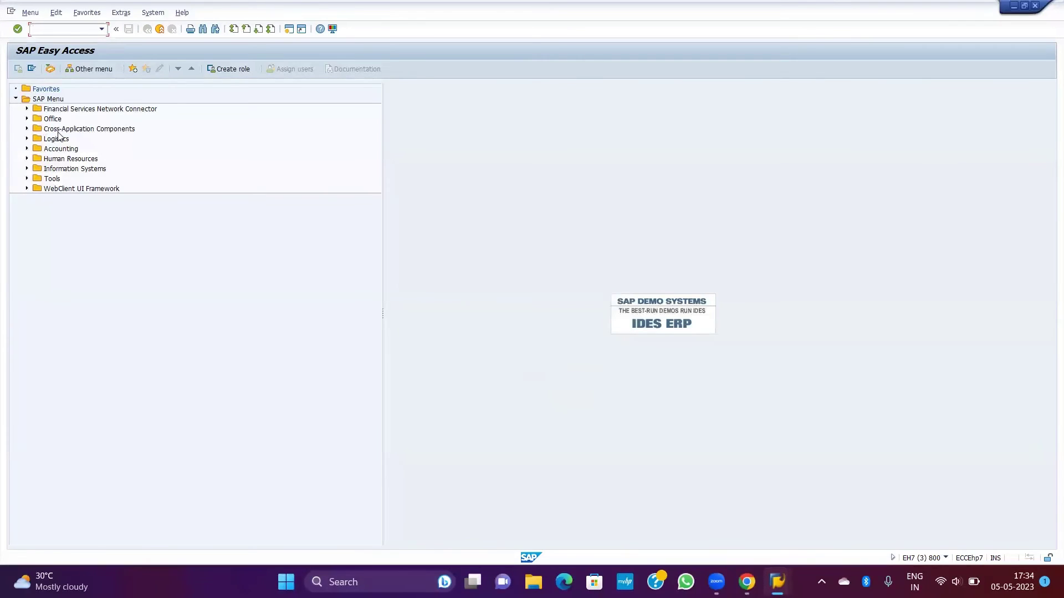
Step: Start FB60 vendor invoice entry via Accounting > Financial Accounting > Accounts Payable > Document Entry
double_click(62, 148)
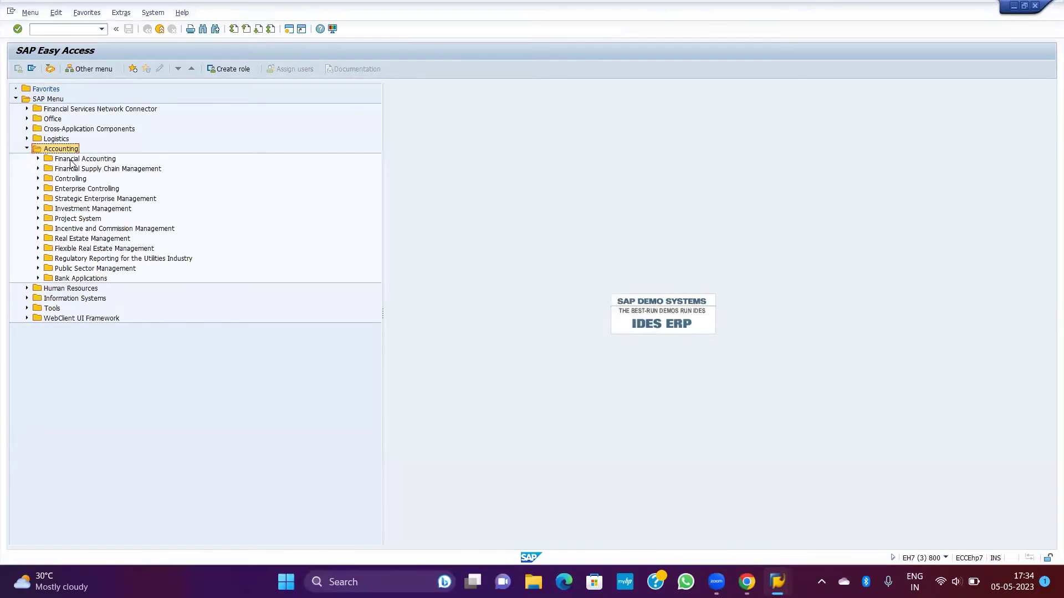
double_click(72, 159)
left_click(85, 169)
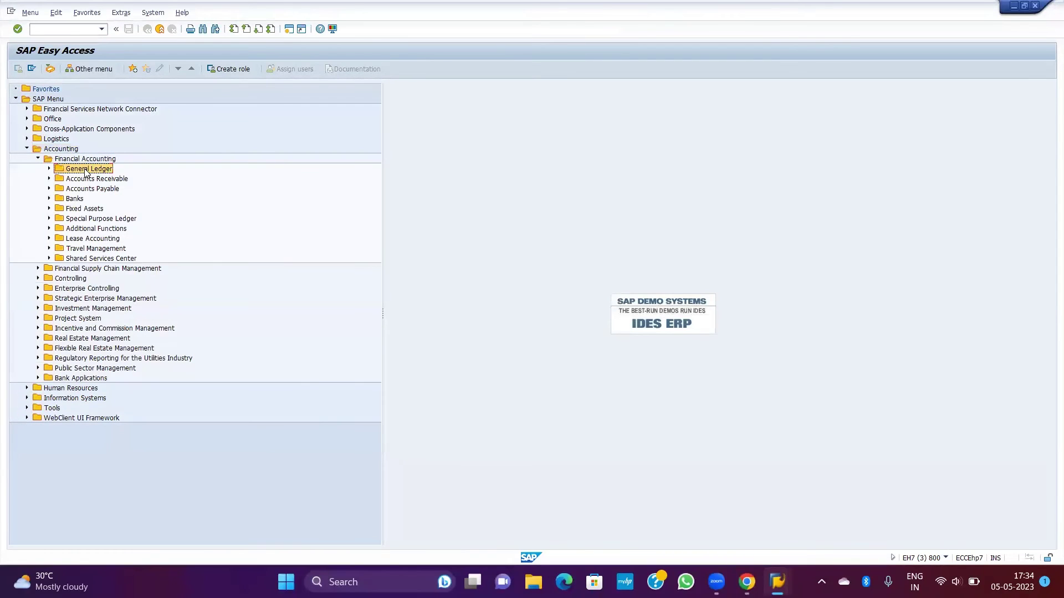
double_click(86, 170)
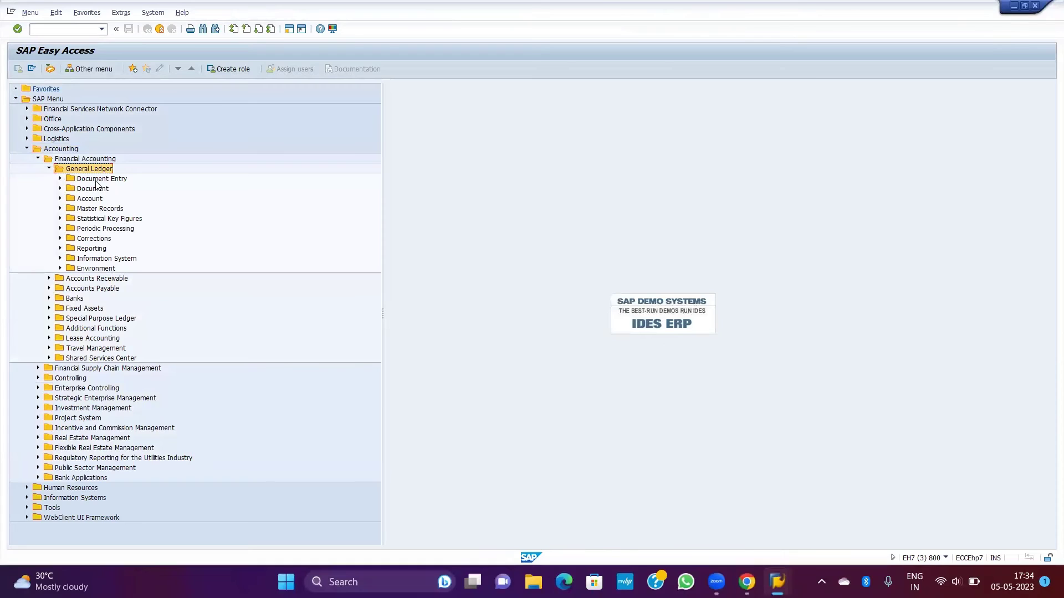
double_click(97, 179)
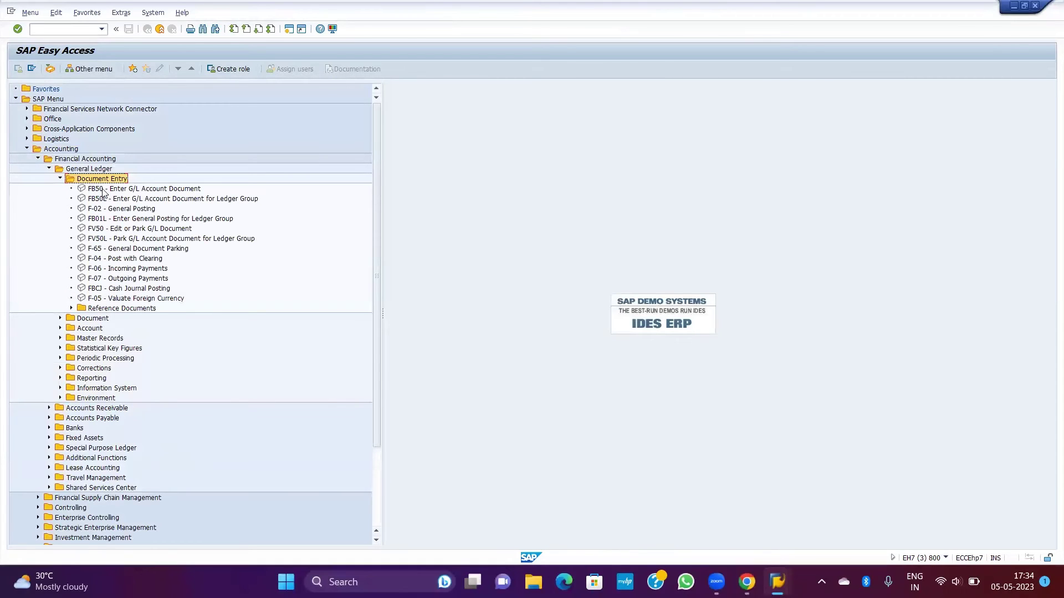
key("Left")
key("Left")
key("Left")
double_click(103, 189)
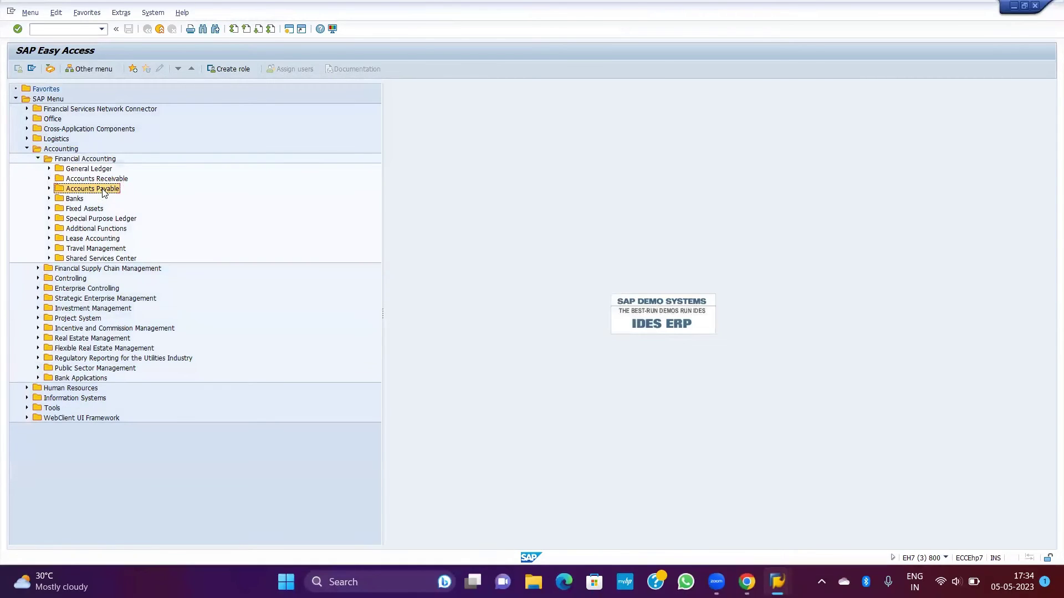
double_click(113, 201)
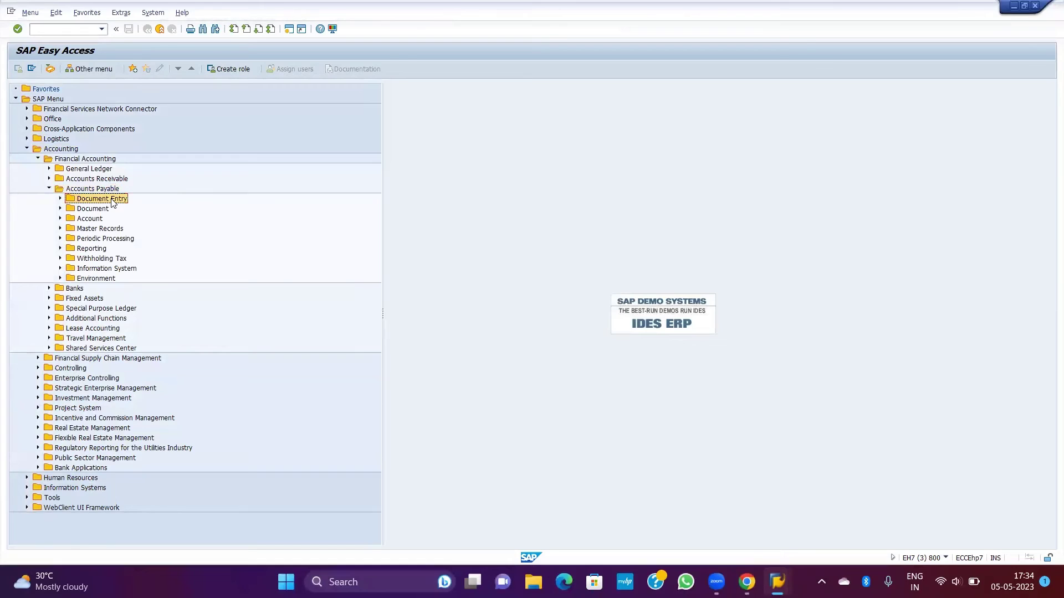
double_click(117, 211)
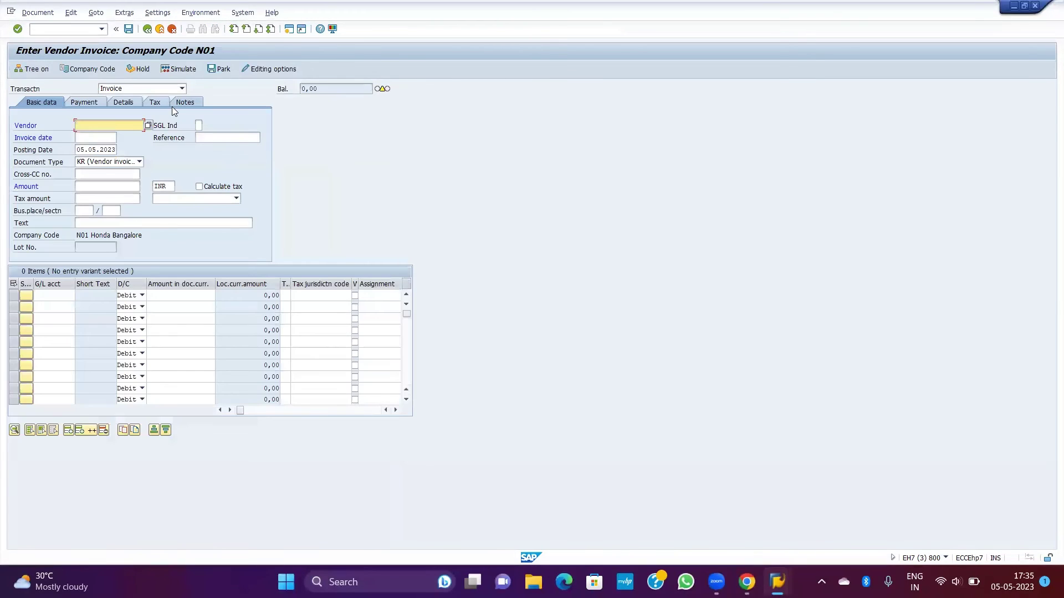
Step: Fill the invoice header: vendor, invoice date 02.05.2023, reference TEST1, posting date 06.05.2023, amount 1000
type("2")
key("Down")
key("Tab")
key("BackSpace")
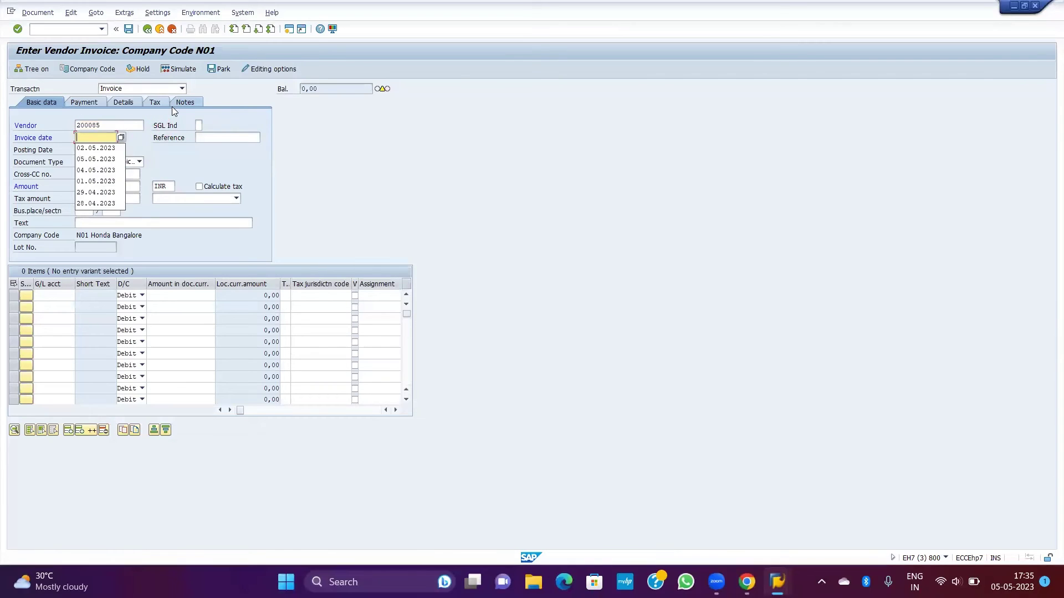
key("Down")
key("Tab")
key("BackSpace")
key("Down")
key("Tab")
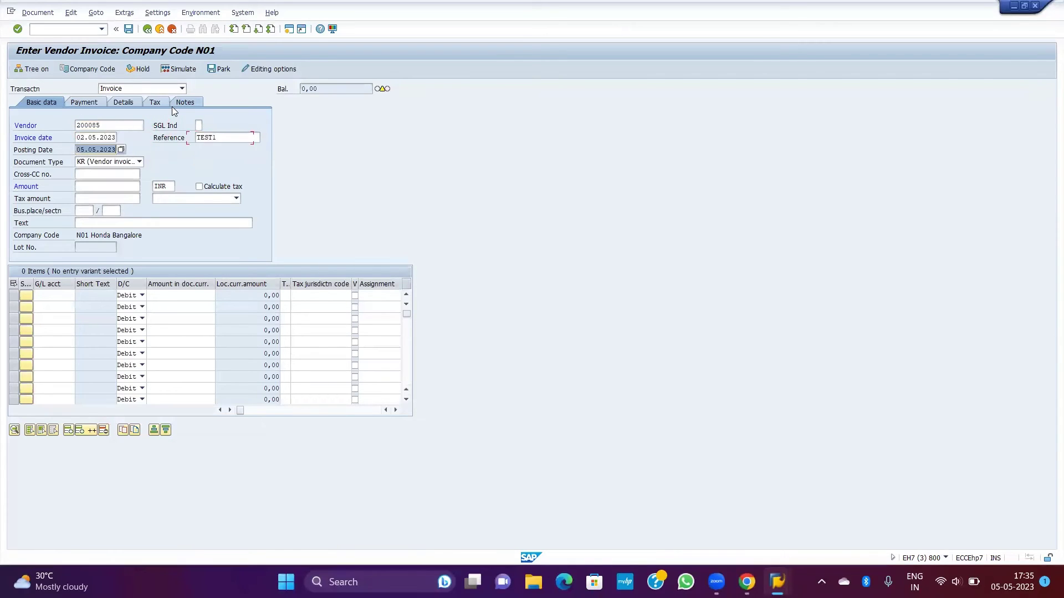
key("BackSpace")
key("Down")
key("Tab")
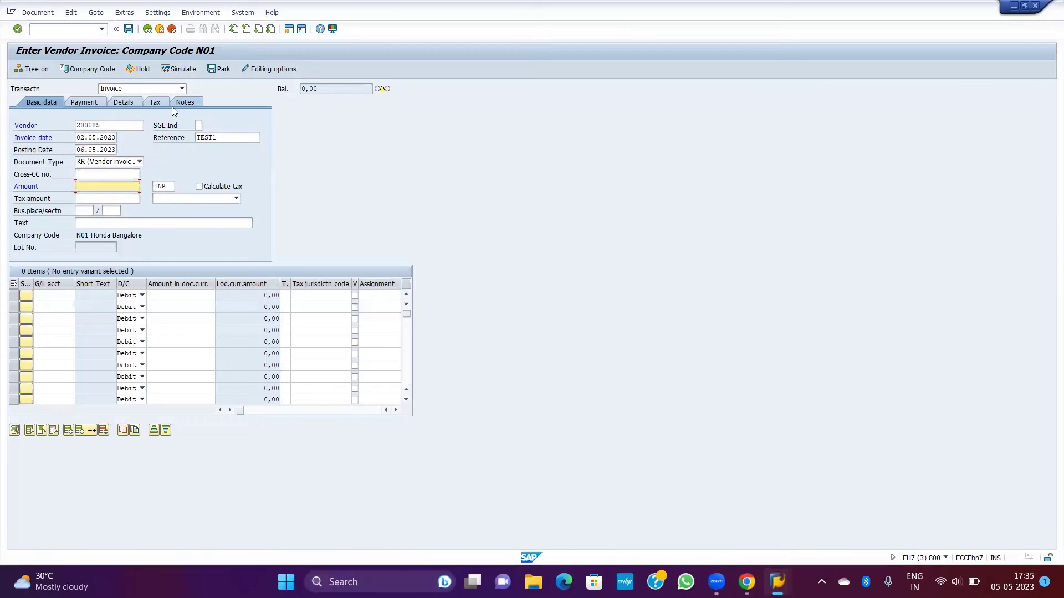
type("1000")
Step: Add a G/L 70000001 line of 1000 and validate the invoice
key("Tab")
key("Tab")
key("Tab")
key("Tab")
key("Tab")
key("Tab")
key("Tab")
key("Tab")
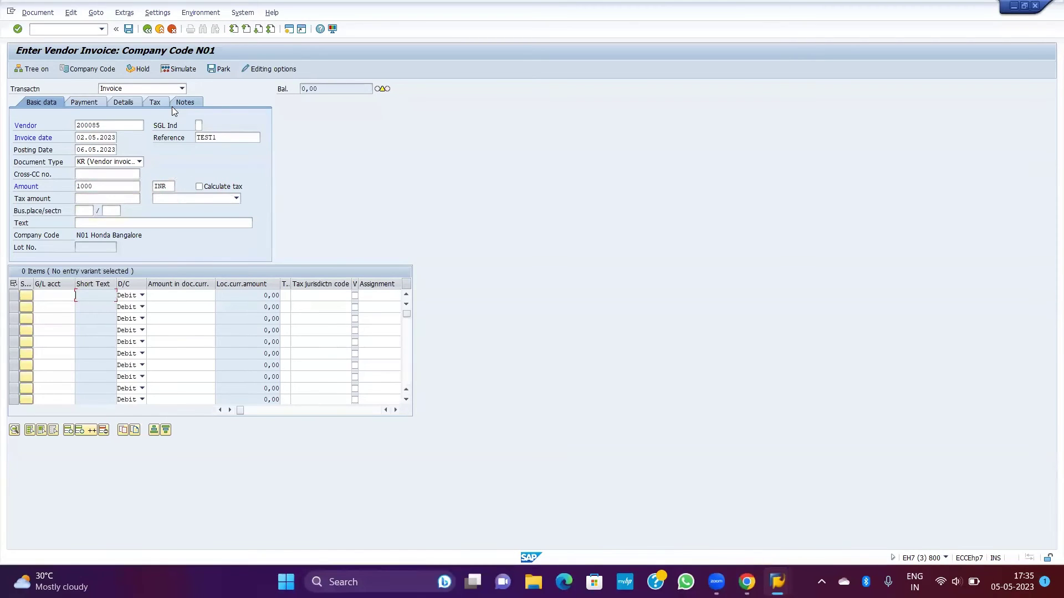
key("shift+Tab")
key("Down")
key("Tab")
key("Tab")
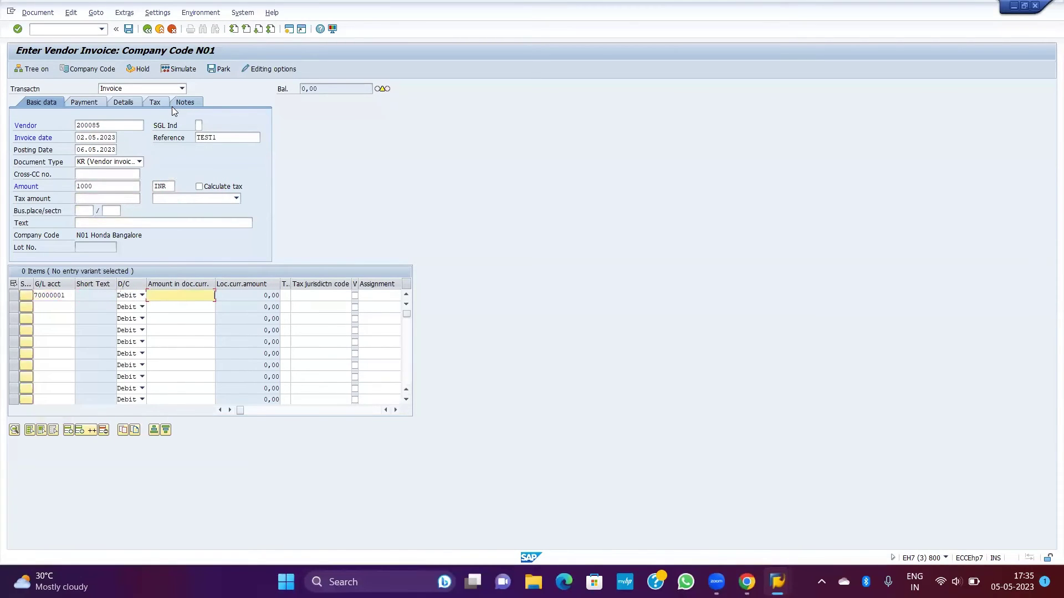
key("Down")
key("Return")
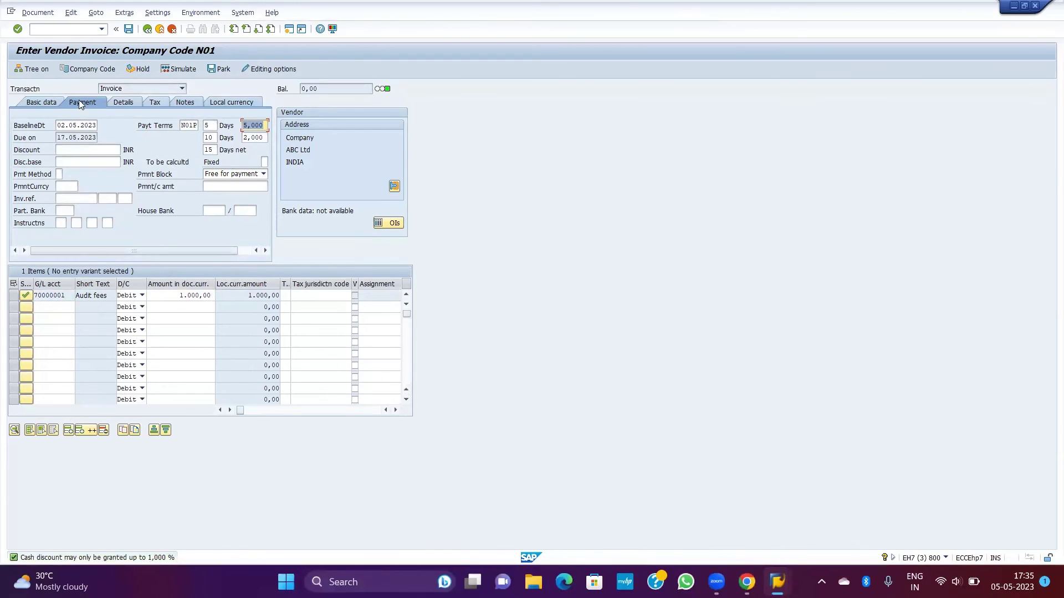
Step: Edit the payment terms to 5 days for the first discount and validate them
left_click(191, 123)
left_click(214, 125)
type("5")
left_click(247, 125)
left_click(246, 139)
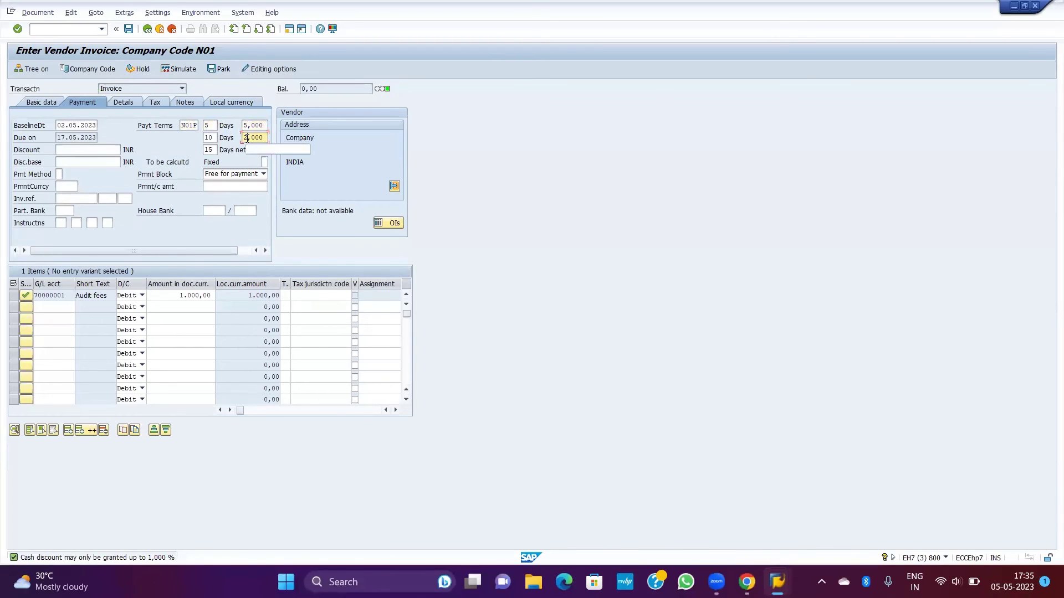
left_click(213, 139)
left_click(213, 151)
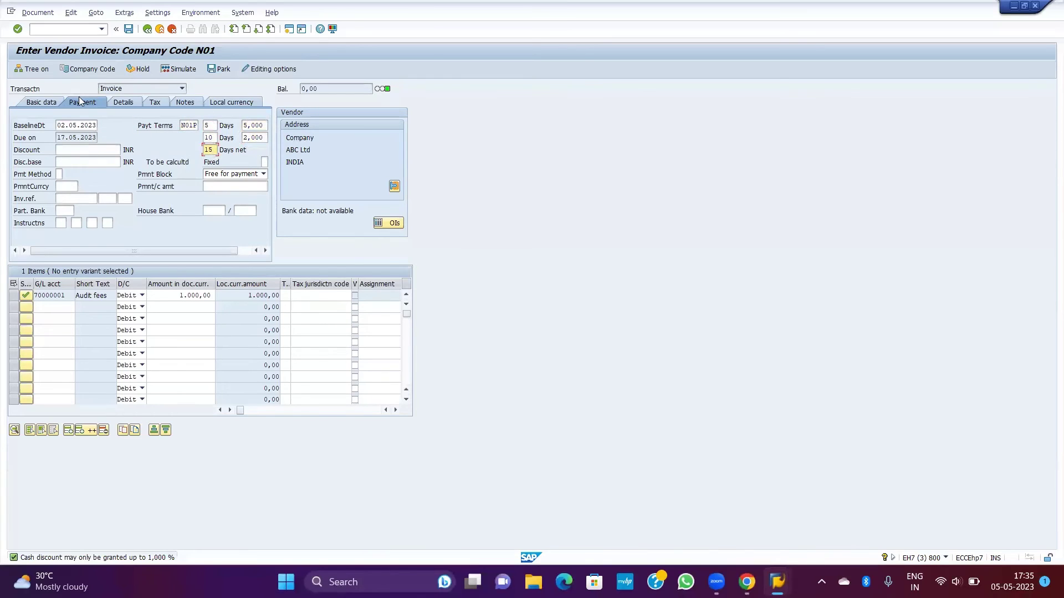
left_click(30, 103)
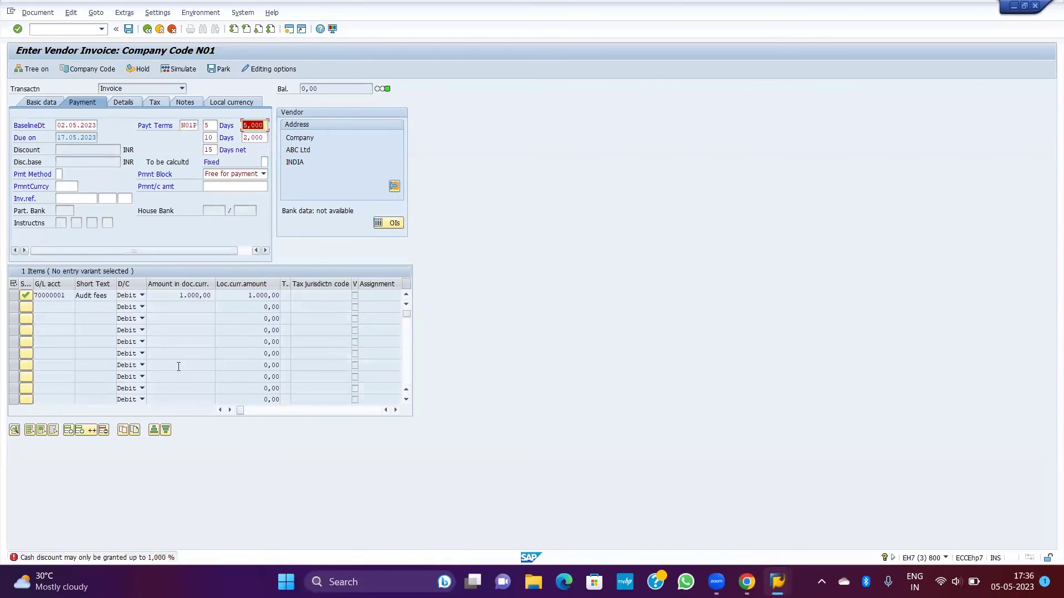
Step: Open the cash discount error's help and follow it to the user tolerance group settings
double_click(122, 558)
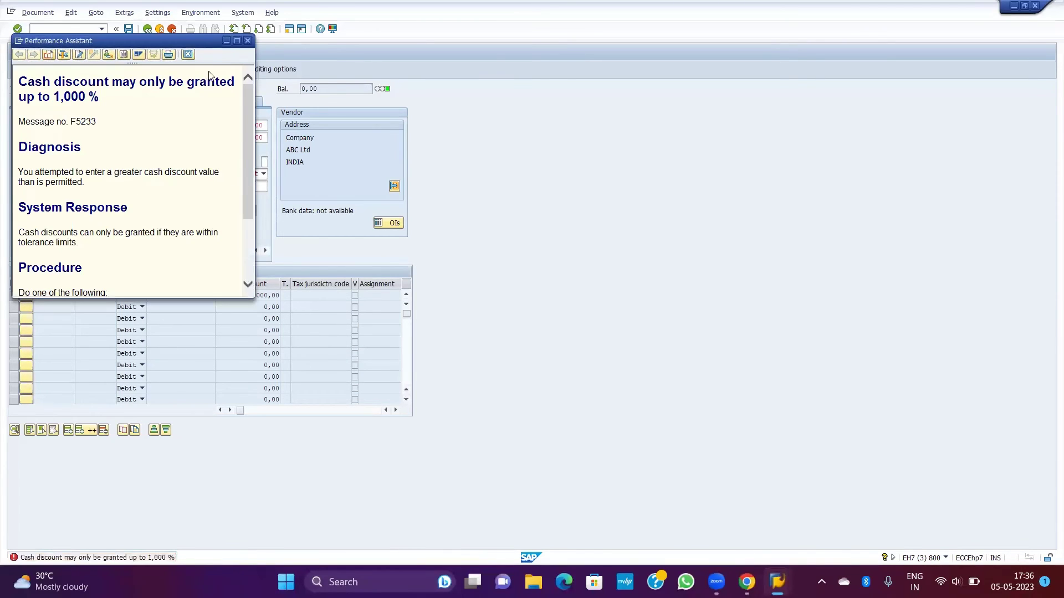
left_click(237, 41)
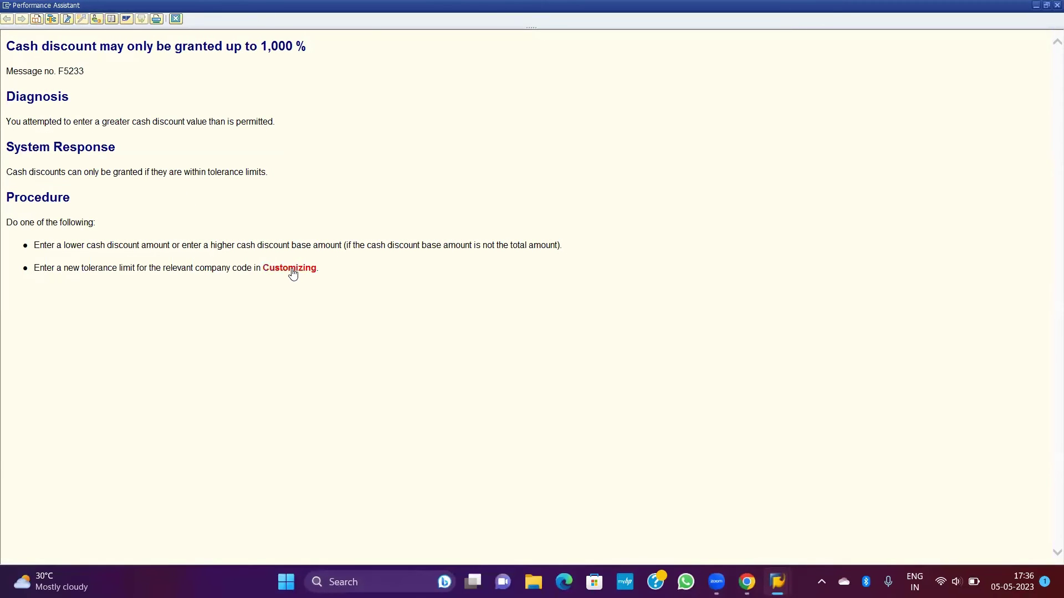
left_click(292, 270)
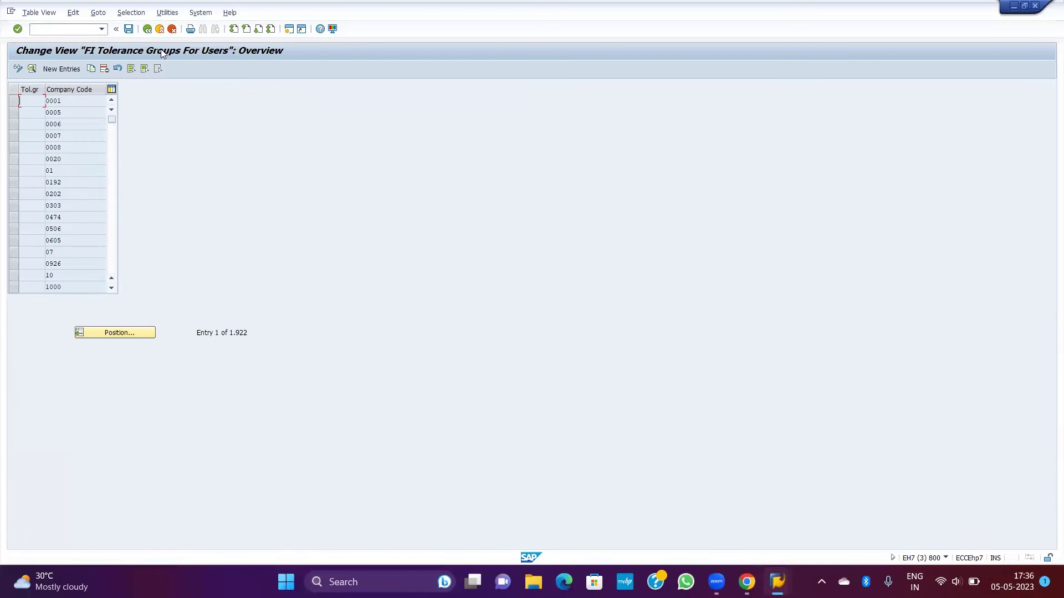
Step: Search the tolerance group table by company codes N1 and N100
left_click(120, 328)
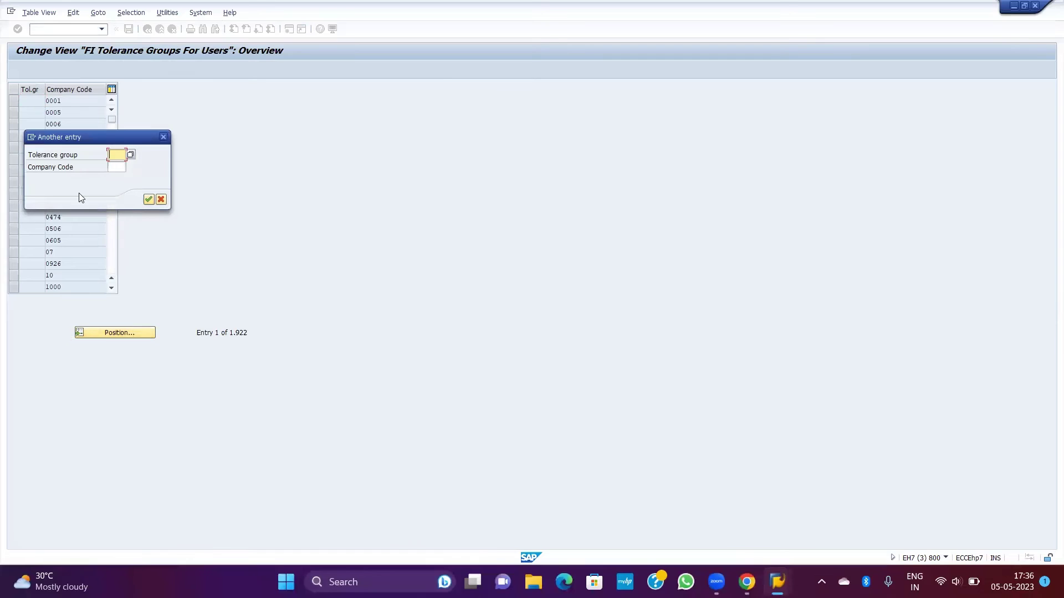
key("Tab")
type("N1")
key("Return")
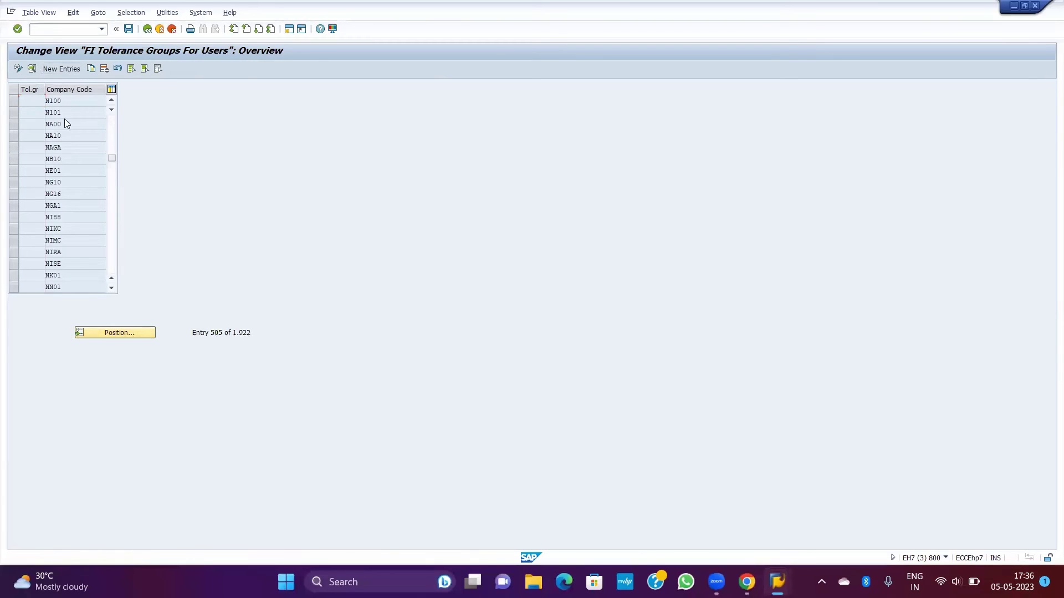
scroll(65, 121, "up", 1)
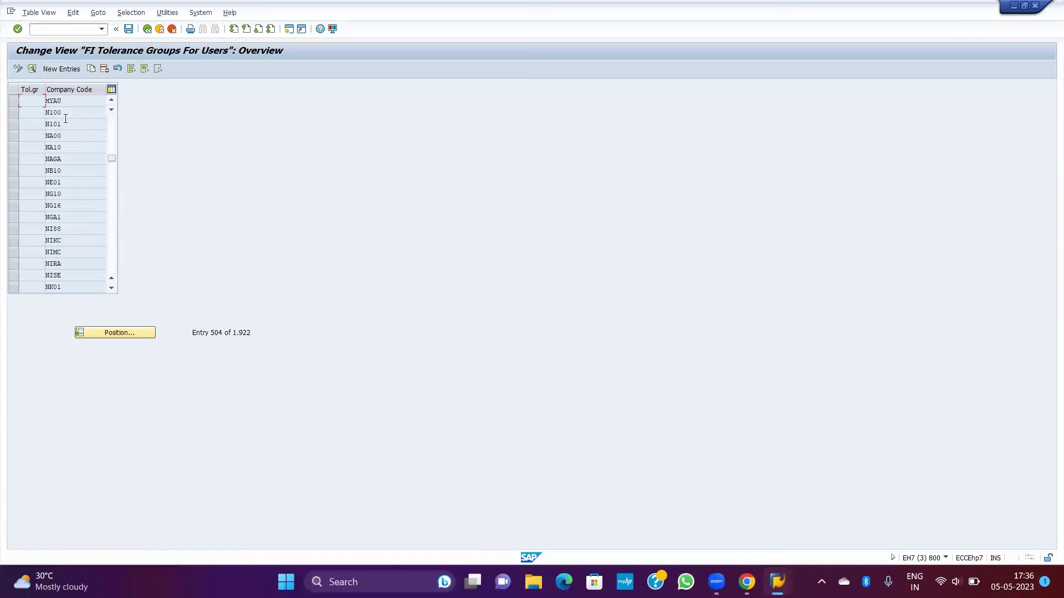
left_click(106, 331)
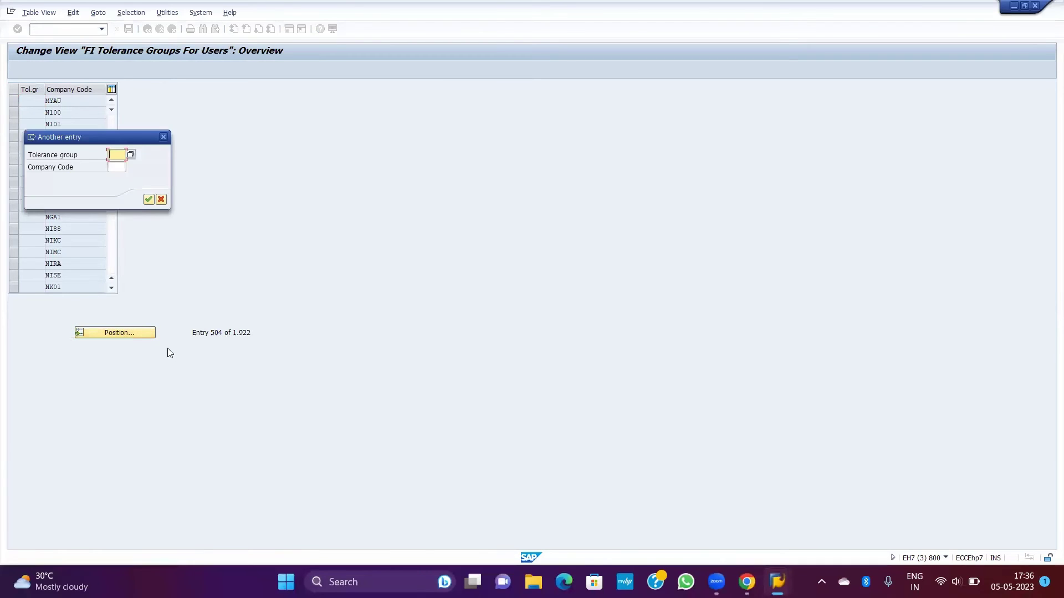
key("Tab")
type("N100")
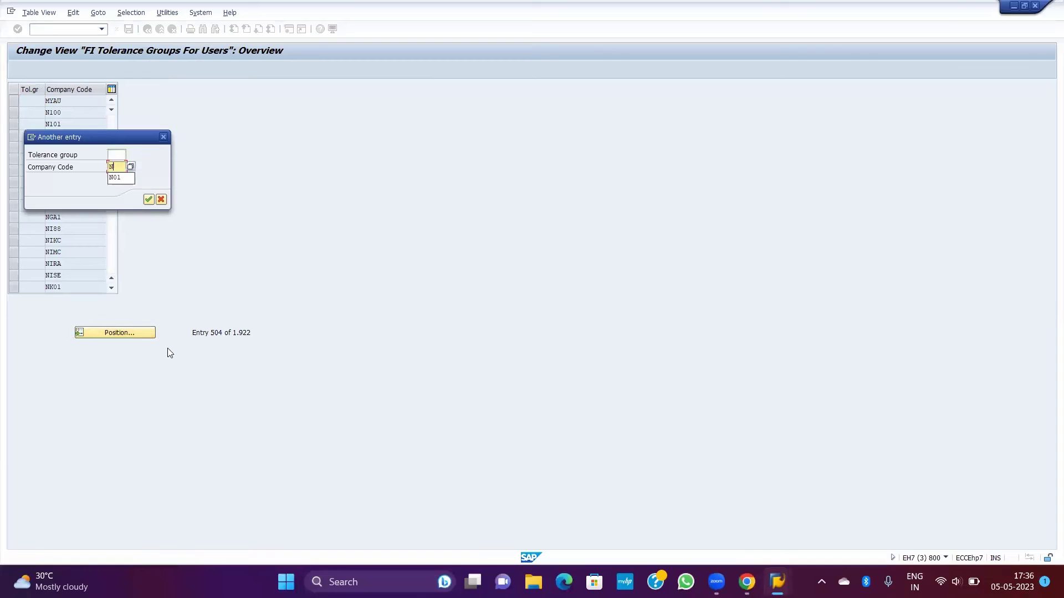
key("Return")
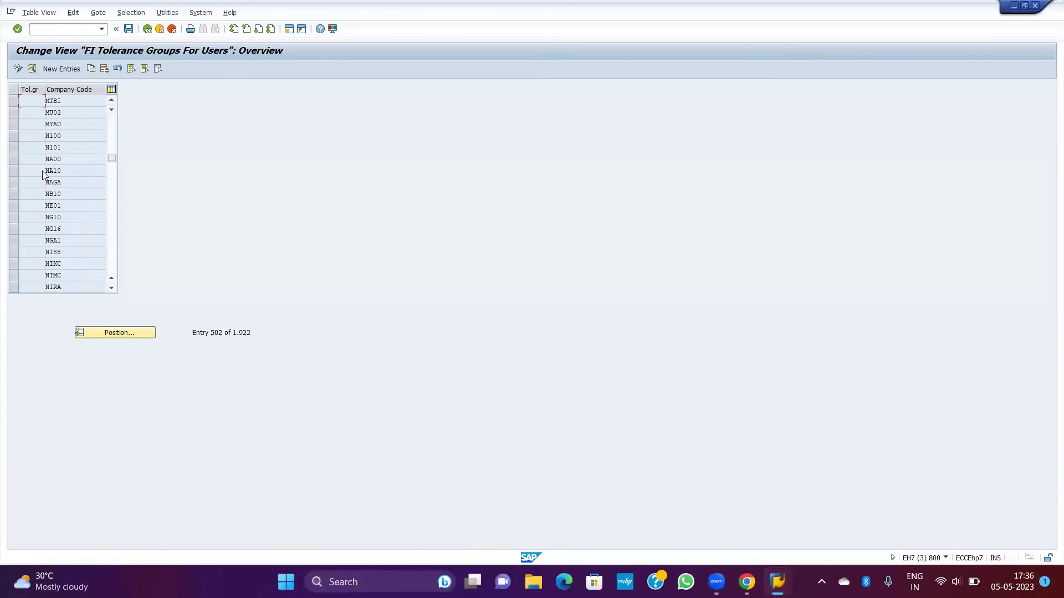
scroll(42, 171, "up", 7)
scroll(85, 159, "up", 20)
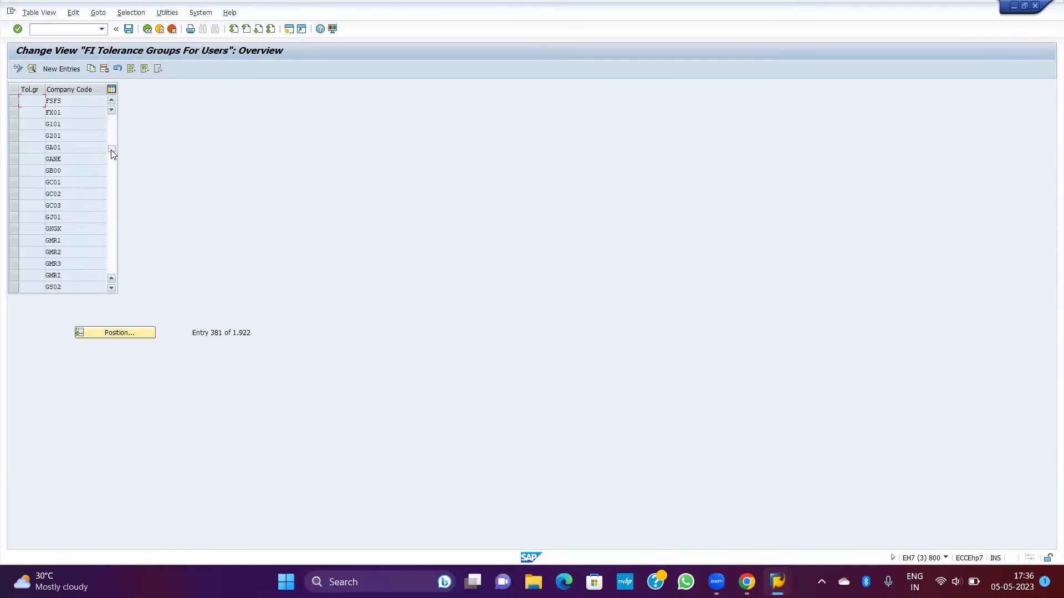
left_click_drag(112, 150, 111, 109)
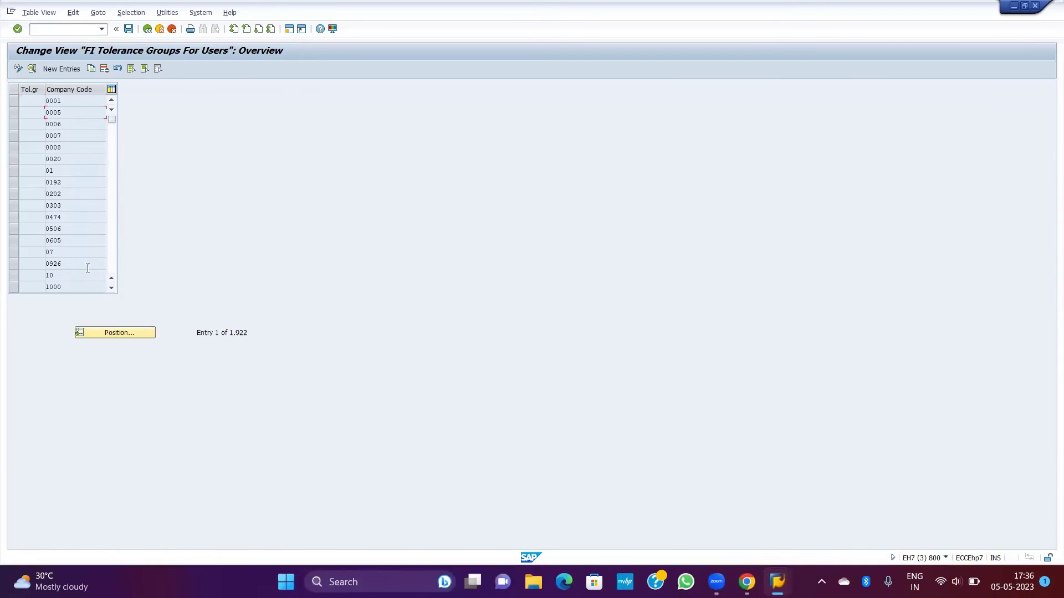
Step: Locate tolerance group SRA and open its N01 entry
left_click(124, 332)
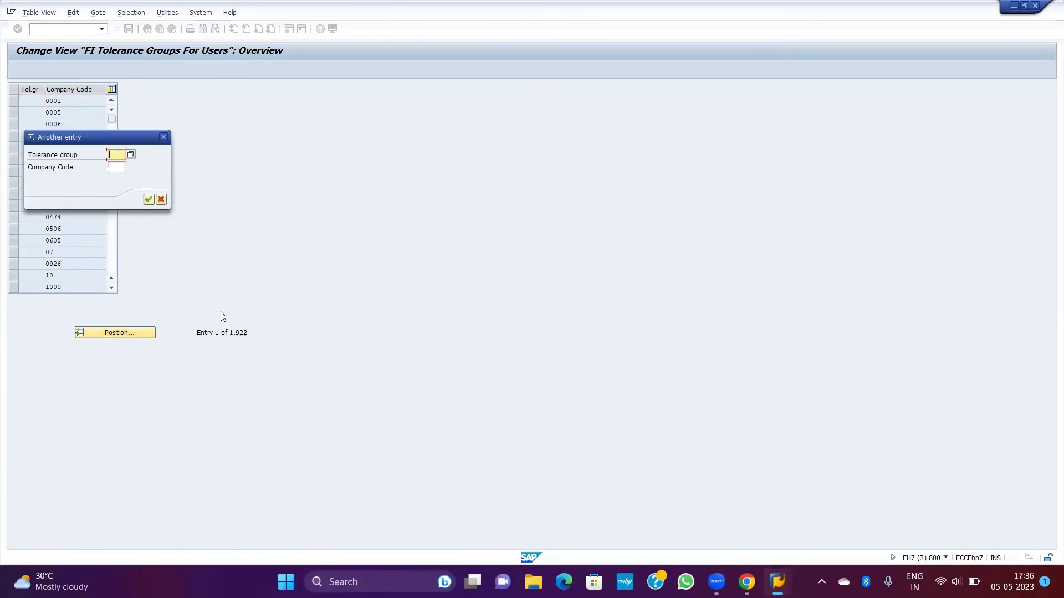
type("SRA")
key("Tab")
key("Return")
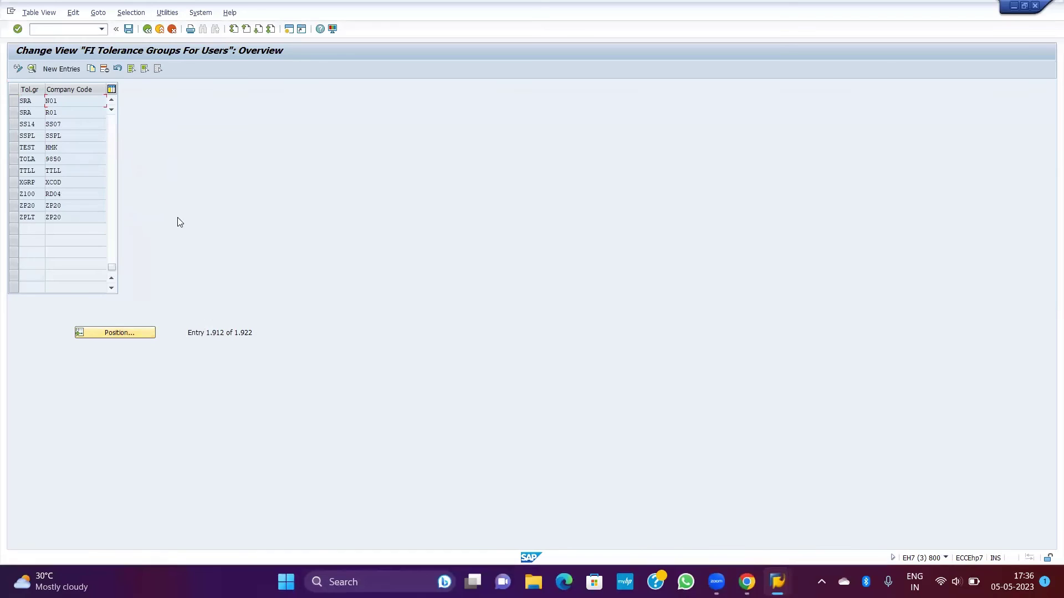
double_click(76, 102)
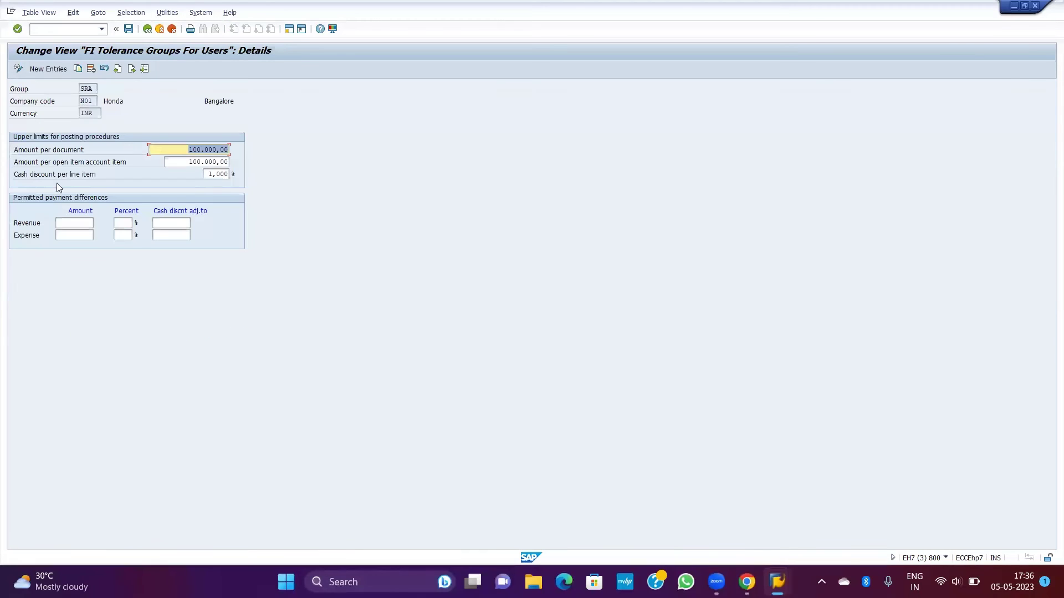
Step: Set cash discount per line item to 10 and save under a customizing request
left_click(221, 175)
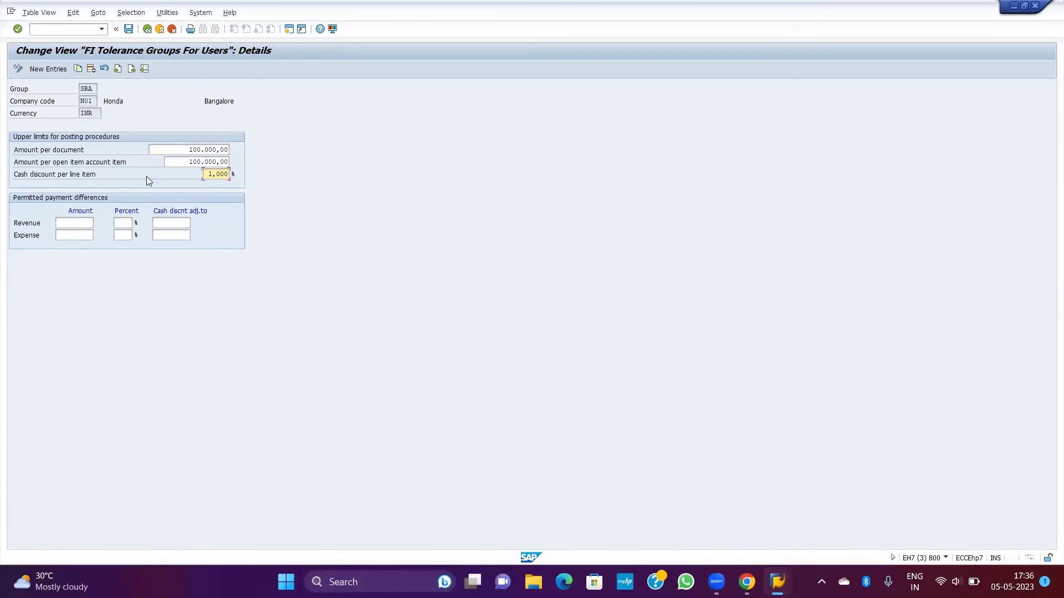
key("shift+Tab")
key("Tab")
key("BackSpace")
type("10")
key("Return")
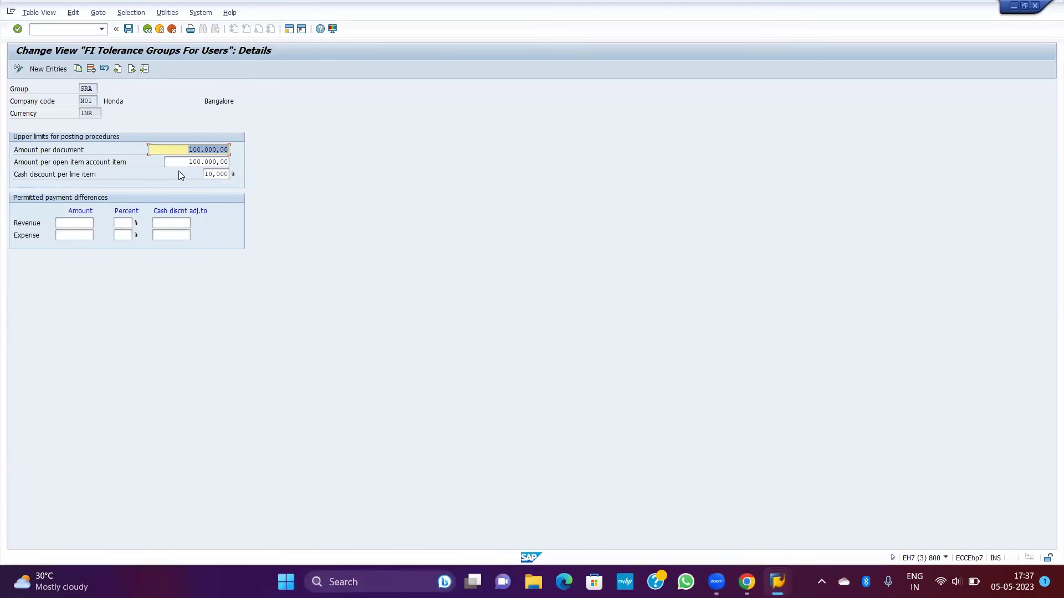
key("ctrl+s")
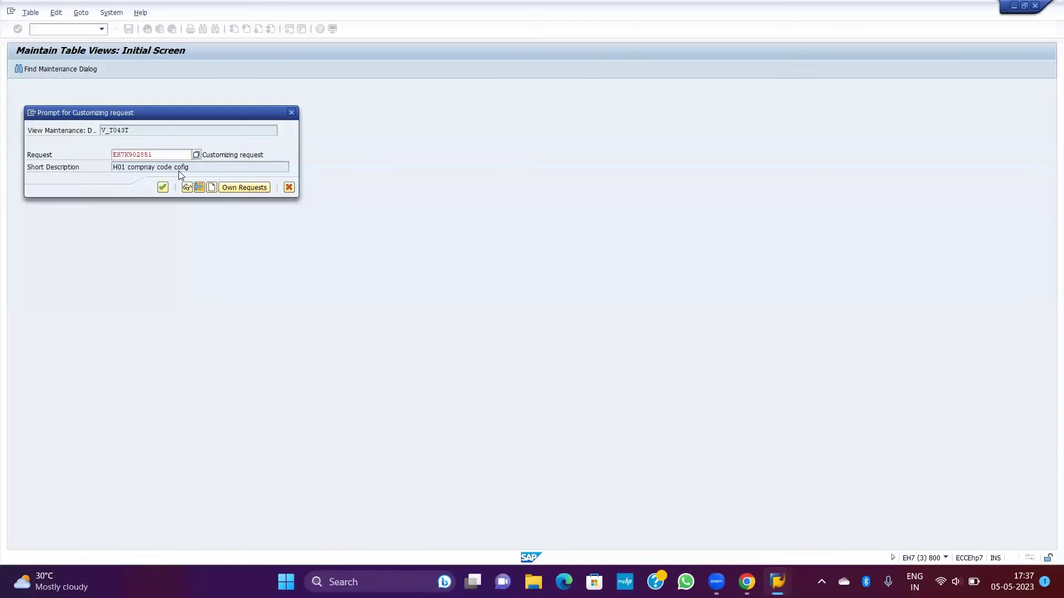
key("Return")
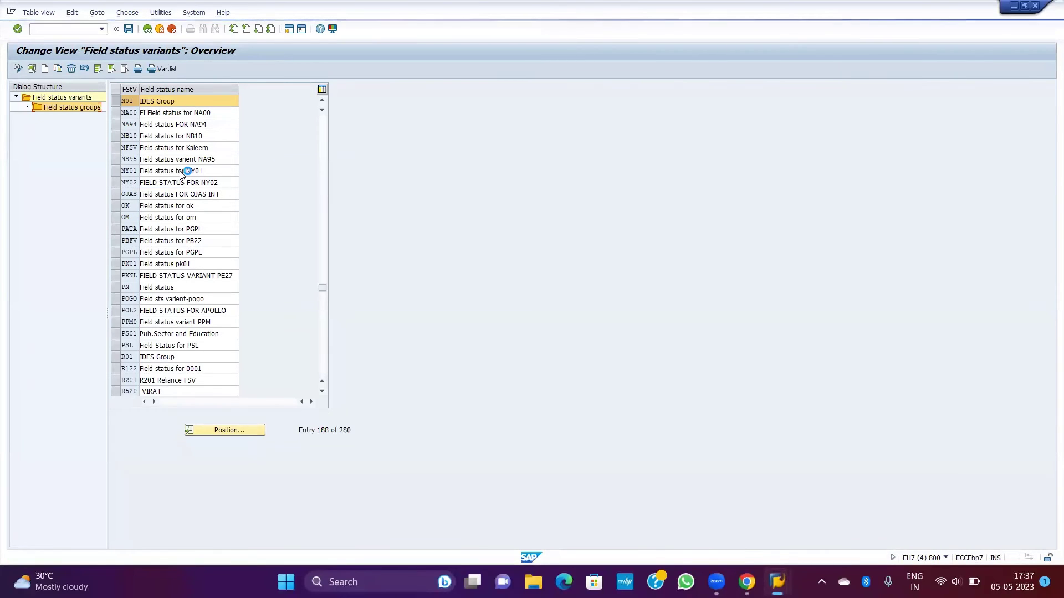
Step: Open a new session and expand Accounting > Financial Accounting > Accounts Payable > Document Entry
left_click(11, 13)
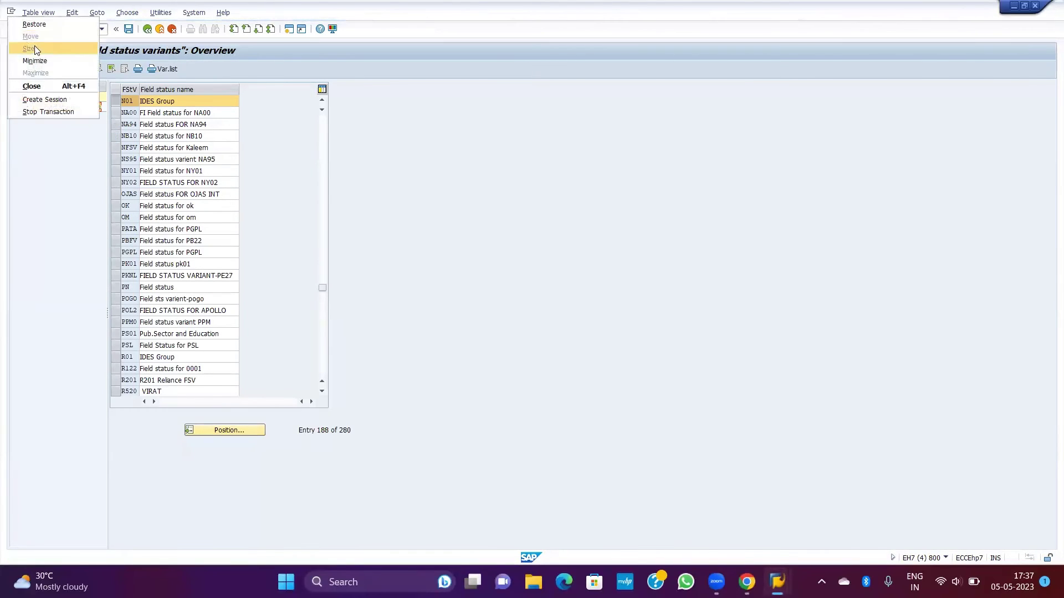
left_click(39, 100)
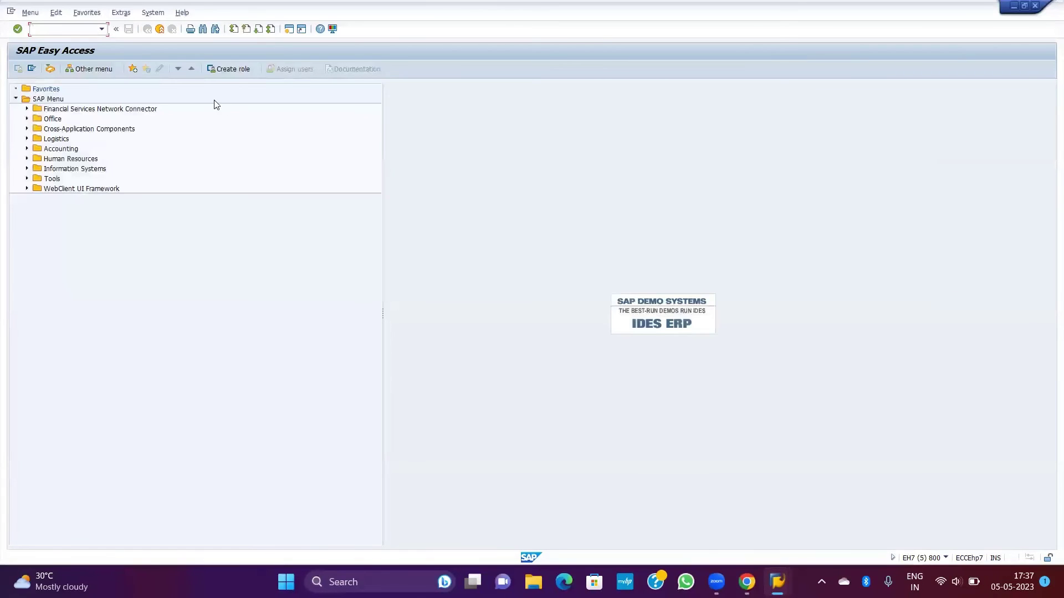
double_click(58, 149)
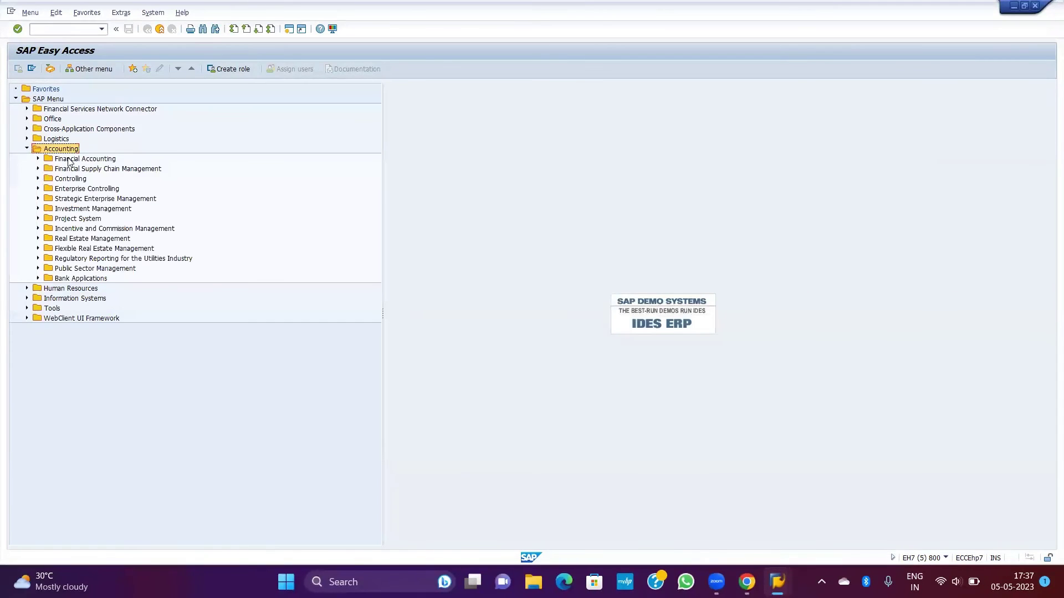
double_click(69, 159)
left_click(90, 169)
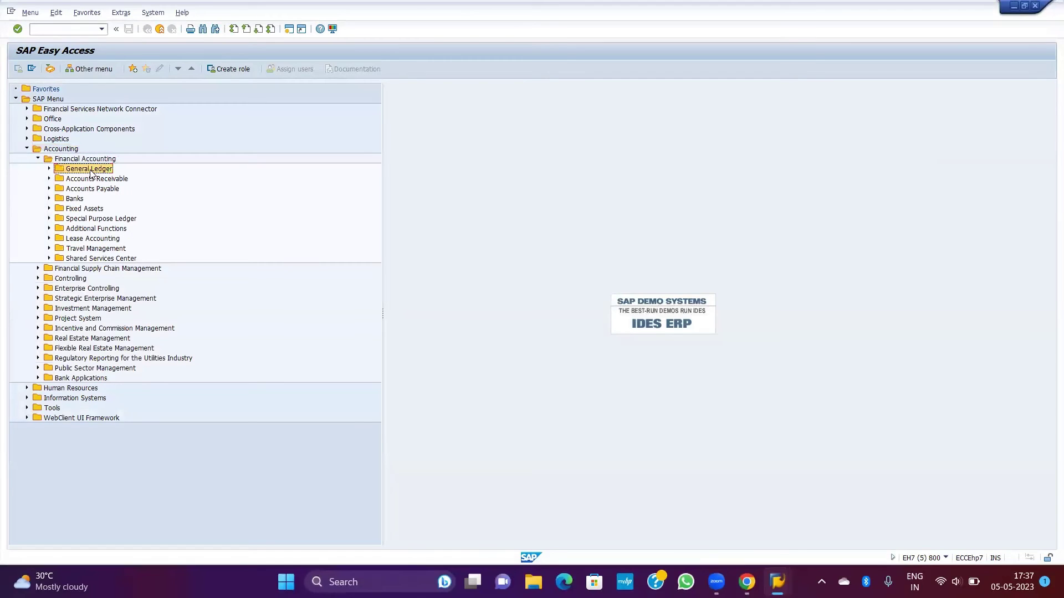
double_click(92, 188)
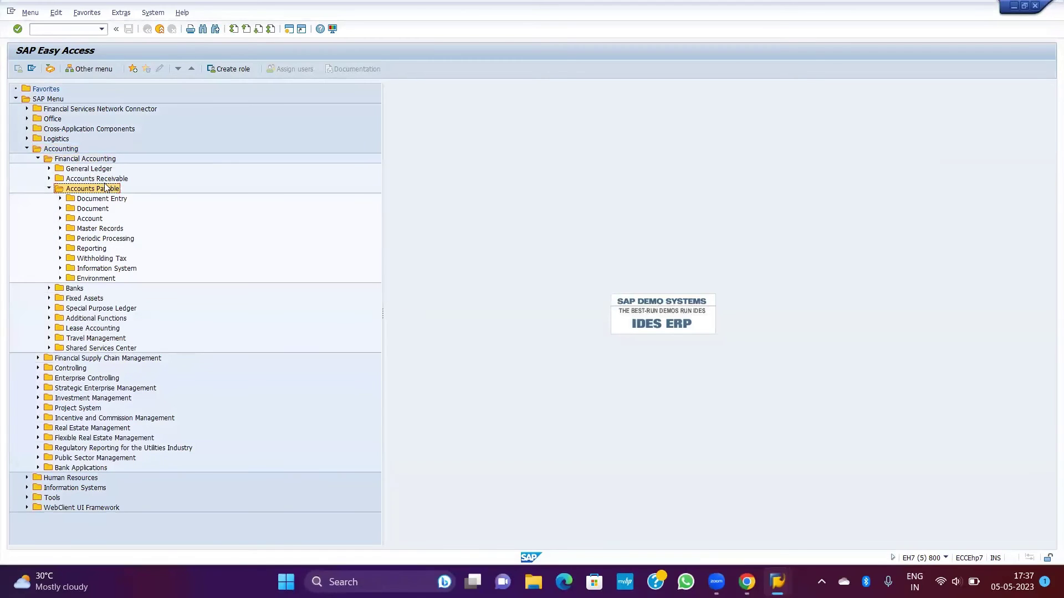
double_click(108, 199)
Step: In FB60, enter vendor 200085, invoice date 02.05.2023, reference and posting date, amount 1000
double_click(122, 209)
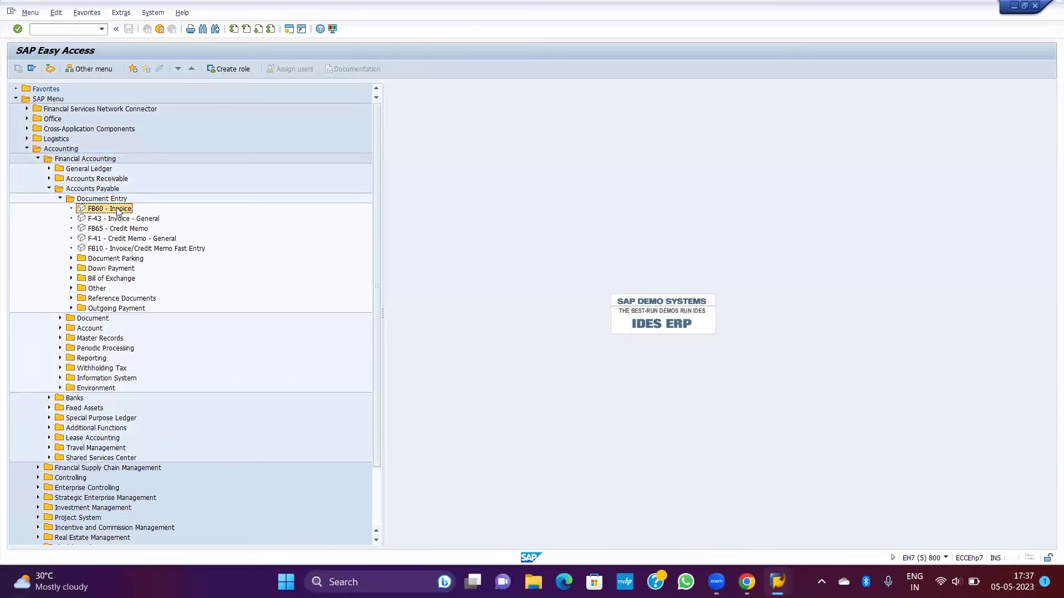
left_click(134, 126)
type("200085")
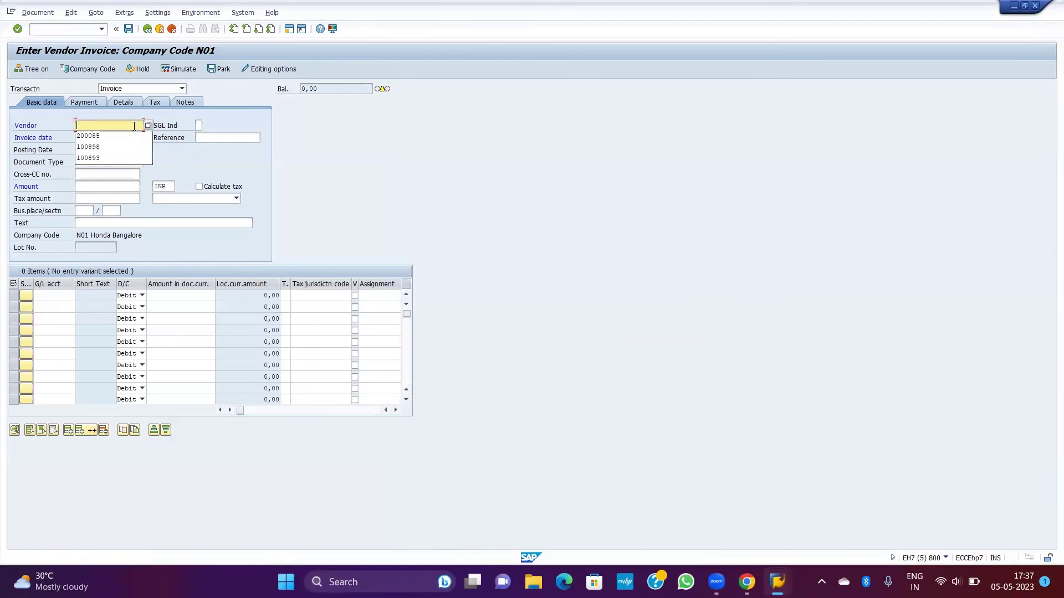
key("Tab")
type("02.05.2023")
key("Tab")
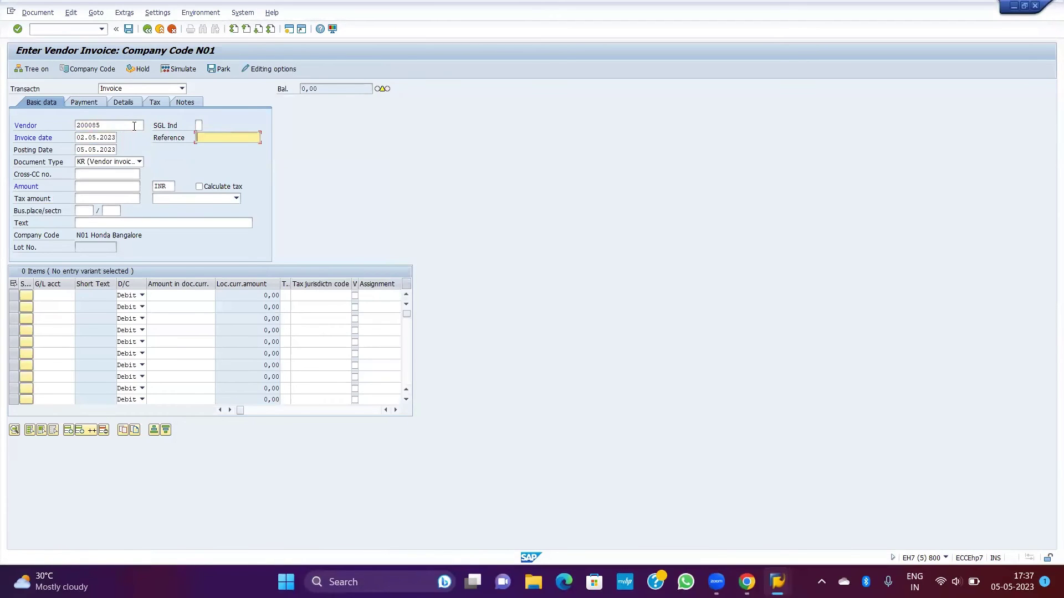
type("TEST106.05.2023")
key("Tab")
key("Tab")
key("Tab")
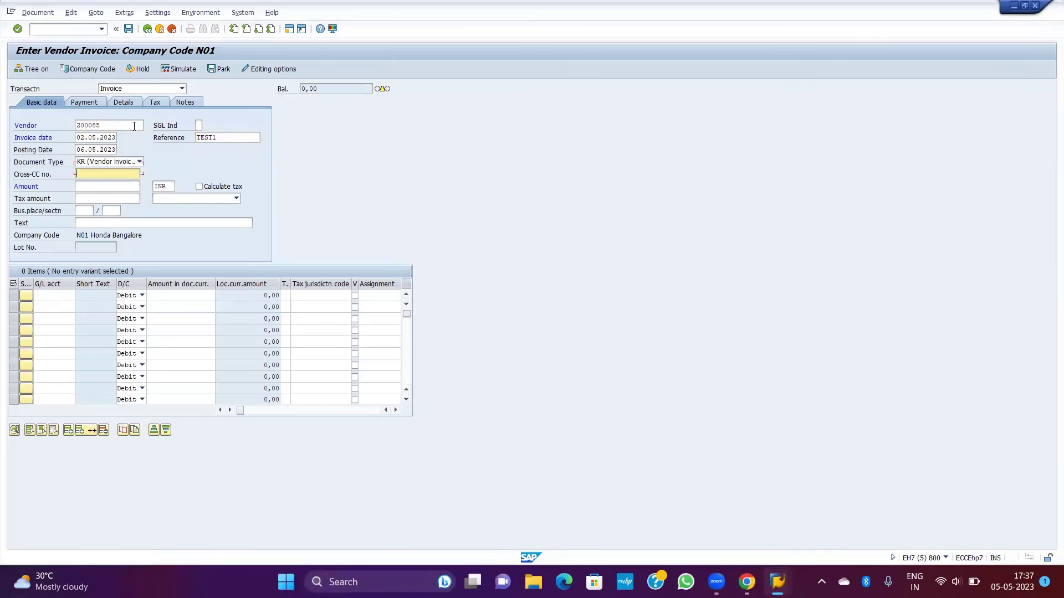
type("1000")
key("Tab")
key("Tab")
key("Tab")
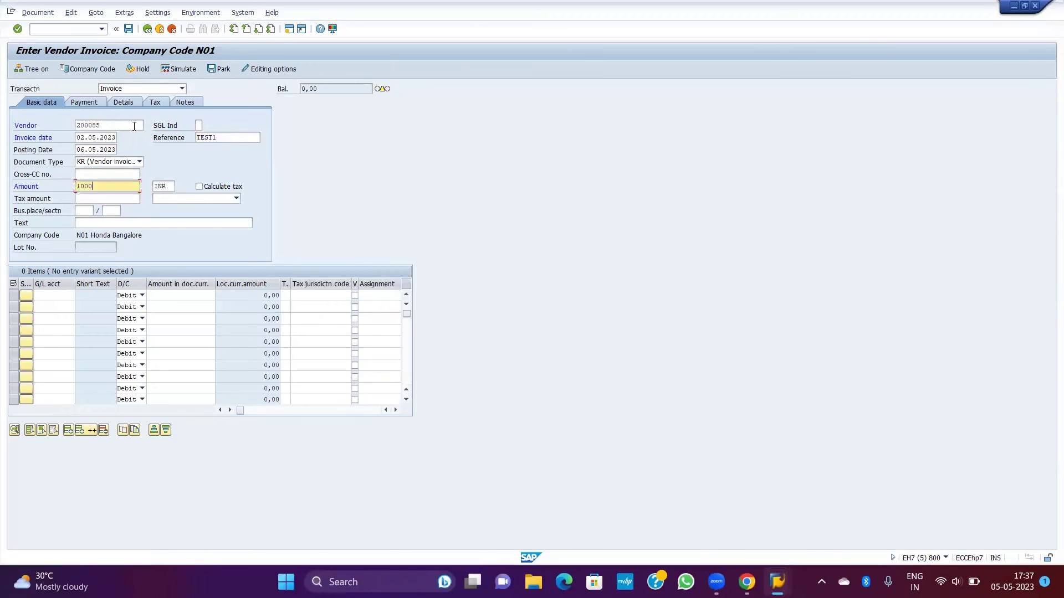
Step: Add a G/L 70000001 line of 1000, hit the cash discount error, and open OB57
key("Tab")
key("Tab")
type("70000001")
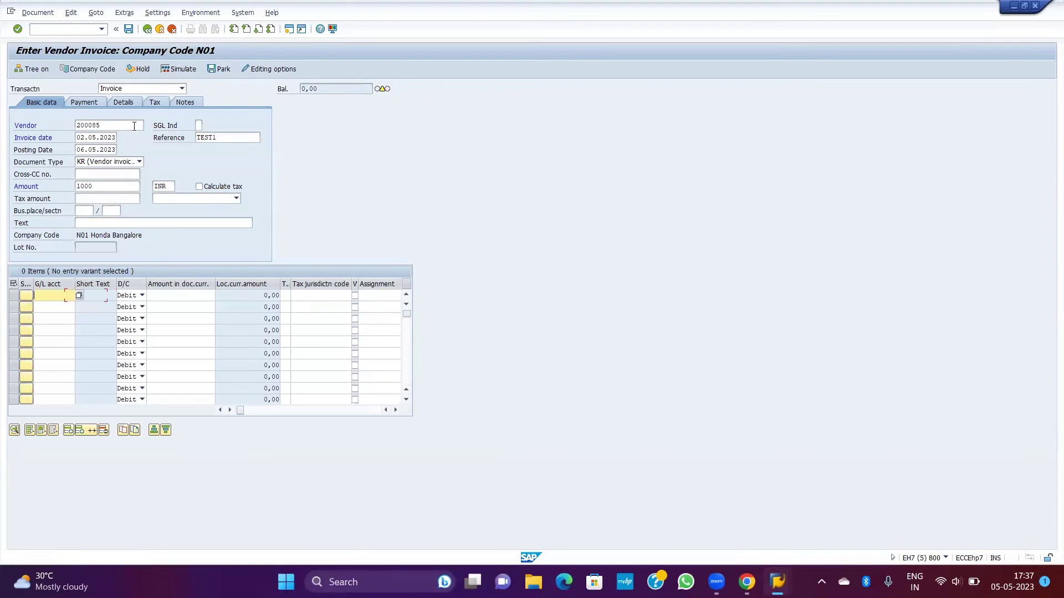
key("Tab")
key("Tab")
type("1000")
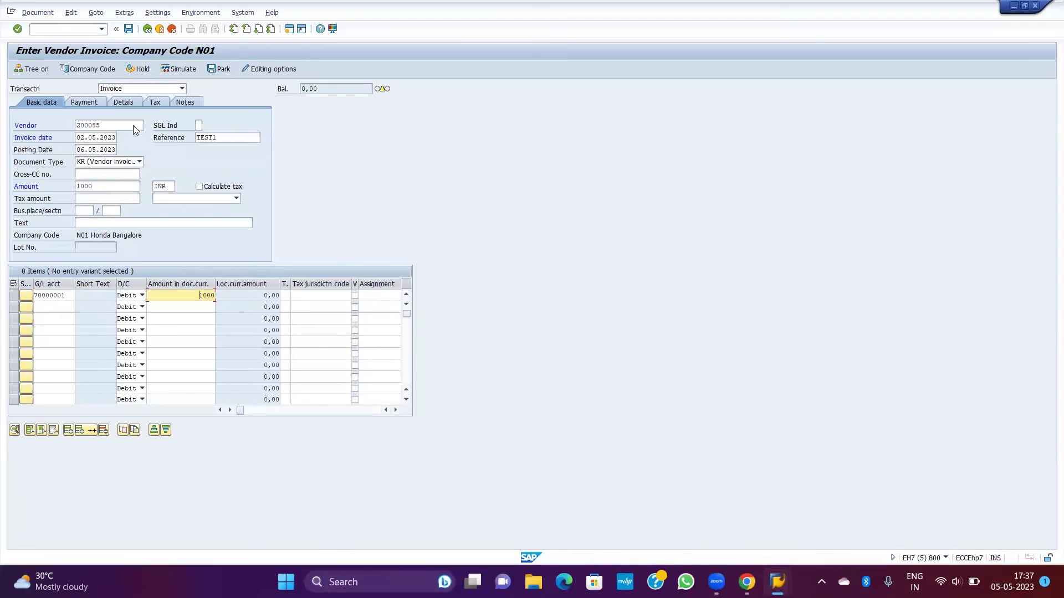
key("Return")
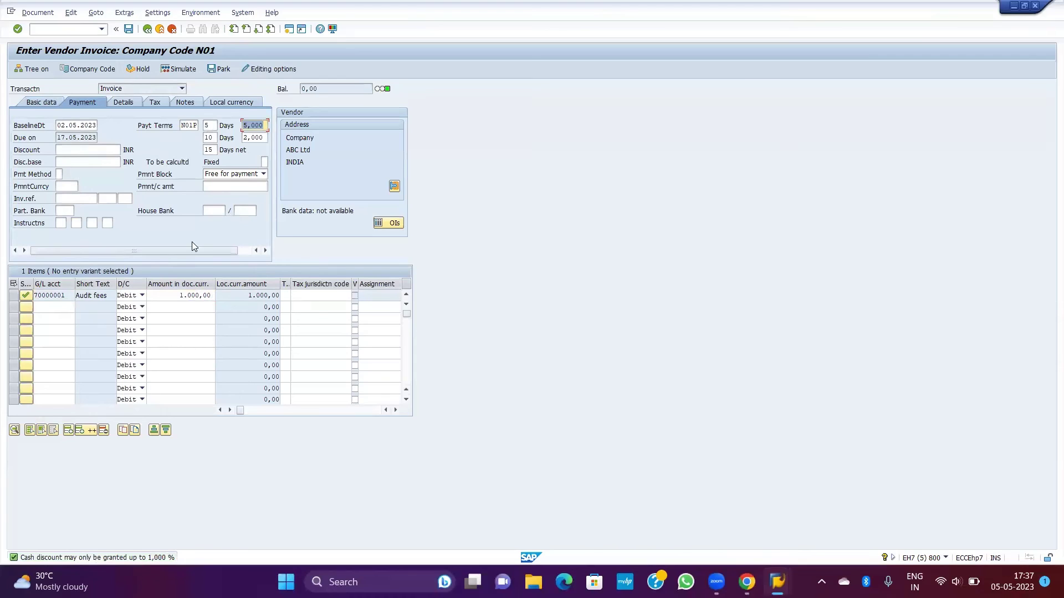
key("Return")
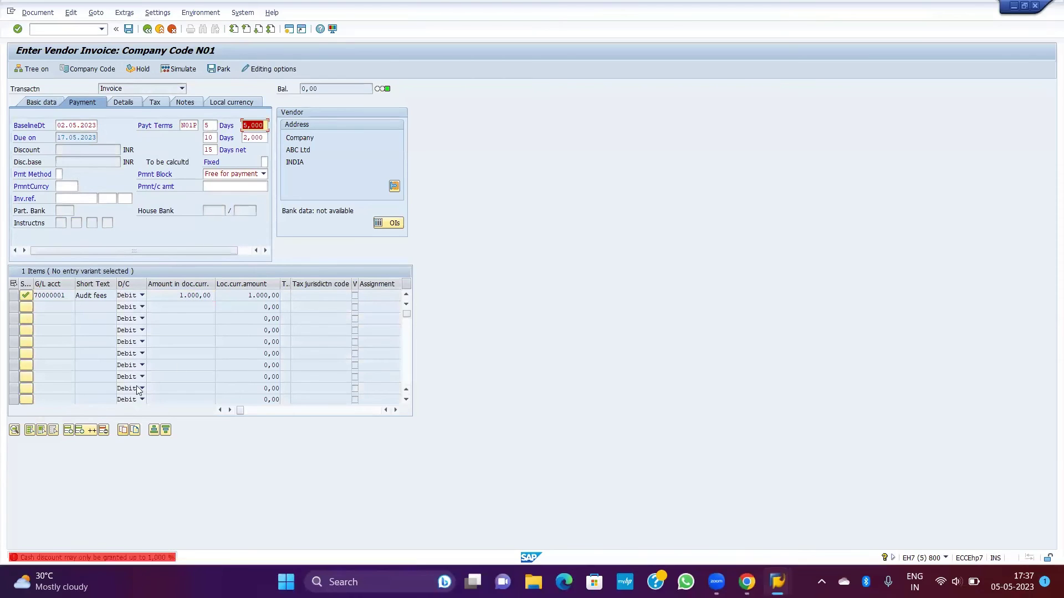
left_click(64, 28)
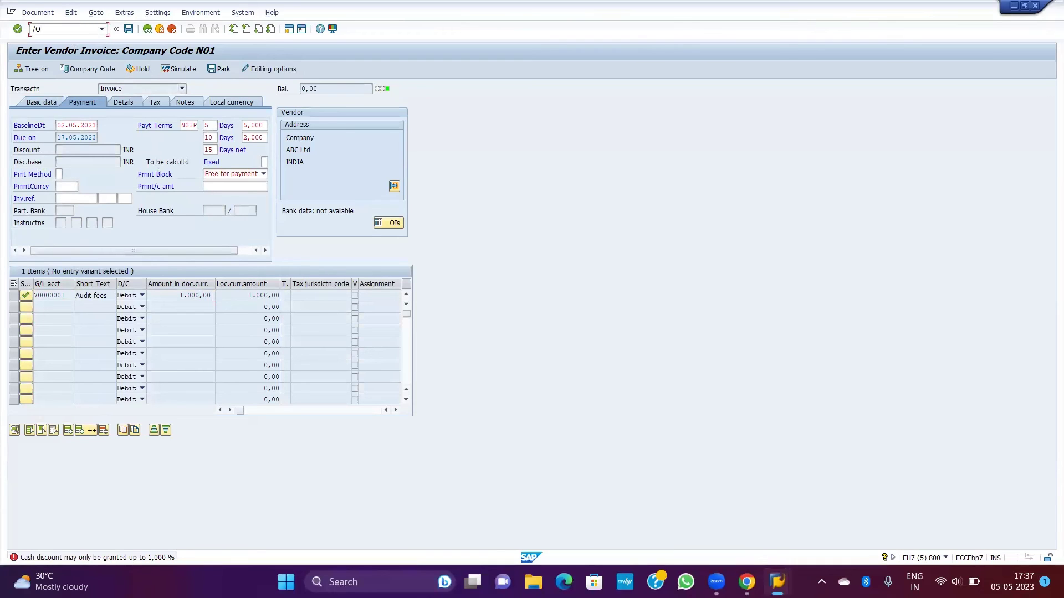
key("Return")
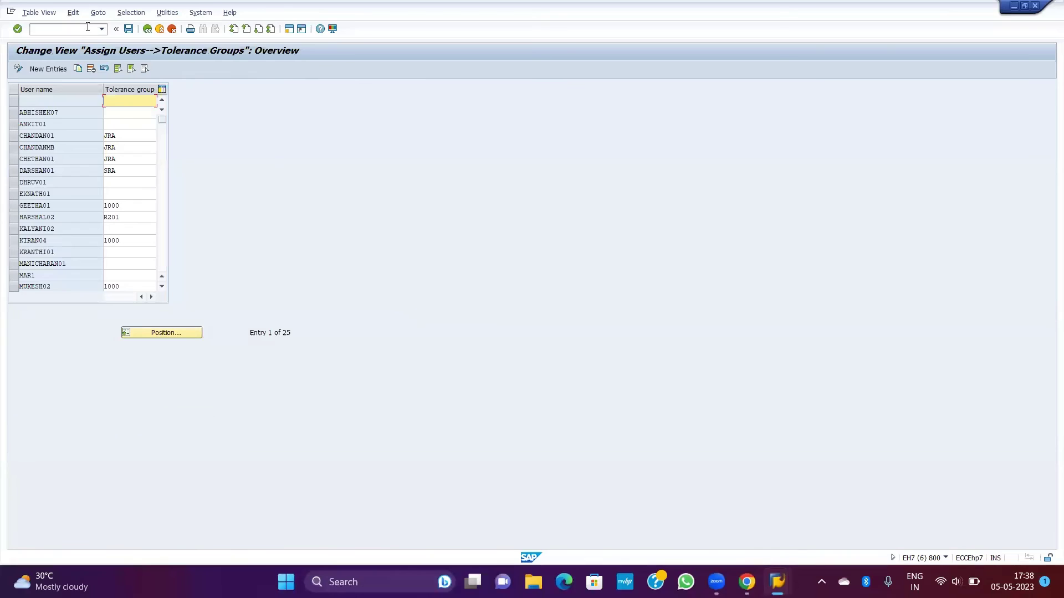
Step: Change the user's tolerance group from JRA to SRA and save under a customizing request
left_click(119, 134)
key("BackSpace")
key("BackSpace")
key("Down")
key("Down")
key("Return")
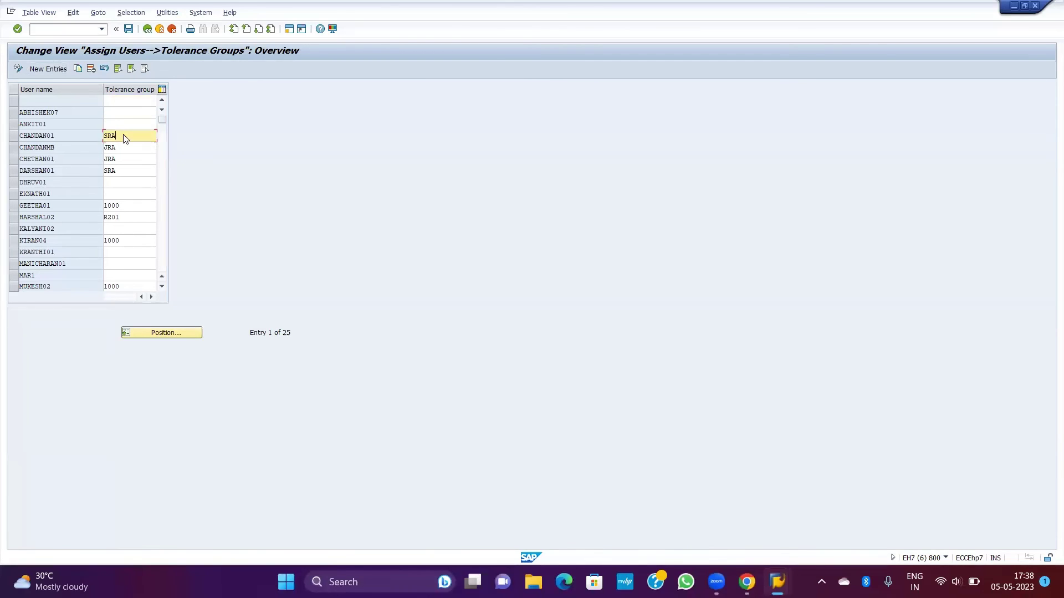
key("ctrl+s")
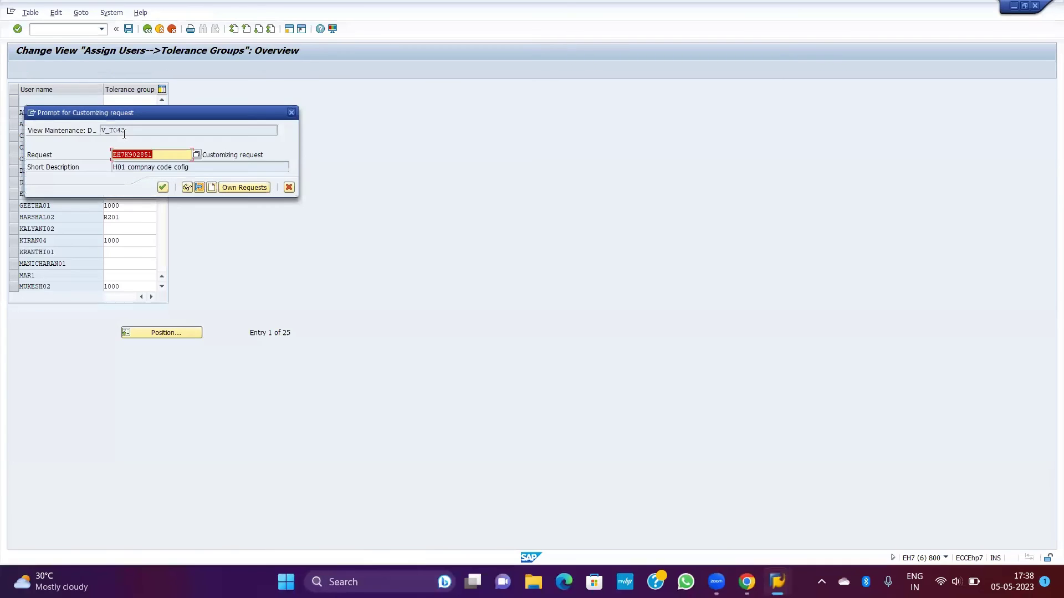
key("Return")
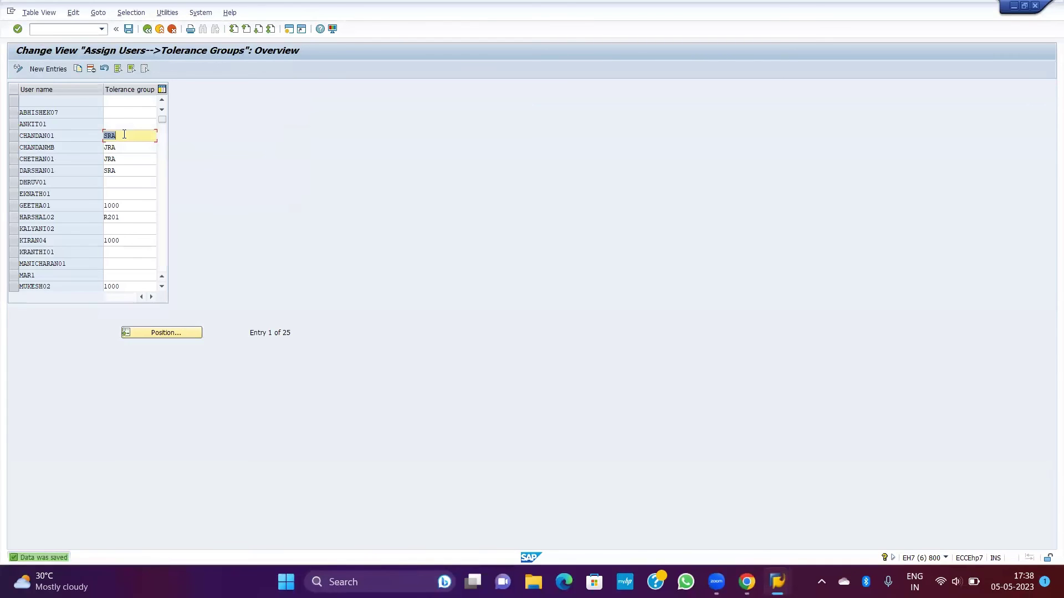
key("alt+Tab")
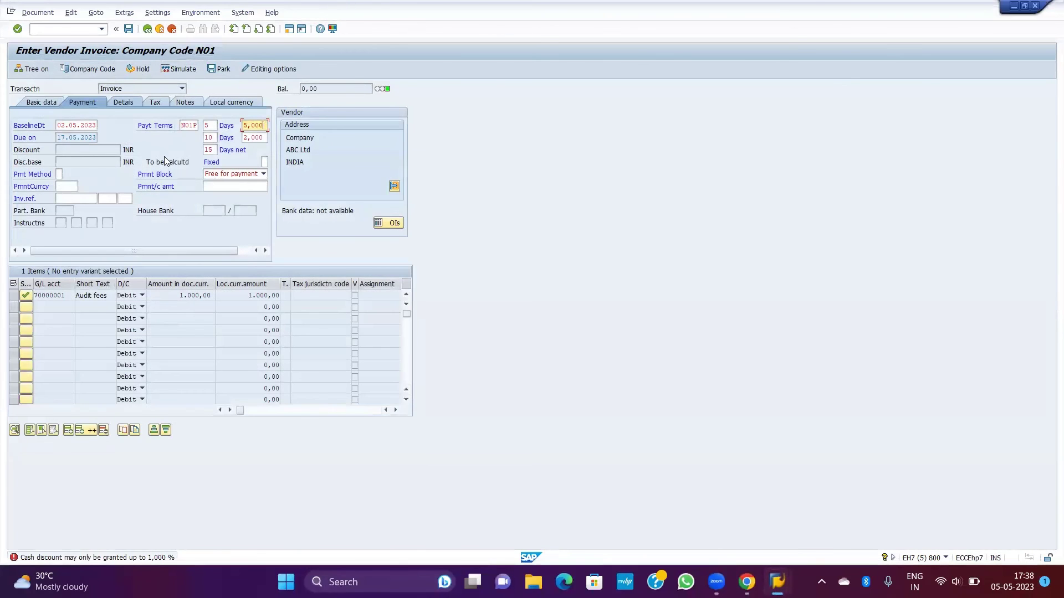
Step: Re-check the previous invoice, then begin a fresh FB60 vendor invoice
key("Return")
key("Return")
type("/n")
key("Return")
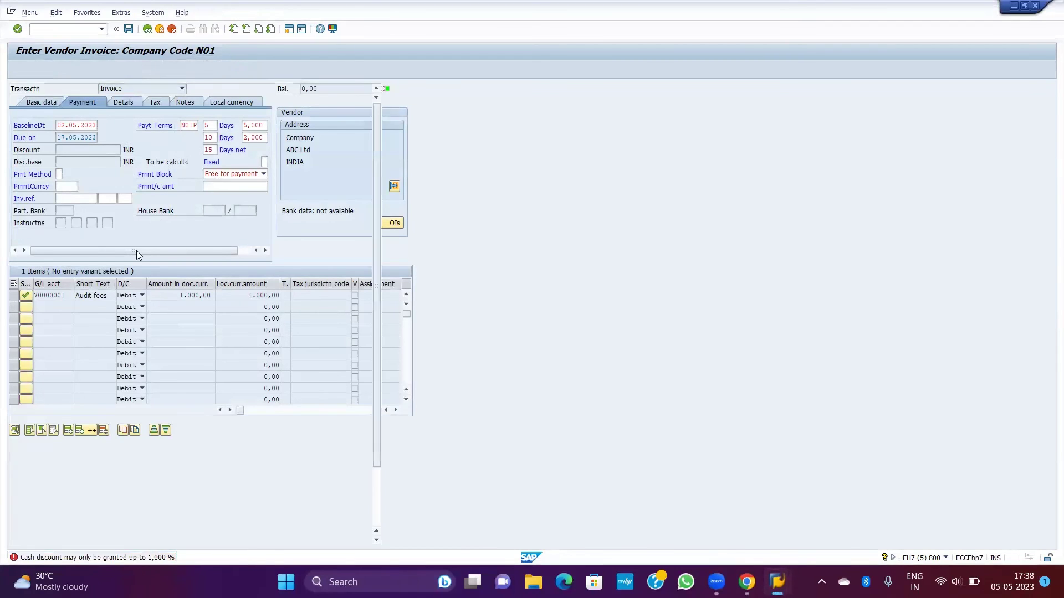
double_click(108, 209)
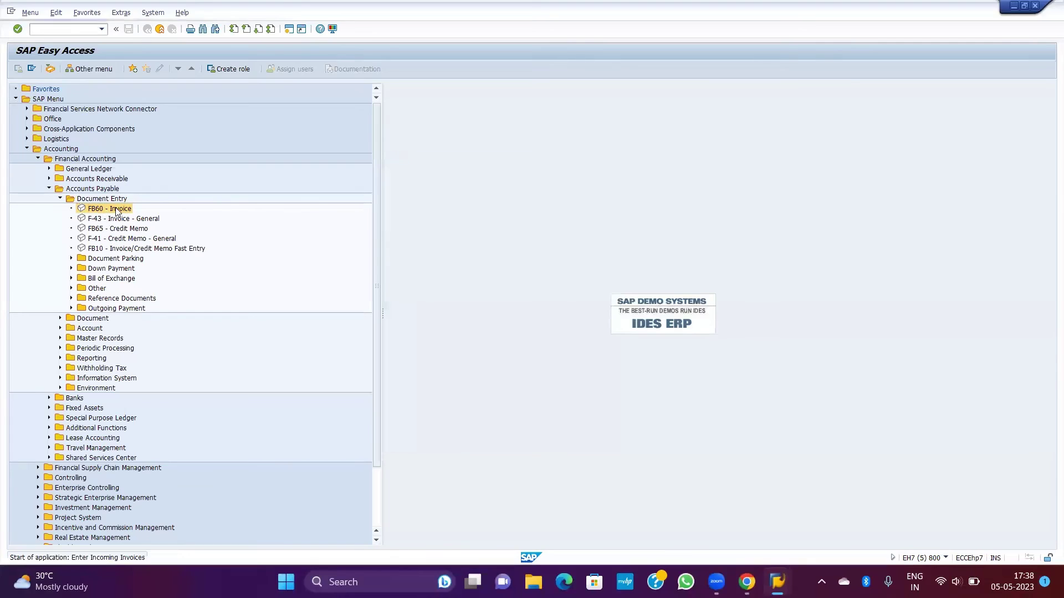
Step: Enter vendor 200085, invoice date 02.05.2023, reference TEST1 and posting date 06.05.2023
type("200085")
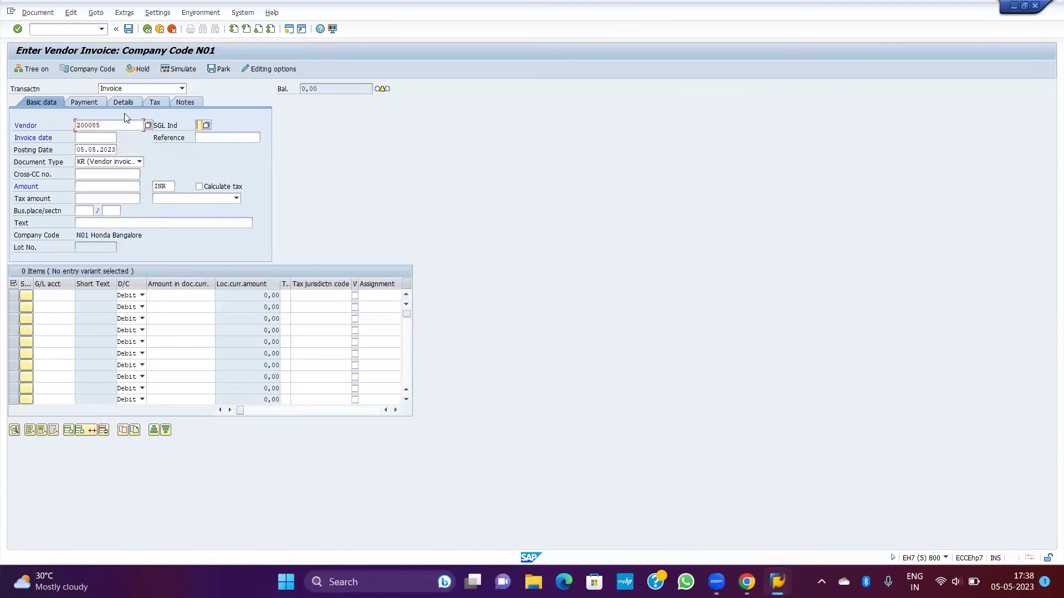
key("Tab")
type("02.05.2023")
key("Tab")
type("TEST1")
key("Tab")
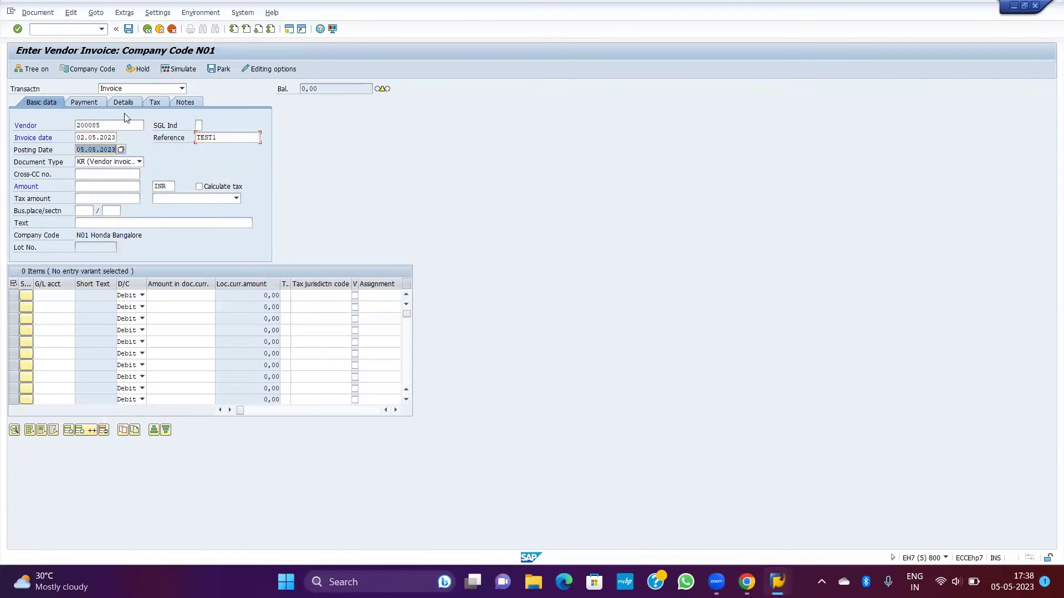
key("Delete")
type("06.05.2023")
key("Tab")
Step: Enter invoice amount 1000 with a 1000 line item on G/L 70000001 (Audit fees)
key("Tab")
key("Tab")
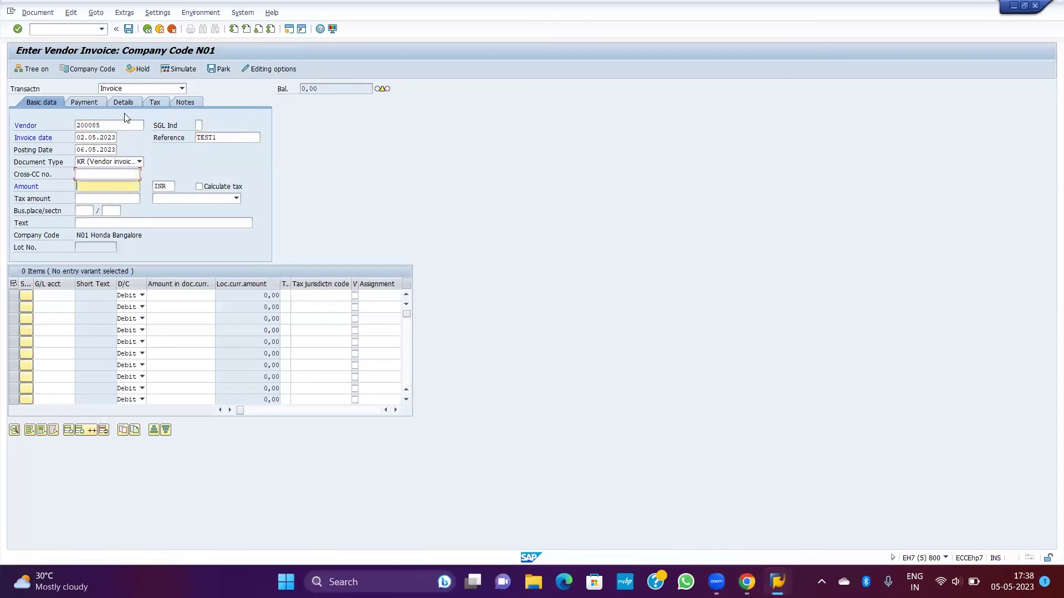
type("1000")
key("Tab")
key("Tab")
key("Tab")
key("Tab")
key("Tab")
key("Tab")
key("Tab")
key("Tab")
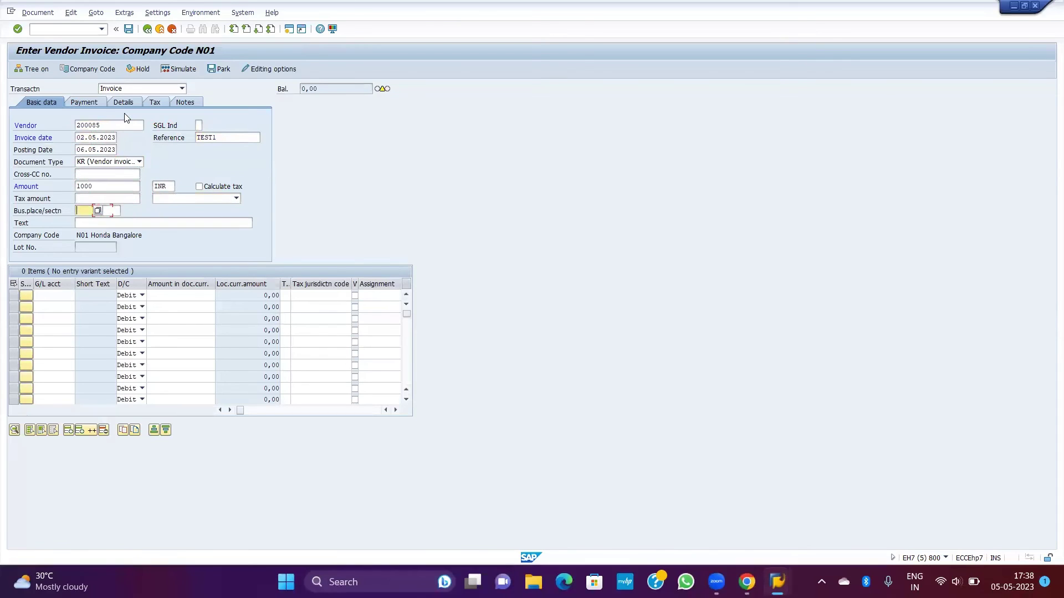
key("shift+Tab")
type("70000001")
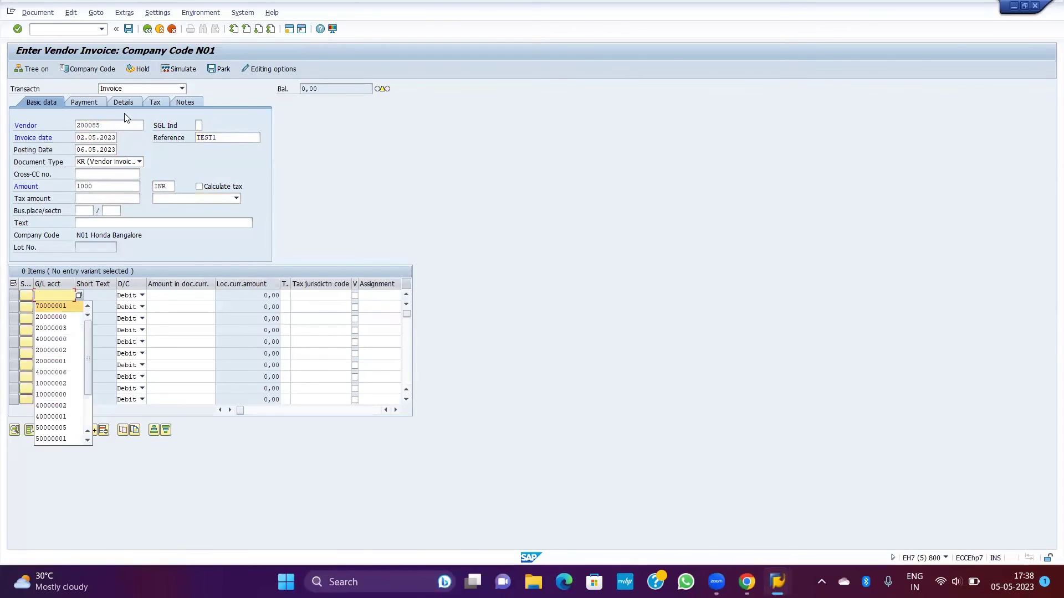
key("Tab")
key("Tab")
key("Tab")
type("1000")
key("Return")
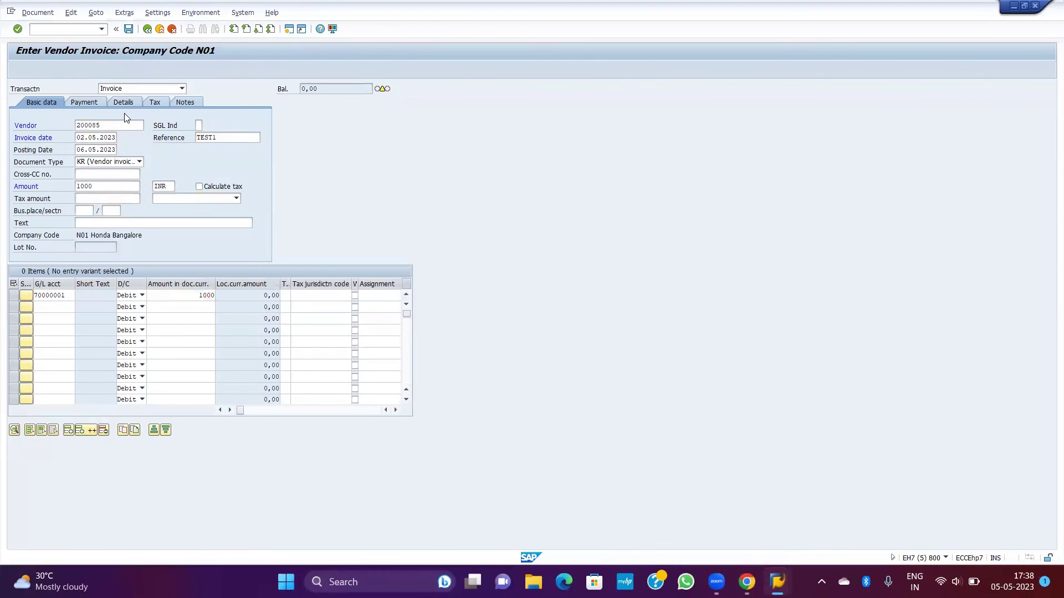
left_click(76, 103)
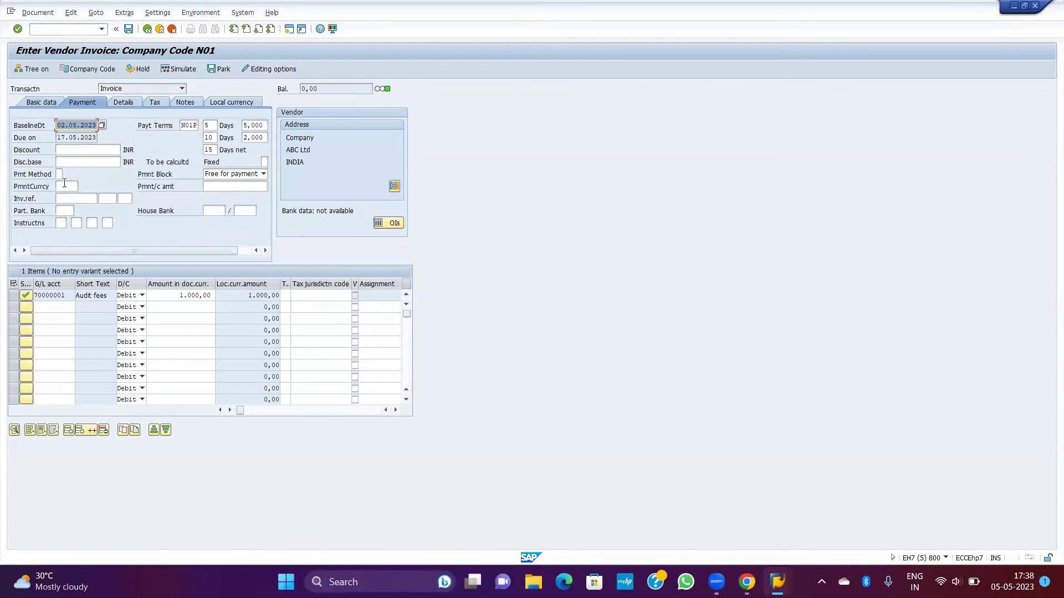
left_click(41, 102)
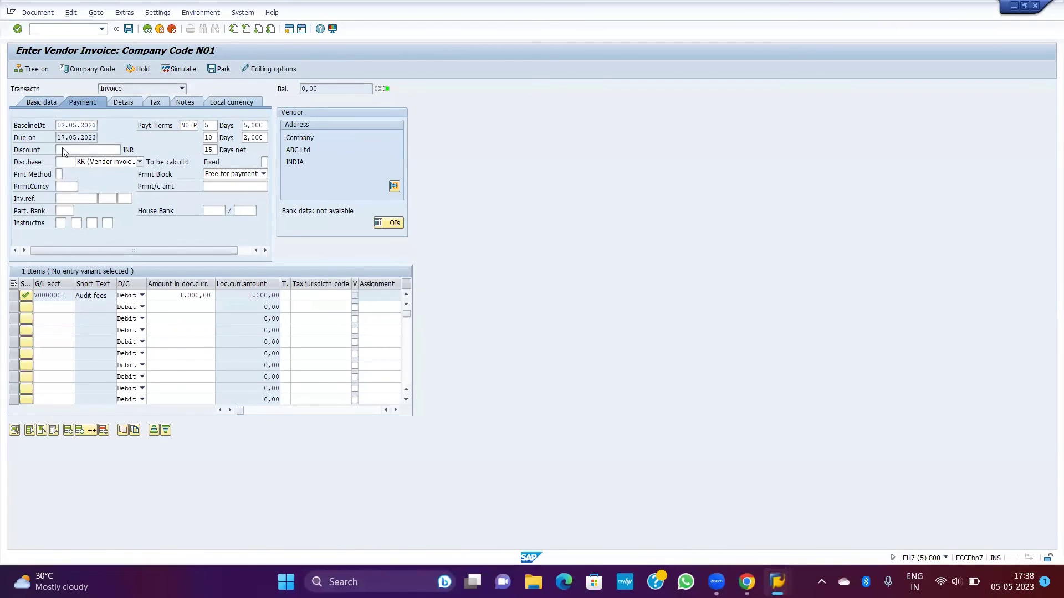
left_click(128, 29)
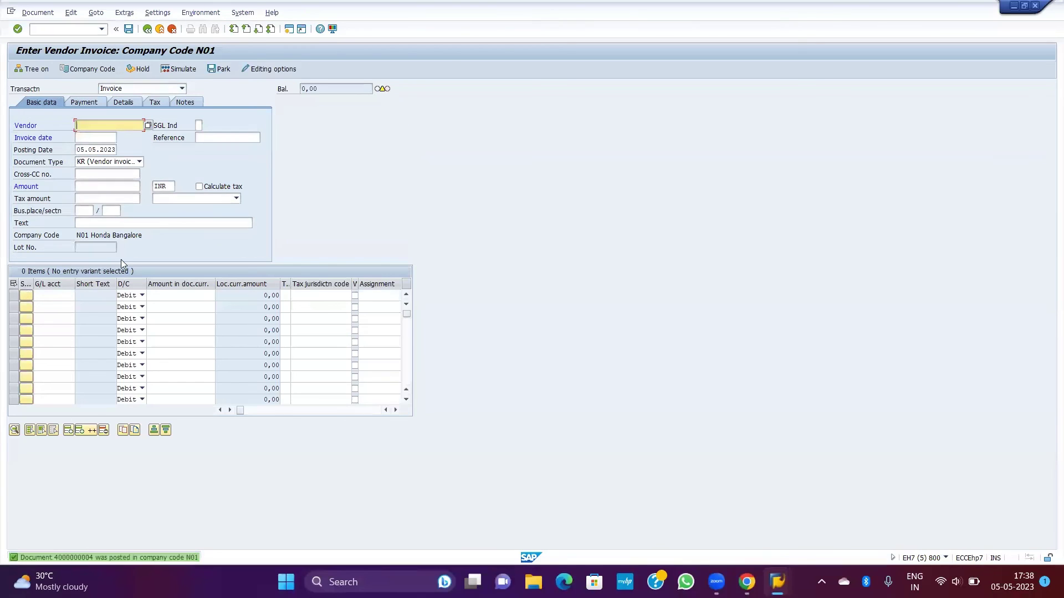
left_click(34, 29)
type("/N")
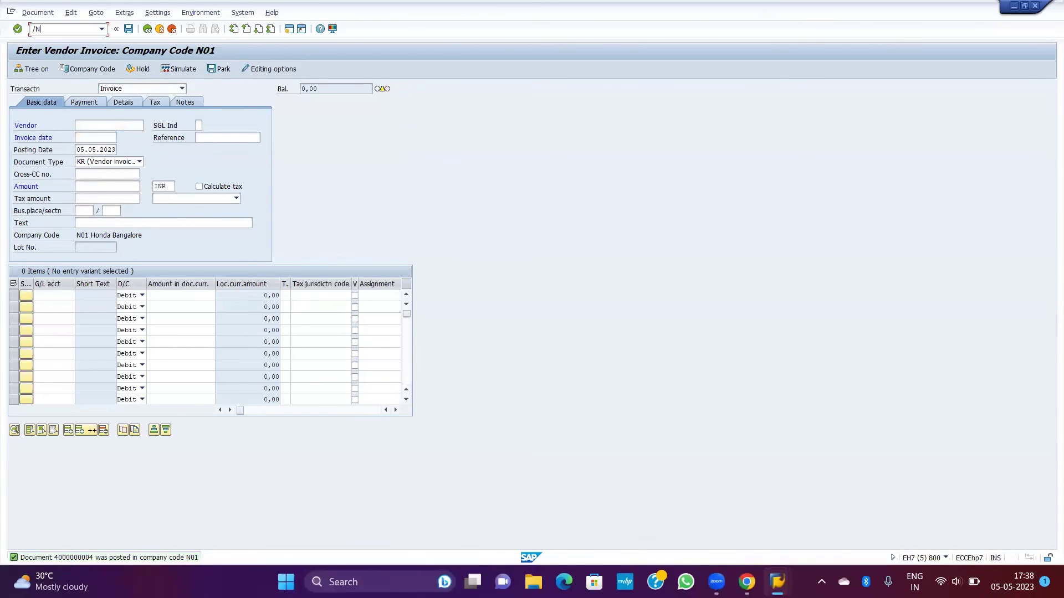
key("Return")
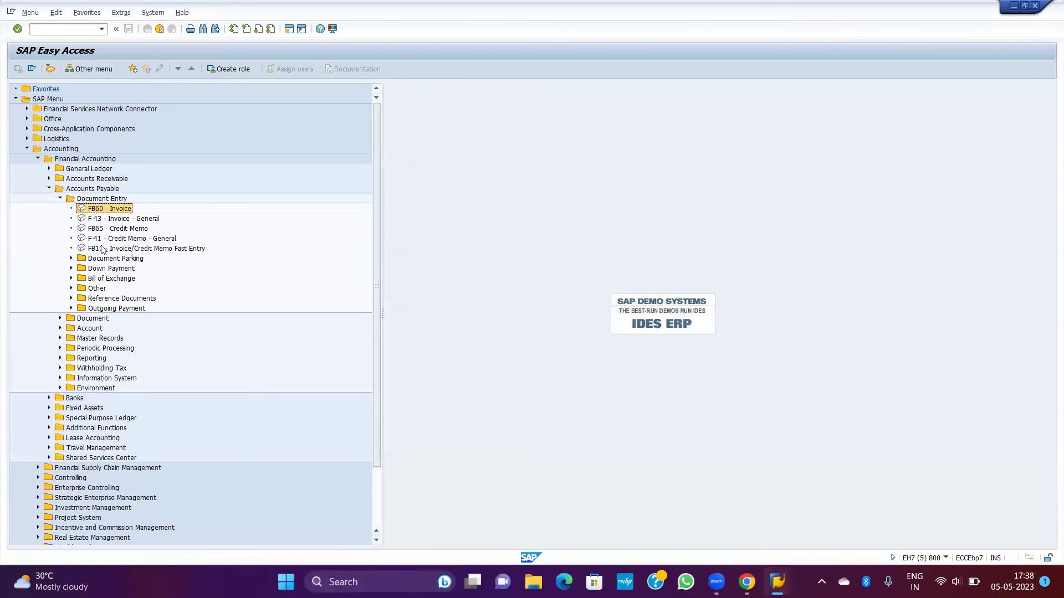
Step: Collapse Document Entry and launch FBL1N from Accounts Payable > Account
left_click(95, 231)
key("Left")
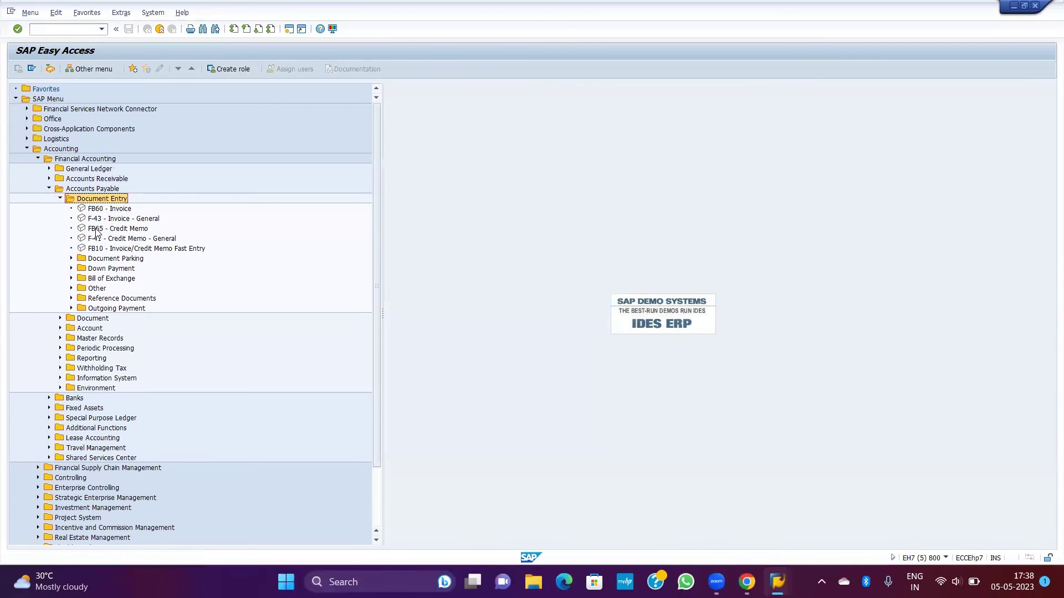
key("Left")
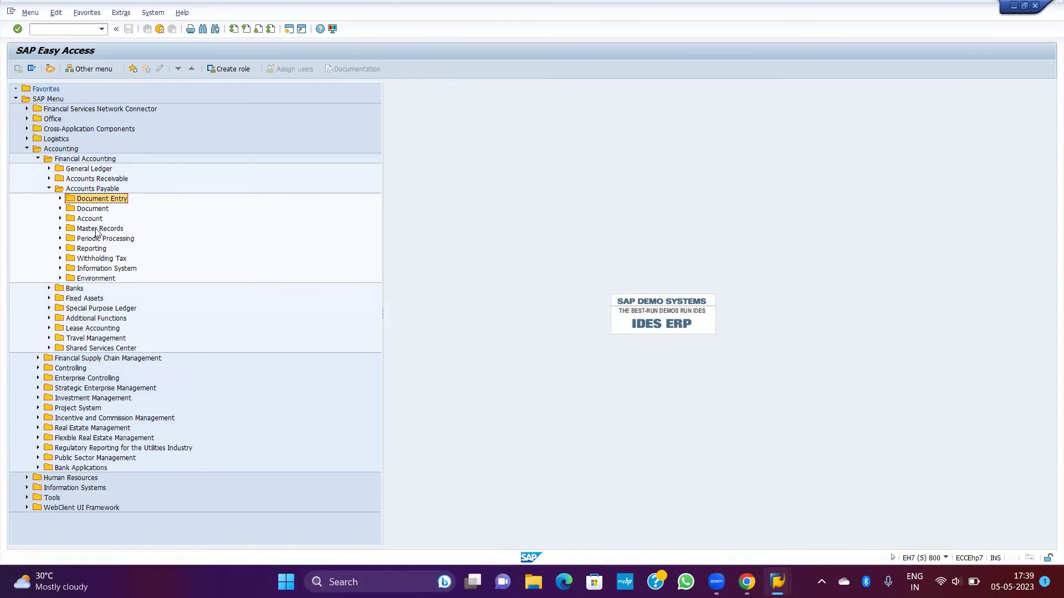
left_click(90, 220)
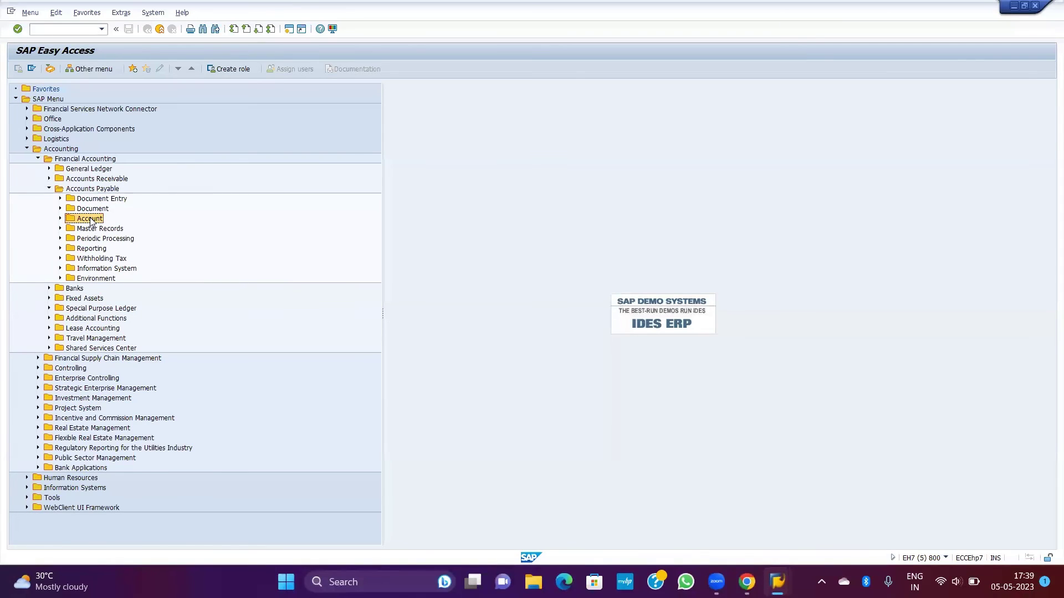
double_click(90, 220)
left_click(126, 240)
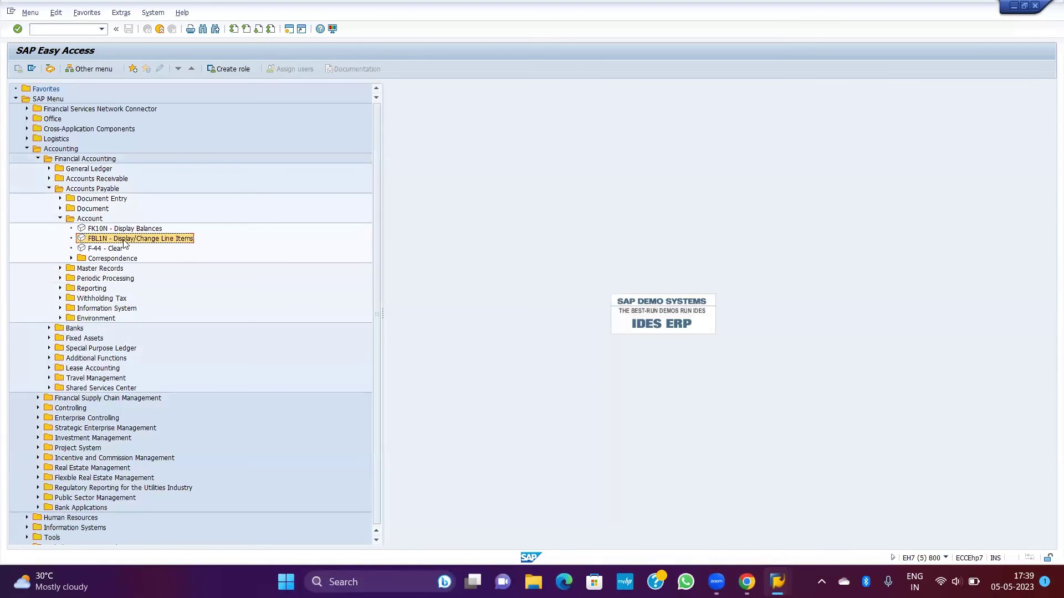
double_click(162, 239)
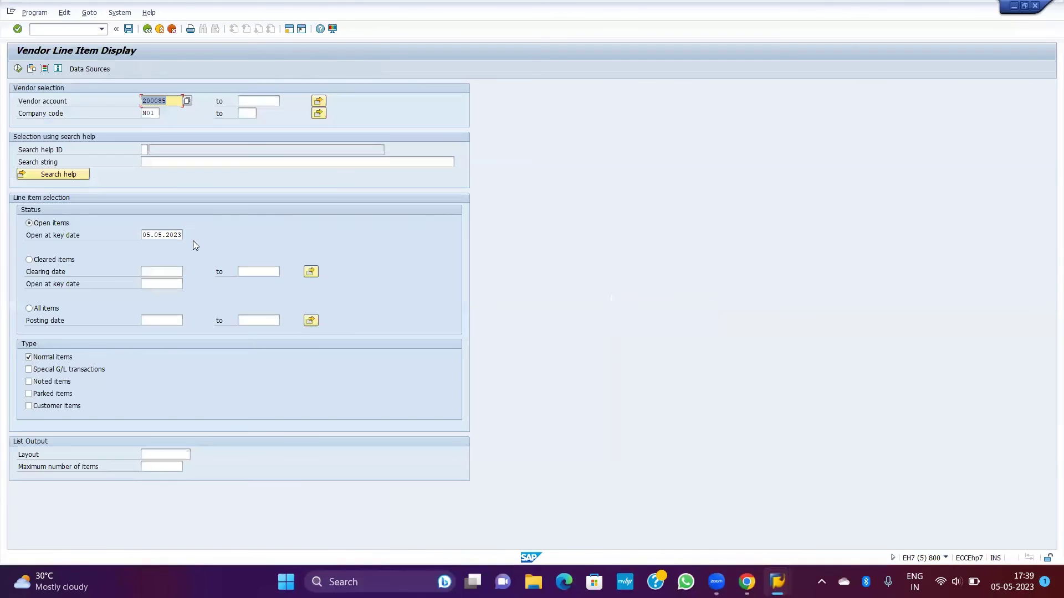
Step: Run the open-items report for vendor 200085 with key date 06.05.2023
left_click(45, 225)
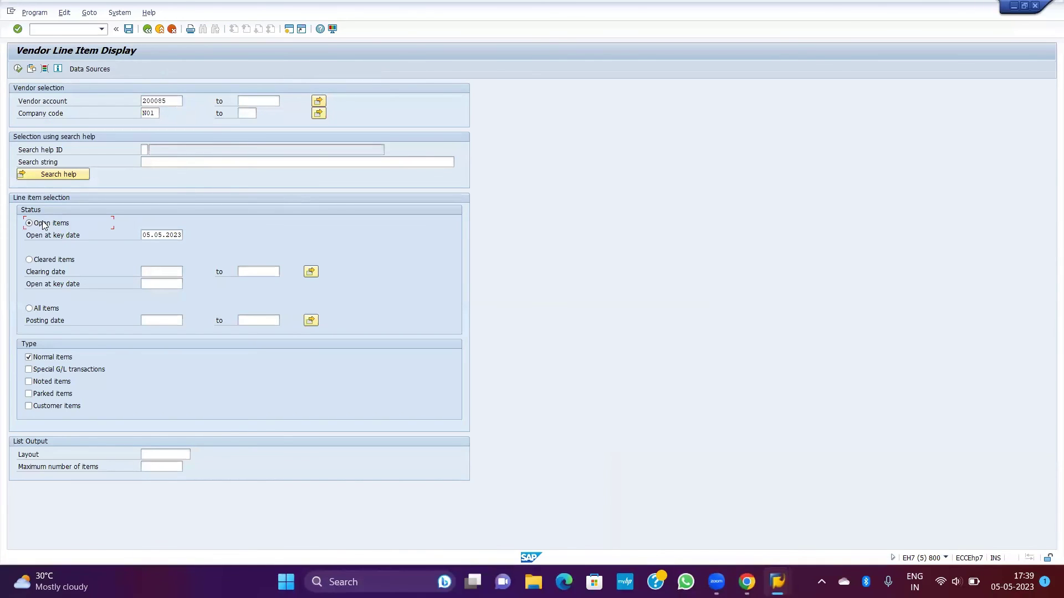
double_click(159, 98)
left_click(18, 68)
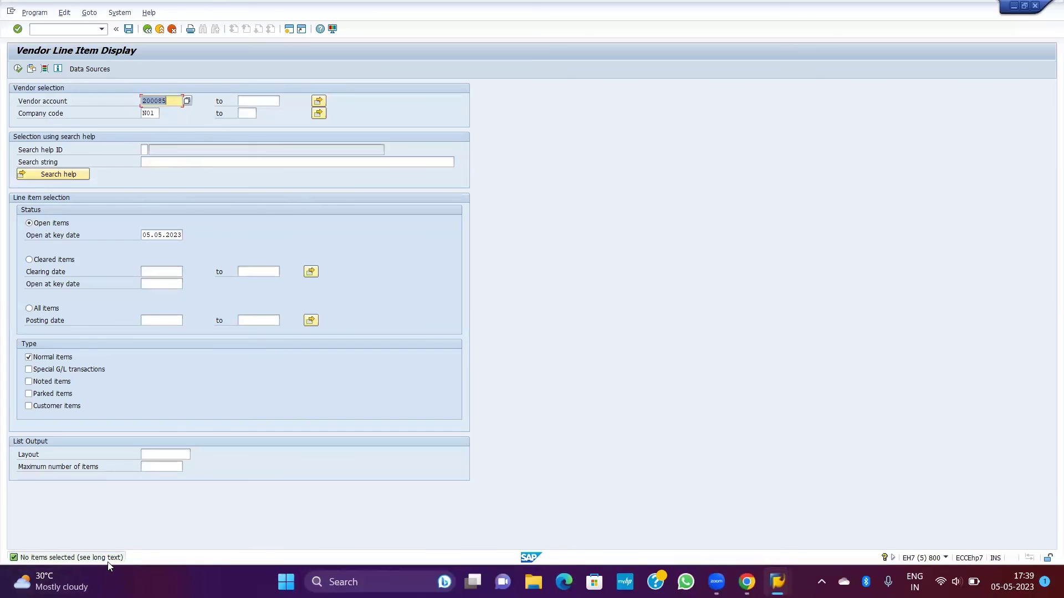
left_click(150, 235)
key("BackSpace")
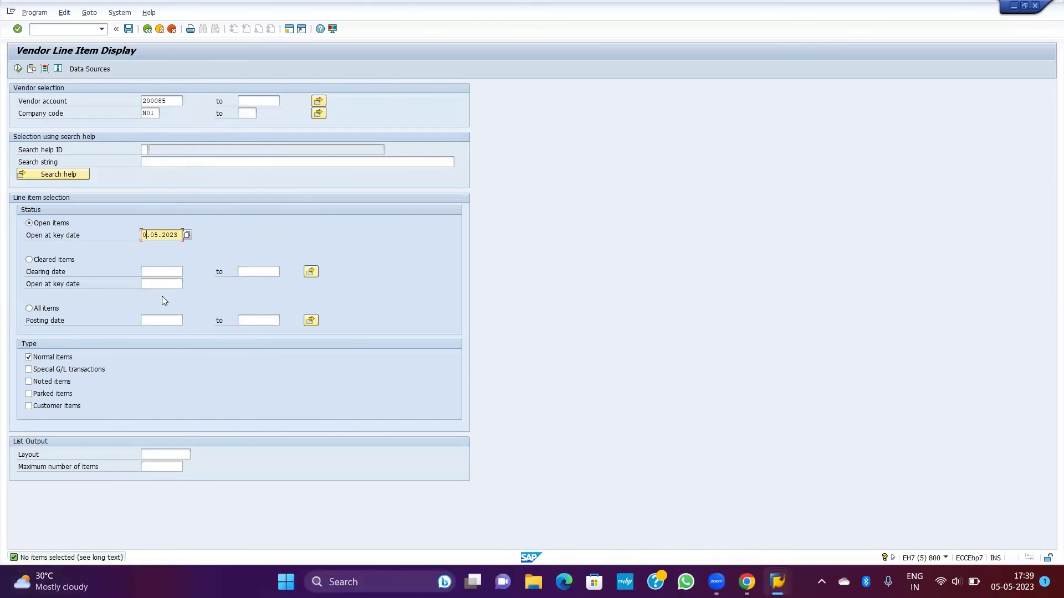
type("6")
key("F8")
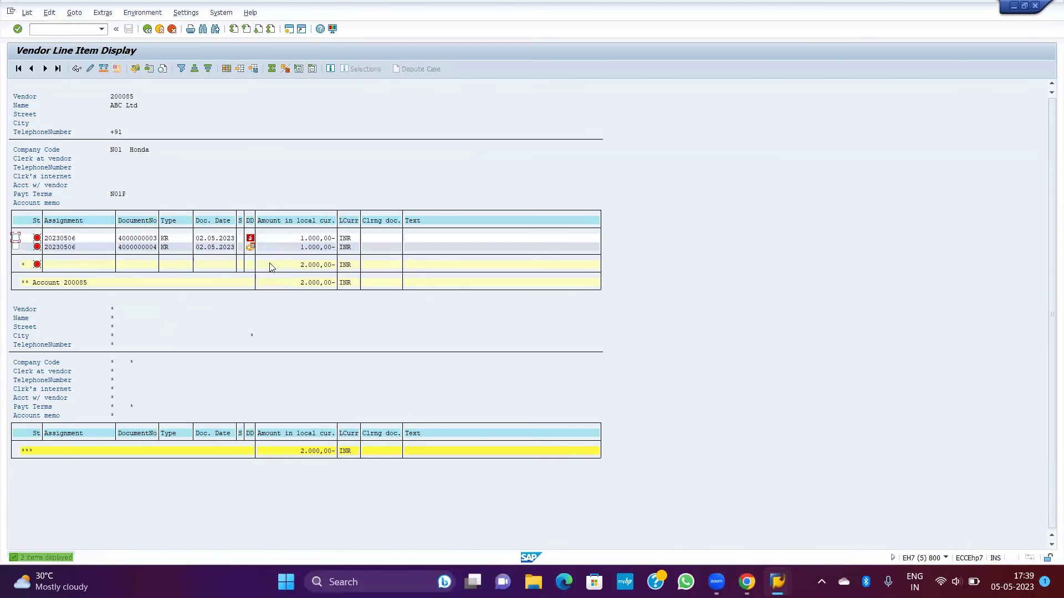
left_click(221, 248)
left_click(164, 247)
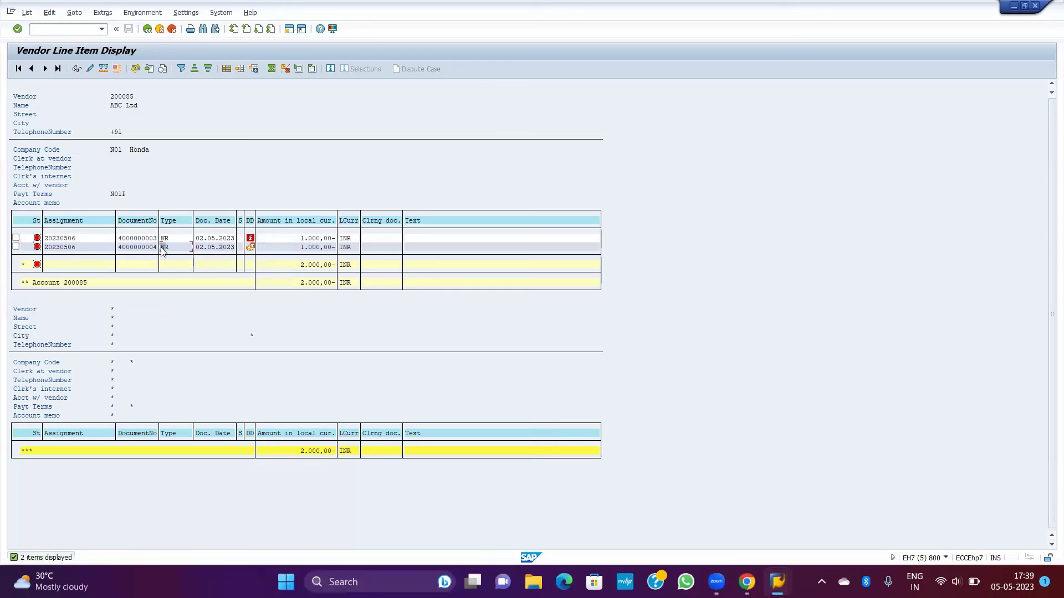
left_click(205, 239)
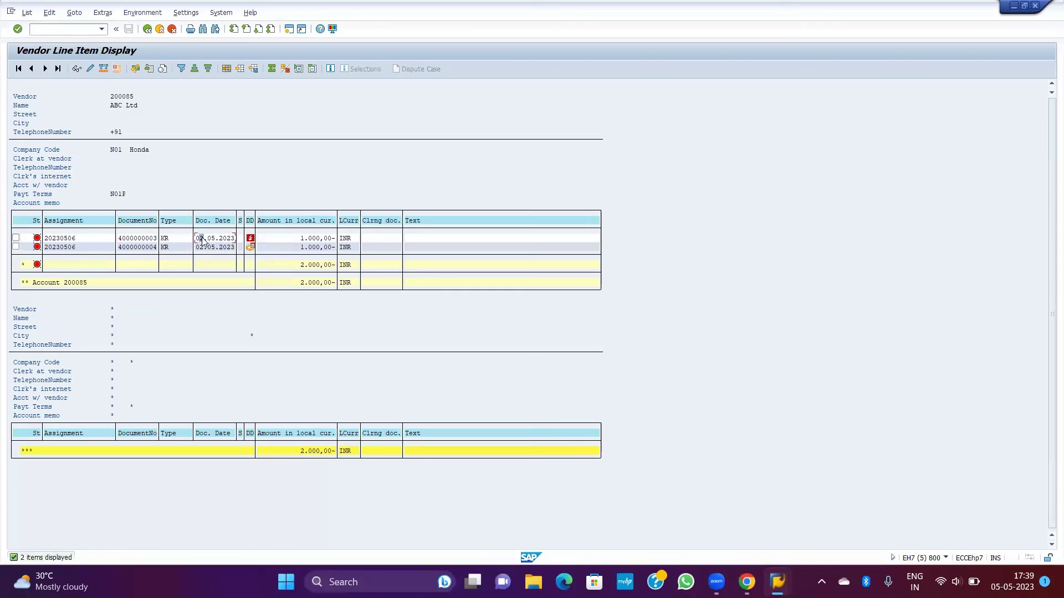
left_click(139, 240)
left_click(136, 248)
left_click(298, 247)
Step: Move Net due date from the hidden fields into the displayed columns and apply the layout
mouse_move(252, 250)
left_click(226, 67)
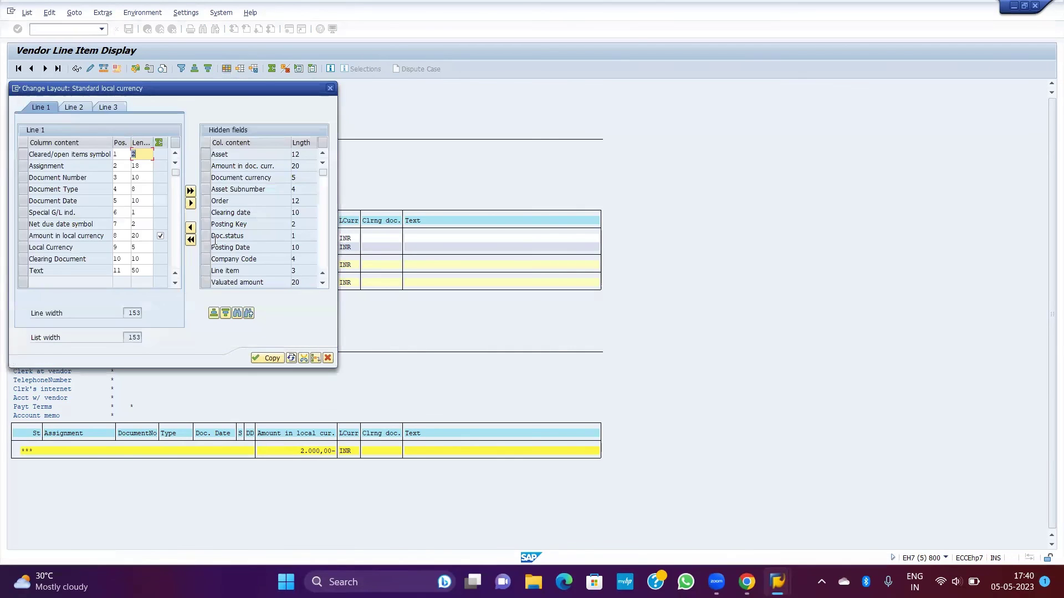
left_click(242, 208)
left_click(259, 211)
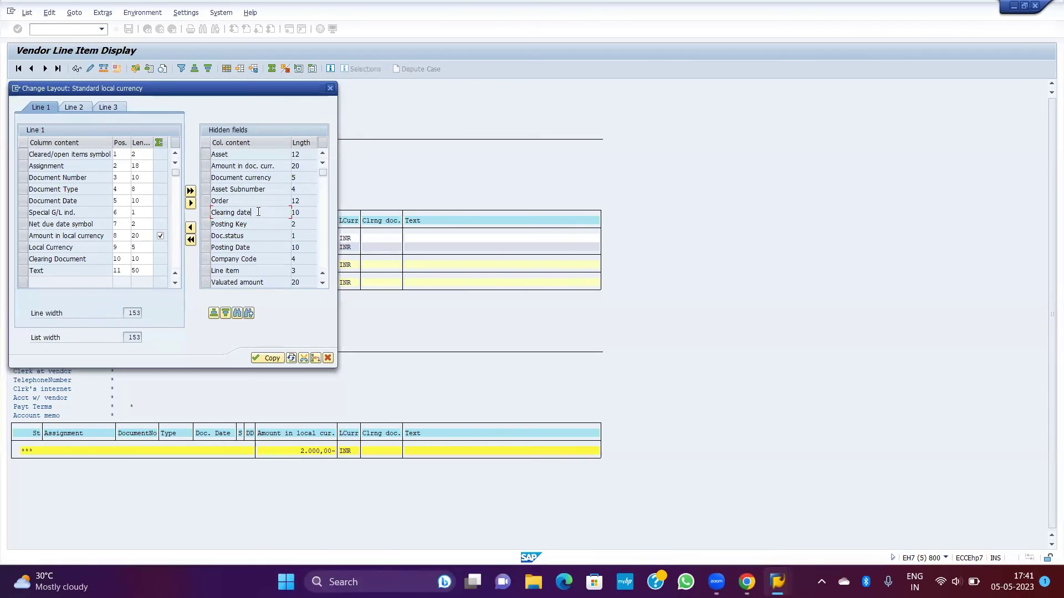
scroll(261, 247, "down", 2)
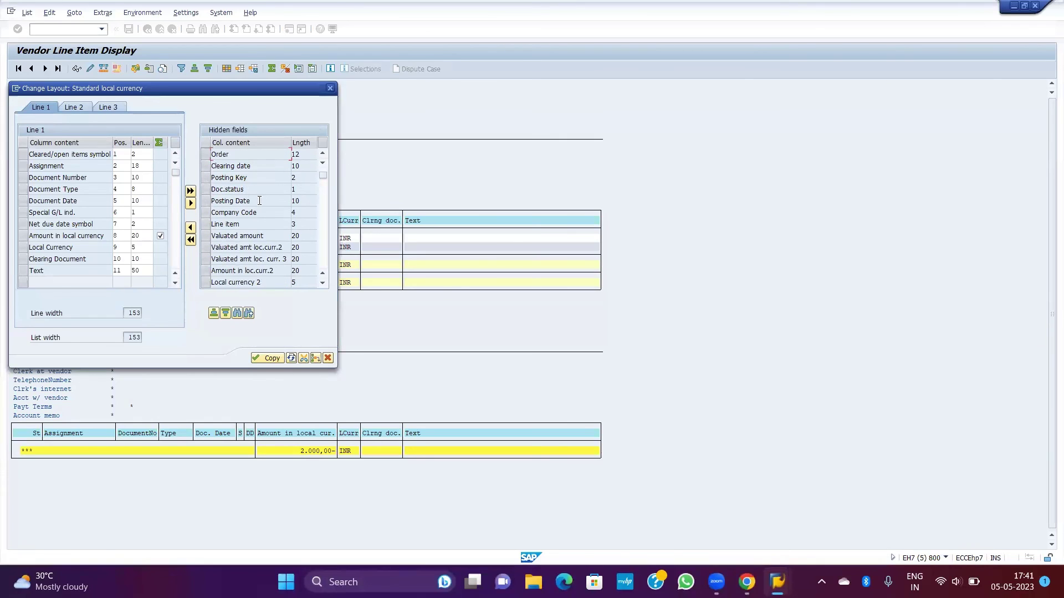
scroll(260, 217, "down", 1)
scroll(256, 228, "down", 1)
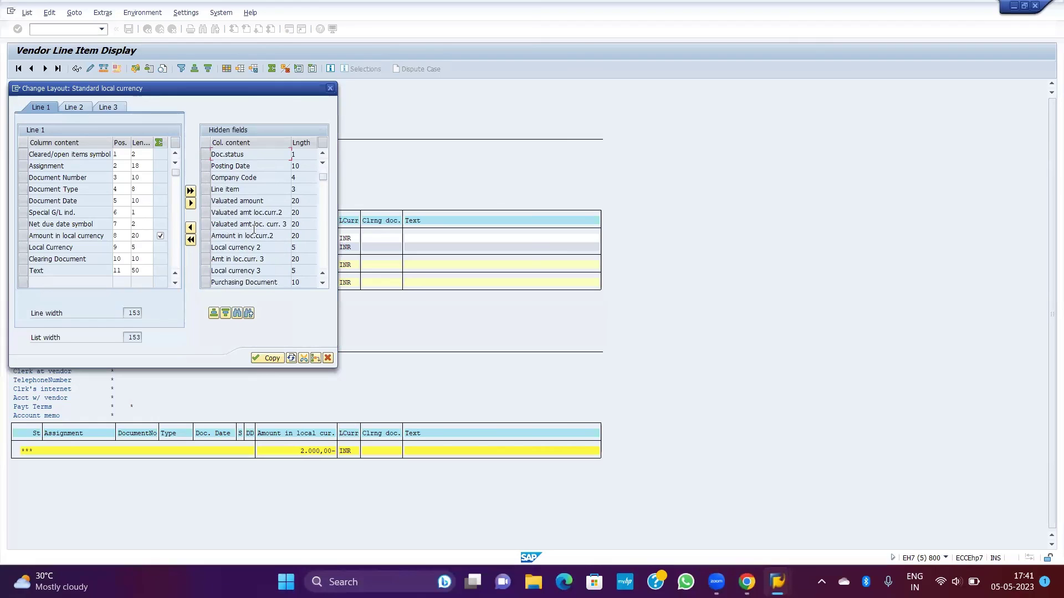
scroll(254, 232, "down", 2)
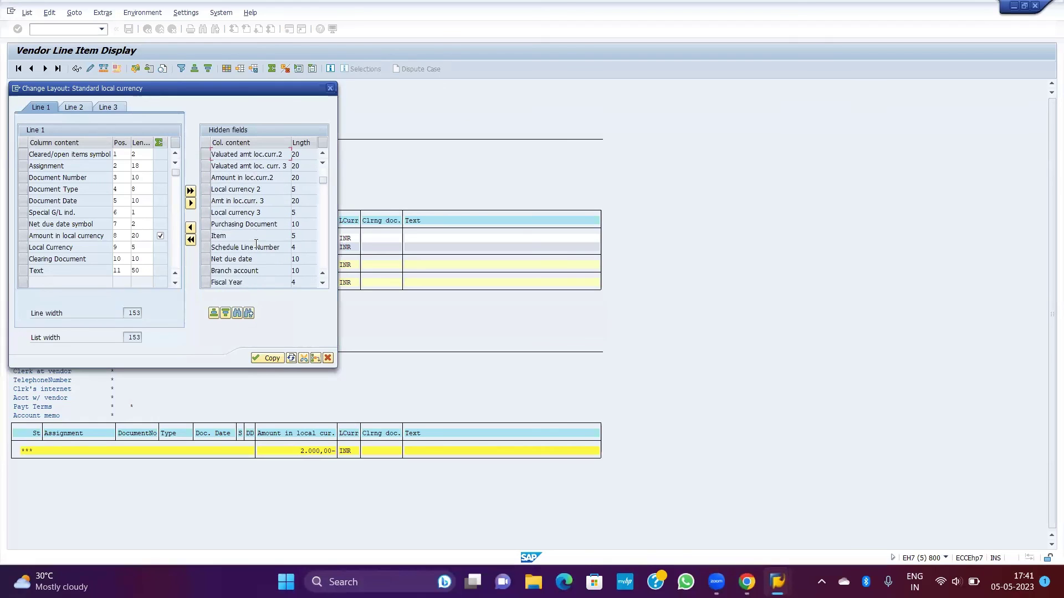
left_click(204, 259)
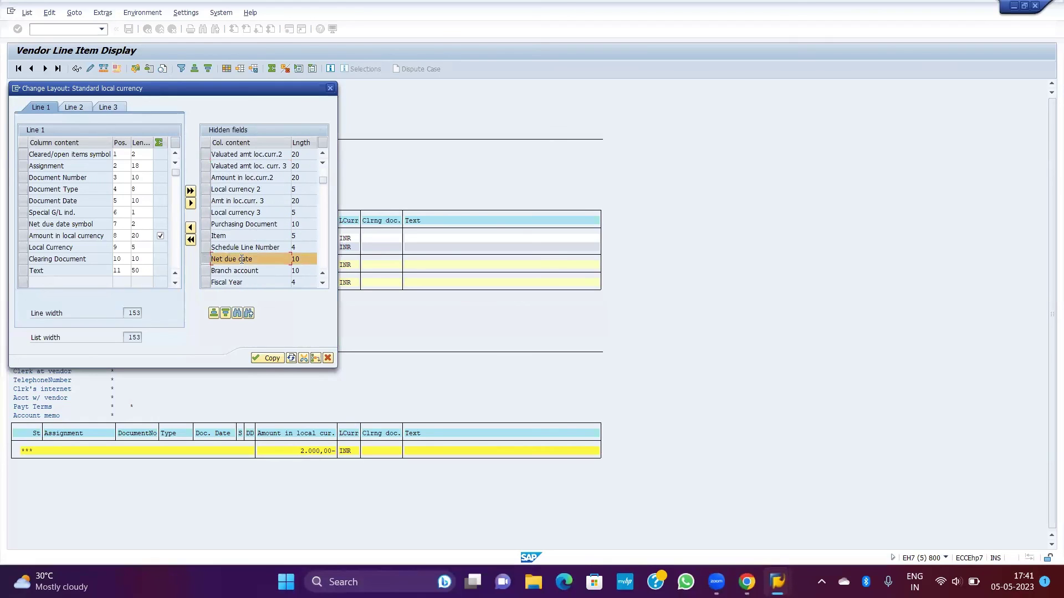
left_click(190, 227)
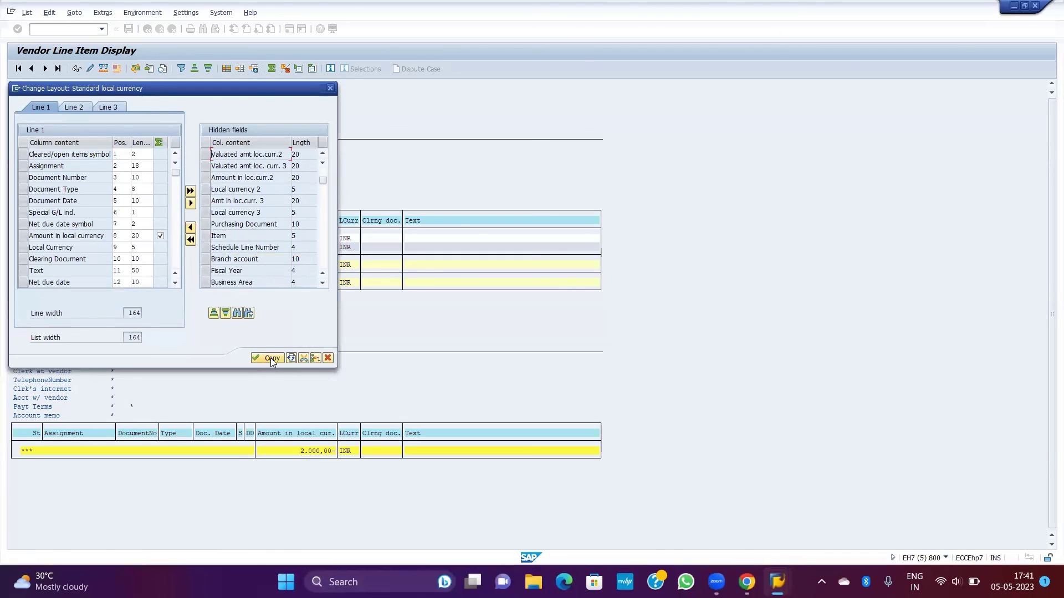
left_click(271, 359)
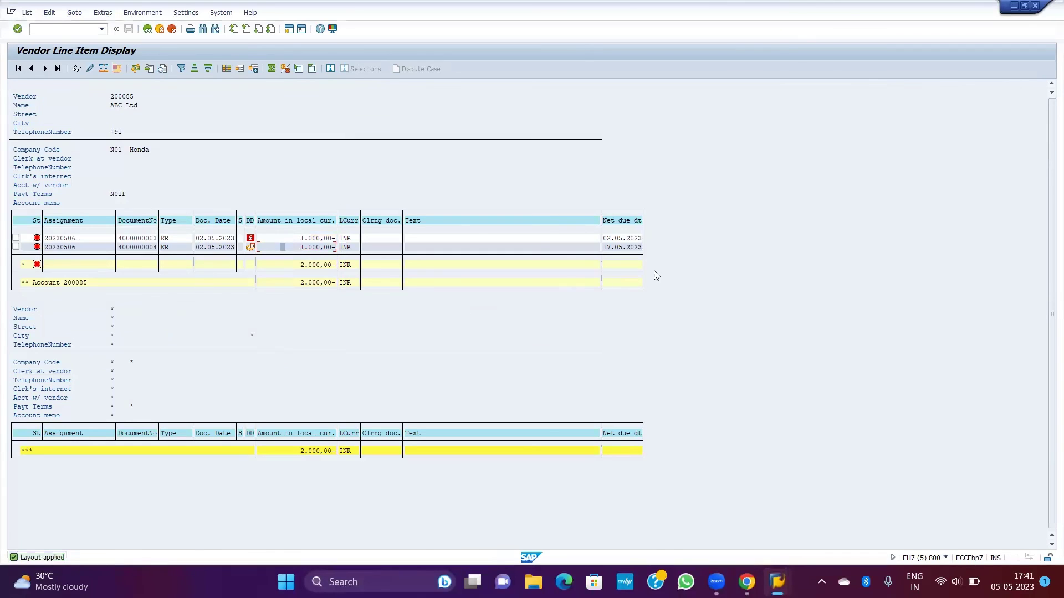
left_click(626, 249)
left_click(213, 249)
left_click(624, 250)
left_click(213, 249)
left_click(616, 249)
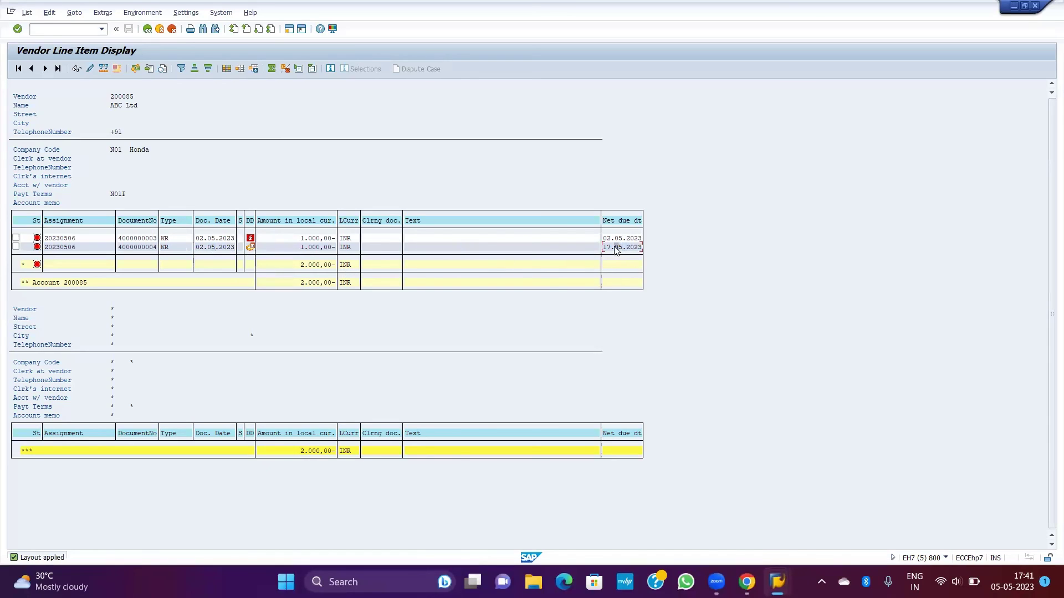
left_click(223, 249)
left_click(617, 249)
left_click(285, 249)
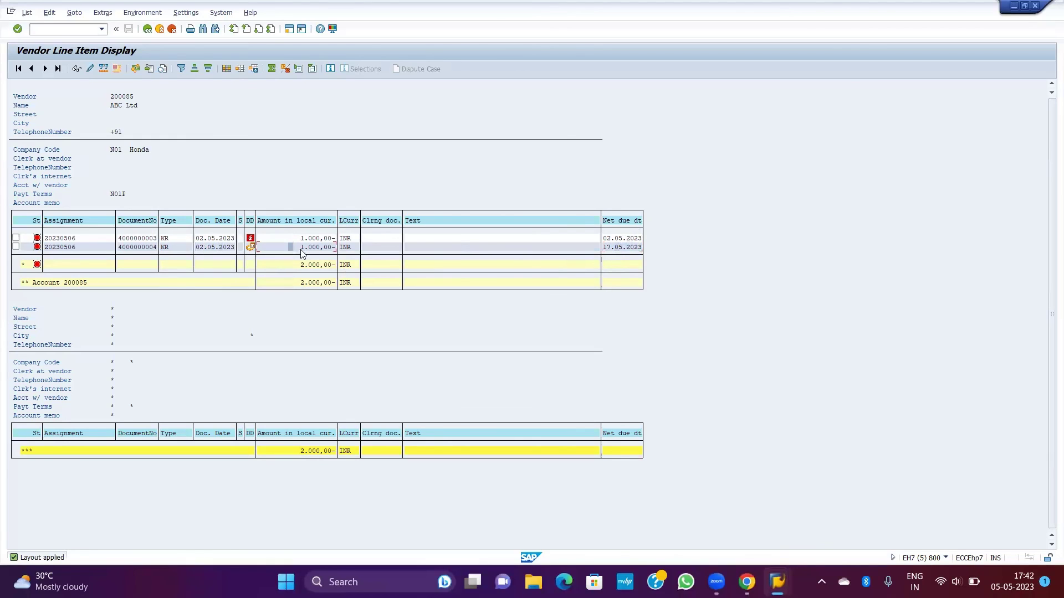
left_click(621, 248)
left_click(624, 221)
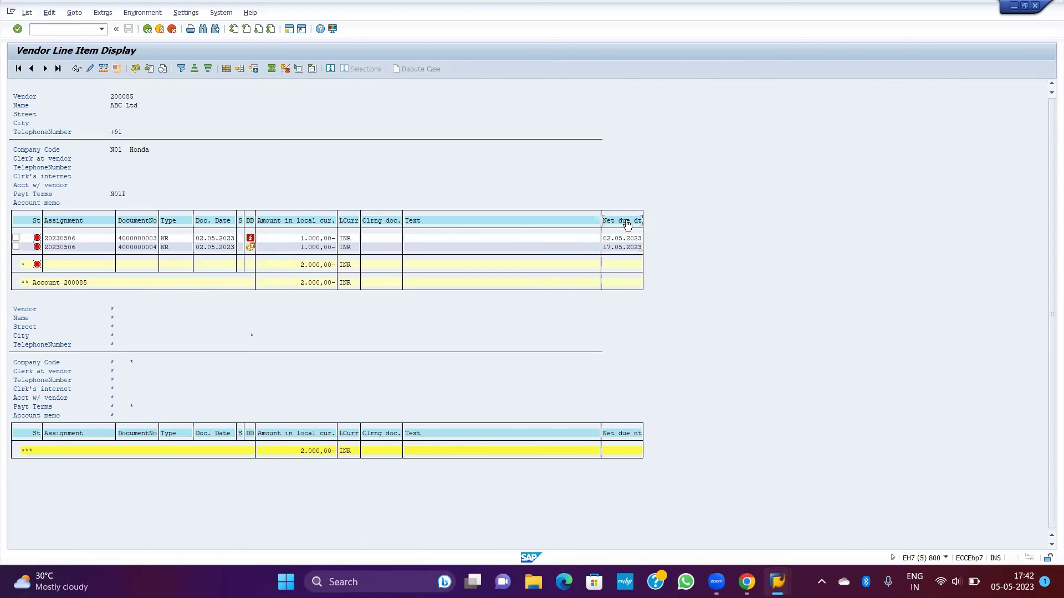